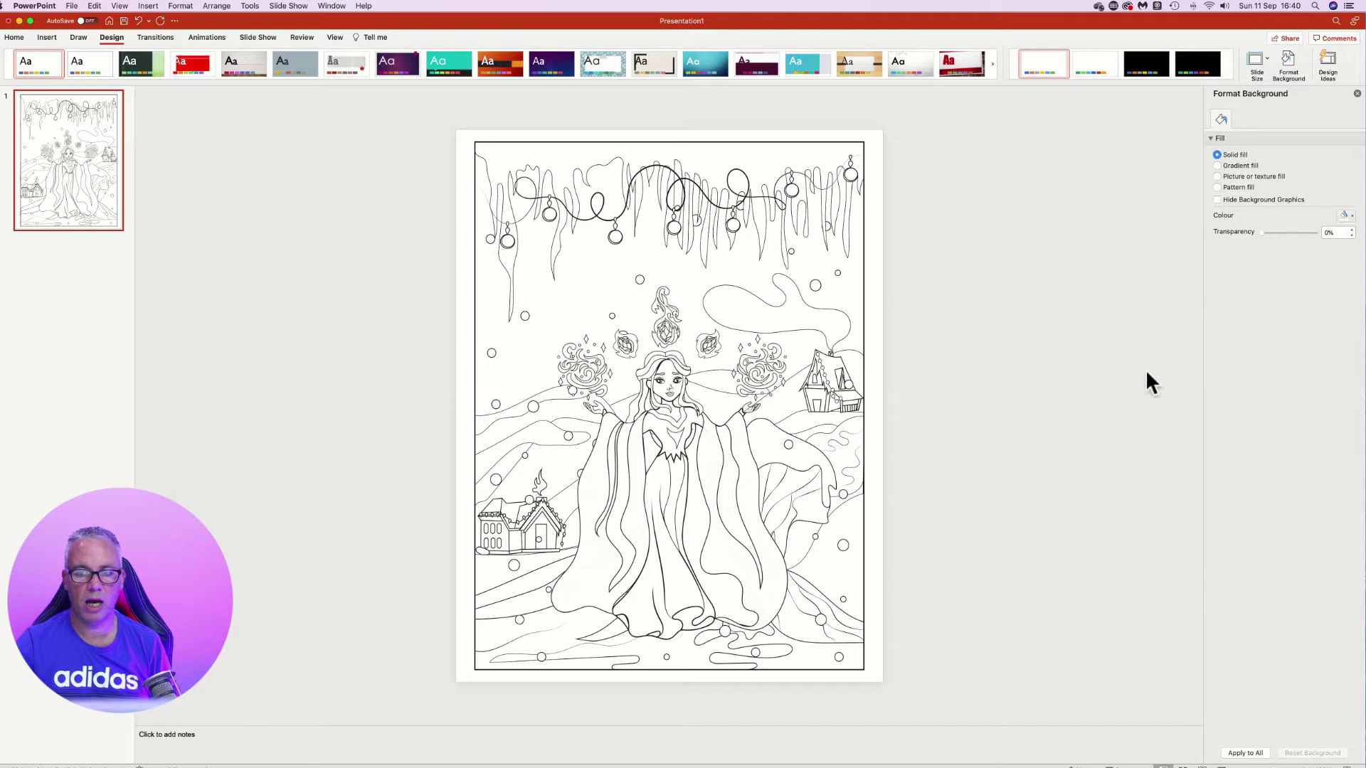
Move the princess figure slightly down on the winter colouring page and deselect it.
mouse_move(693, 477)
mouse_down()
mouse_move(657, 419)
mouse_move(665, 498)
mouse_move(672, 456)
mouse_move(655, 398)
mouse_move(593, 362)
mouse_move(723, 488)
mouse_move(689, 543)
mouse_move(673, 492)
mouse_up()
click(634, 253)
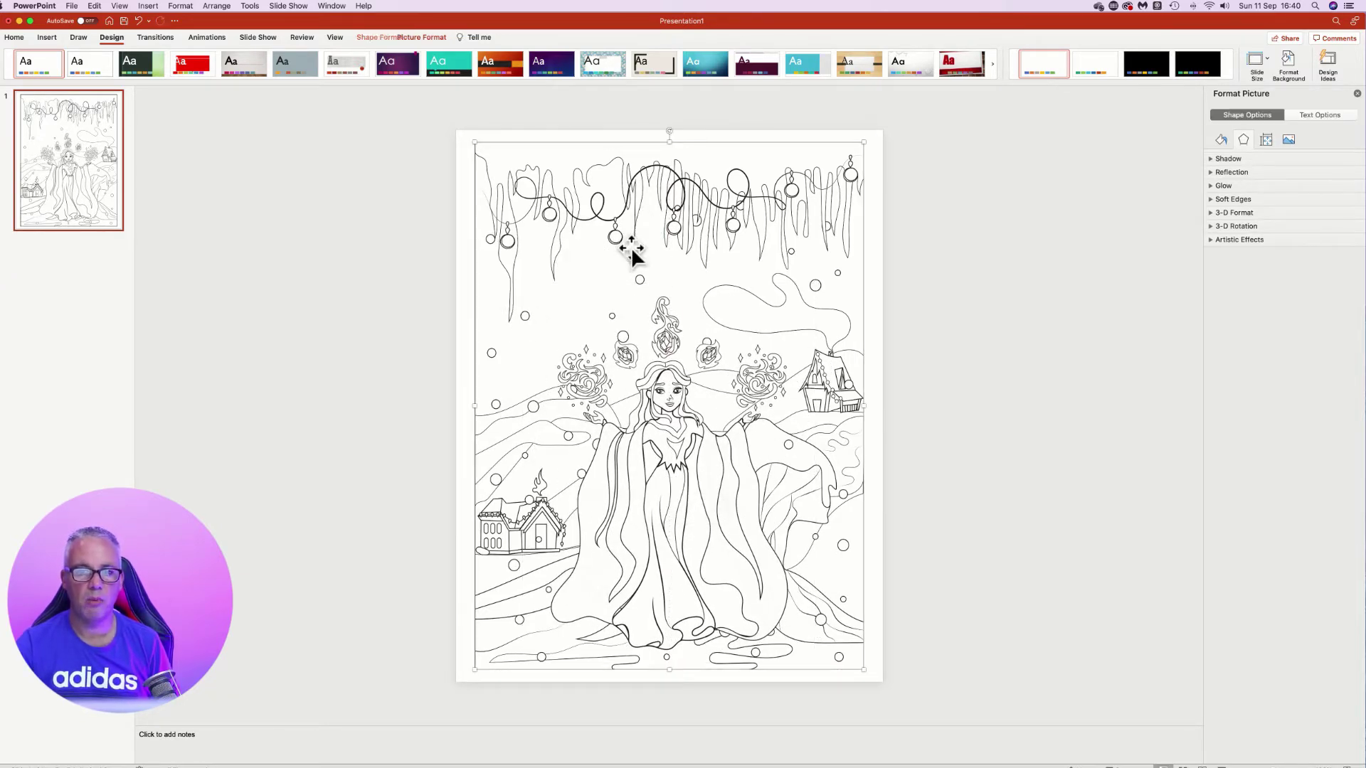
click(672, 454)
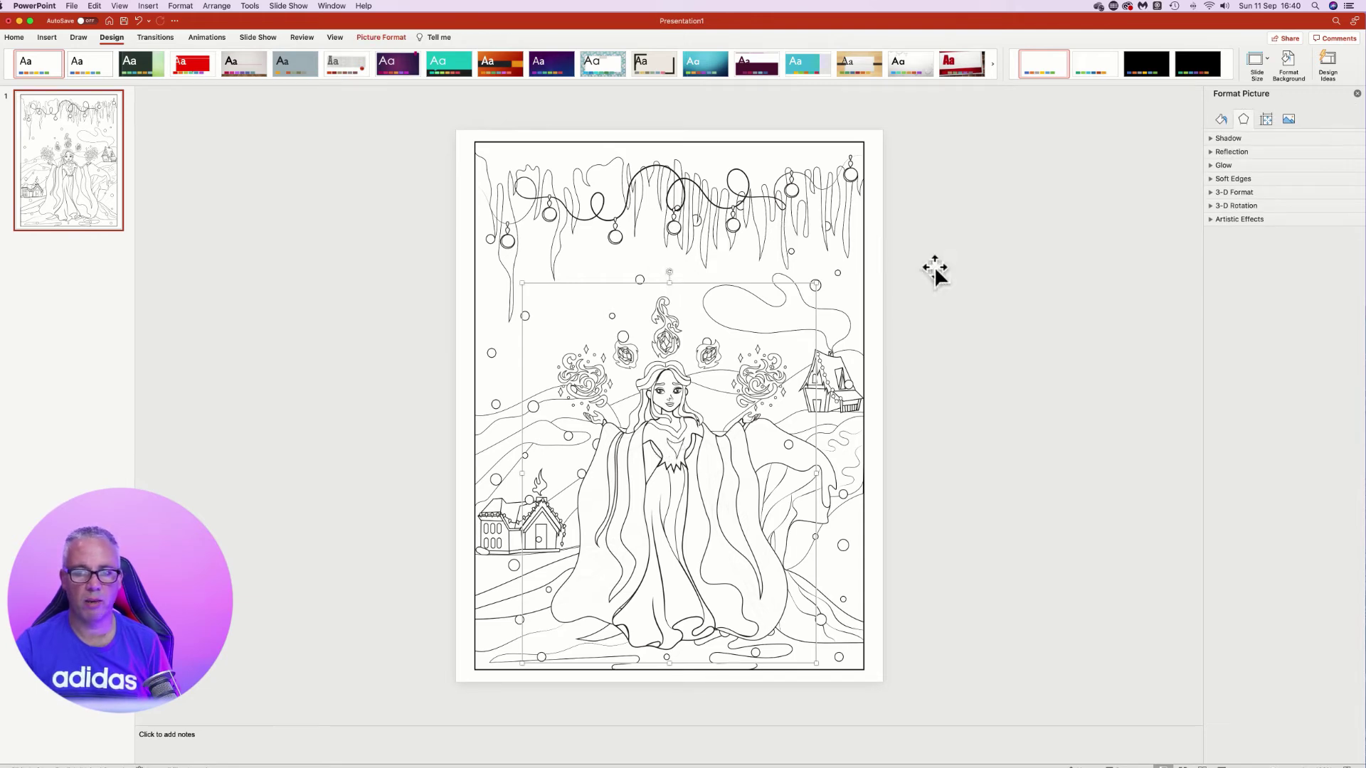
click(1068, 317)
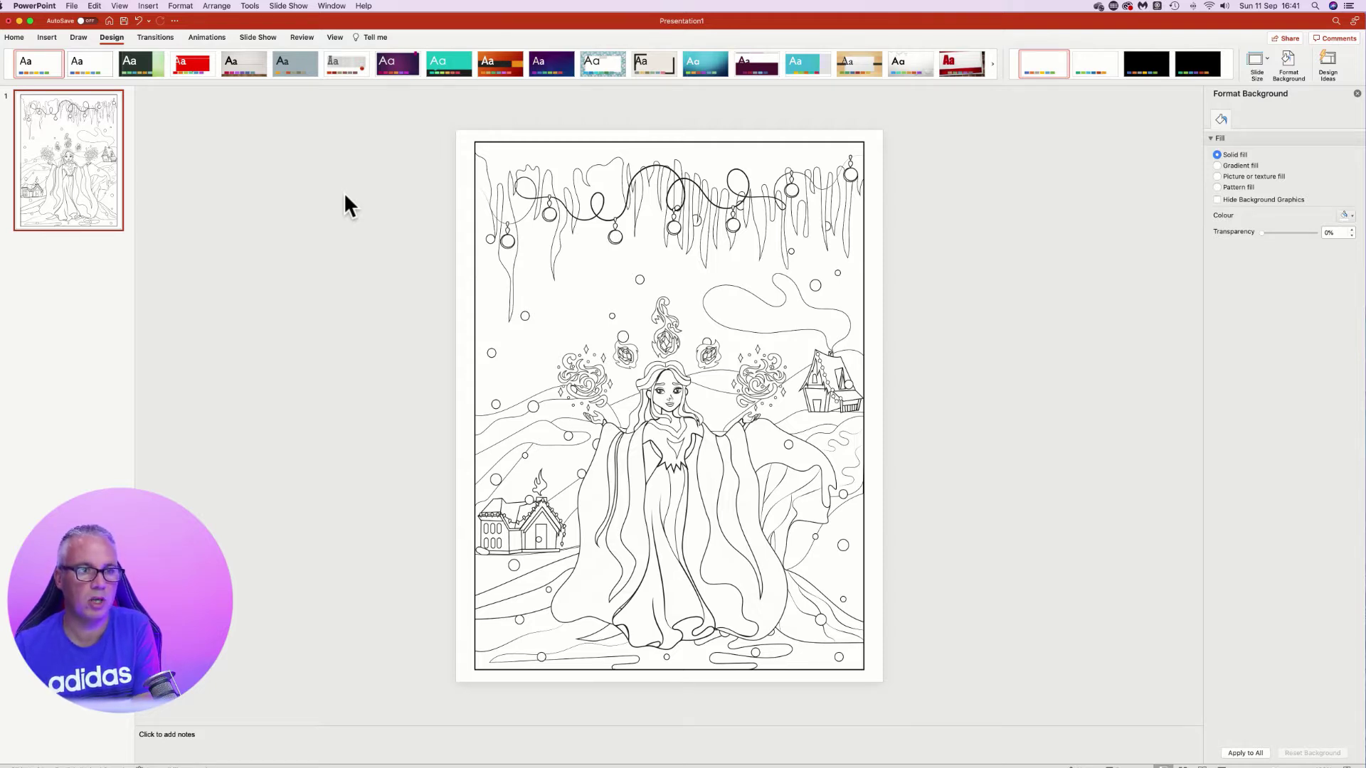
Create a new blank presentation and enlarge its window to fill the screen in place of the minimised colouring page.
click(72, 6)
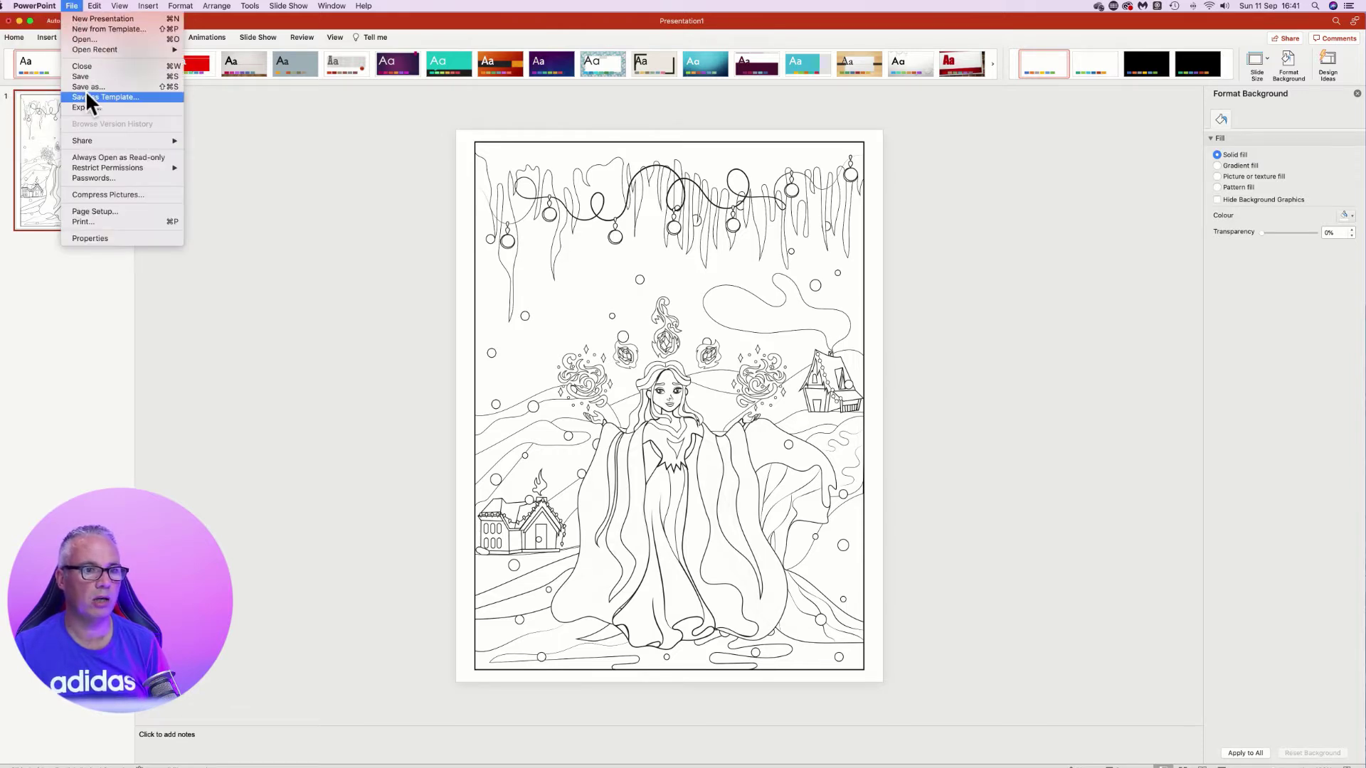
click(89, 20)
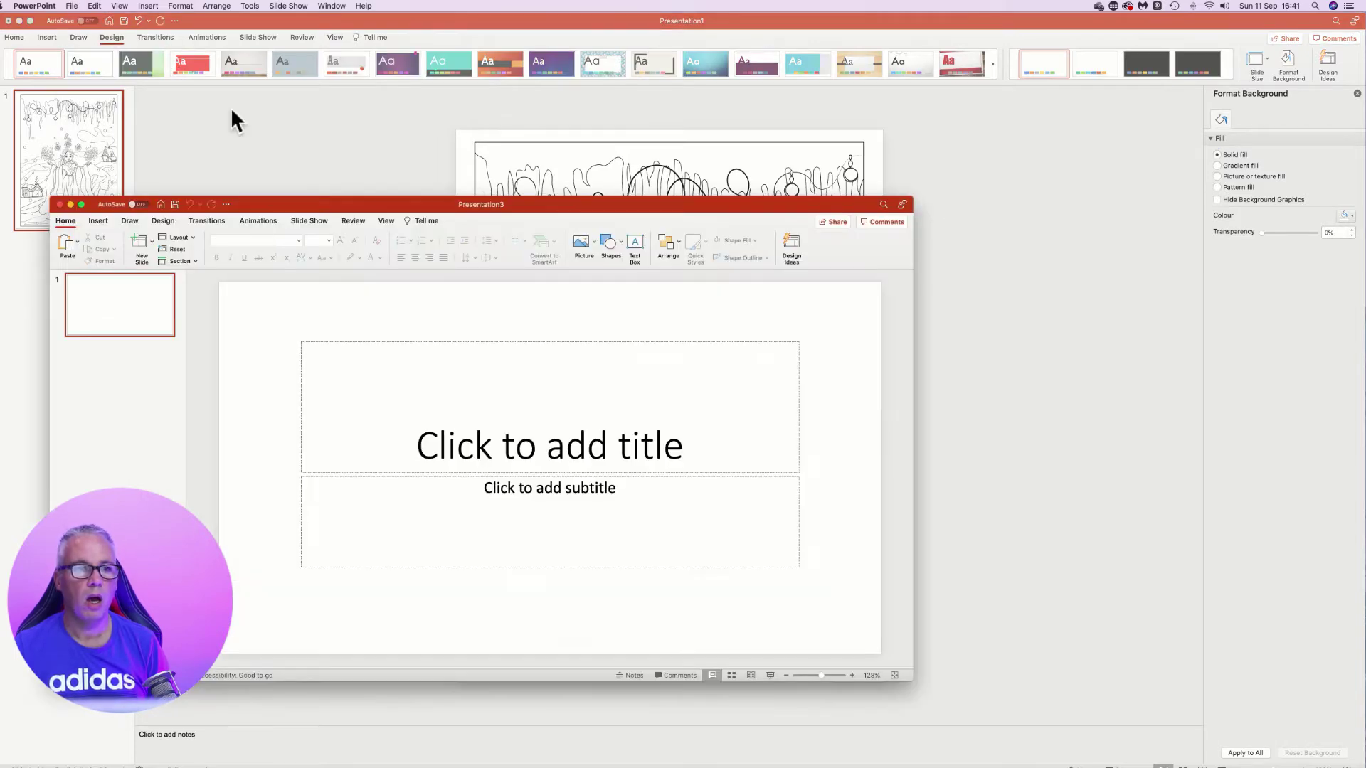
click(20, 21)
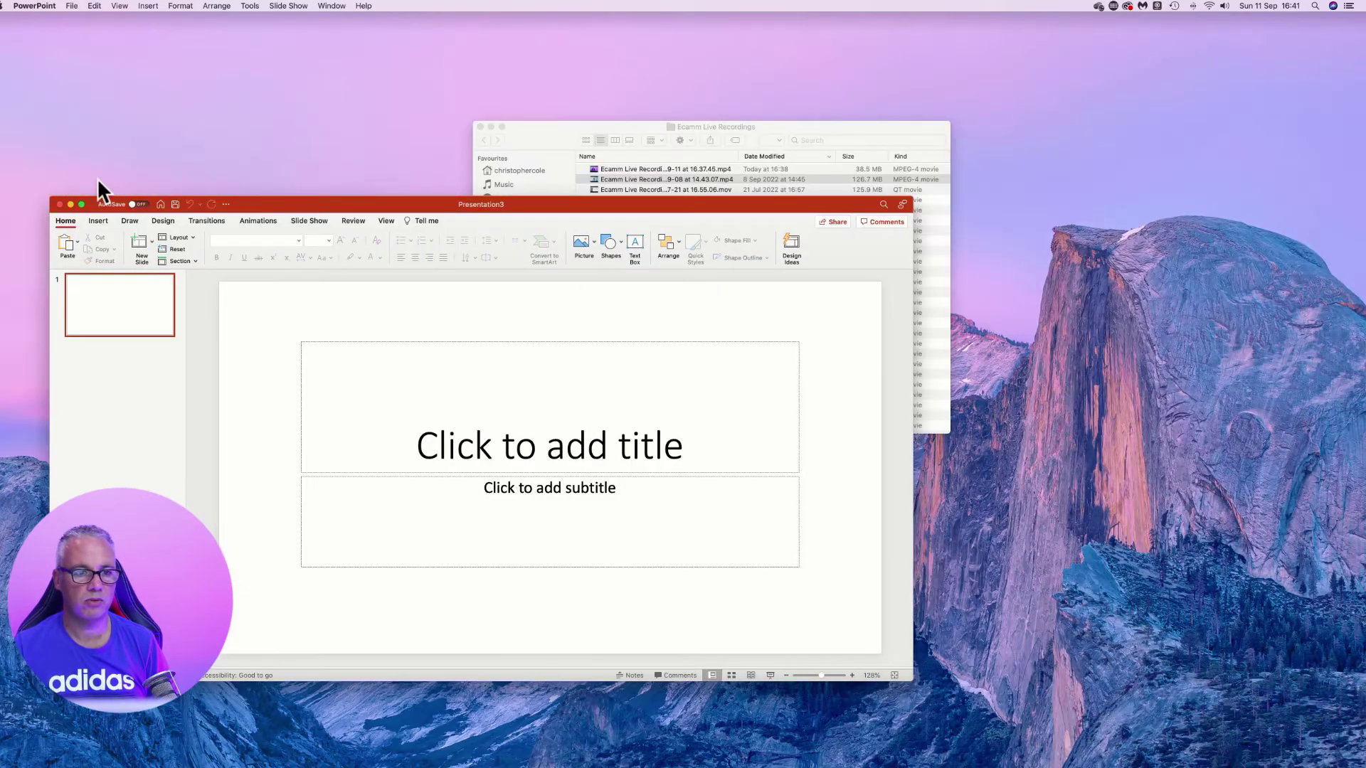
drag(50, 198, 1, 13)
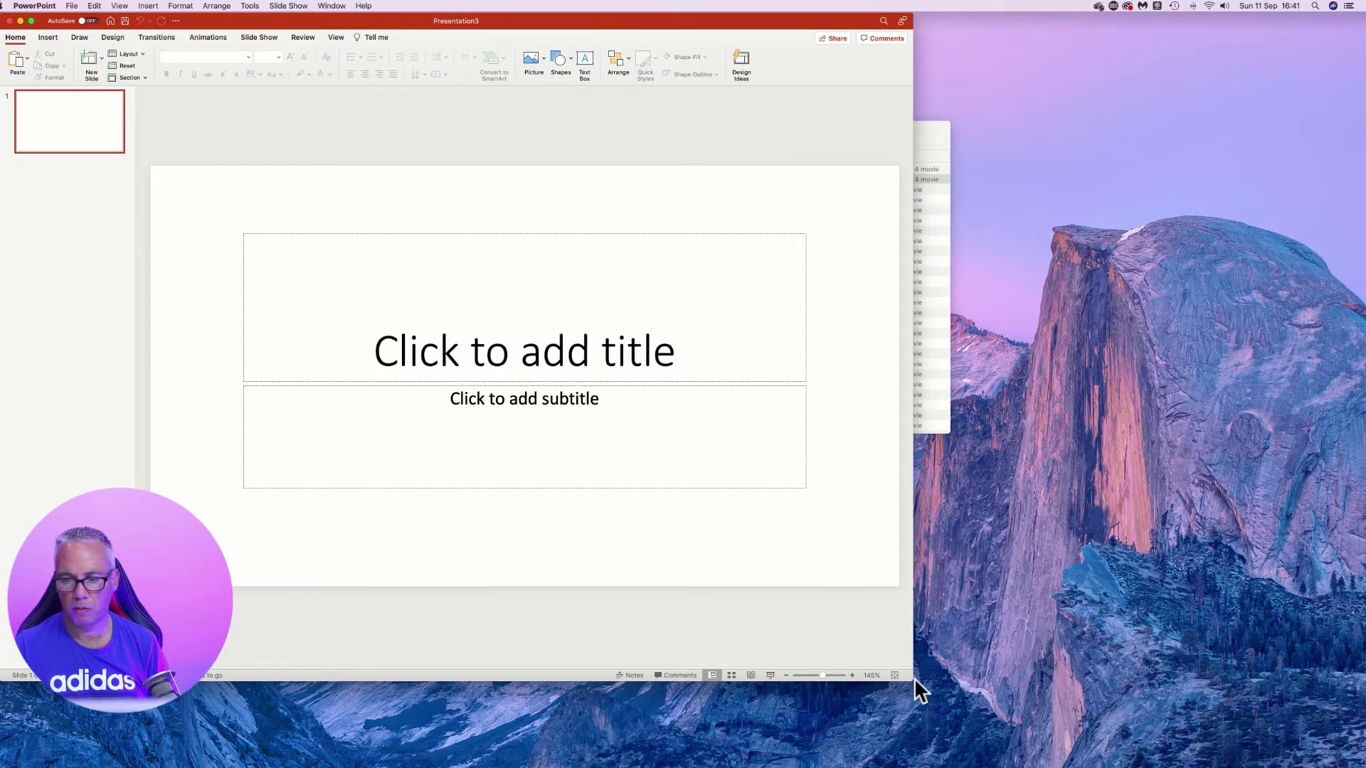
drag(928, 694, 1359, 767)
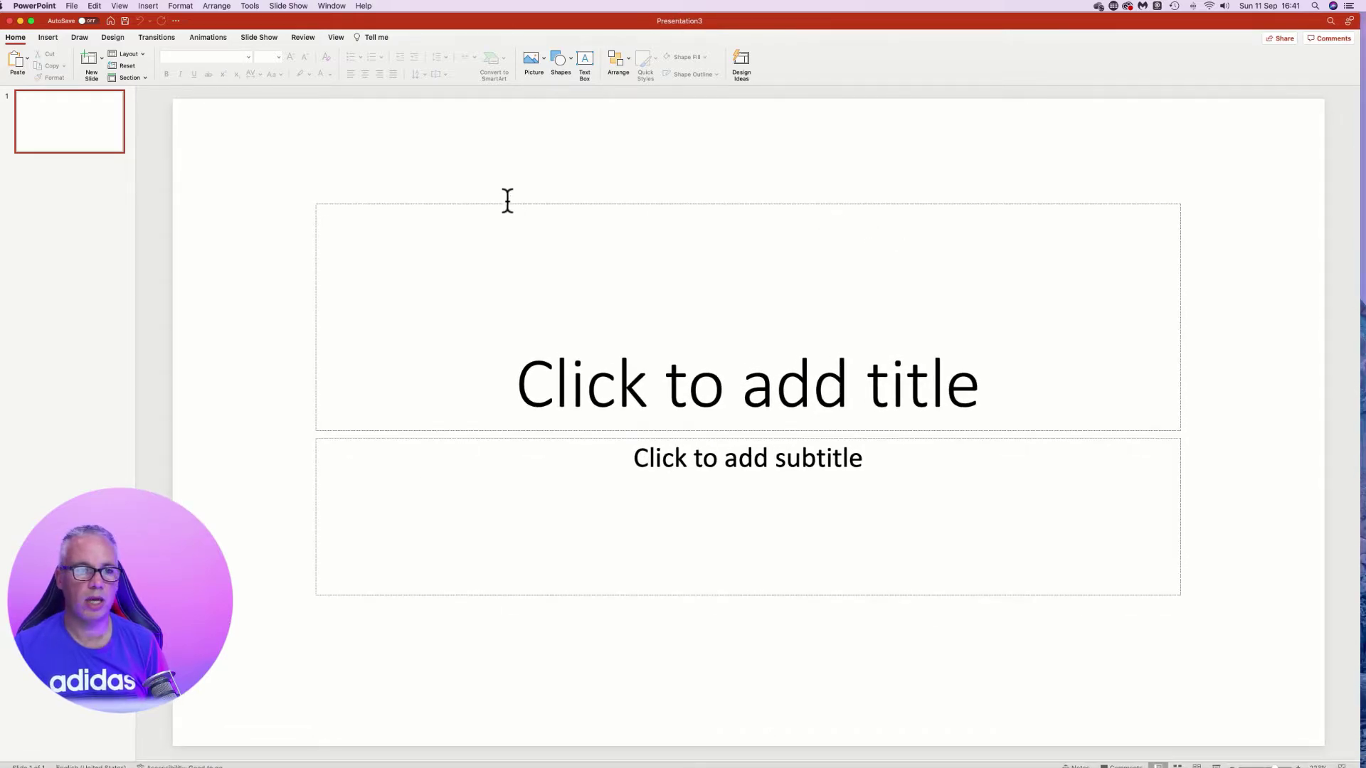
Set a custom slide size of 21.59 cm wide by 27.94 cm high, scaling the content down.
click(111, 38)
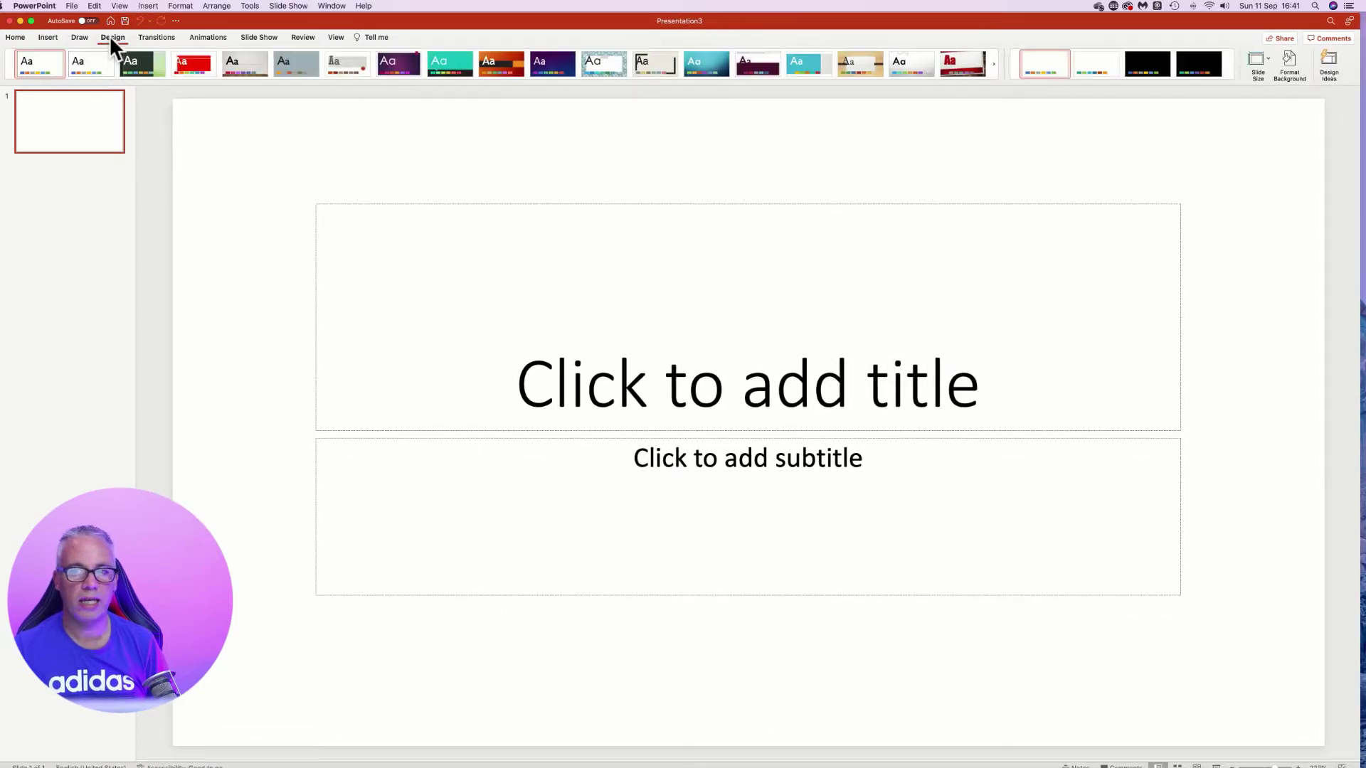
click(1257, 63)
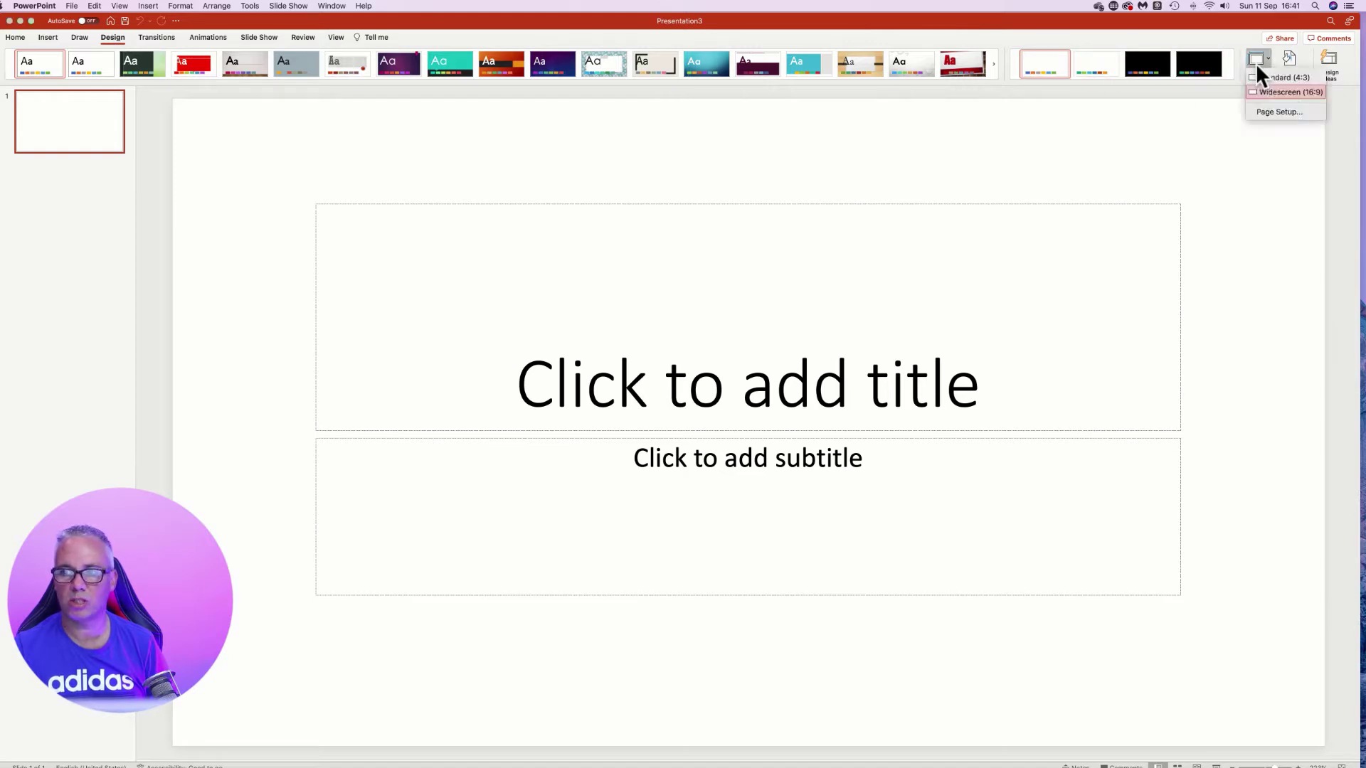
click(1277, 113)
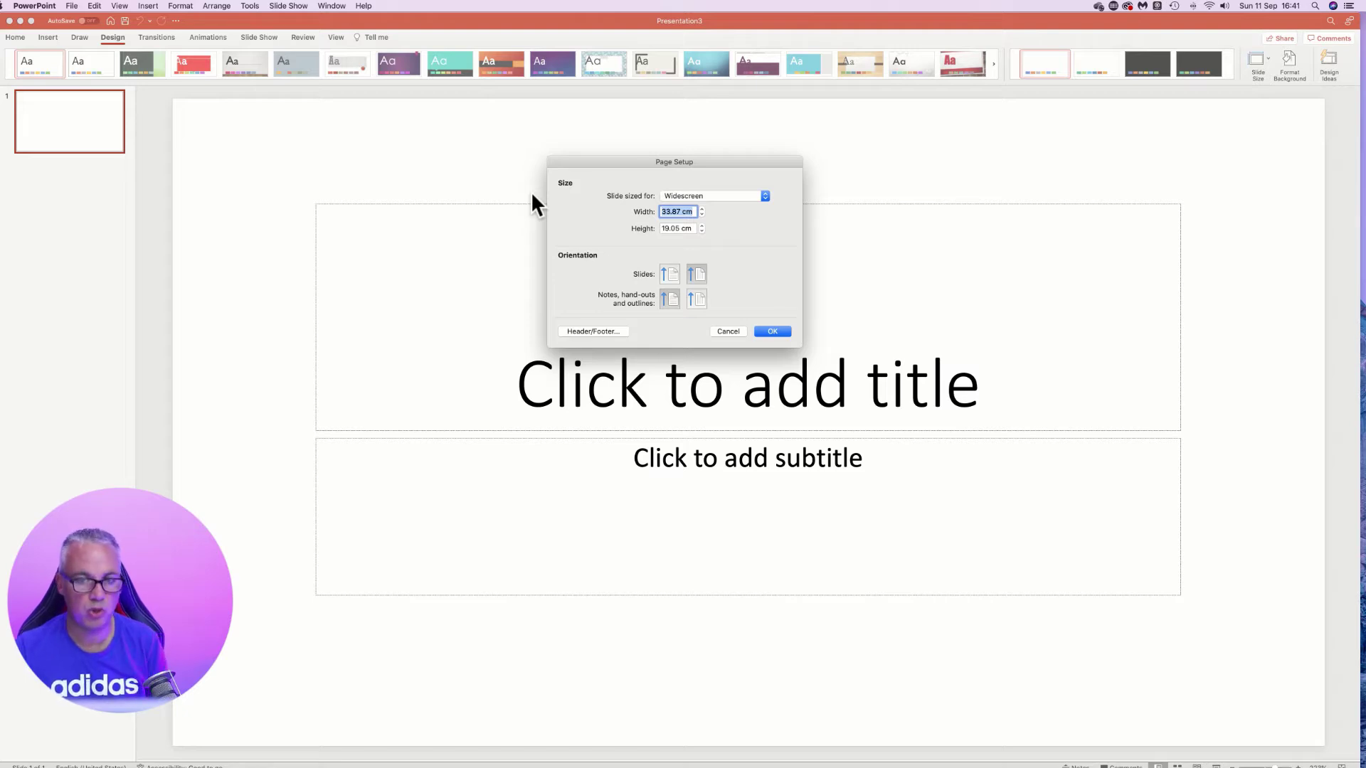
click(716, 204)
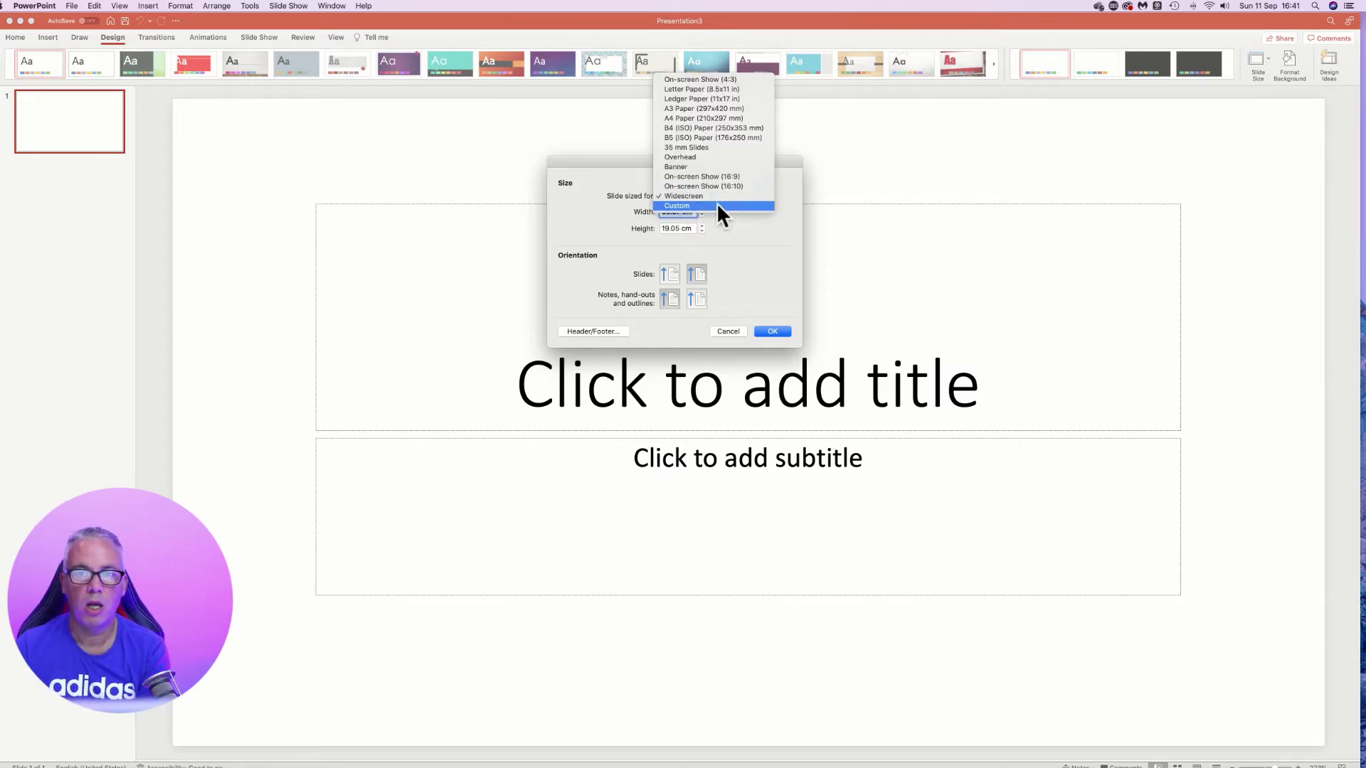
click(698, 207)
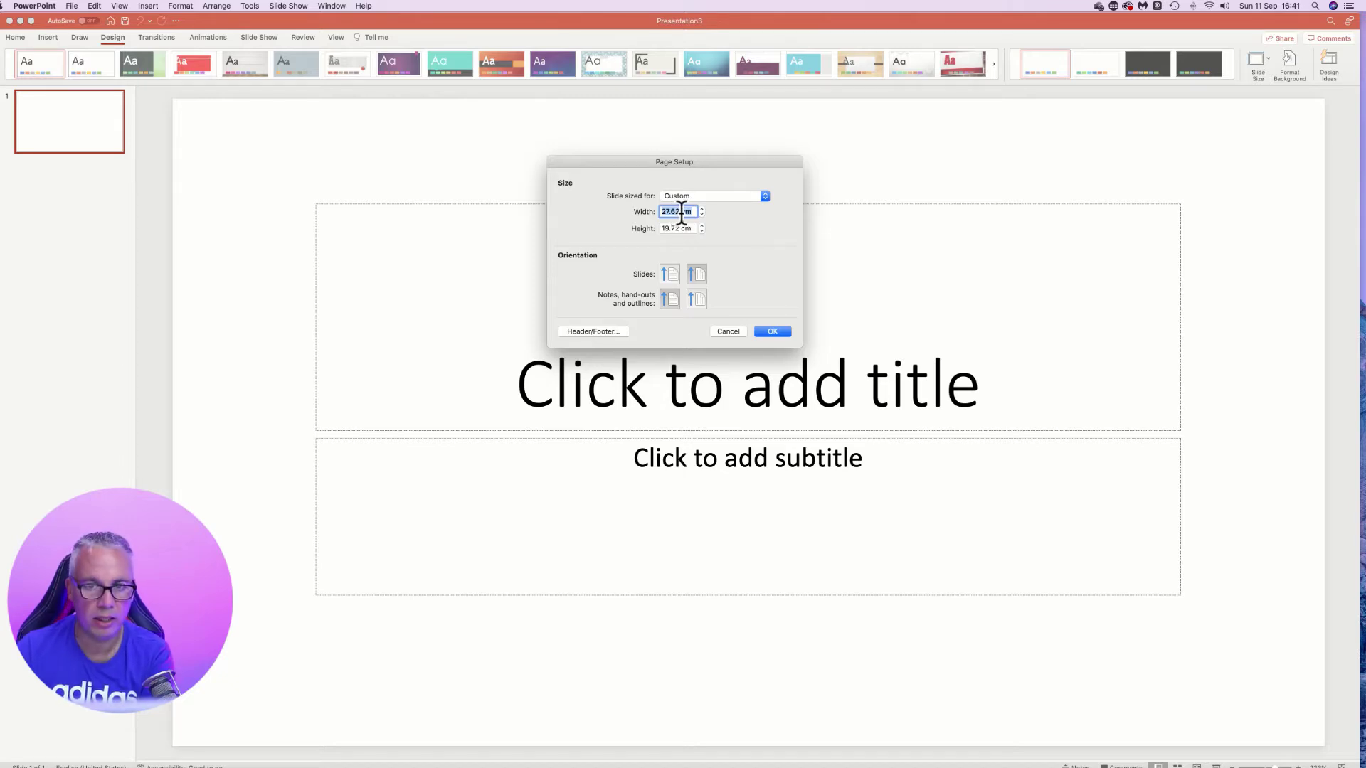
click(680, 212)
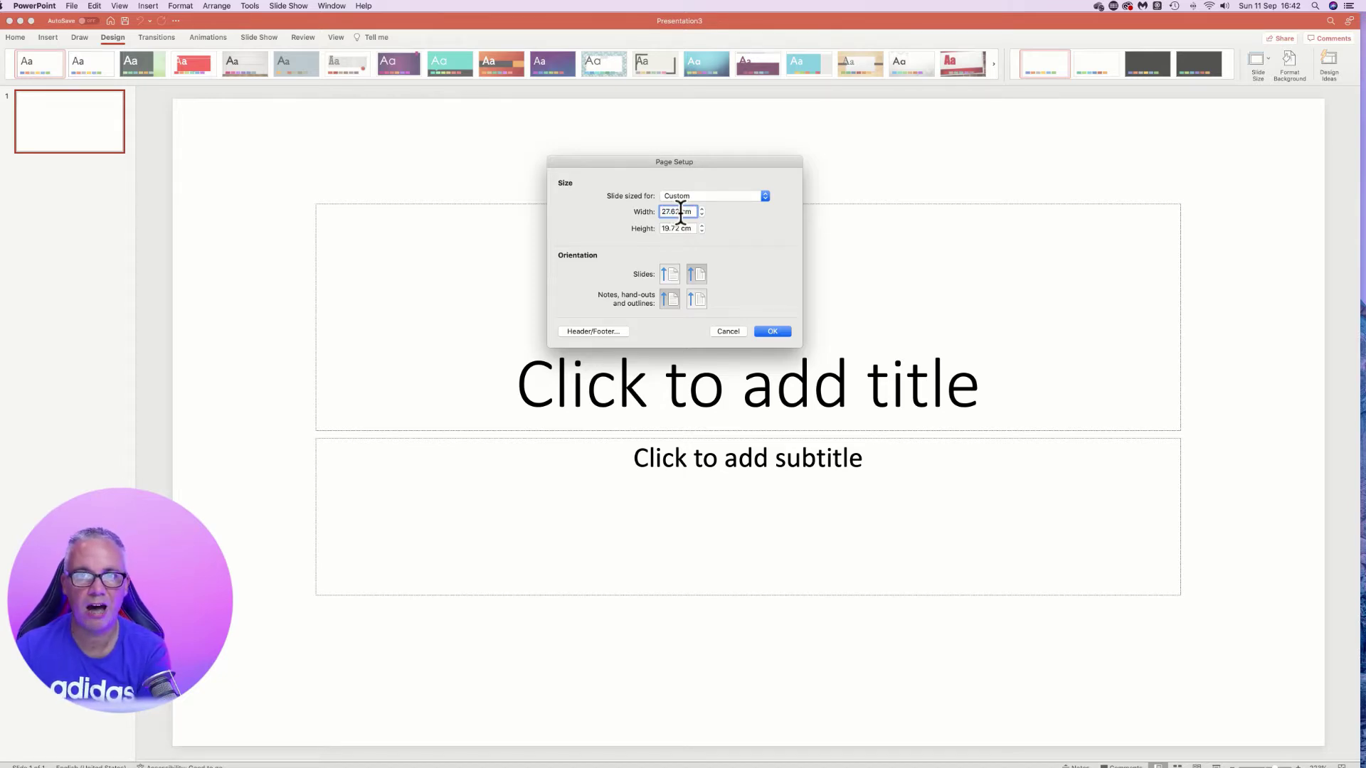
drag(681, 212, 650, 213)
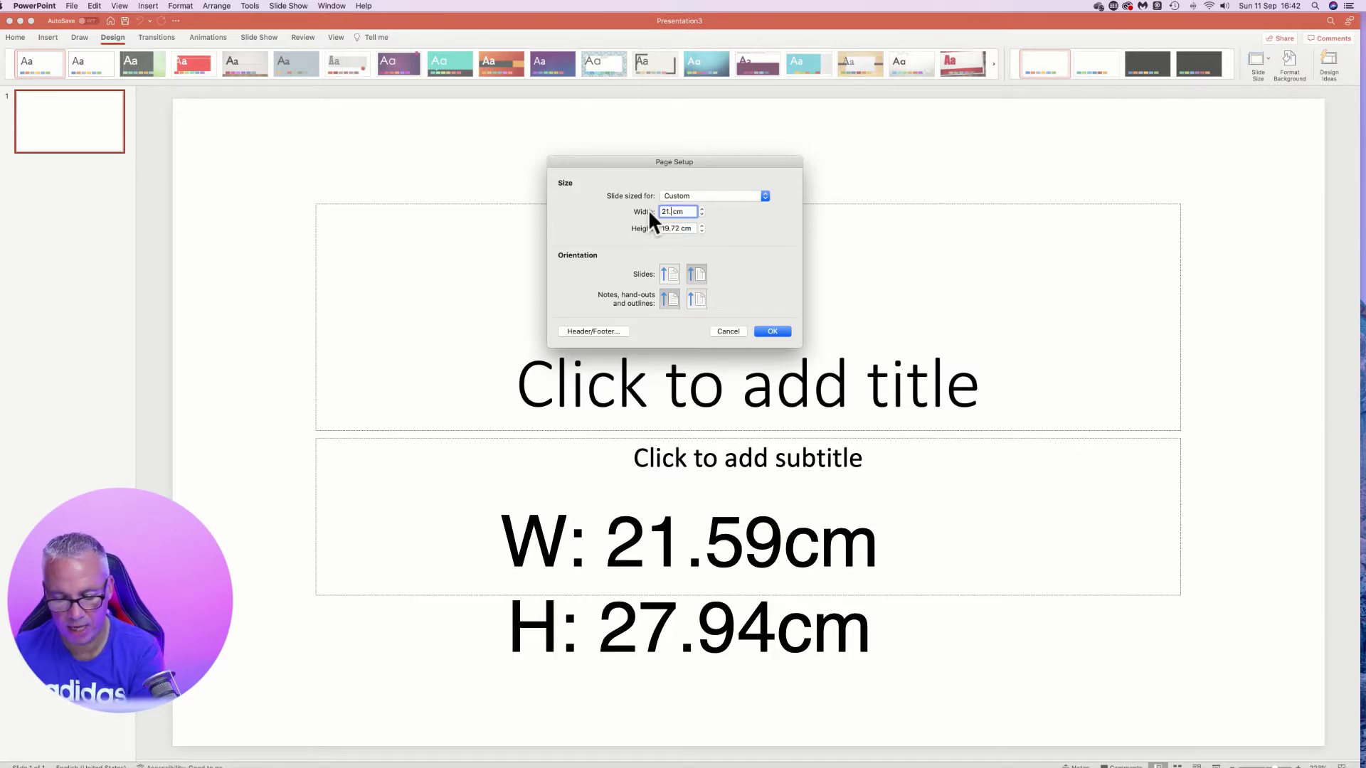
double_click(672, 229)
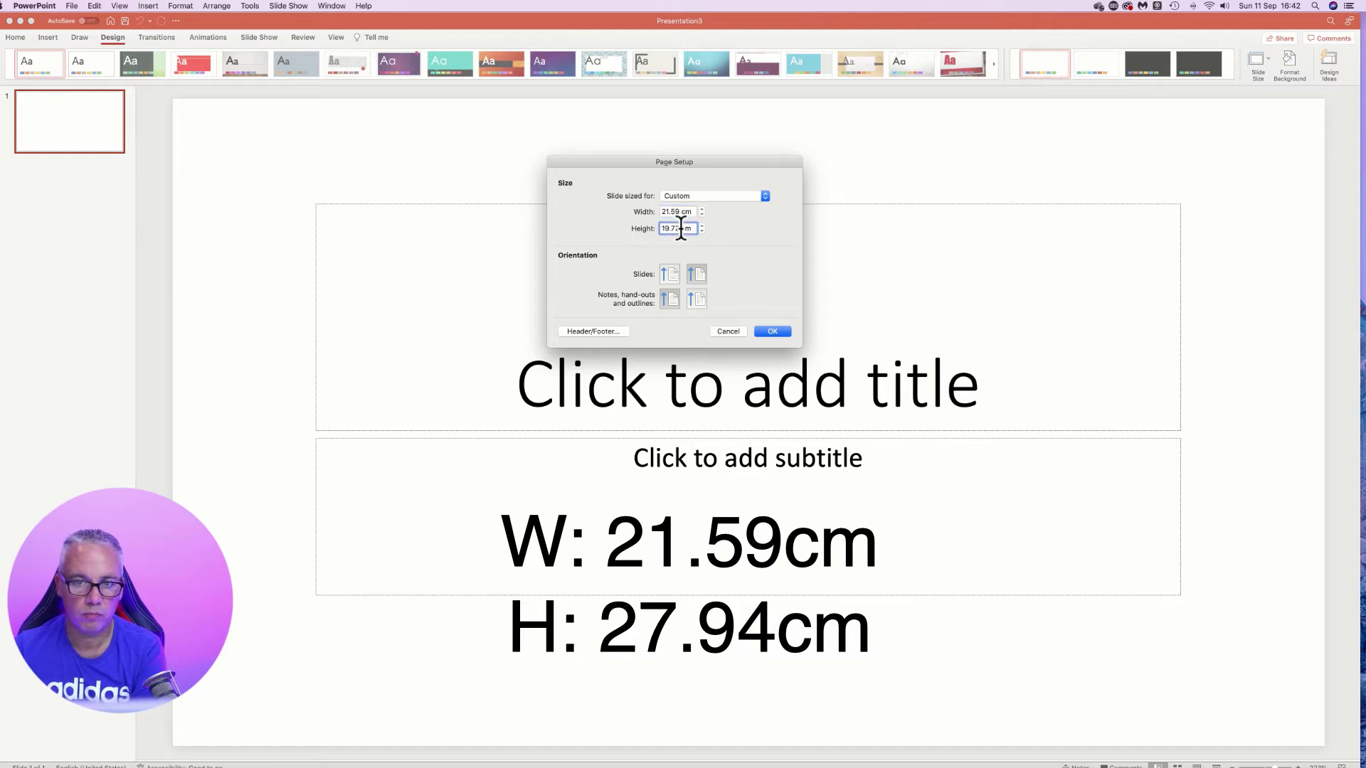
text(27.94)
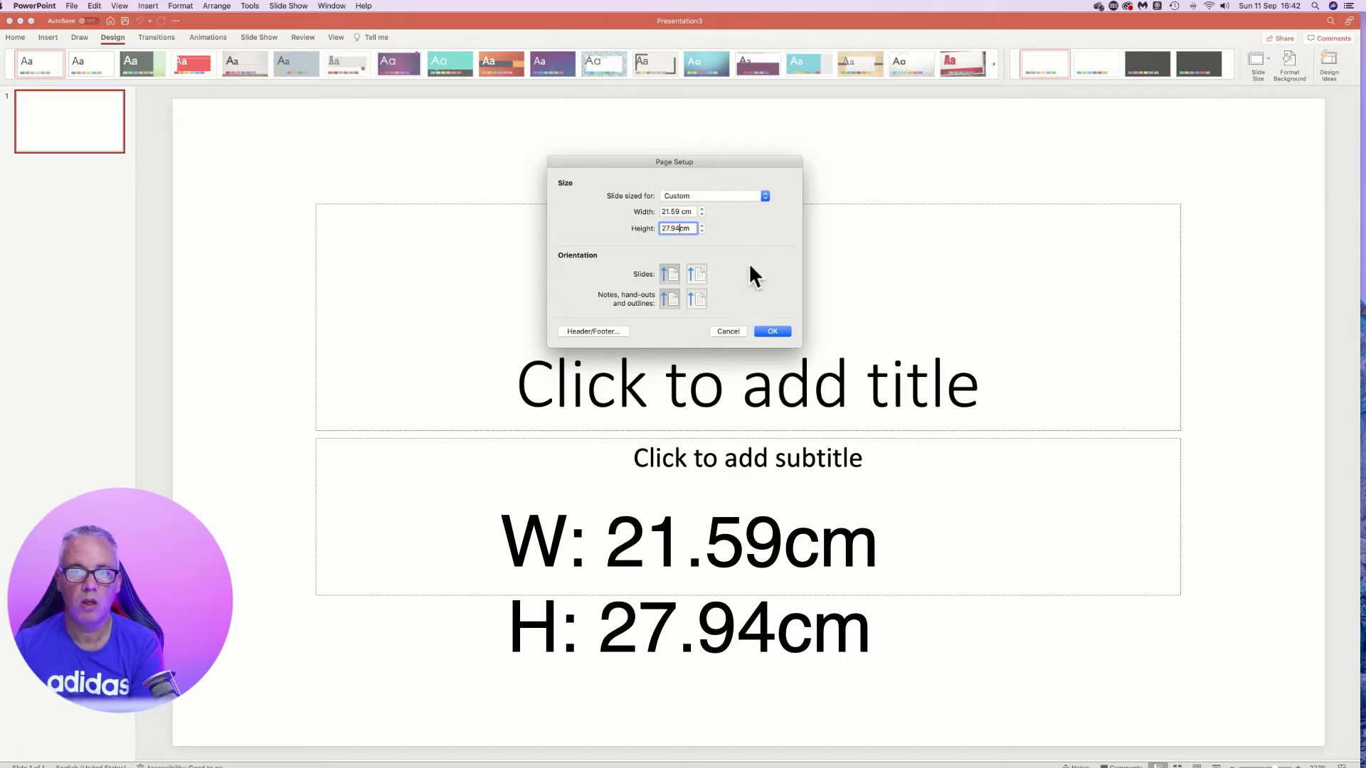
click(774, 332)
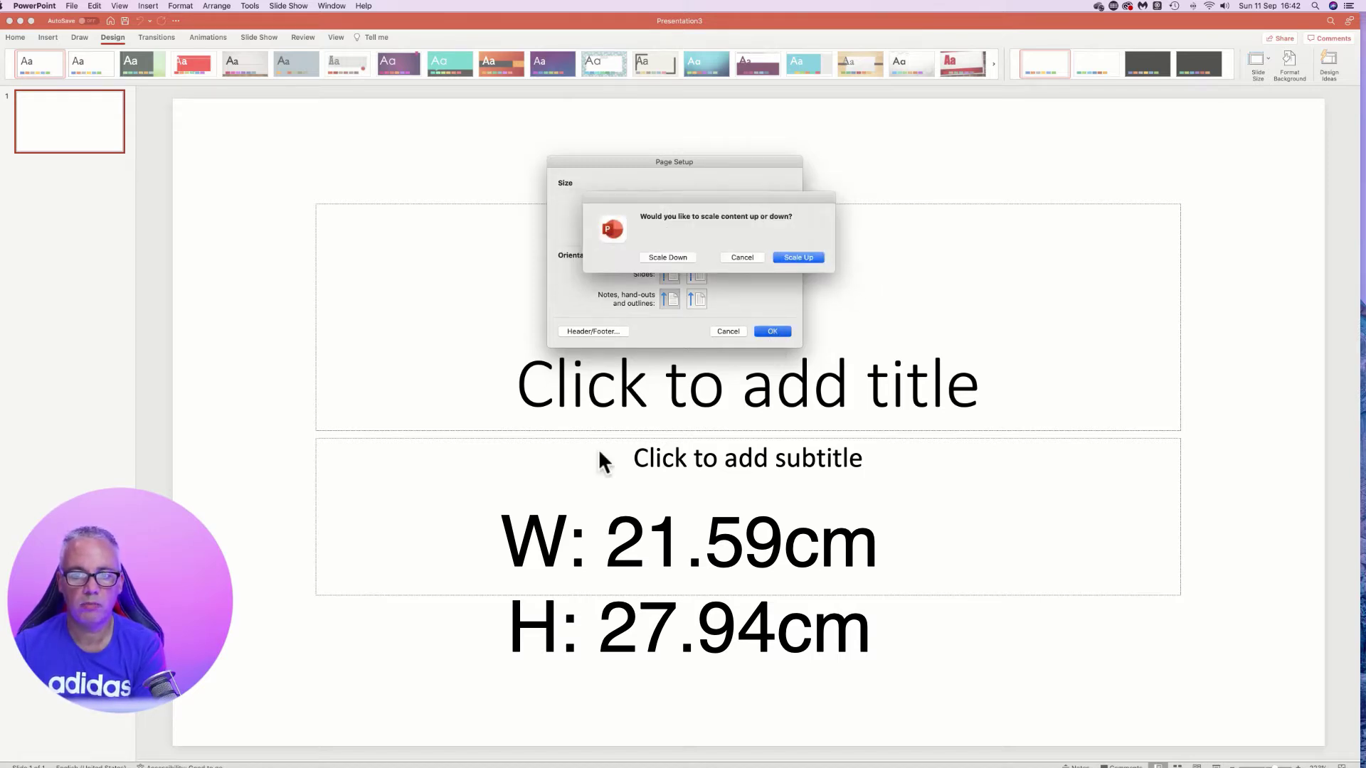
click(673, 258)
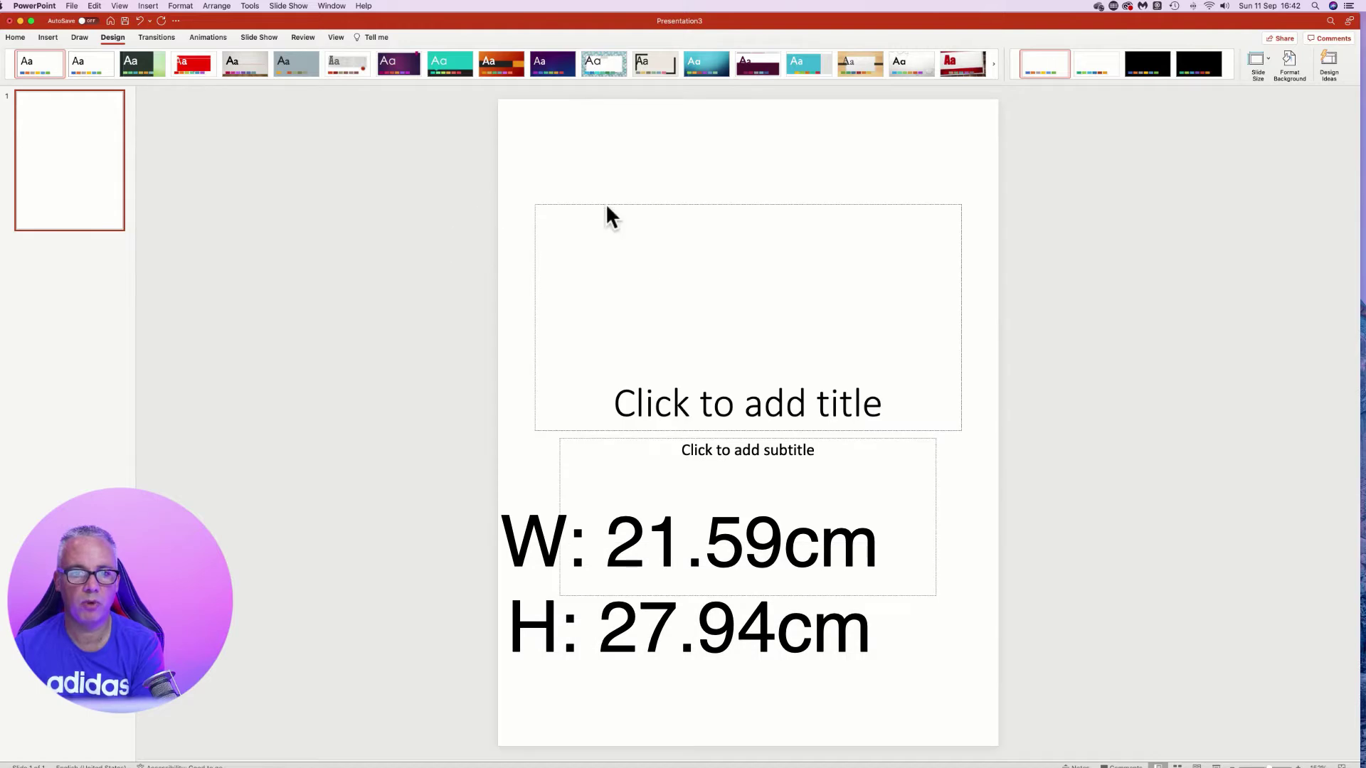
Delete the title and subtitle placeholders from the slide.
click(633, 205)
key(Delete)
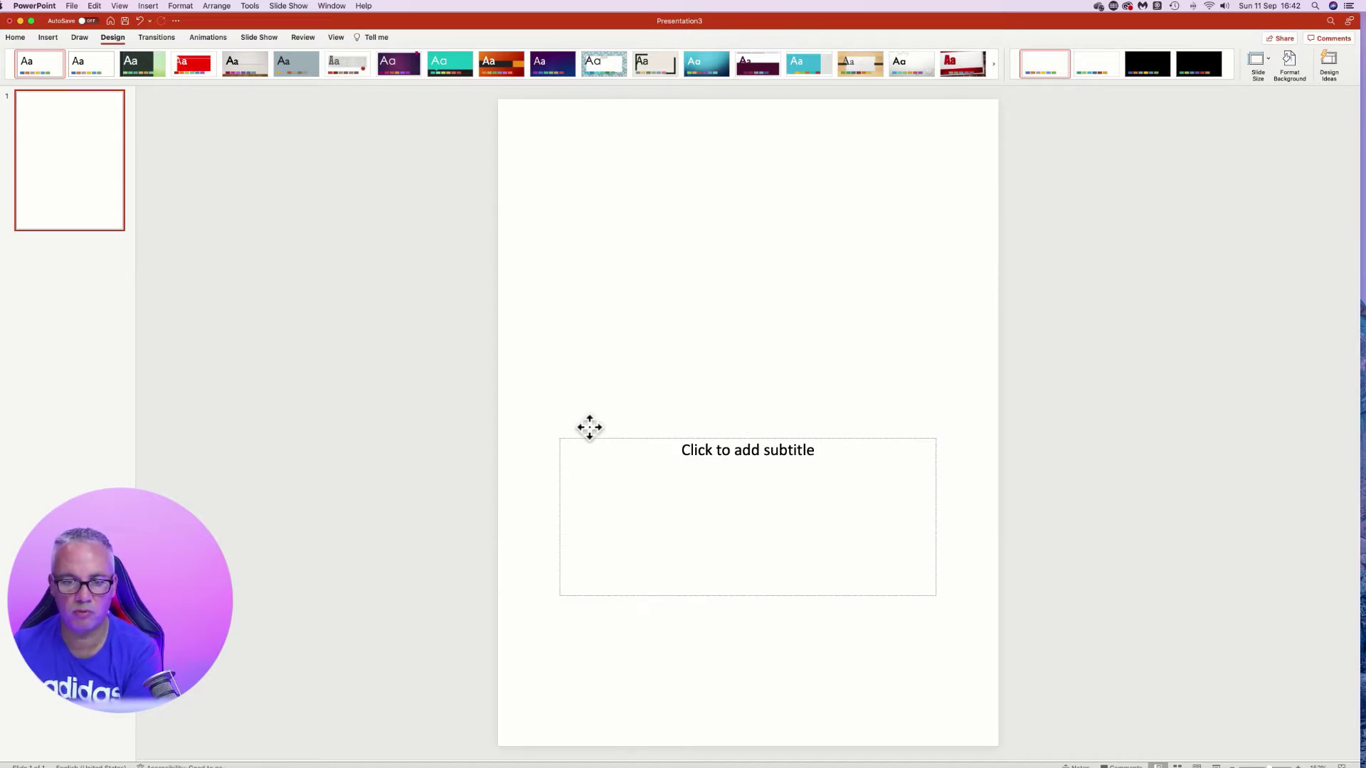
click(595, 439)
key(Escape)
key(Delete)
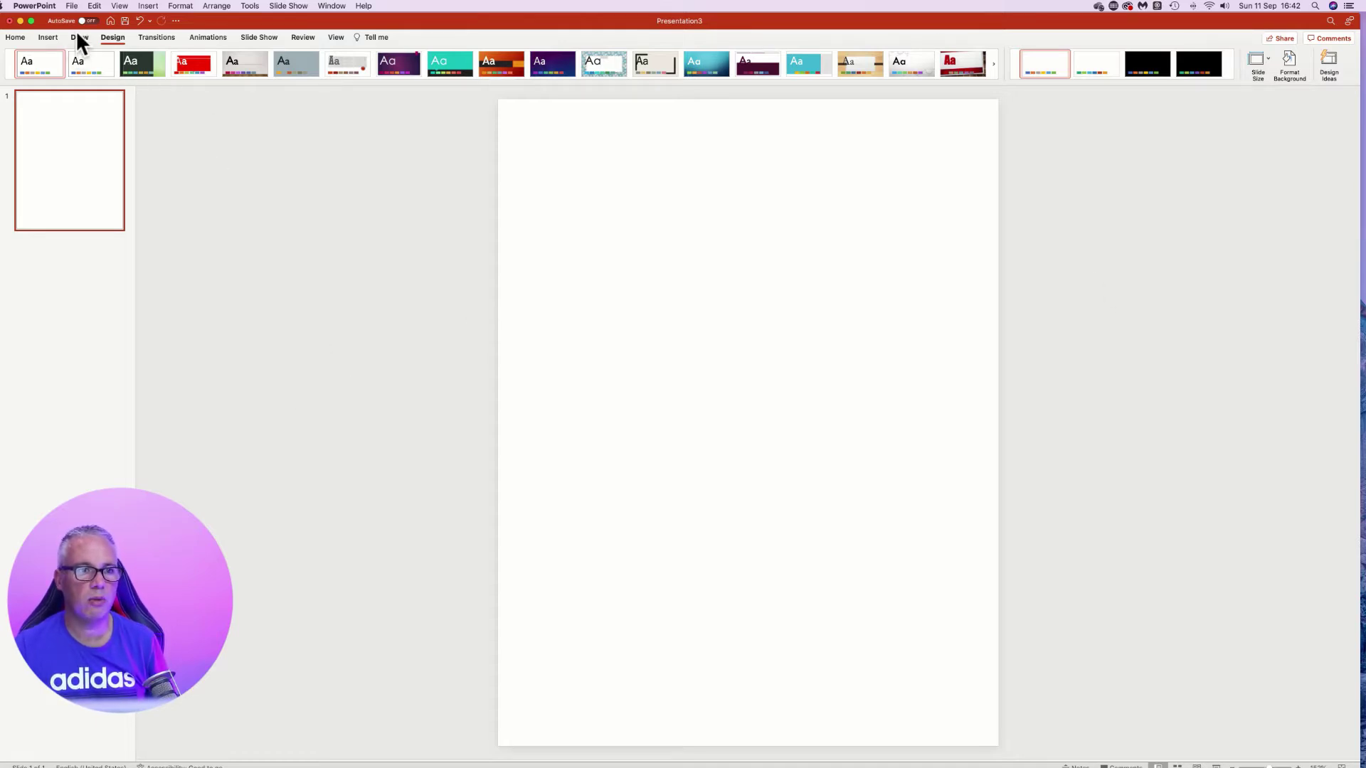
Draw a rectangle about 20.3 cm wide and 26.5 cm high that nearly fills the slide.
click(47, 36)
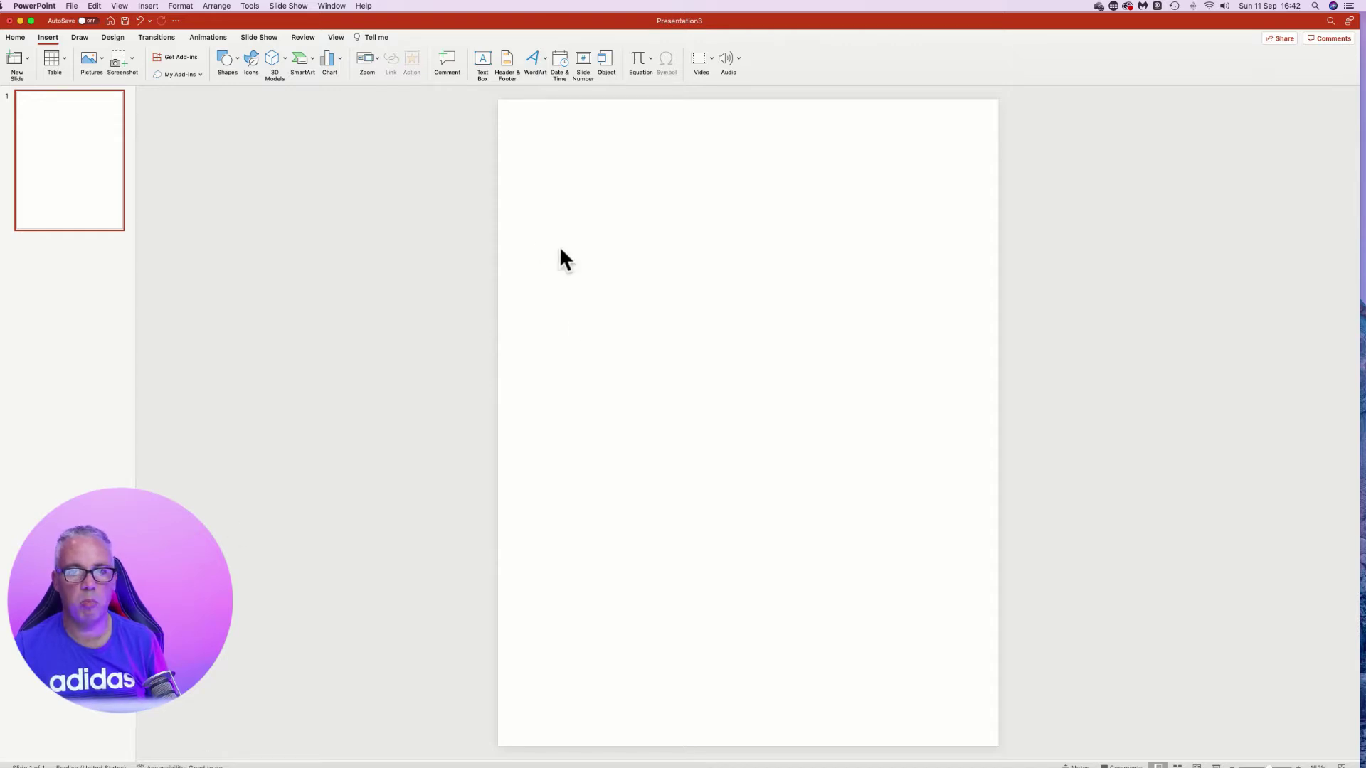
click(222, 58)
click(262, 93)
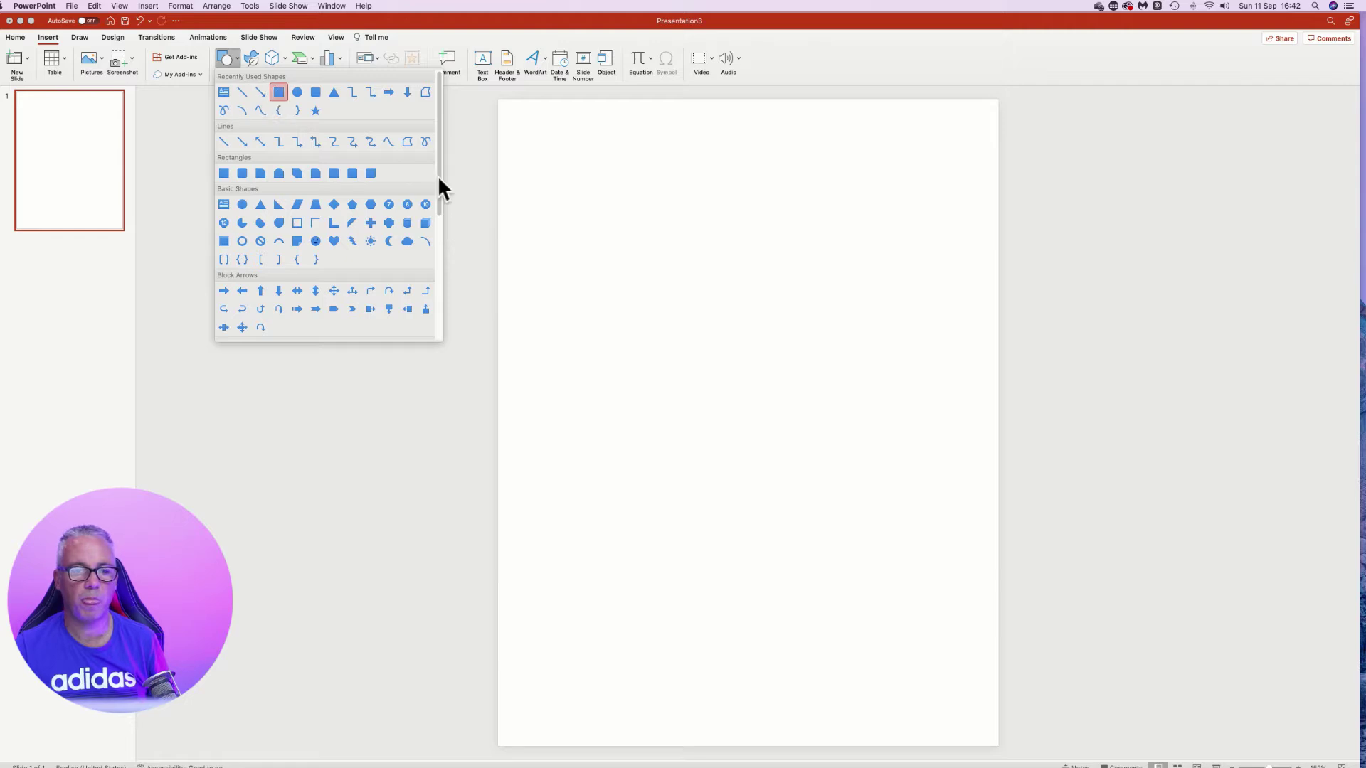
mouse_move(513, 120)
mouse_down()
mouse_move(574, 220)
mouse_move(942, 652)
mouse_move(986, 733)
mouse_up()
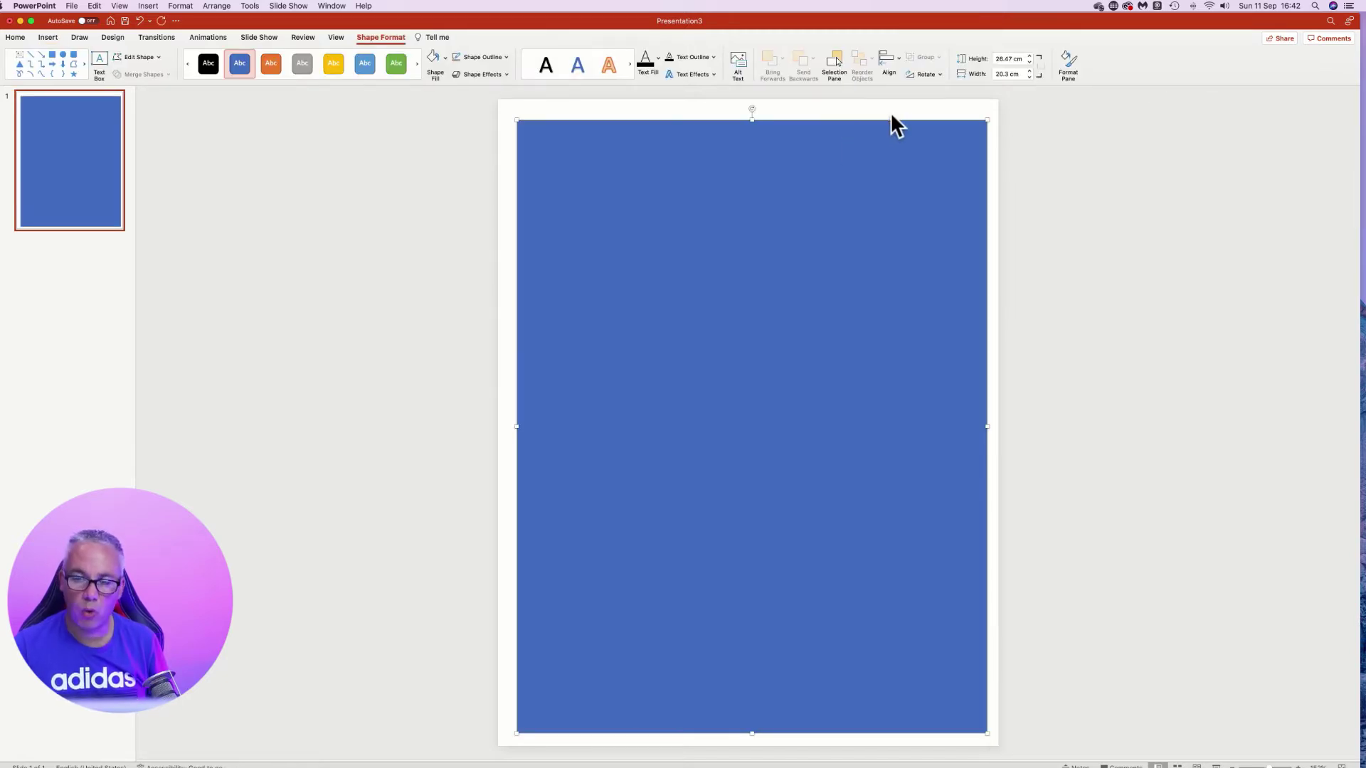
click(1009, 74)
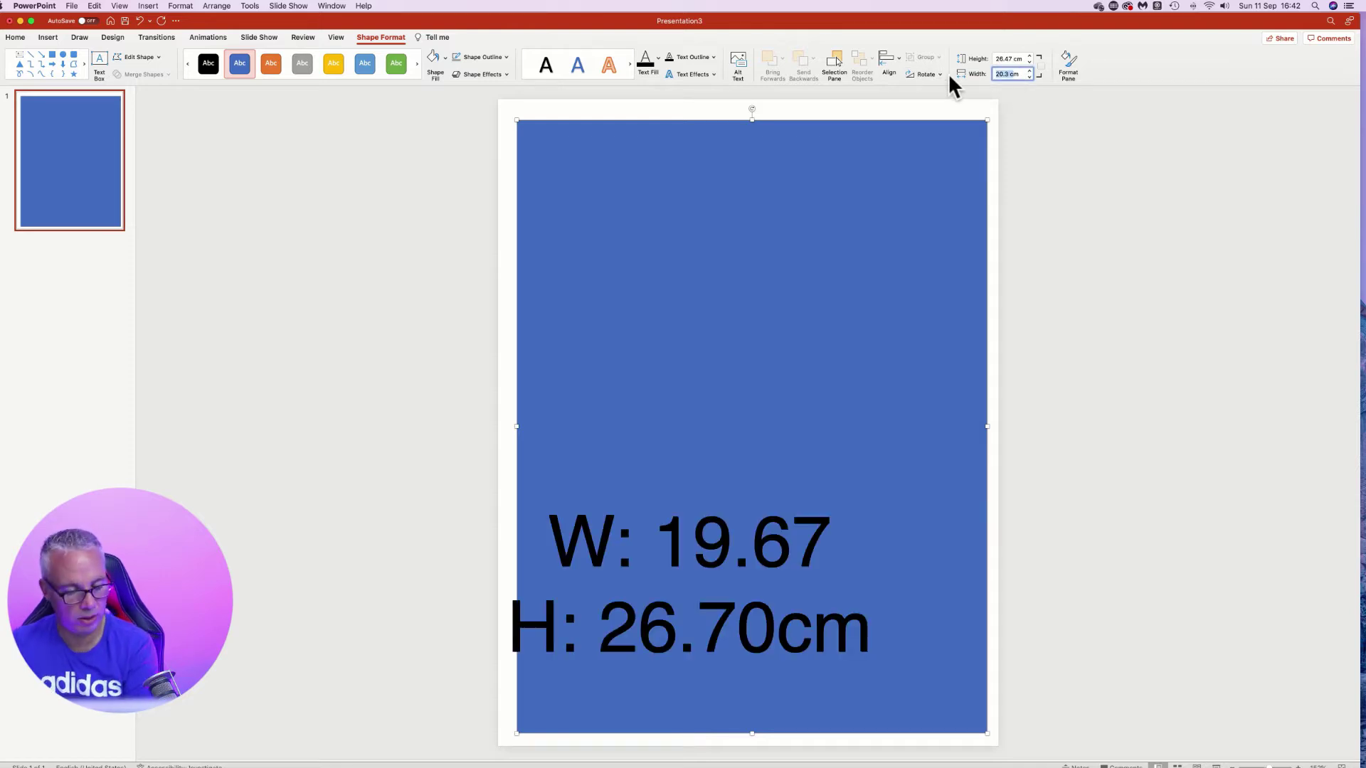
text(19.67)
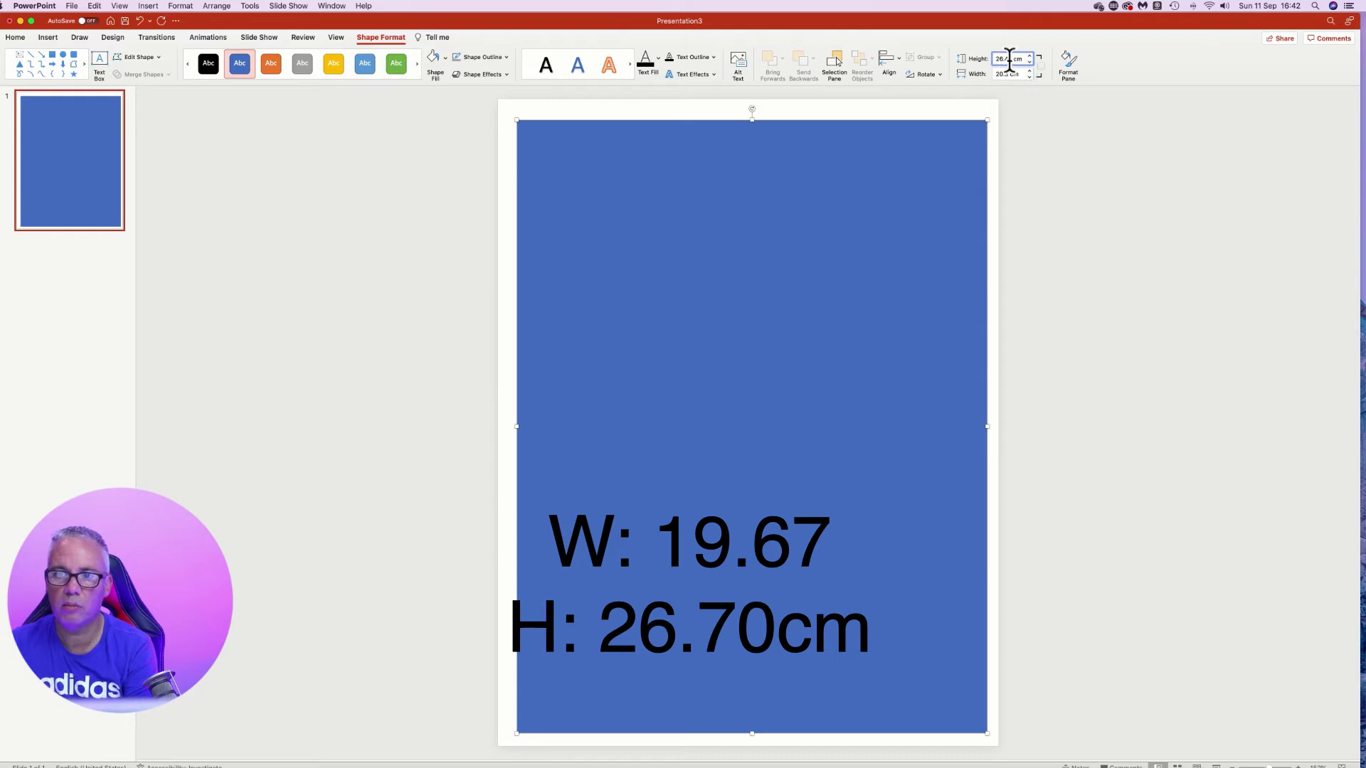
key(Escape)
Set the rectangle's width to 19.67 cm and its height to 26.7 cm.
click(999, 73)
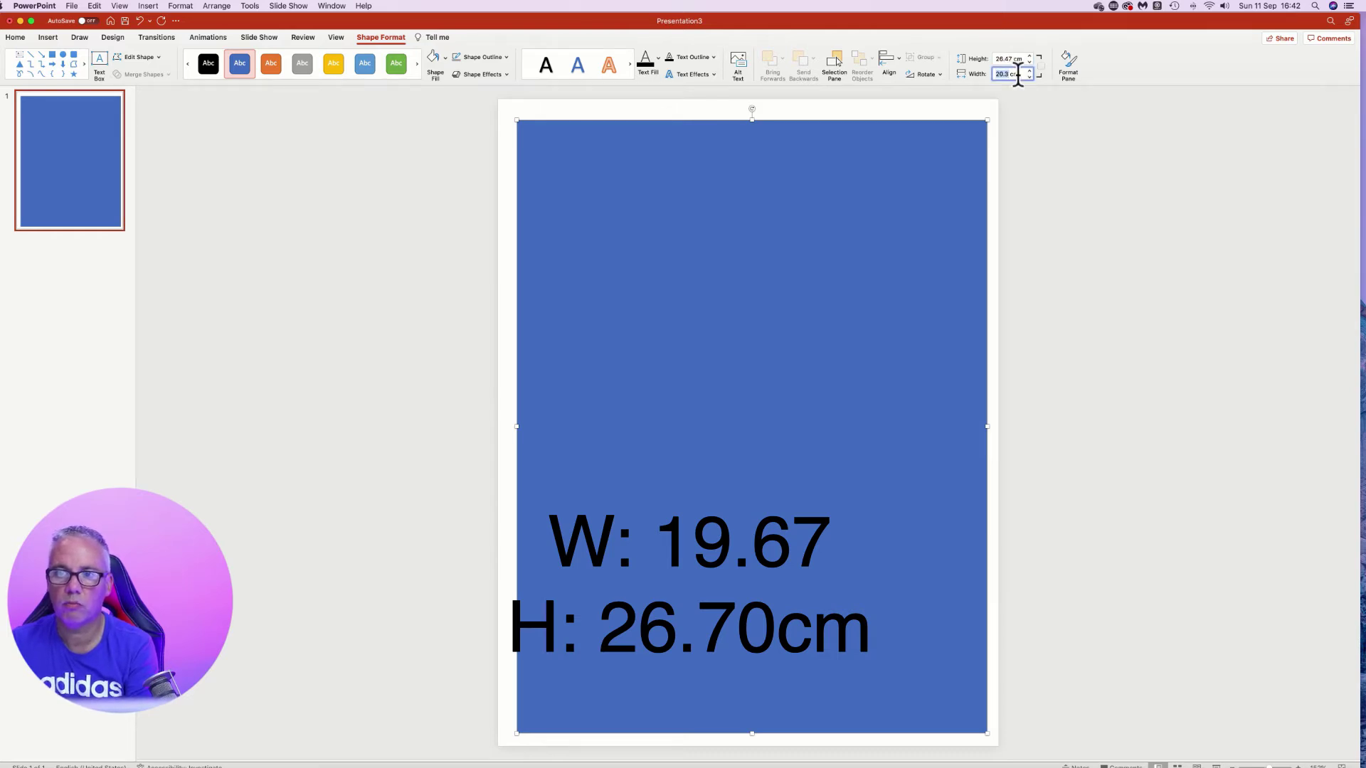
text(19)
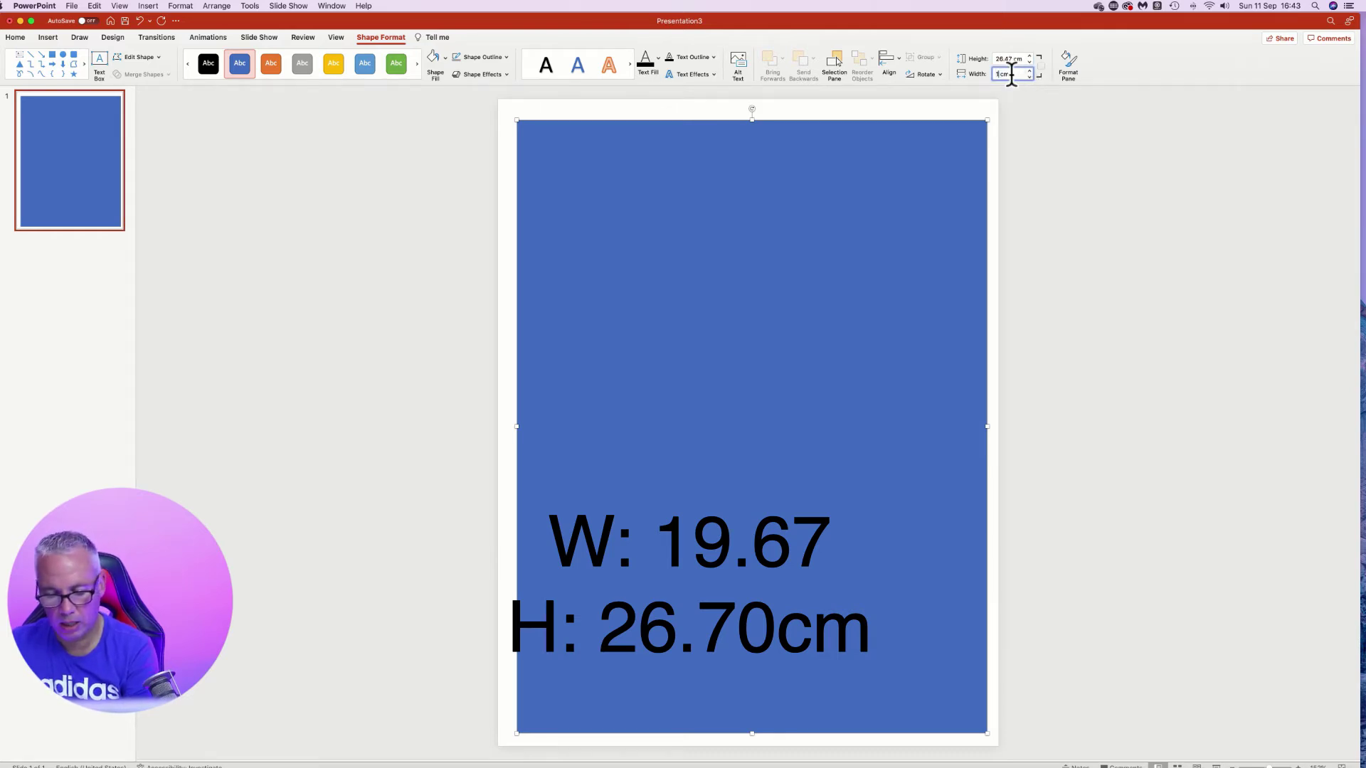
text(.67)
click(1011, 58)
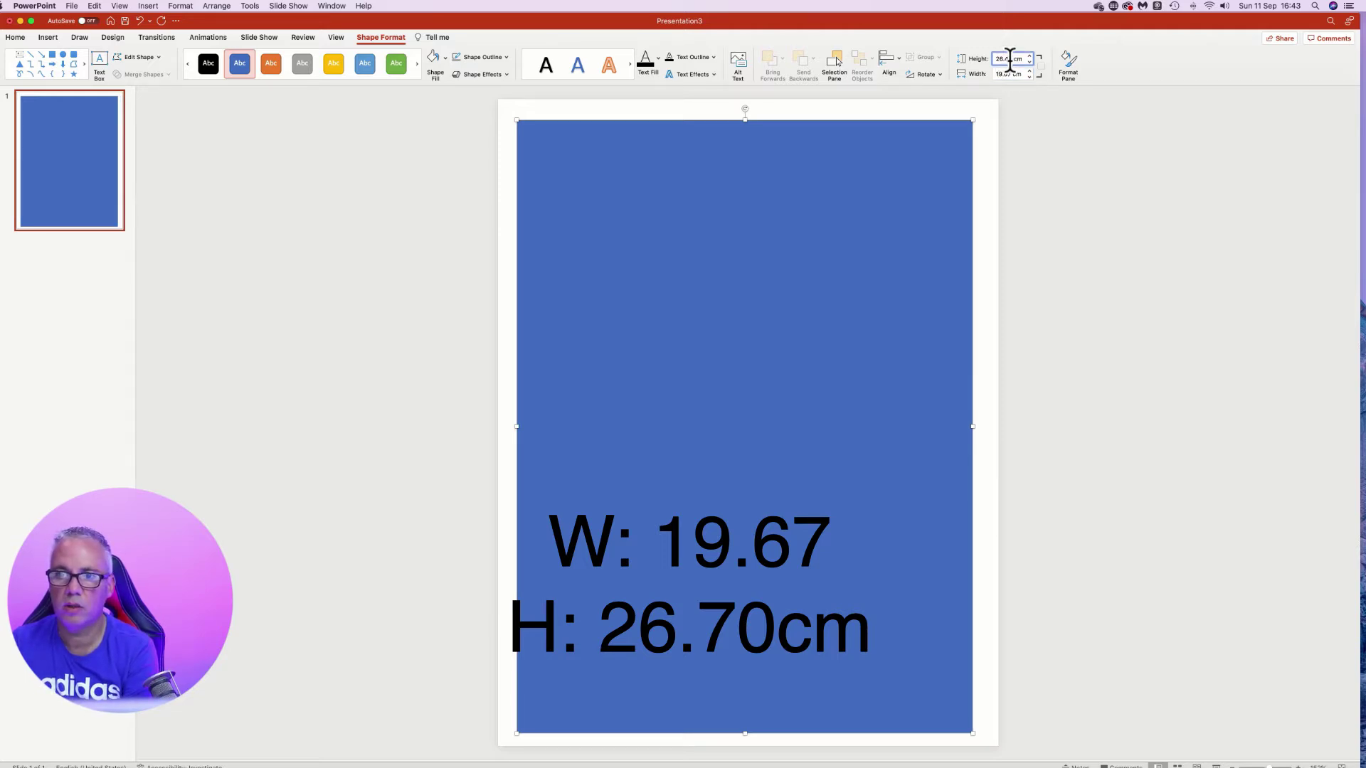
double_click(1011, 58)
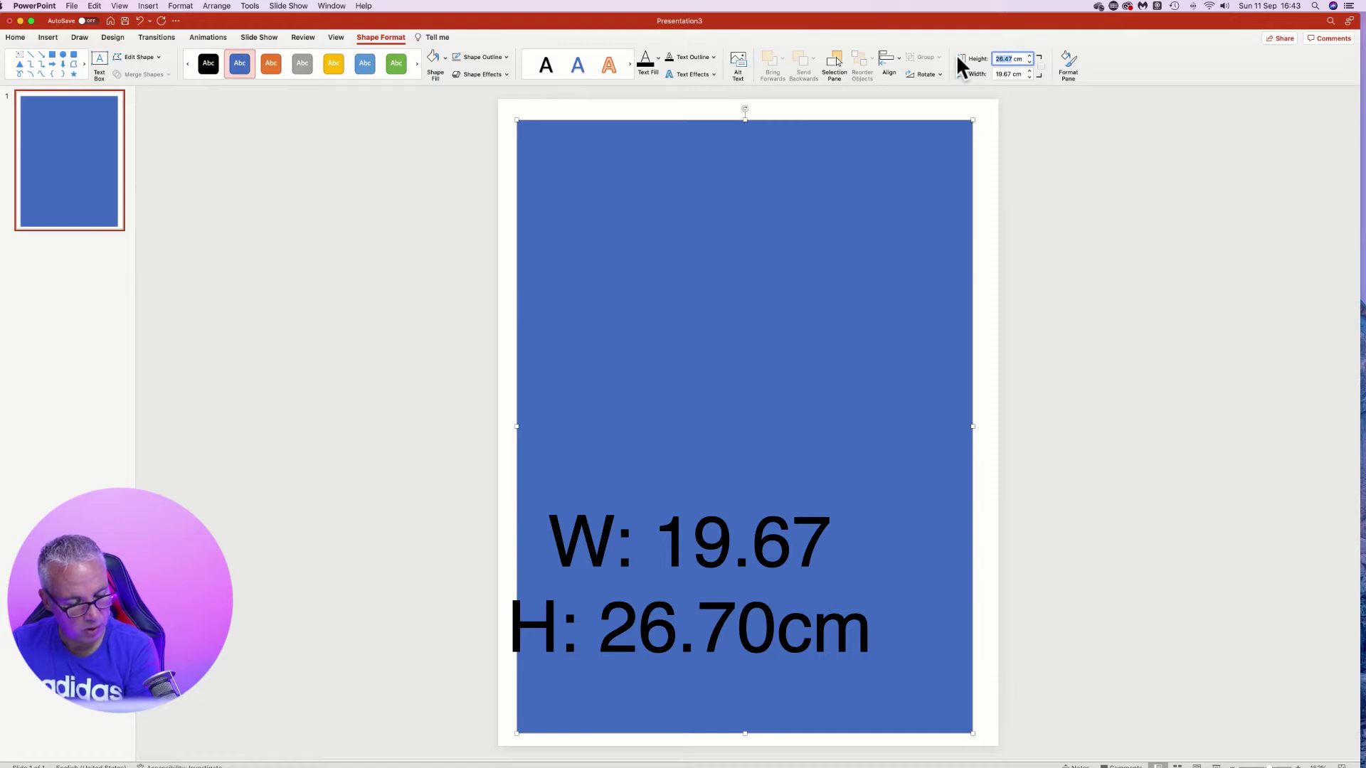
text(26)
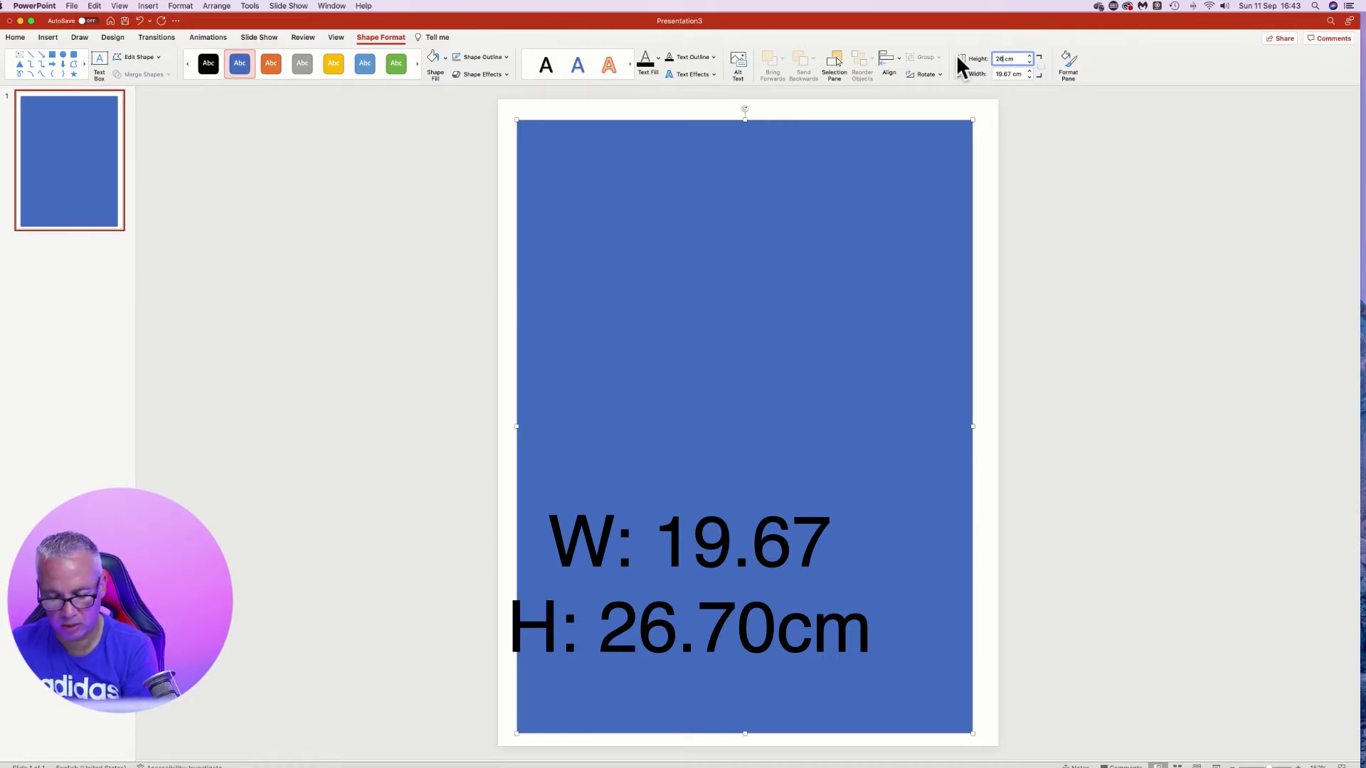
text(.7)
click(1009, 74)
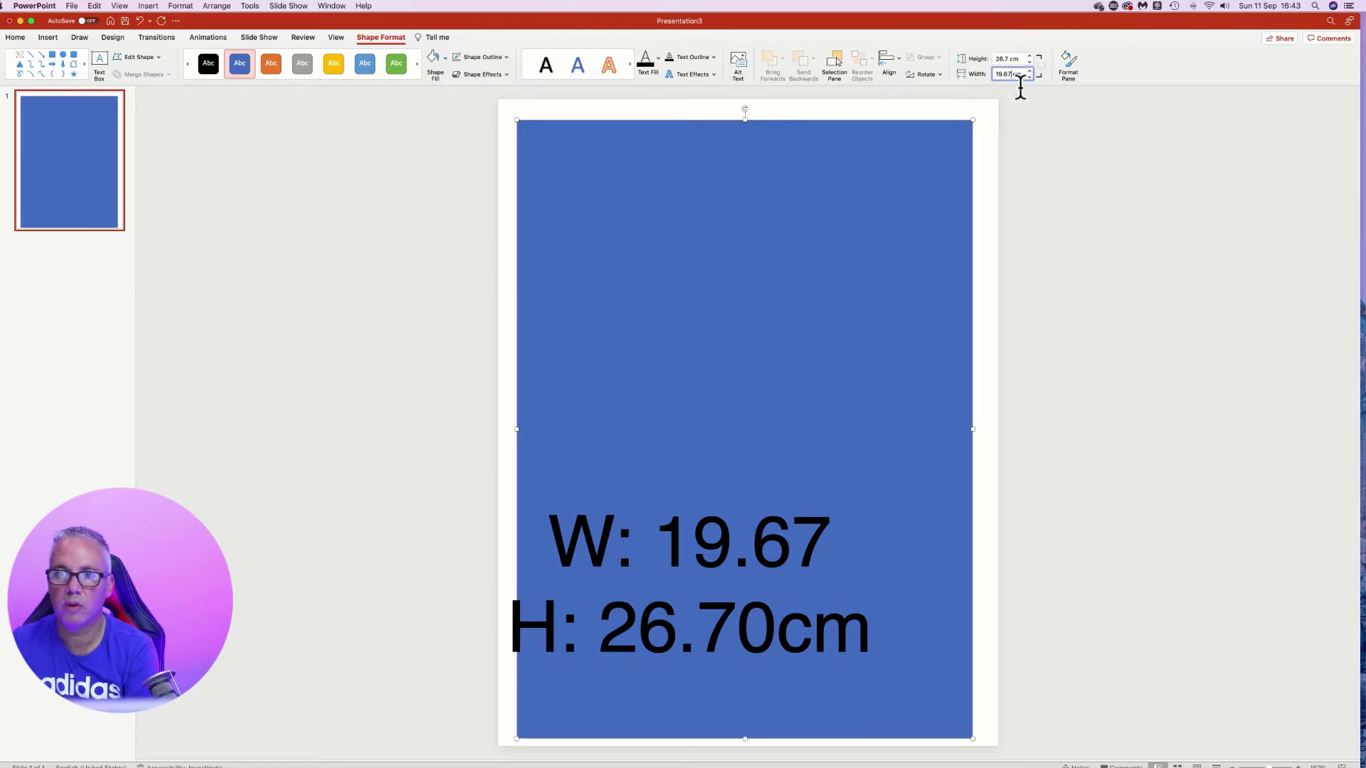
click(1011, 58)
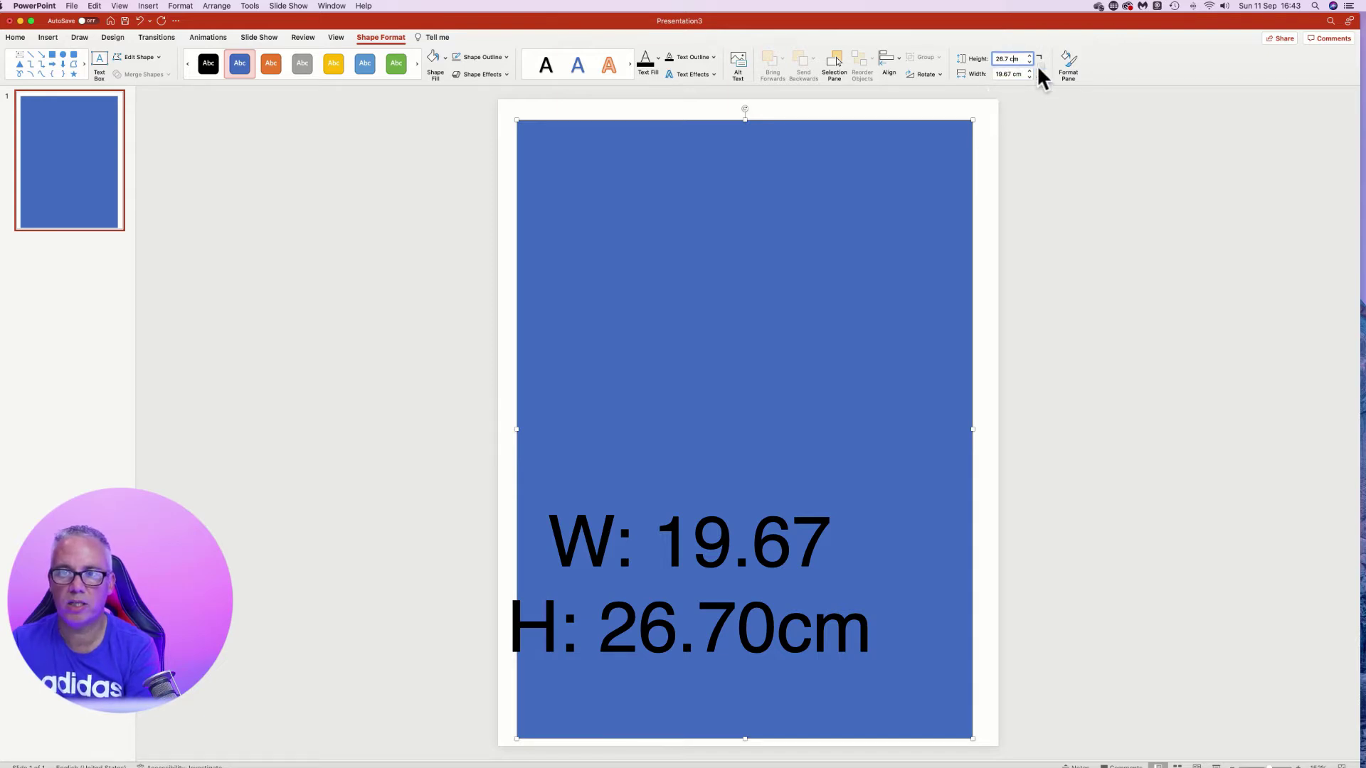
Centre the rectangle on the slide along both guides, 0.96 cm from the left edge and 0.62 cm from the top.
drag(713, 326, 717, 320)
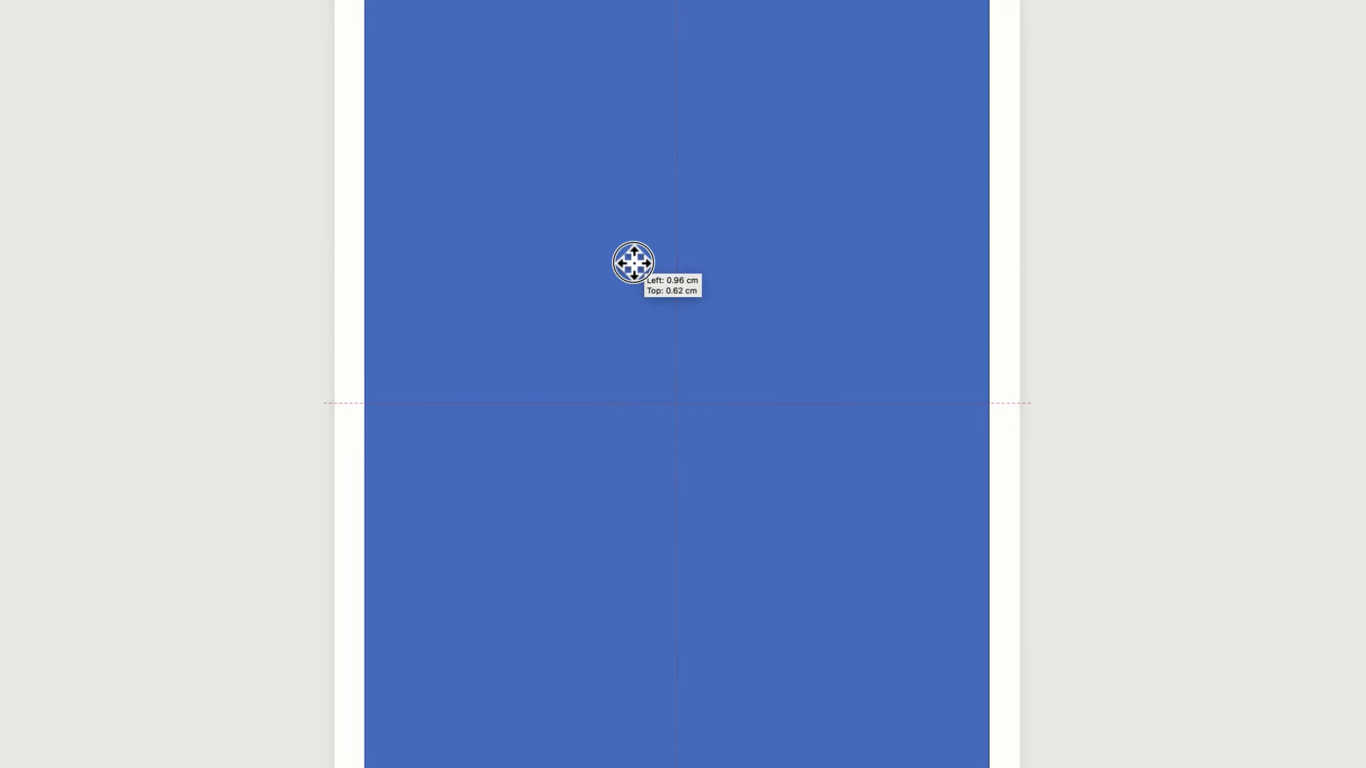
drag(634, 262, 633, 263)
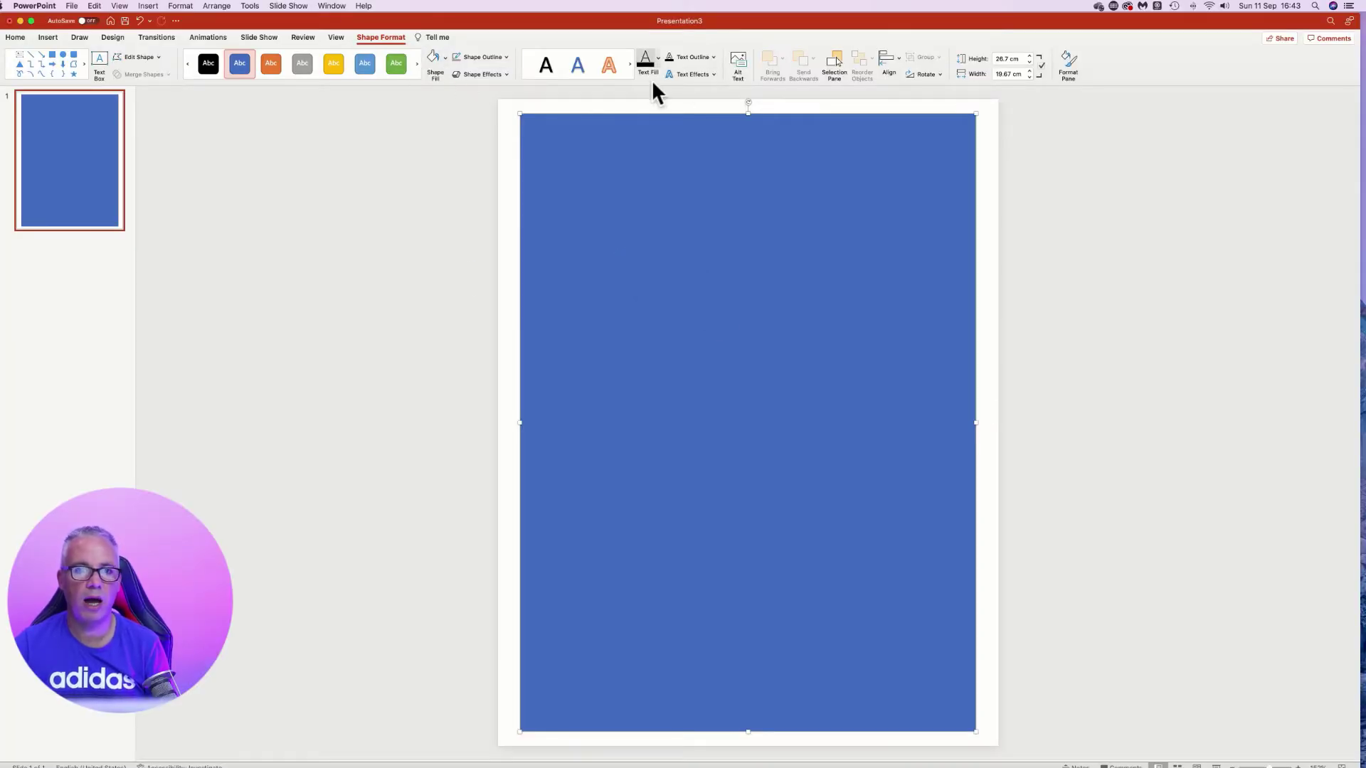
Fill the rectangle with white and give it a grey outline.
click(433, 63)
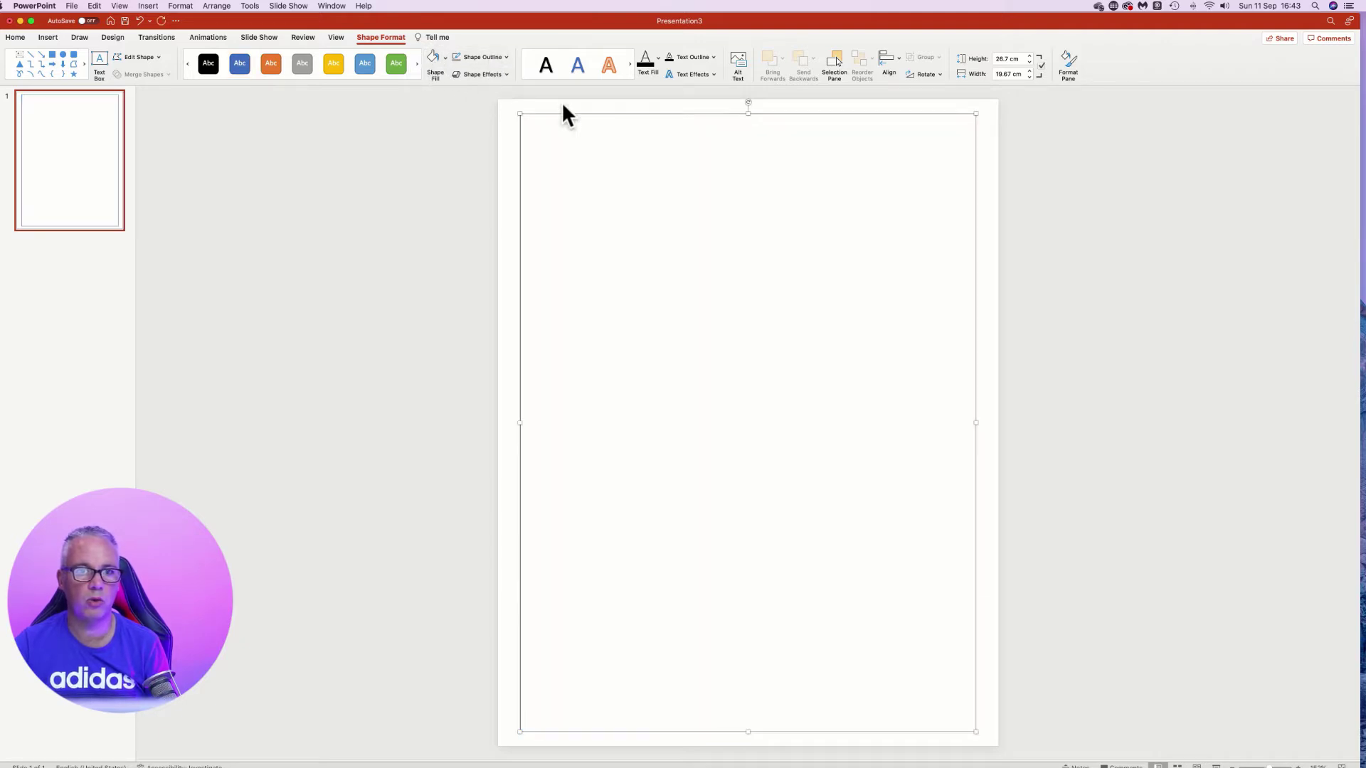
click(506, 57)
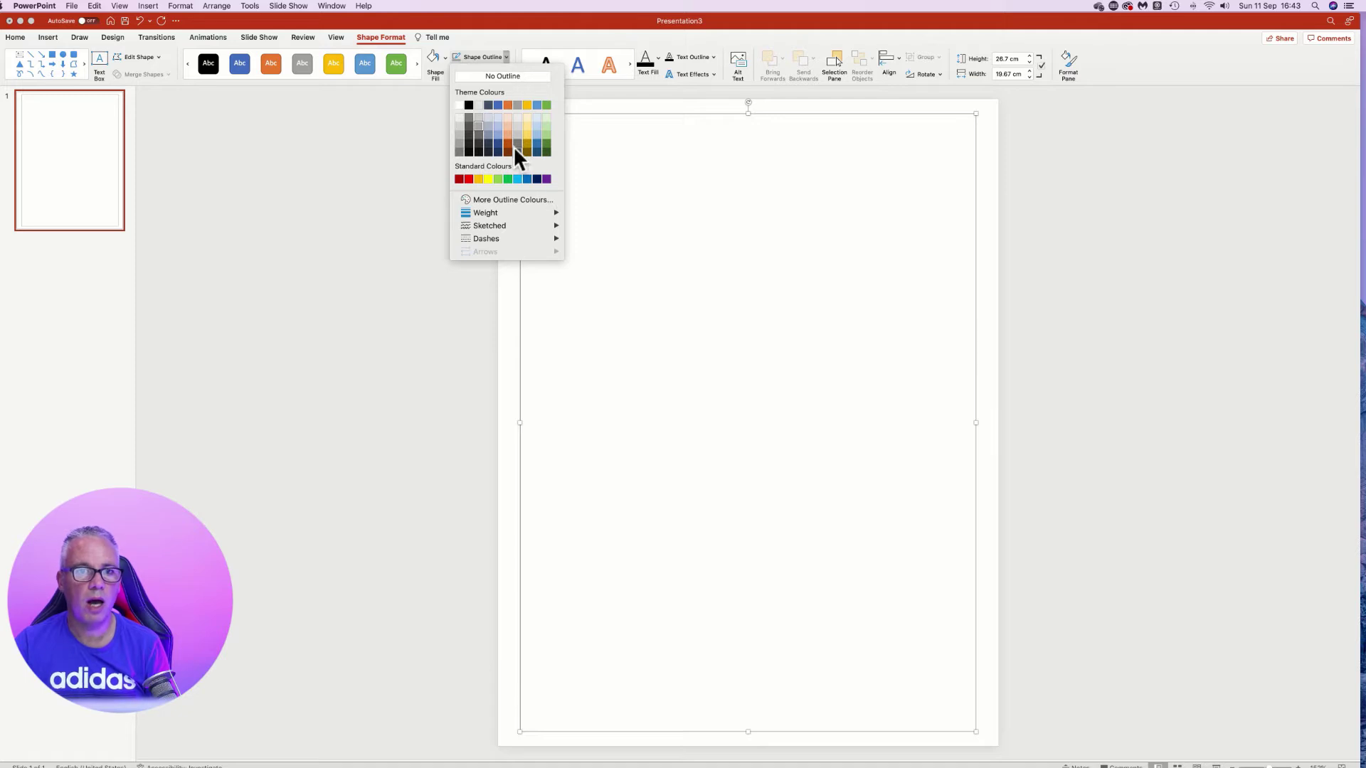
click(477, 130)
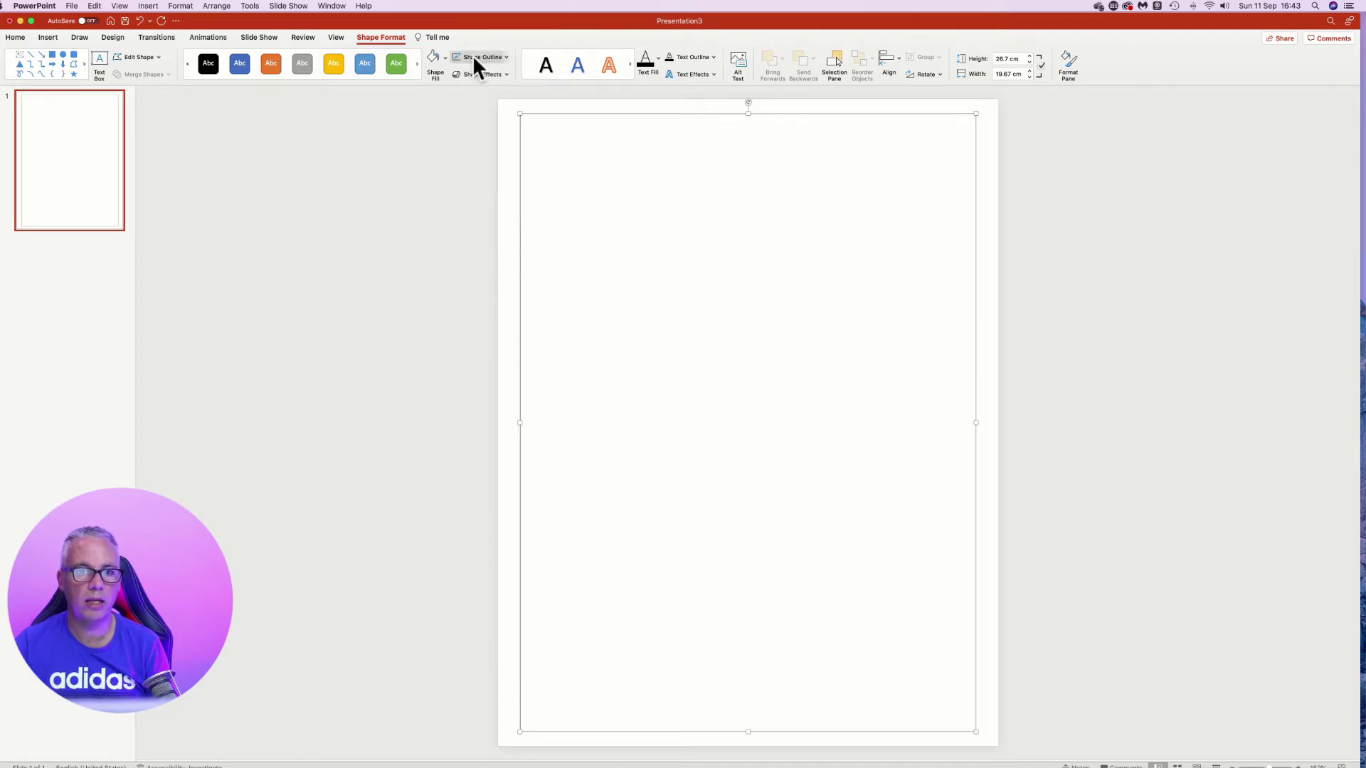
Give the border rectangle's outline a thin line weight.
click(507, 57)
mouse_move(521, 206)
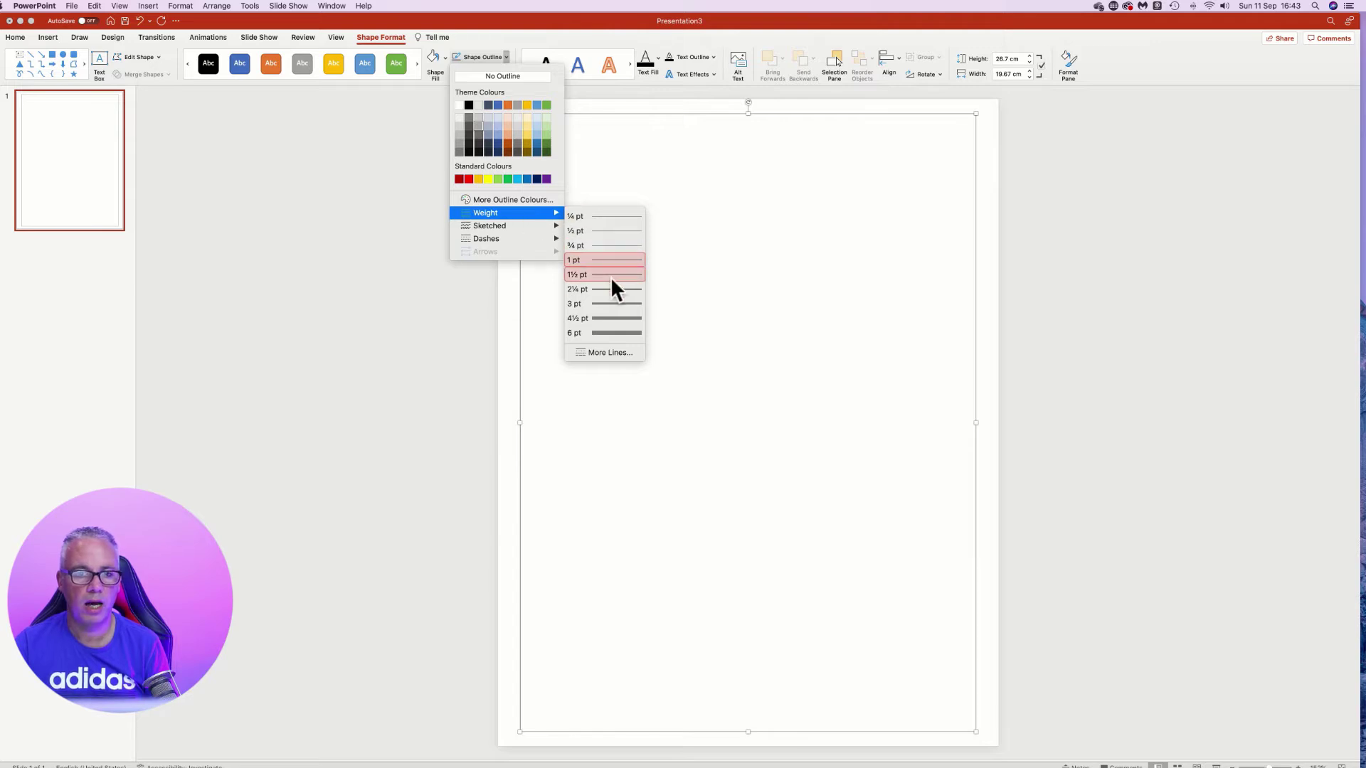
click(370, 235)
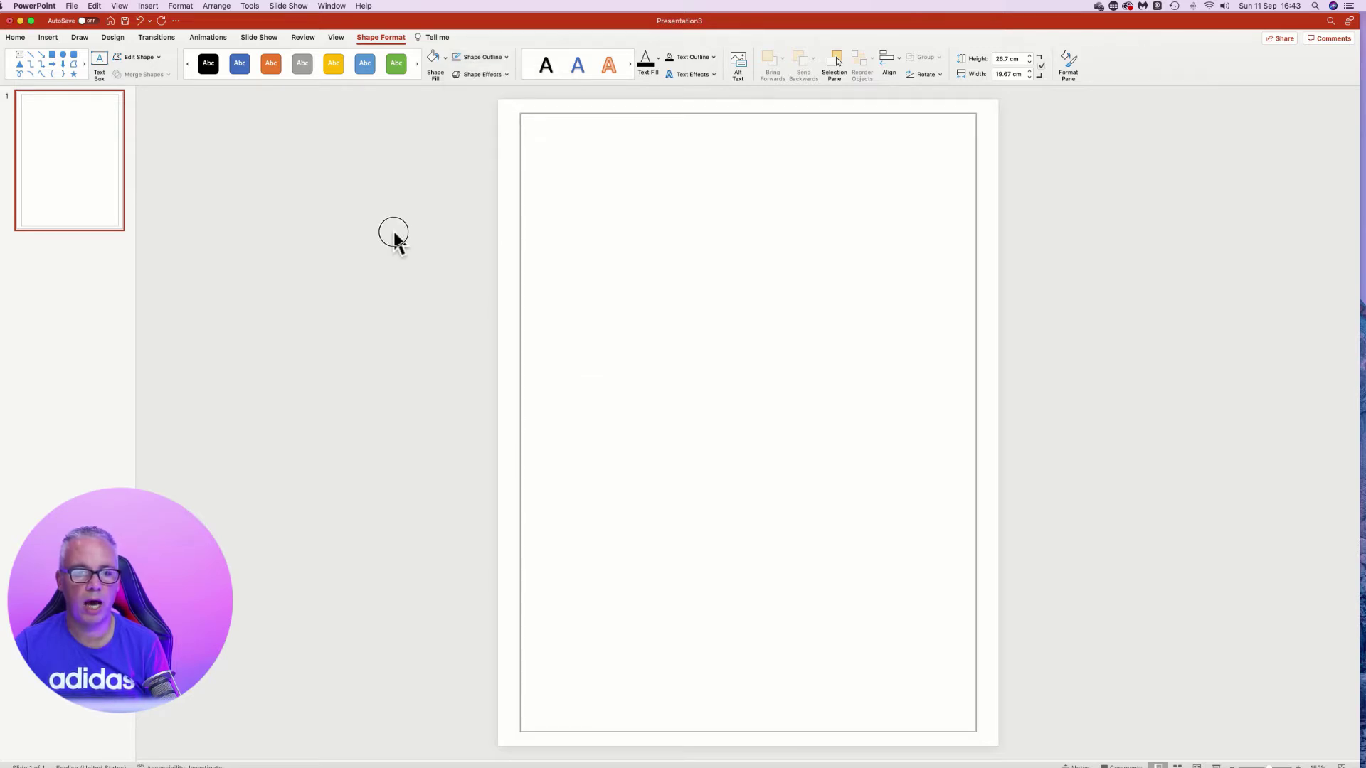
click(522, 116)
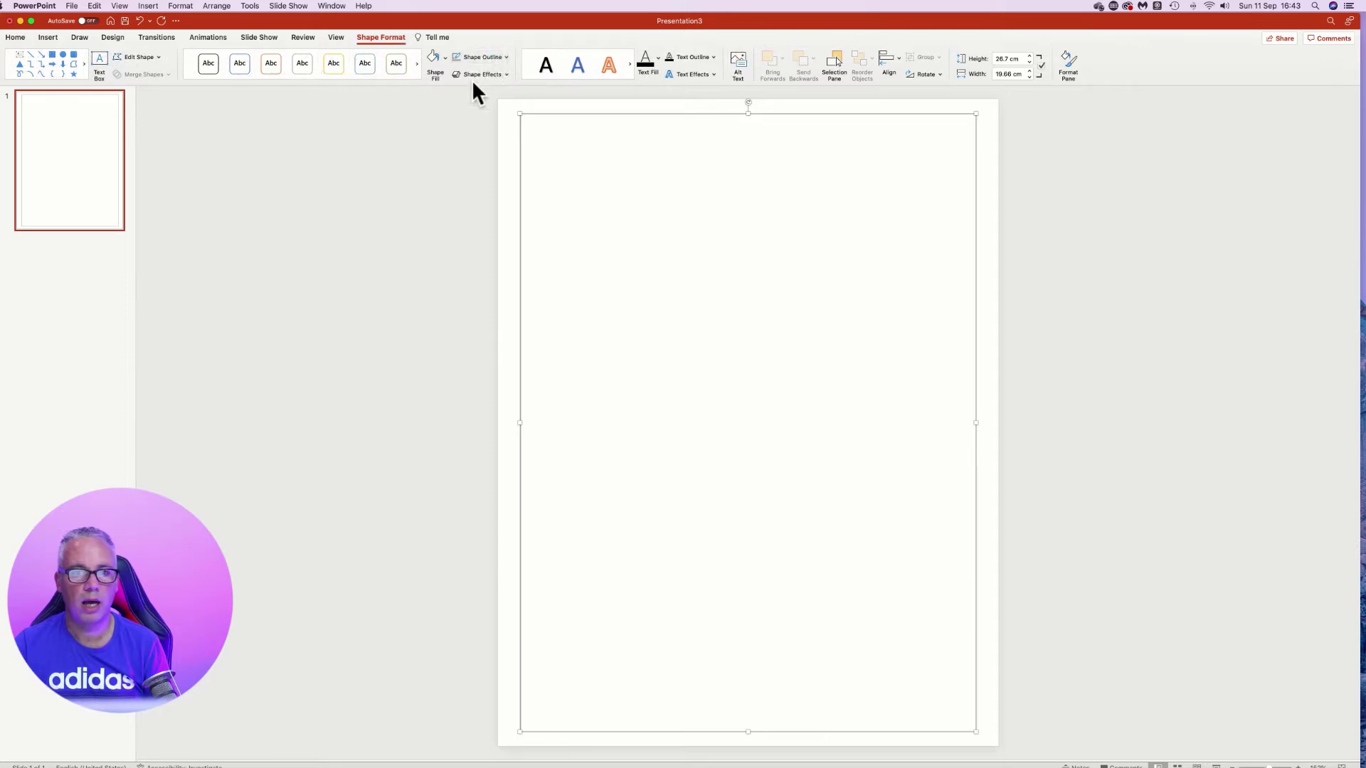
click(504, 57)
mouse_move(535, 214)
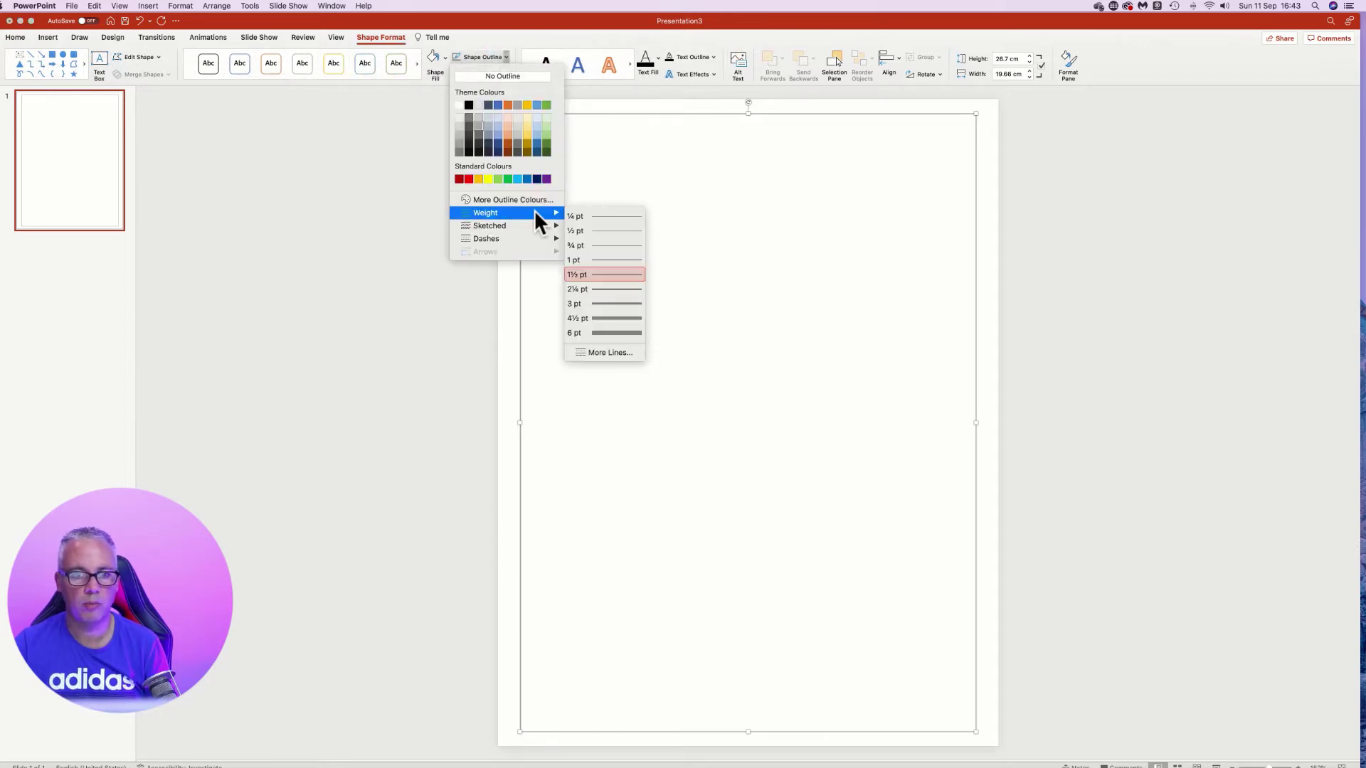
click(604, 270)
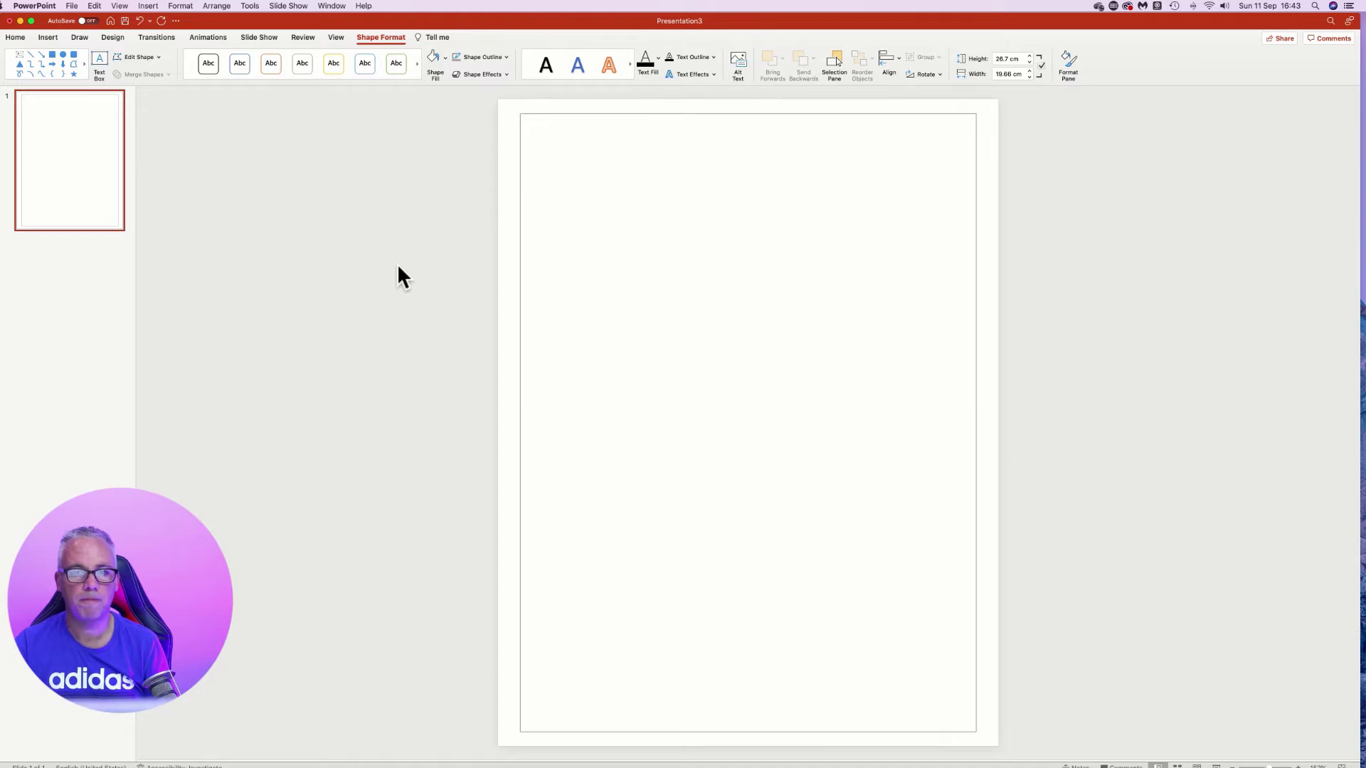
click(397, 267)
Examine the border rectangle's size and position settings in its shape formatting options.
double_click(976, 234)
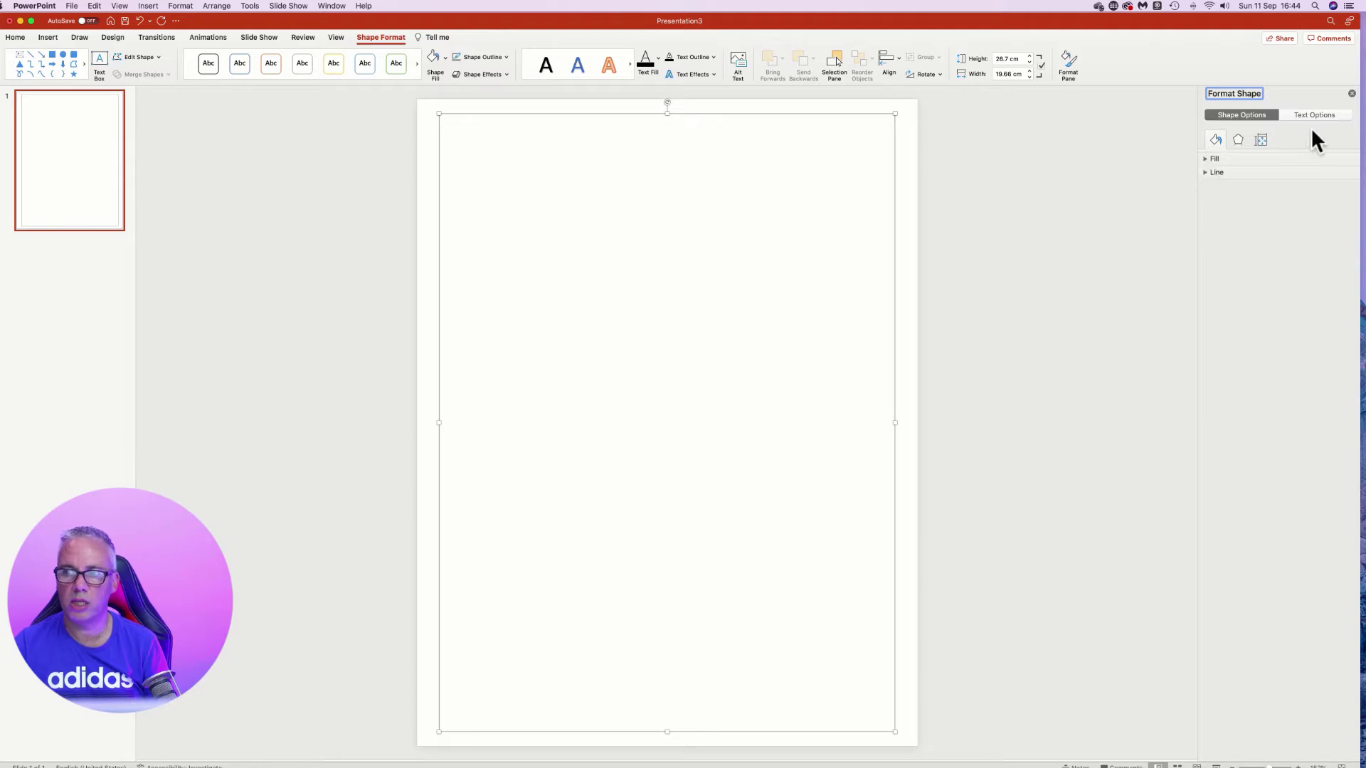
click(1259, 140)
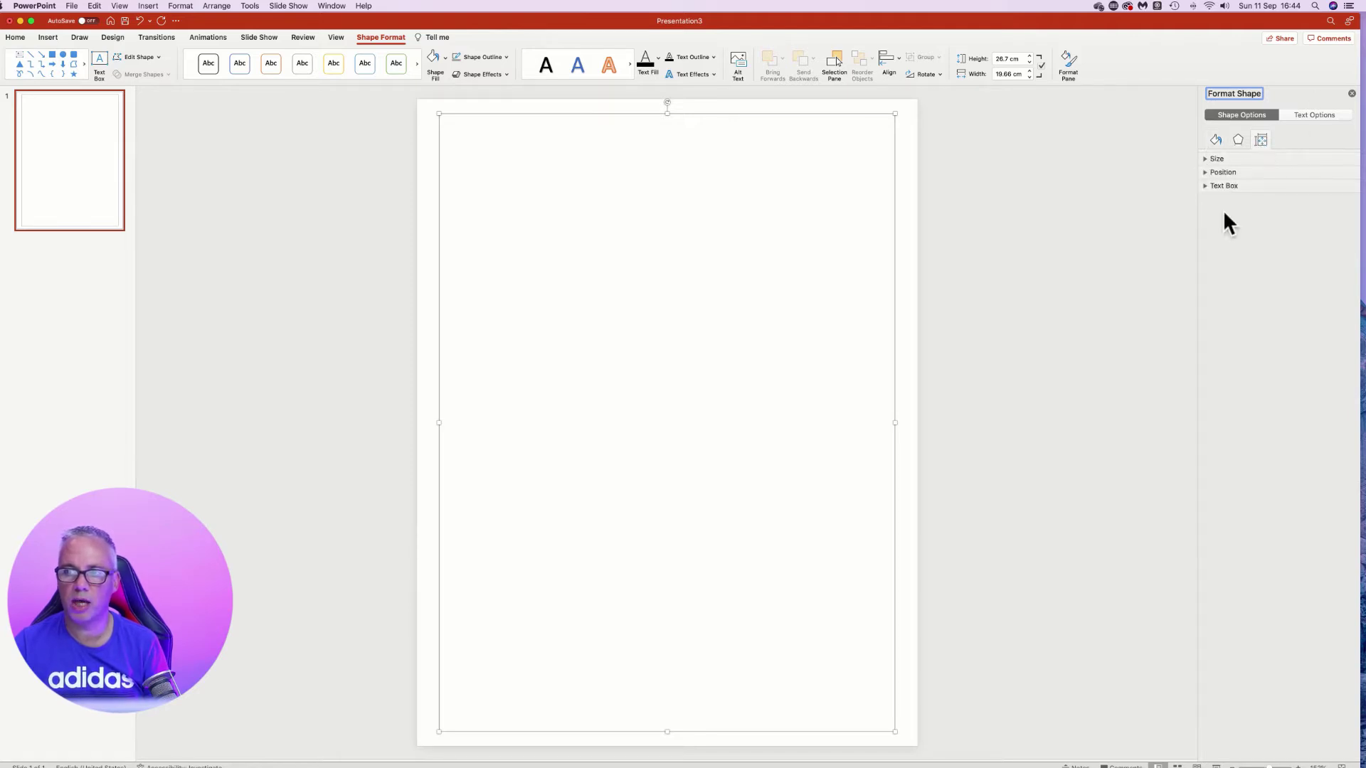
click(1207, 172)
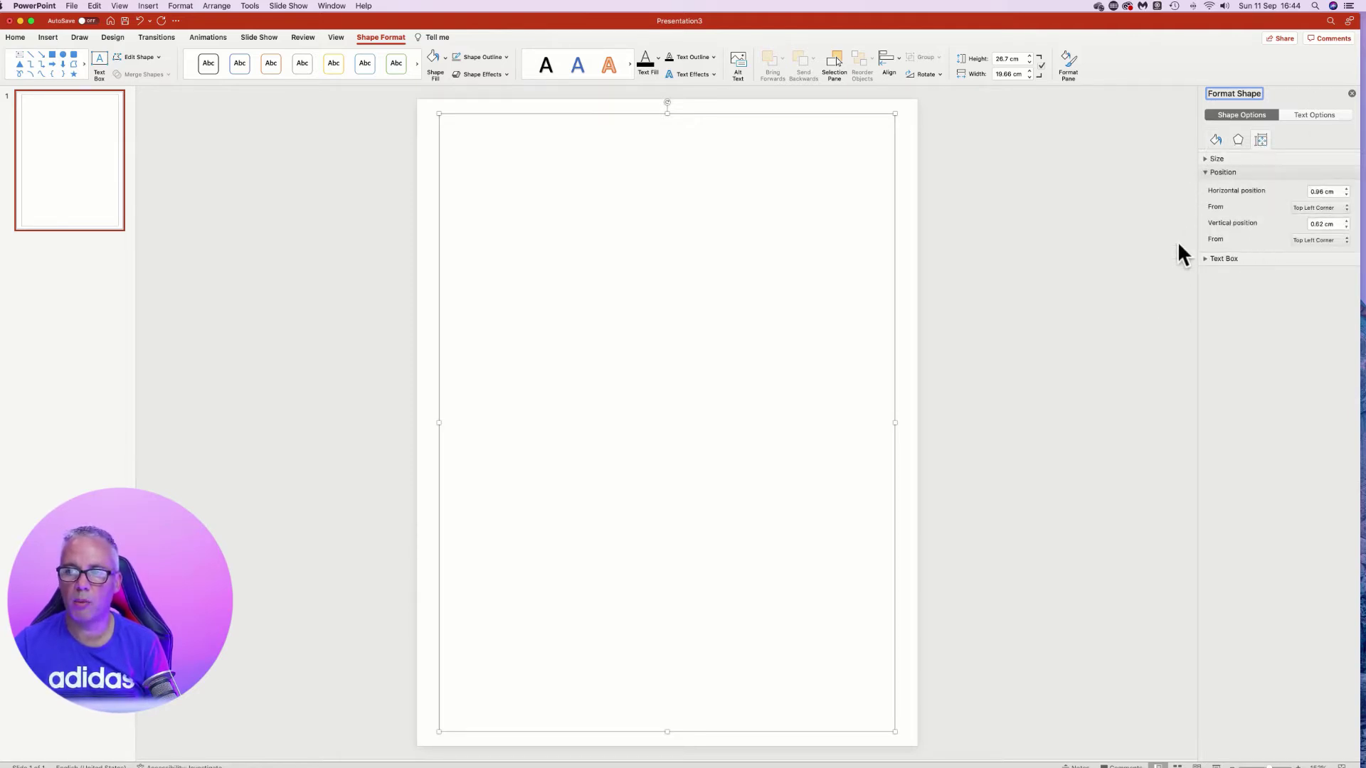
click(1207, 161)
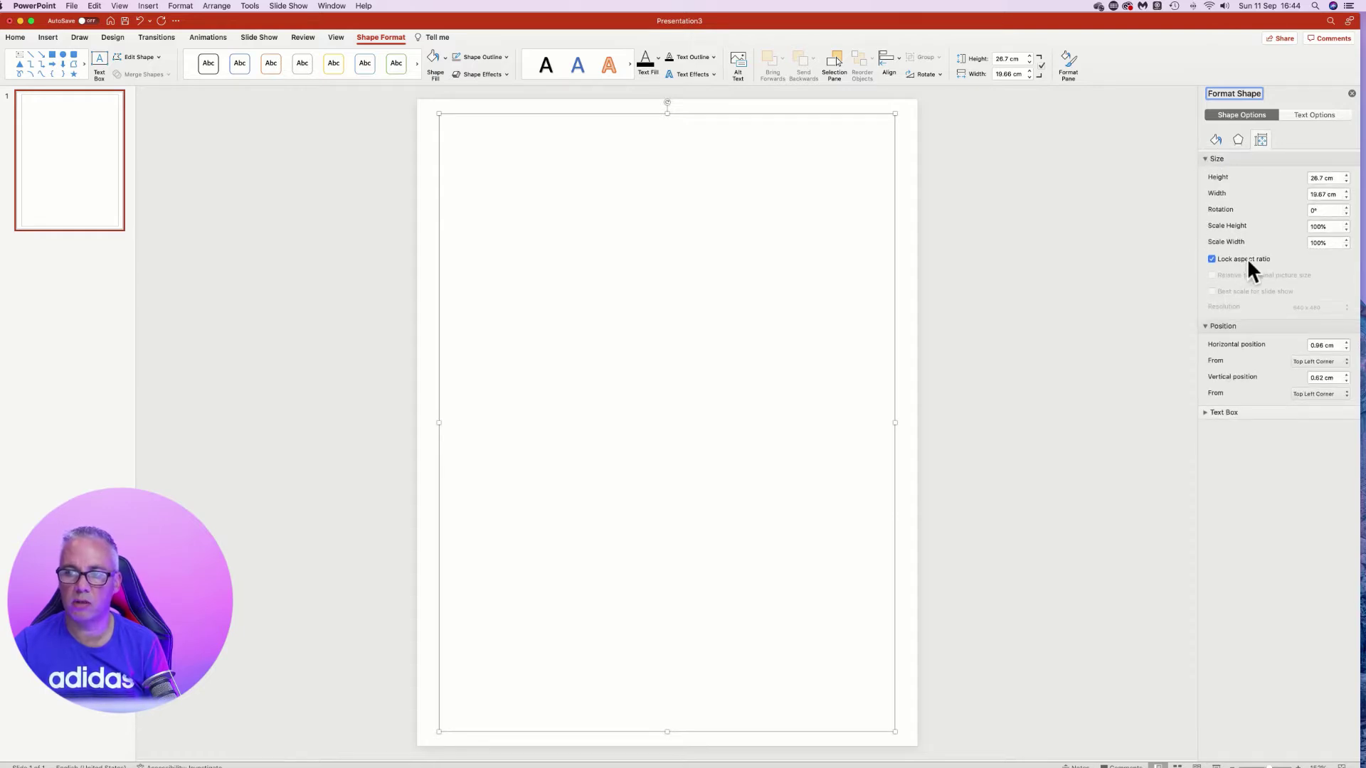
click(1113, 272)
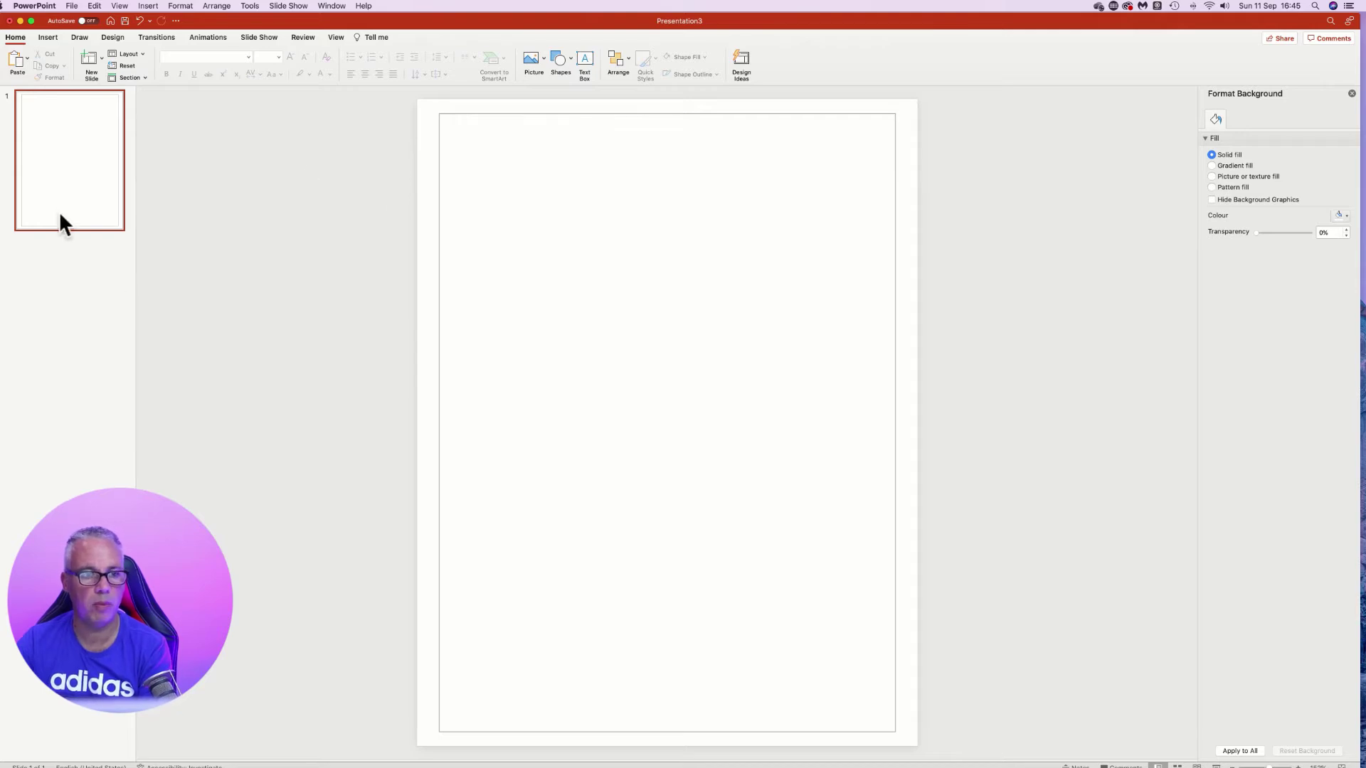
click(71, 246)
click(90, 199)
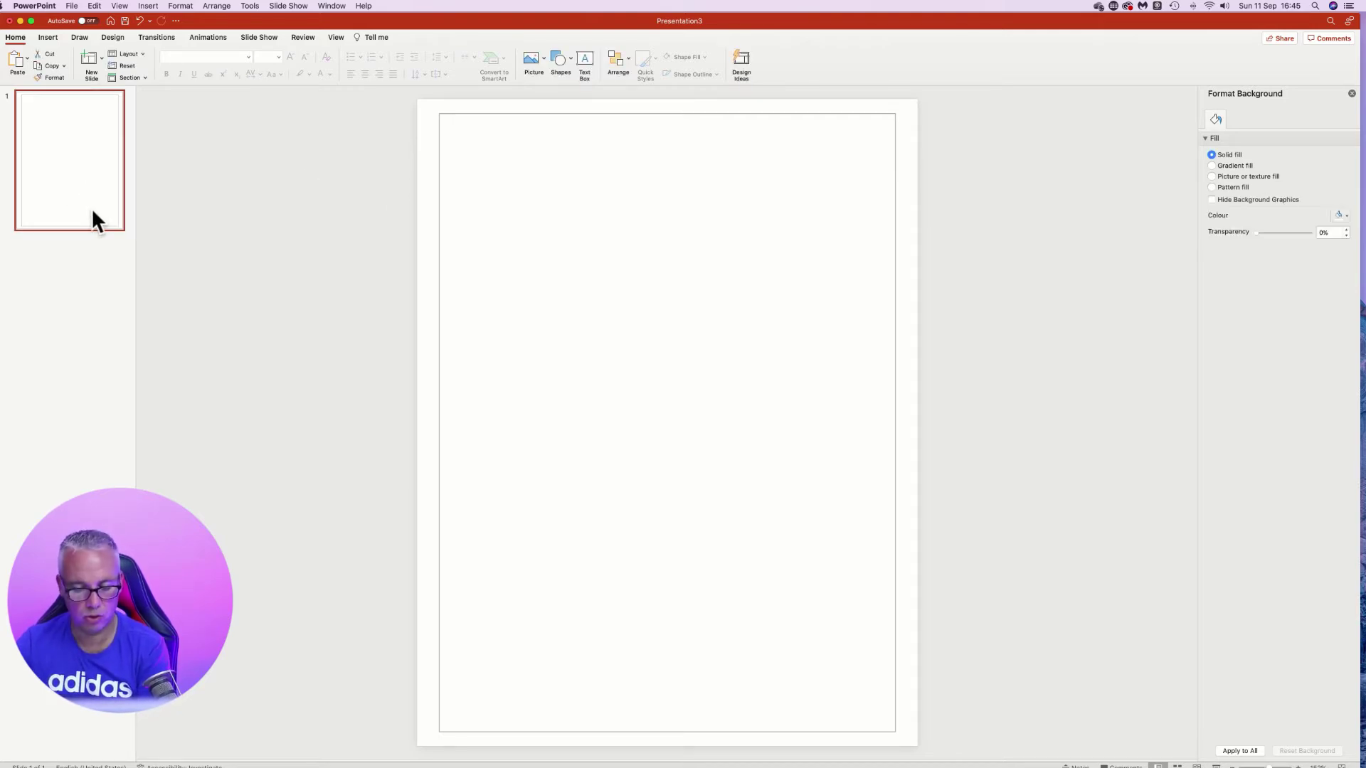
click(88, 274)
click(66, 169)
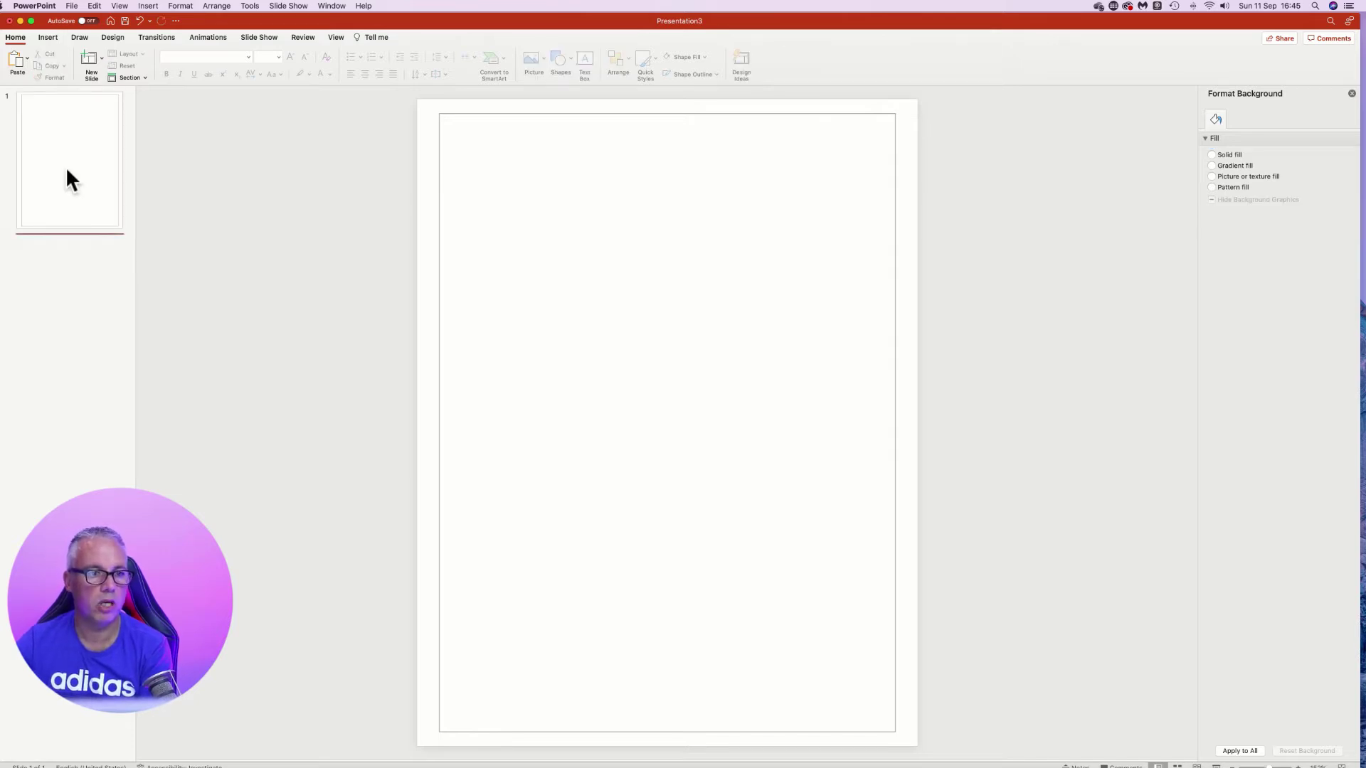
right_click(68, 173)
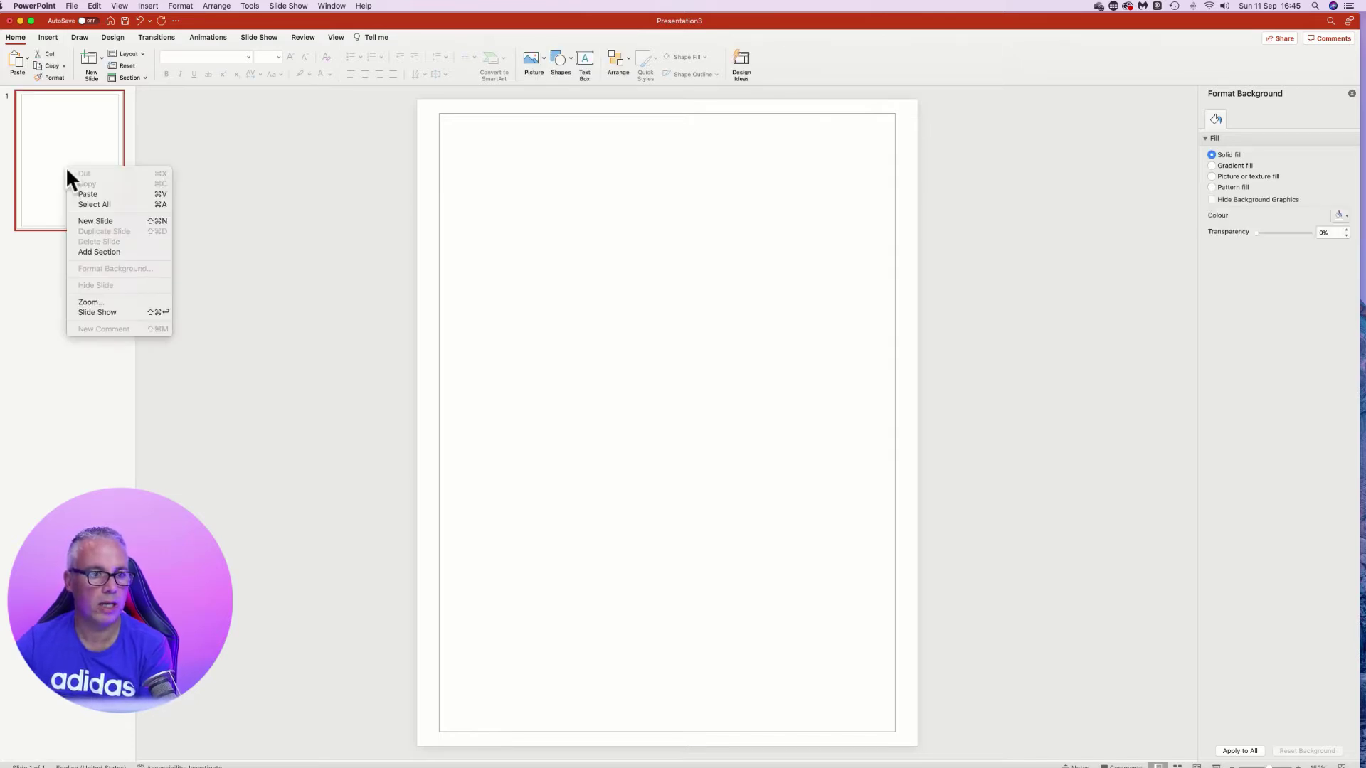
click(221, 205)
Copy the bordered slide and paste it repeatedly after the first until the presentation has 65 slides.
right_click(86, 112)
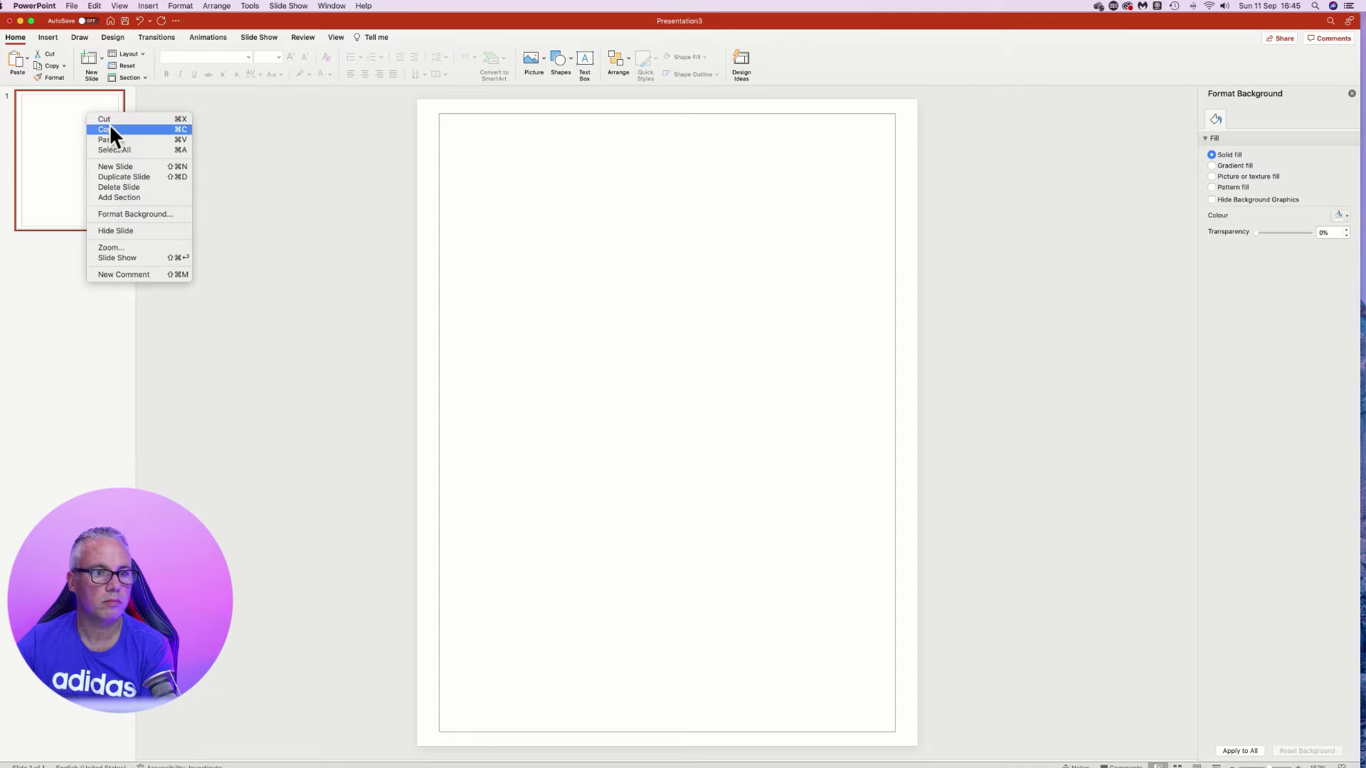
click(110, 128)
click(76, 262)
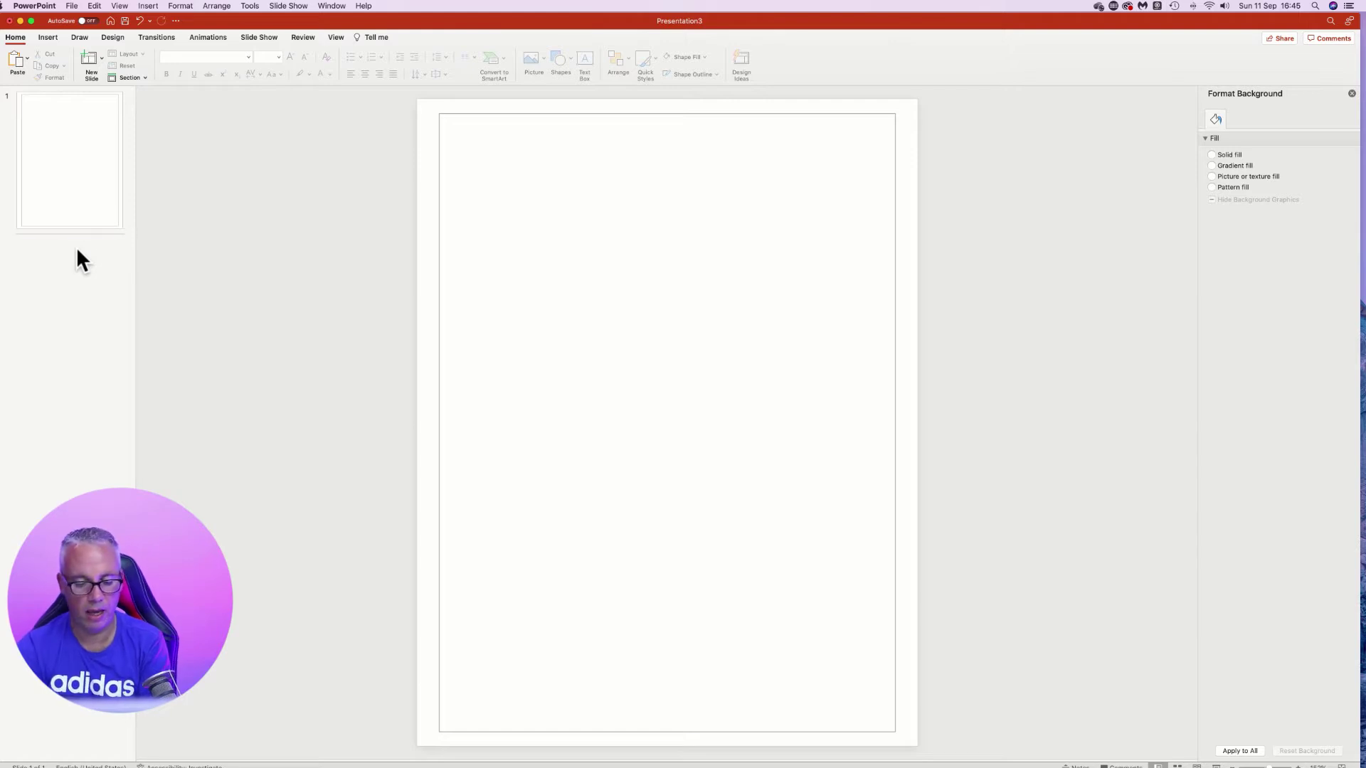
key(super+v)
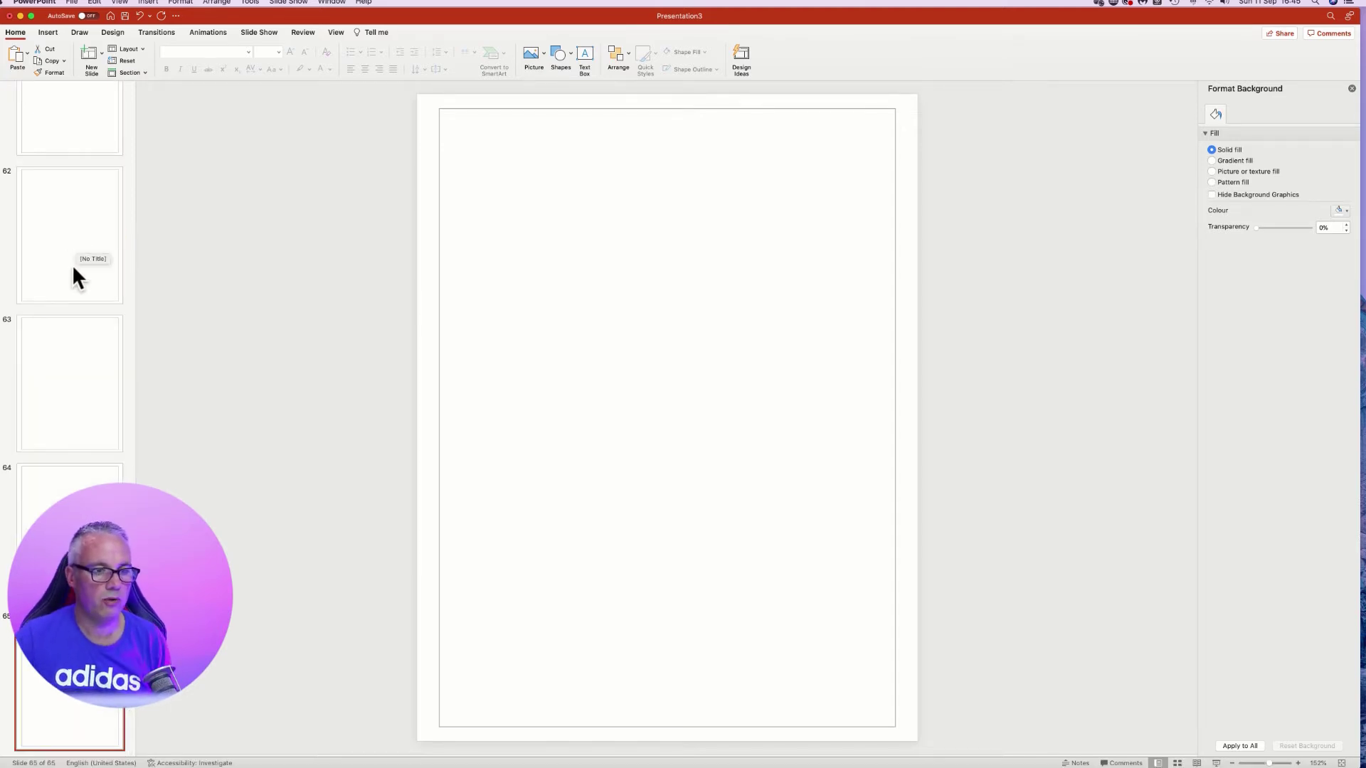
scroll(52, 455, up, 20)
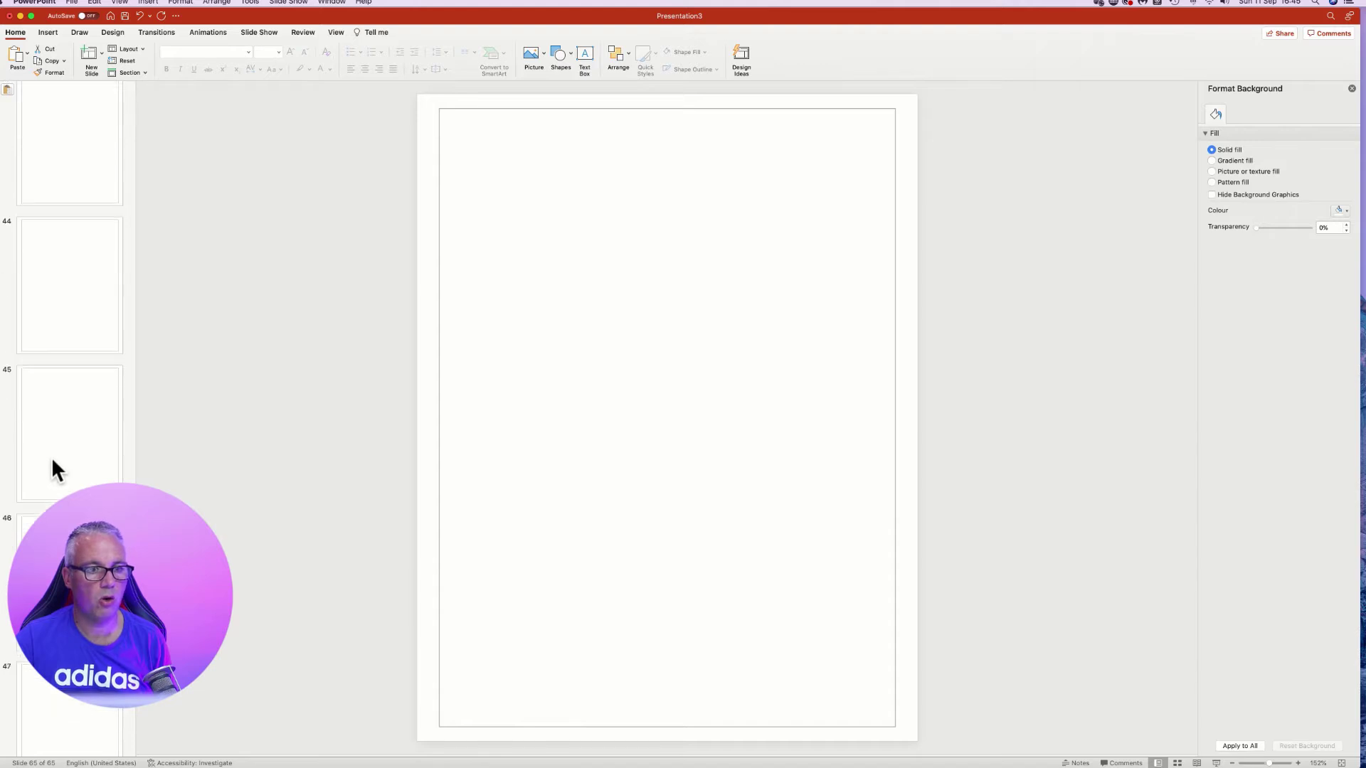
scroll(52, 460, up, 20)
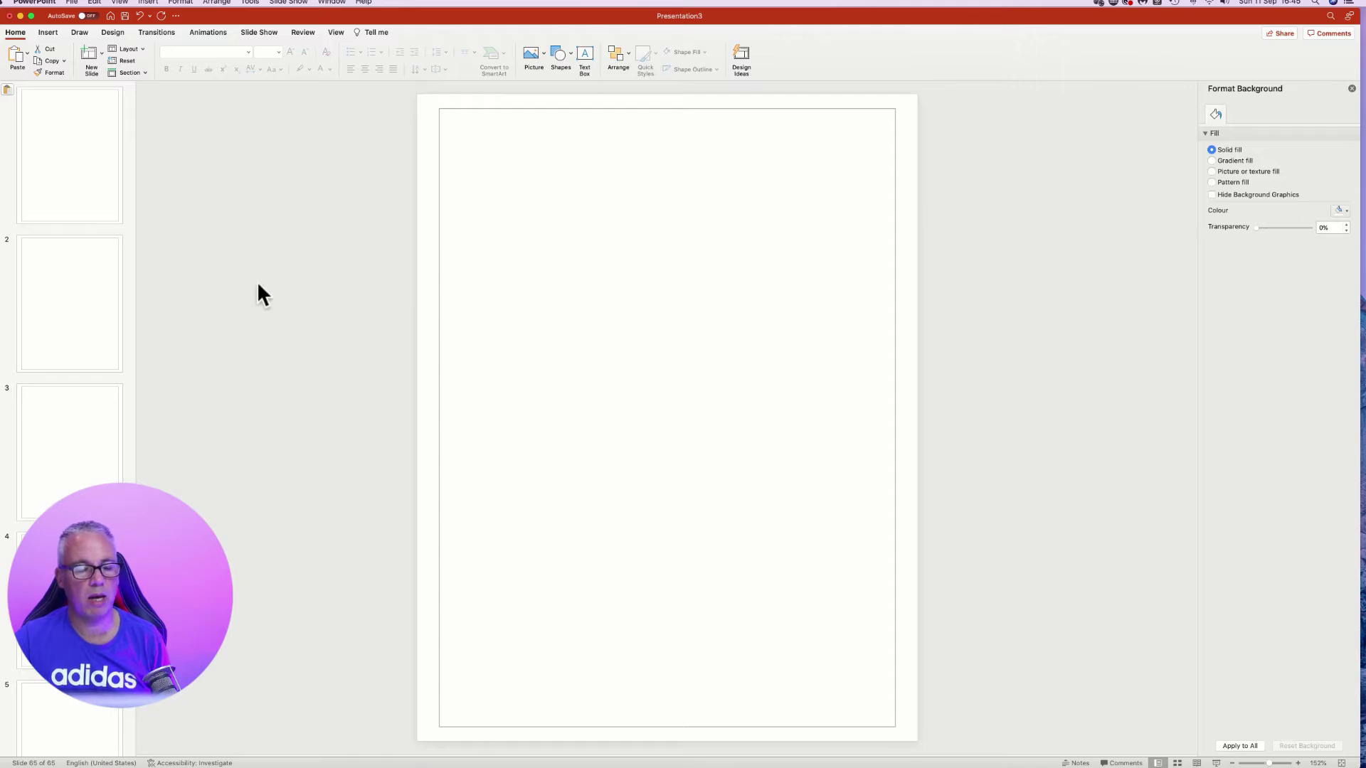
click(360, 256)
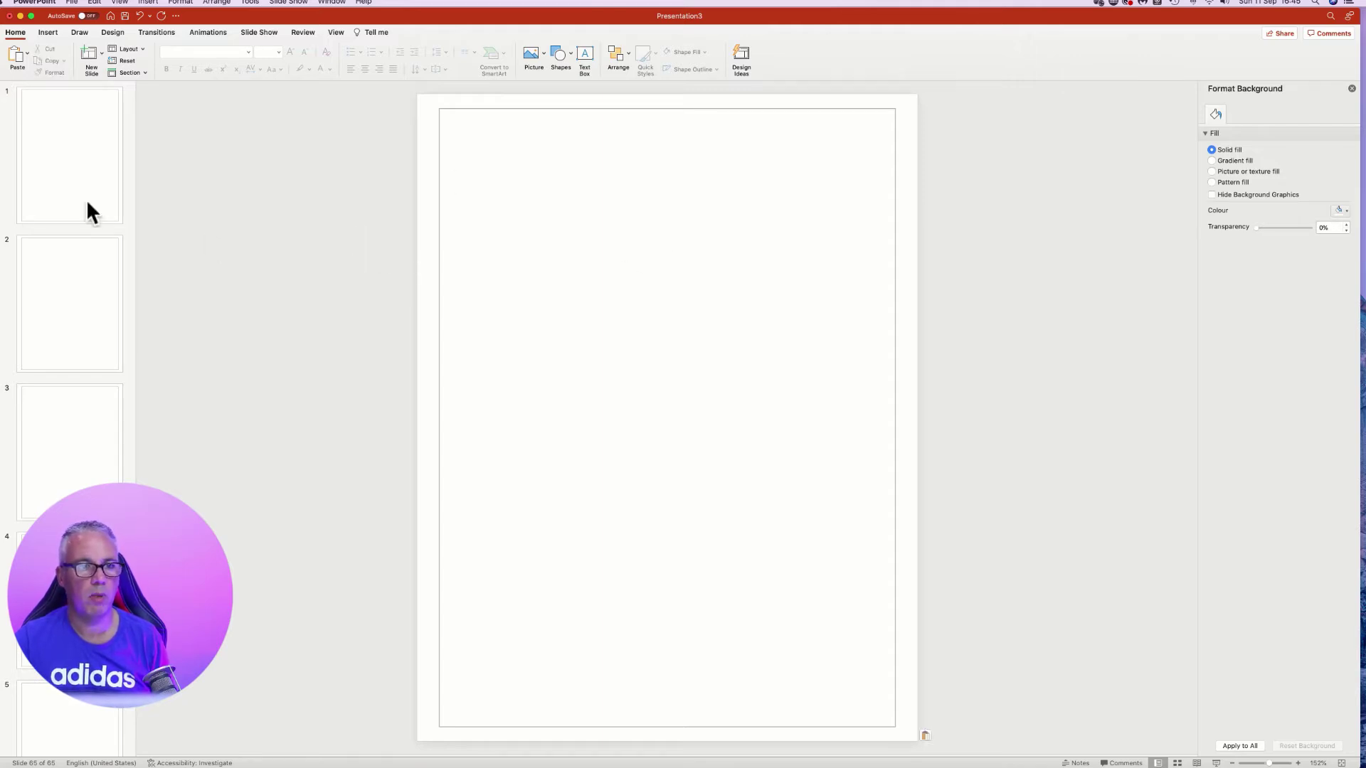
Switch to Finder and bring up the line-art image Winter Fairy Character 1.png for viewing.
mouse_move(7, 246)
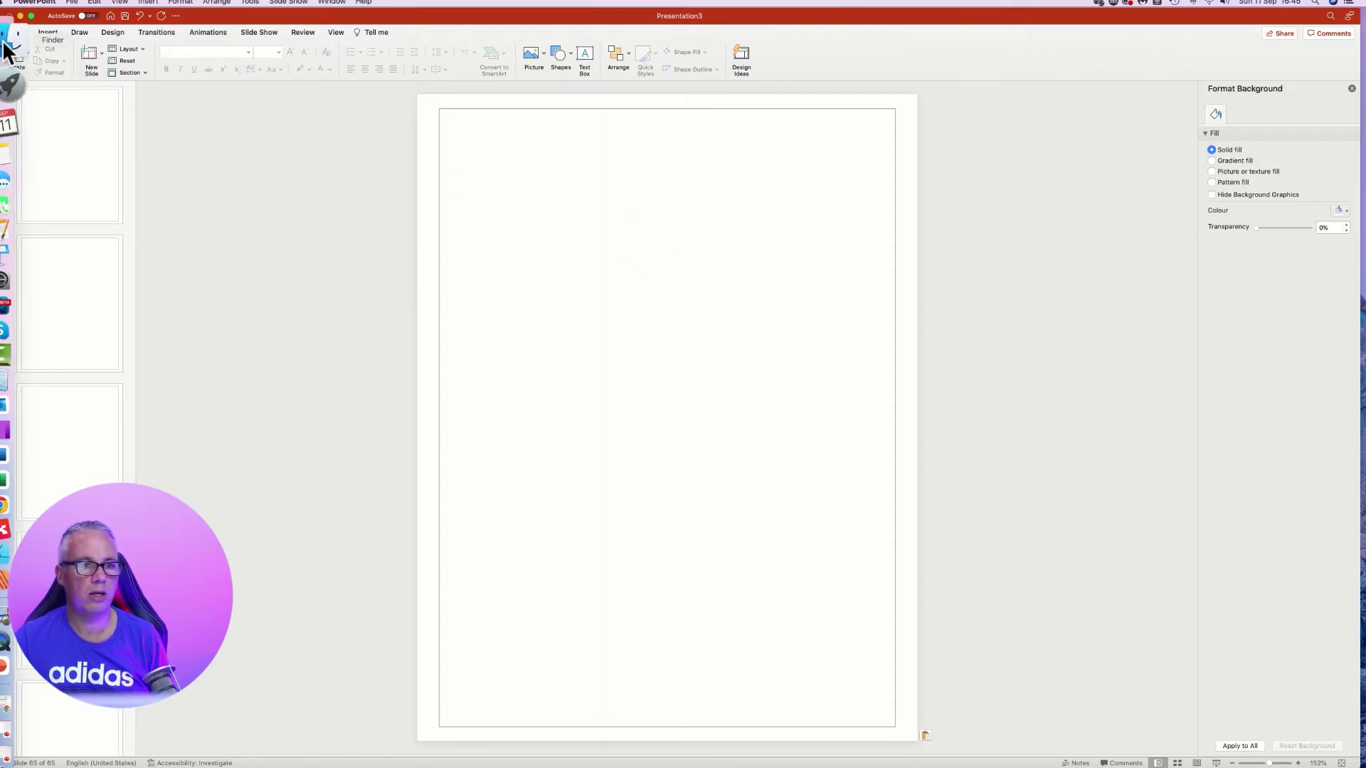
click(6, 45)
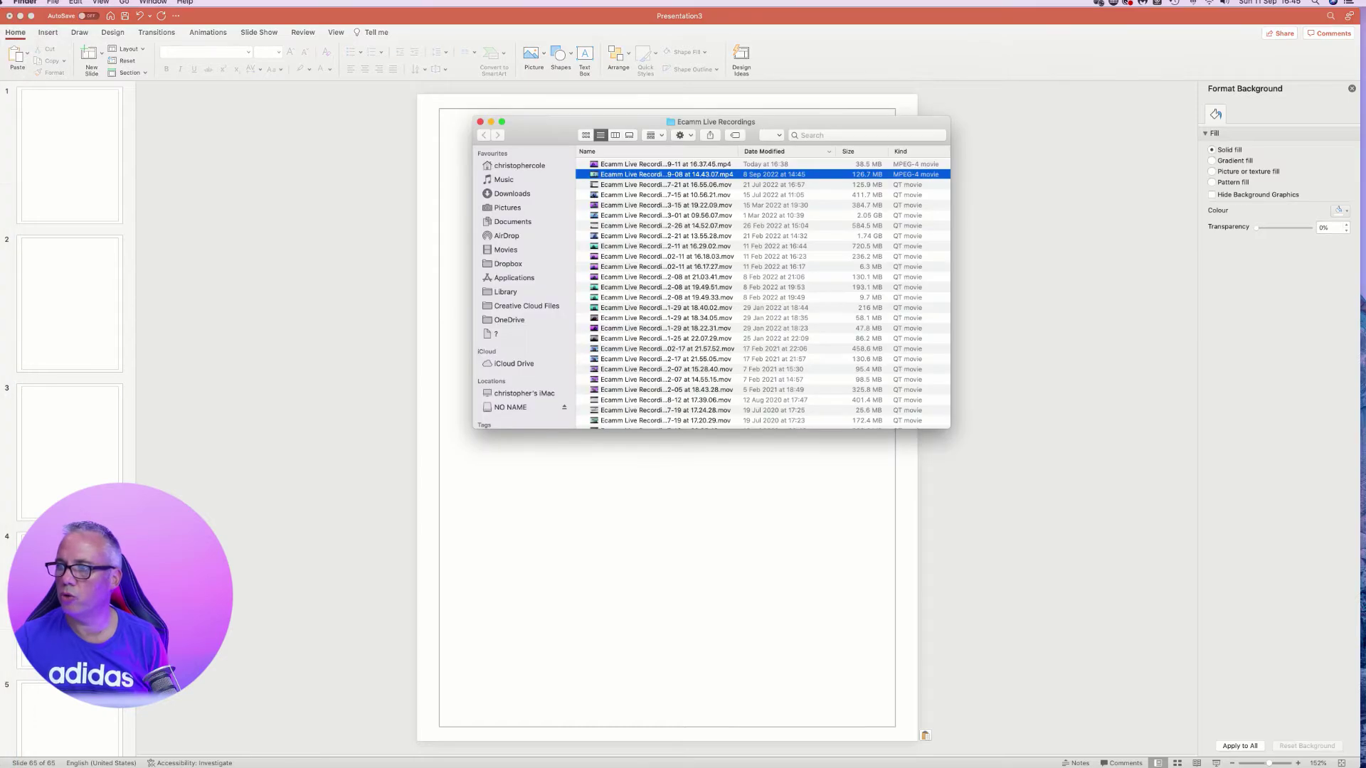
click(491, 123)
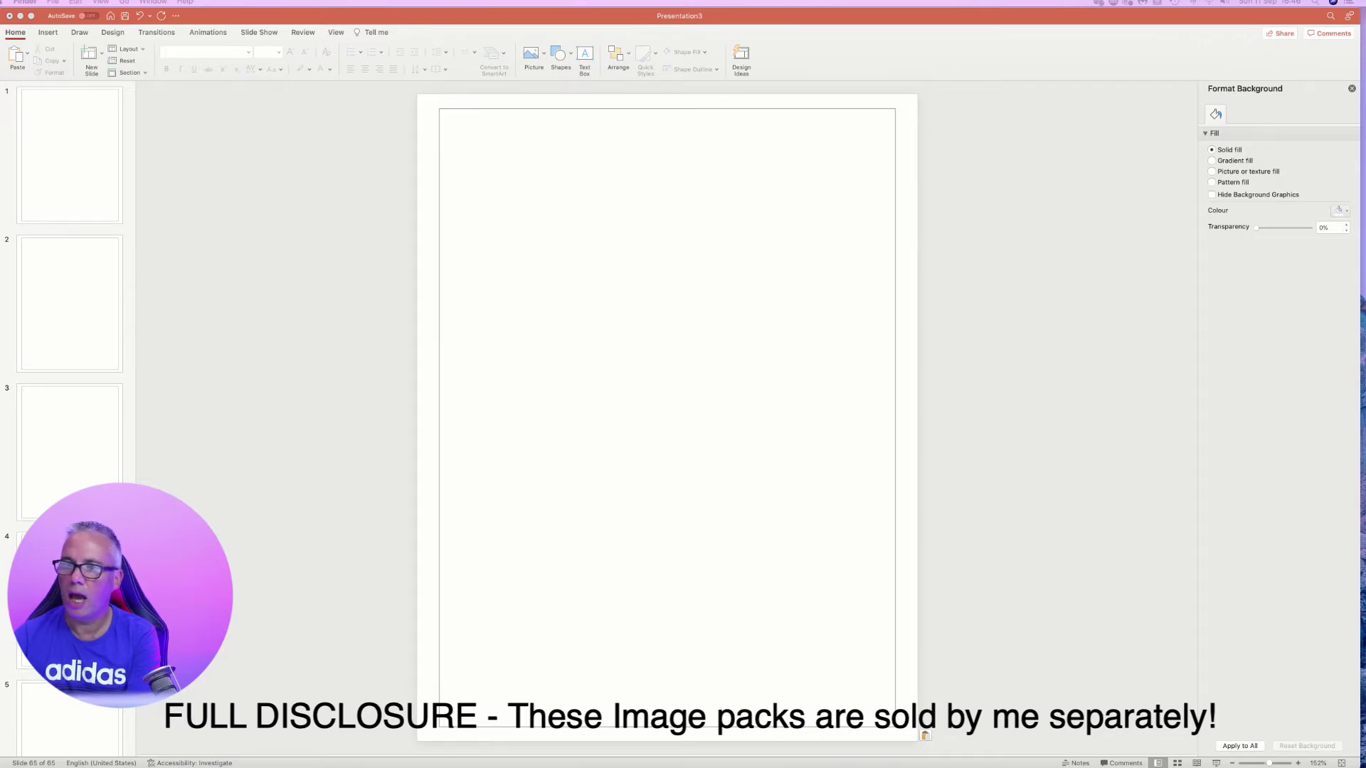
mouse_move(247, 18)
mouse_down()
mouse_move(384, 36)
mouse_move(608, 27)
mouse_up()
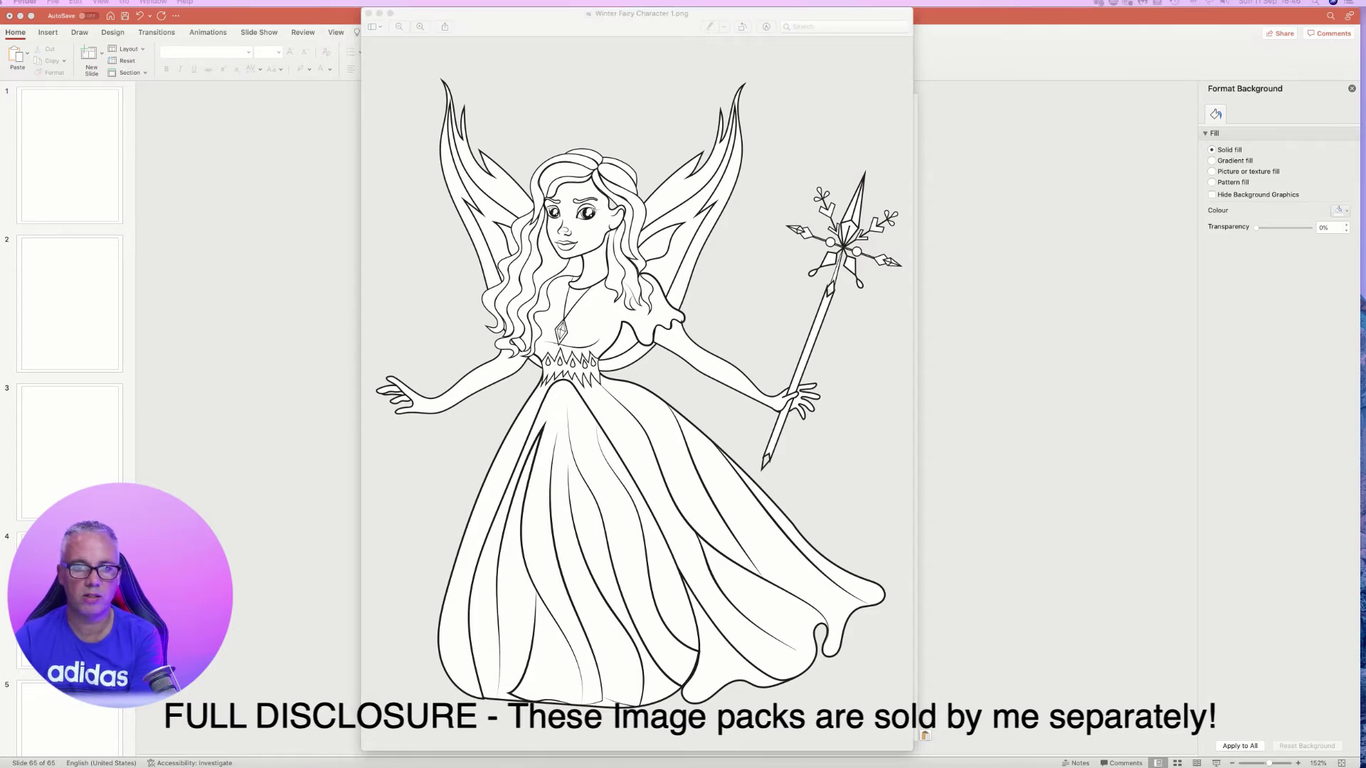
Preview the line-art fairy images up to Winter Fairy Character 9.png, and close the open Winter Fairy Character 1.png window.
key(space)
key(Down)
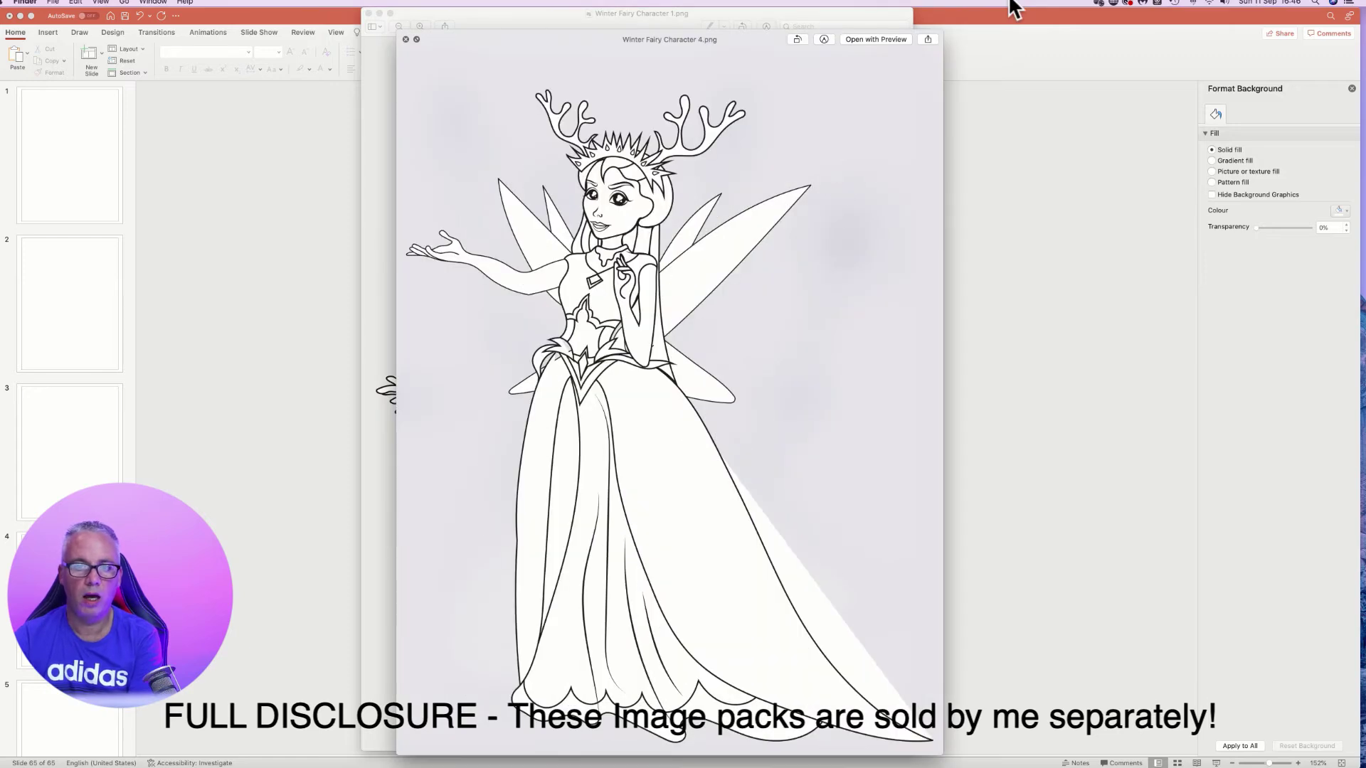
key(Down)
key(Down)
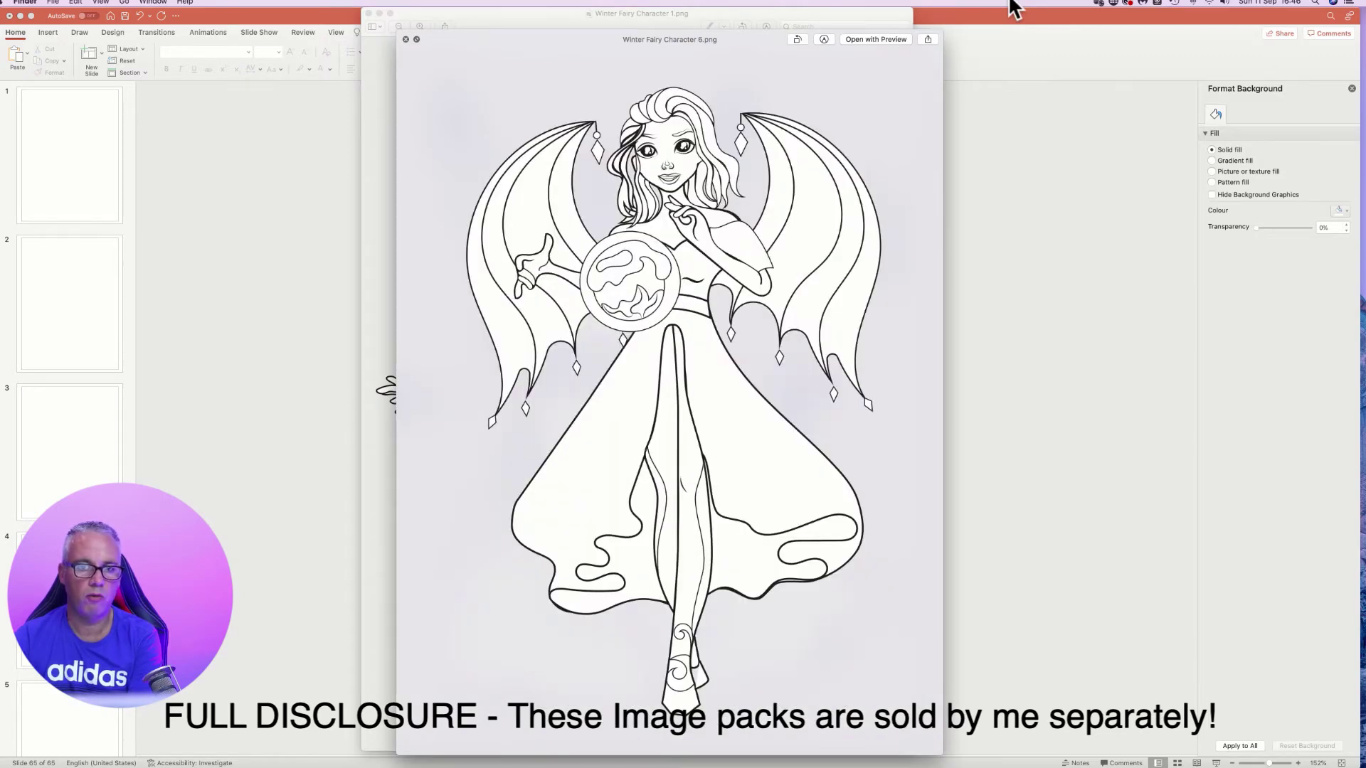
key(Down)
key(Down)
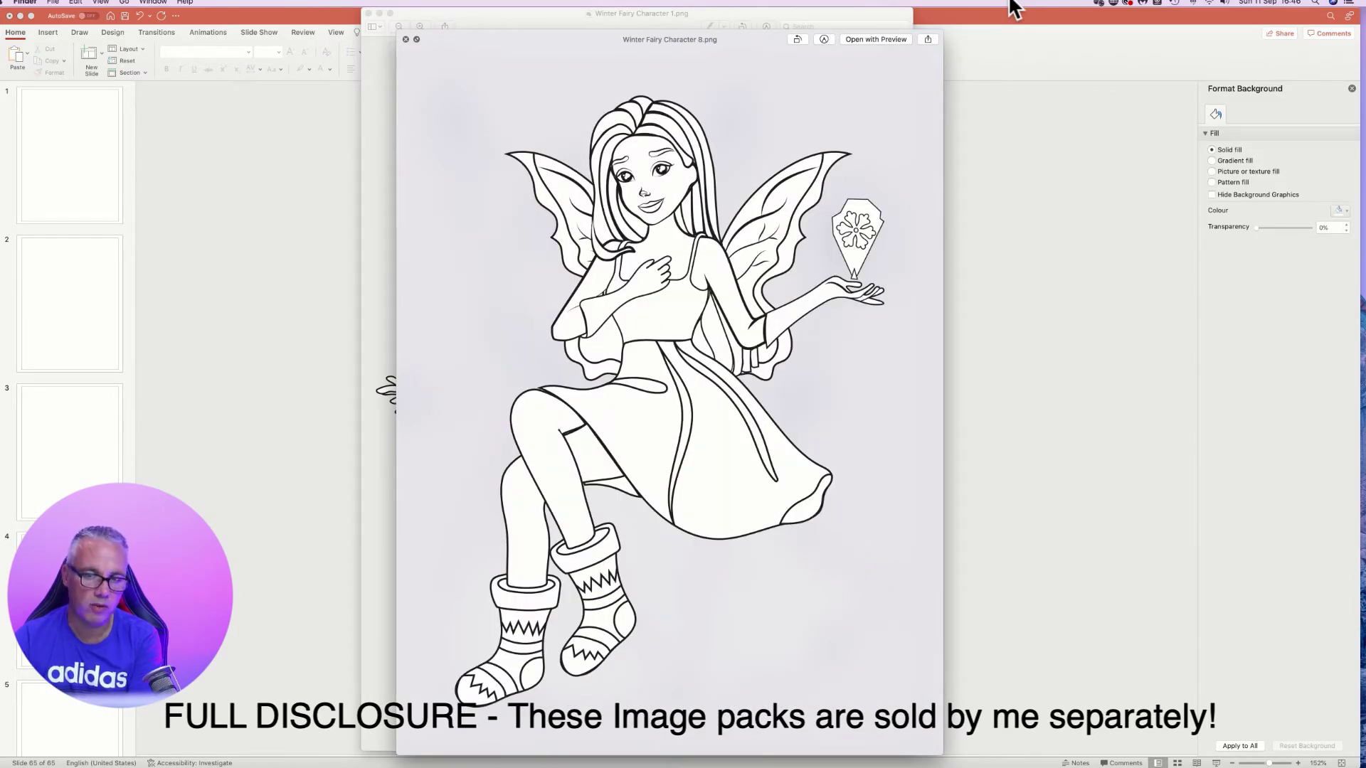
key(Down)
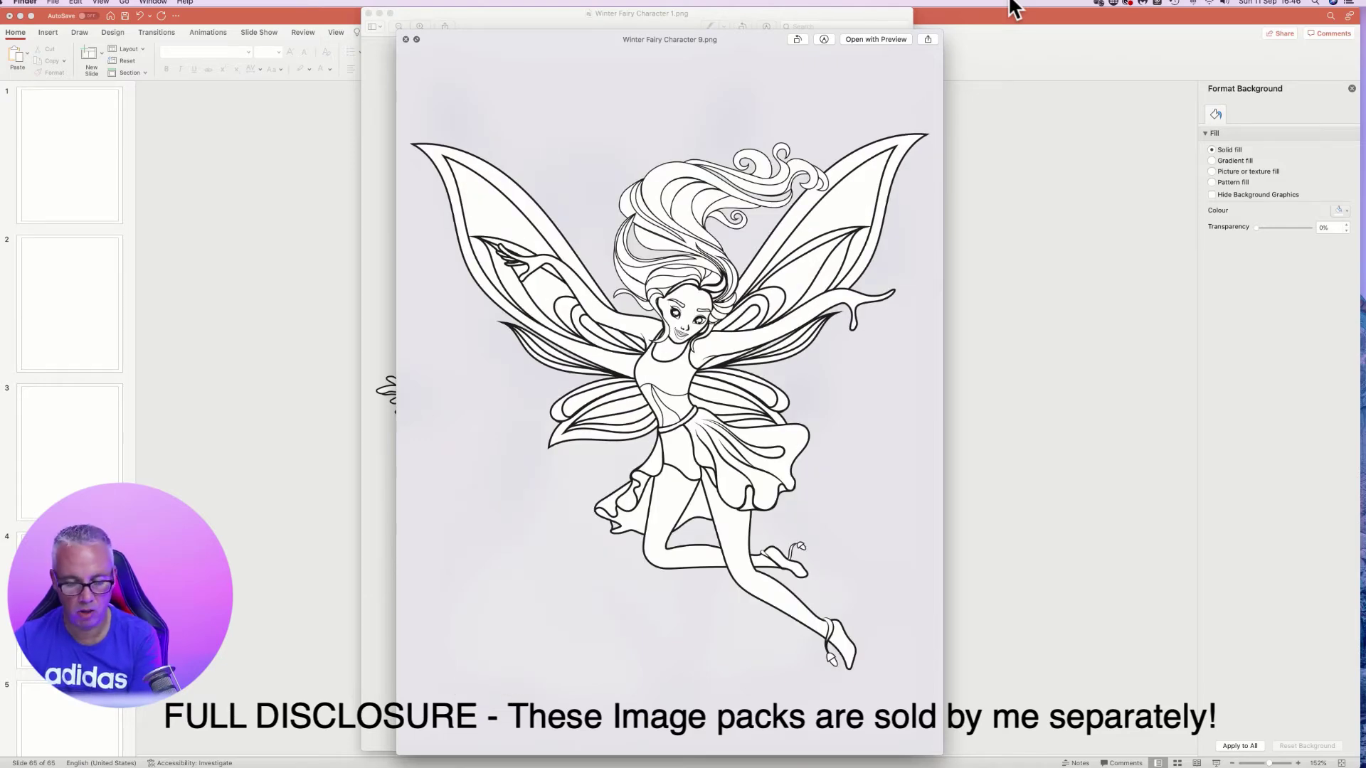
key(space)
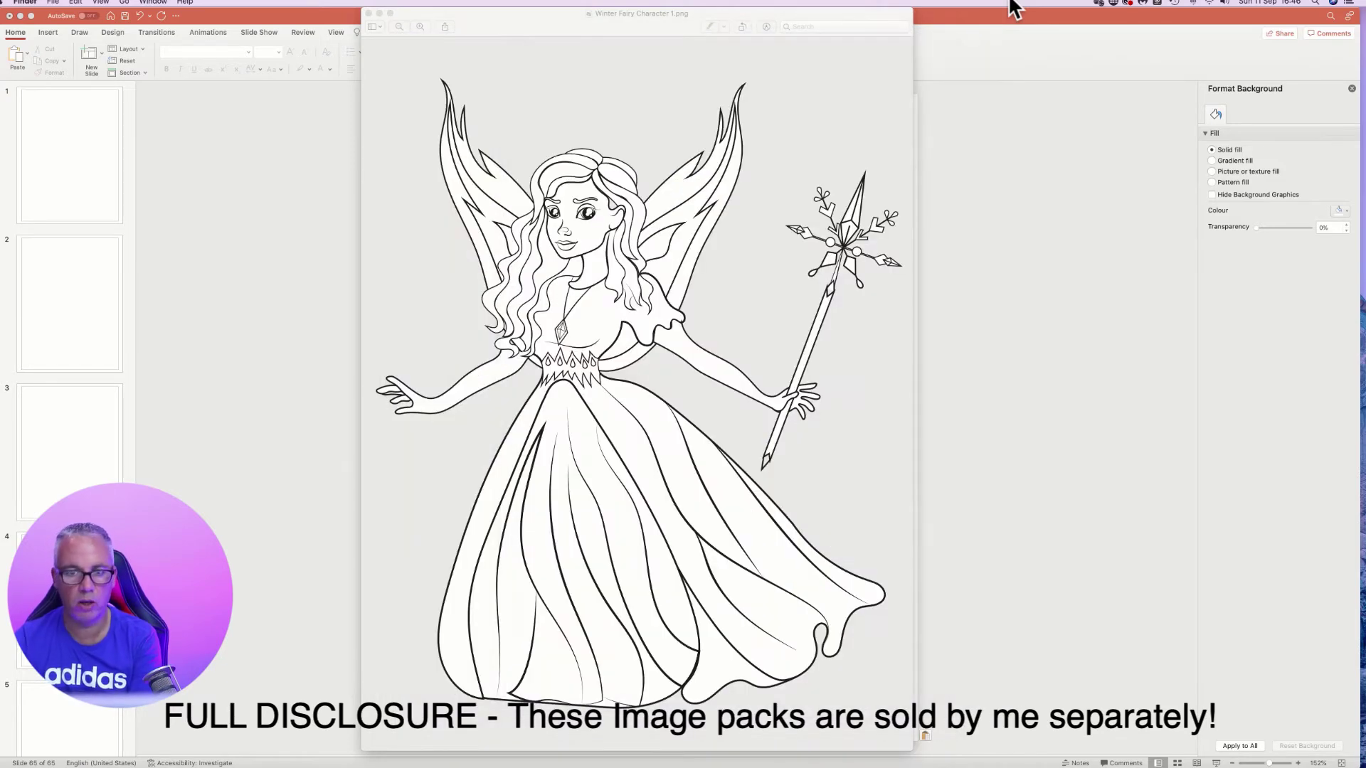
click(369, 13)
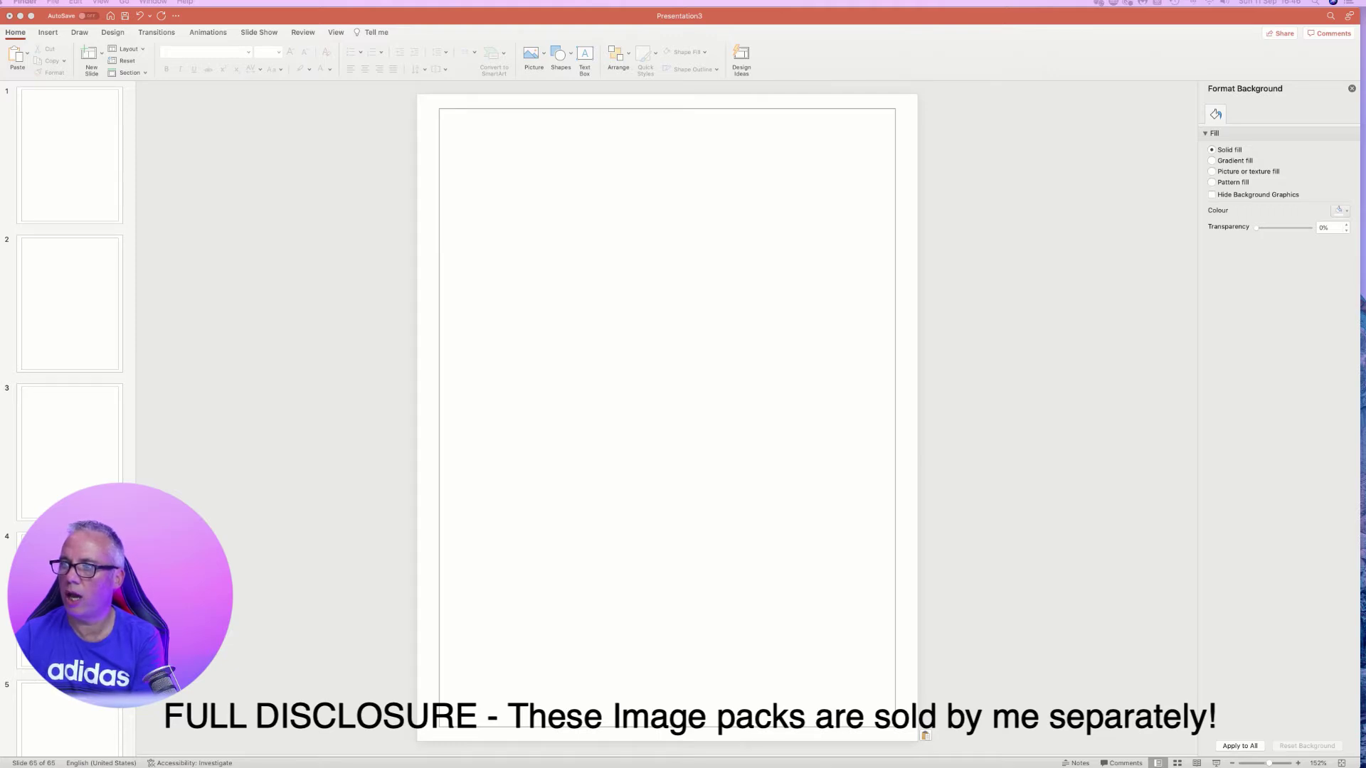
Preview the coloured images Color Winter fairies Background and Character 1 to 3.
key(space)
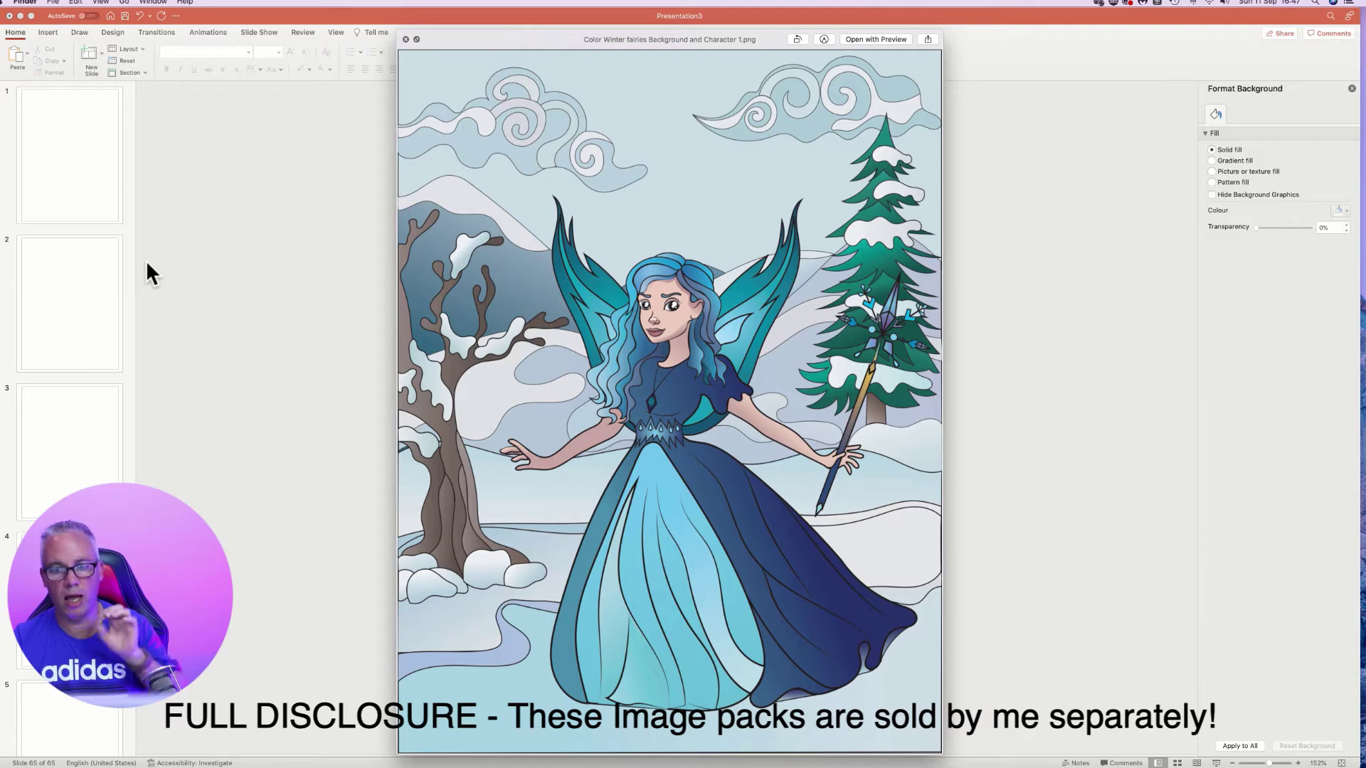
key(Right)
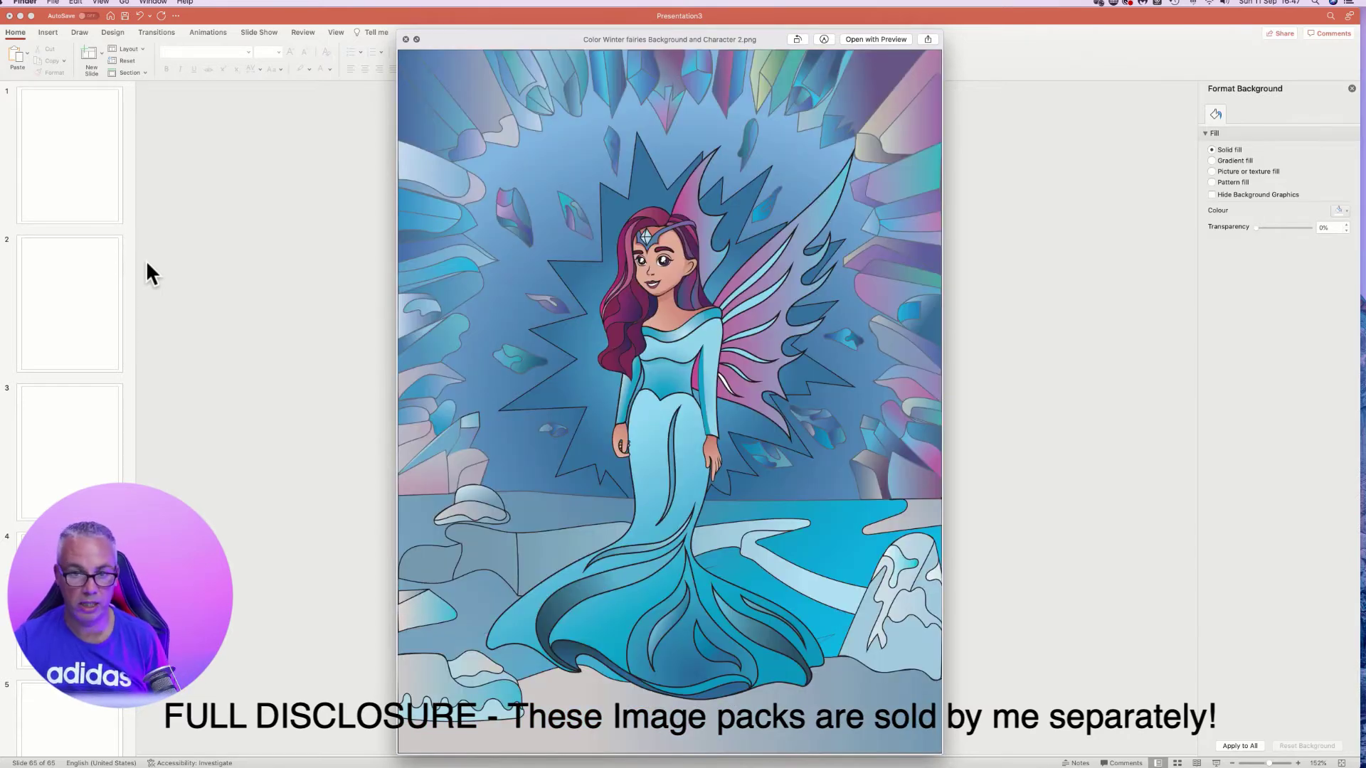
key(Right)
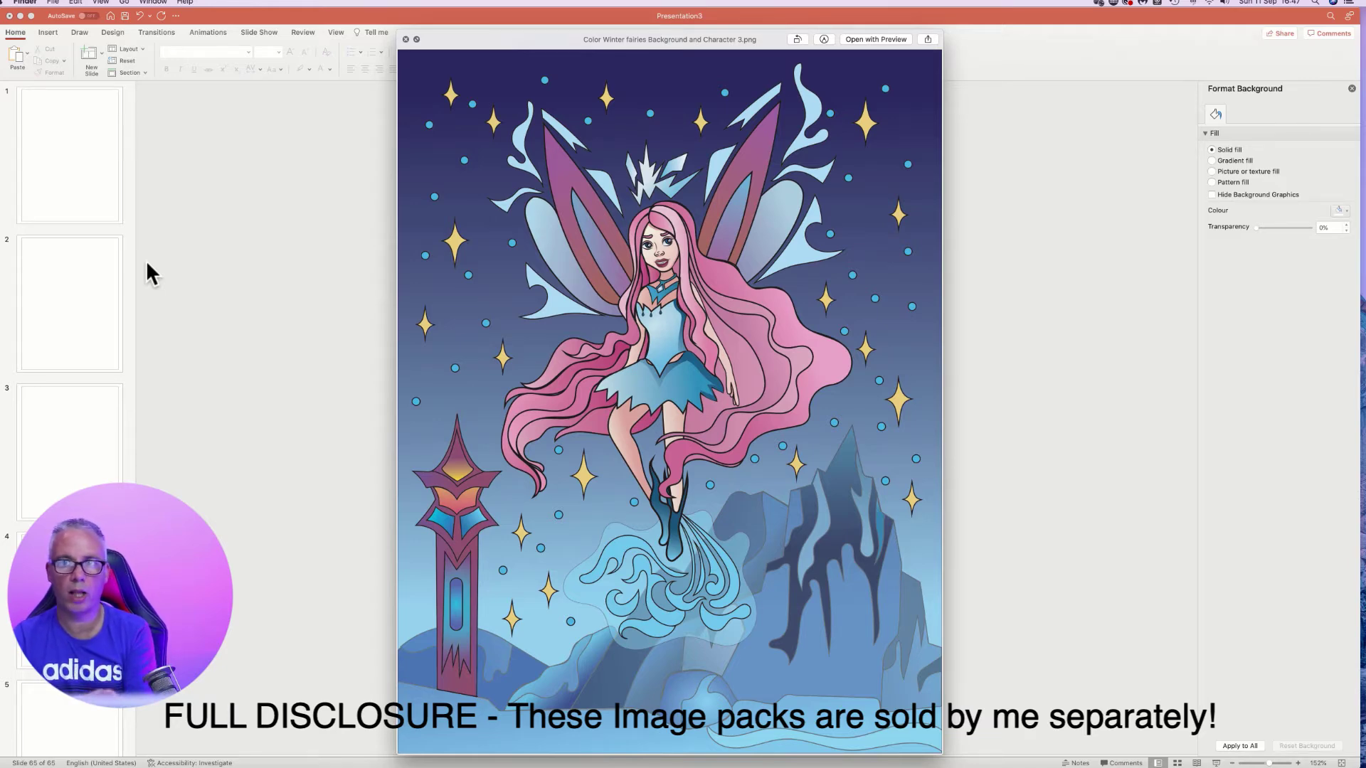
Preview the remaining coloured images, Color Winter fairies Background and Character 4 to 10, and close the preview.
key(Down)
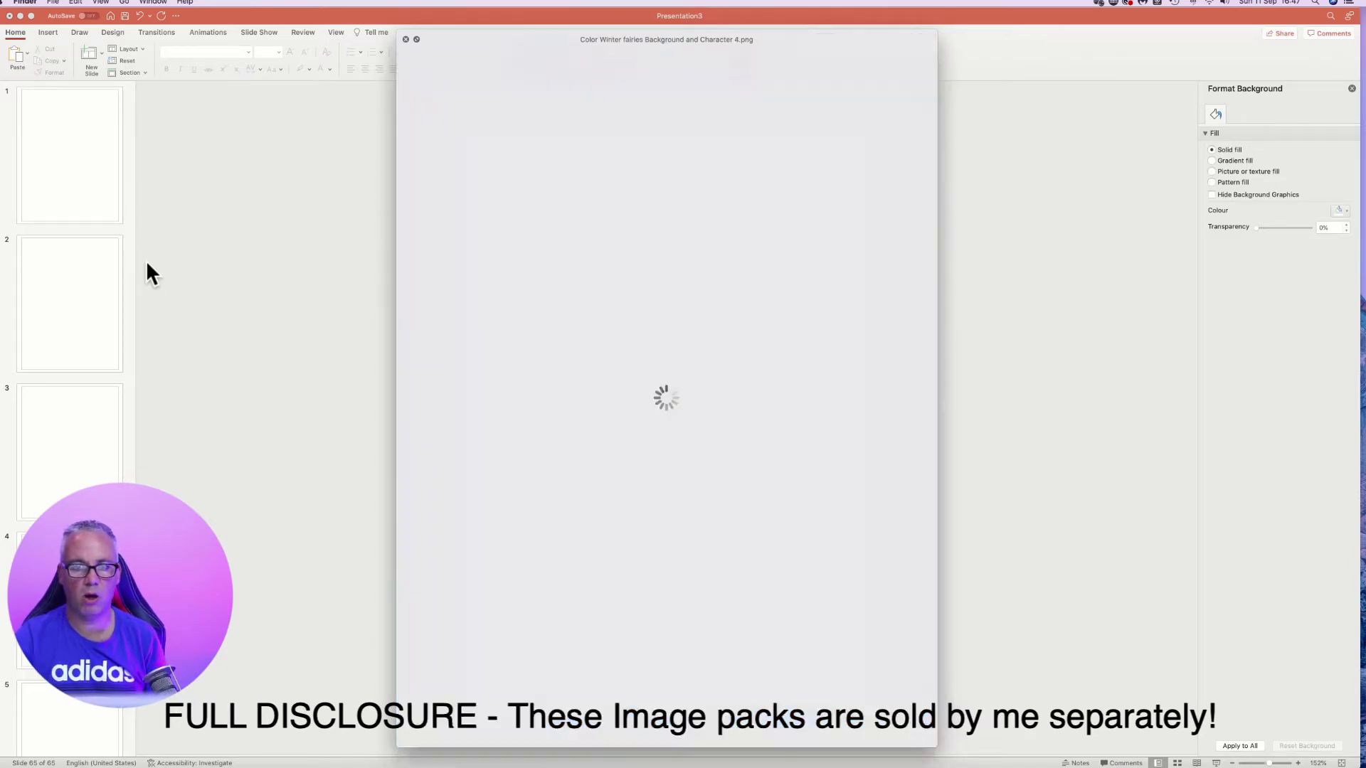
key(Down)
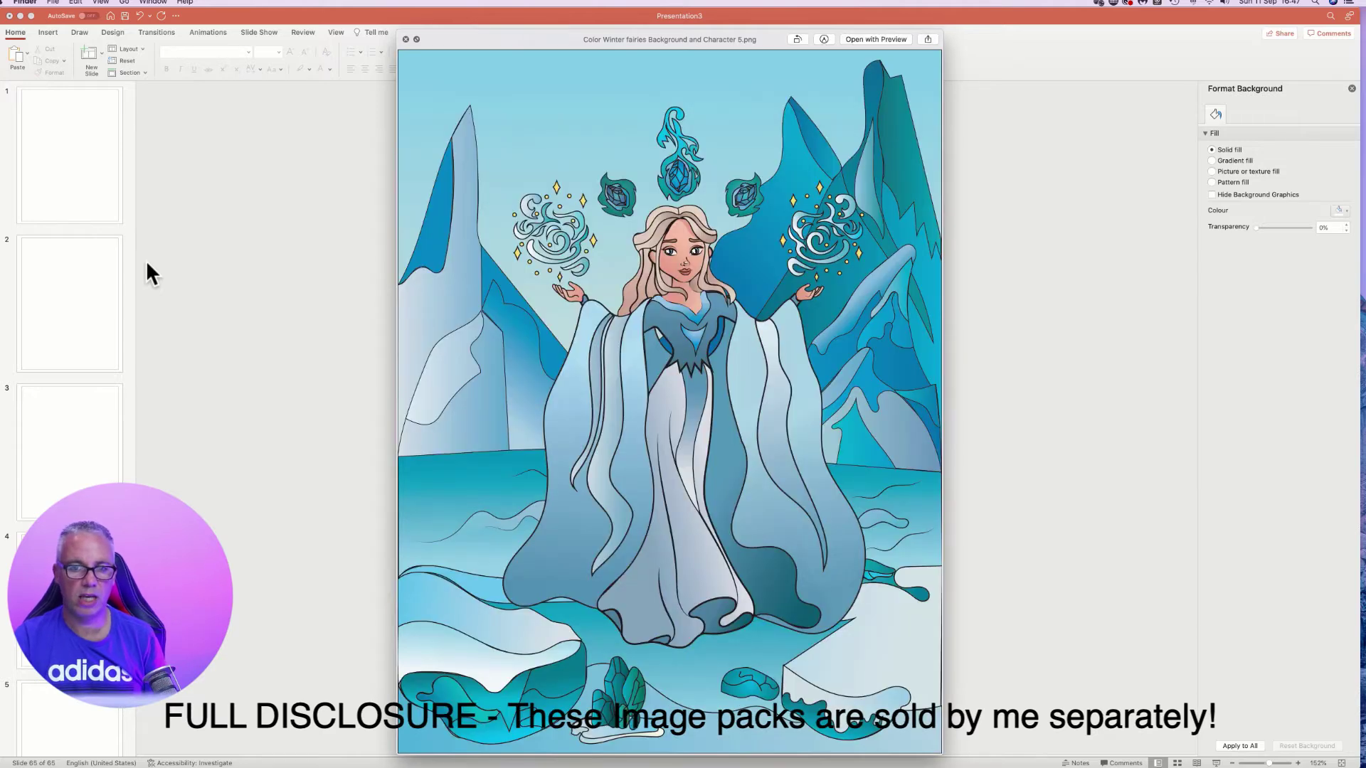
key(Down)
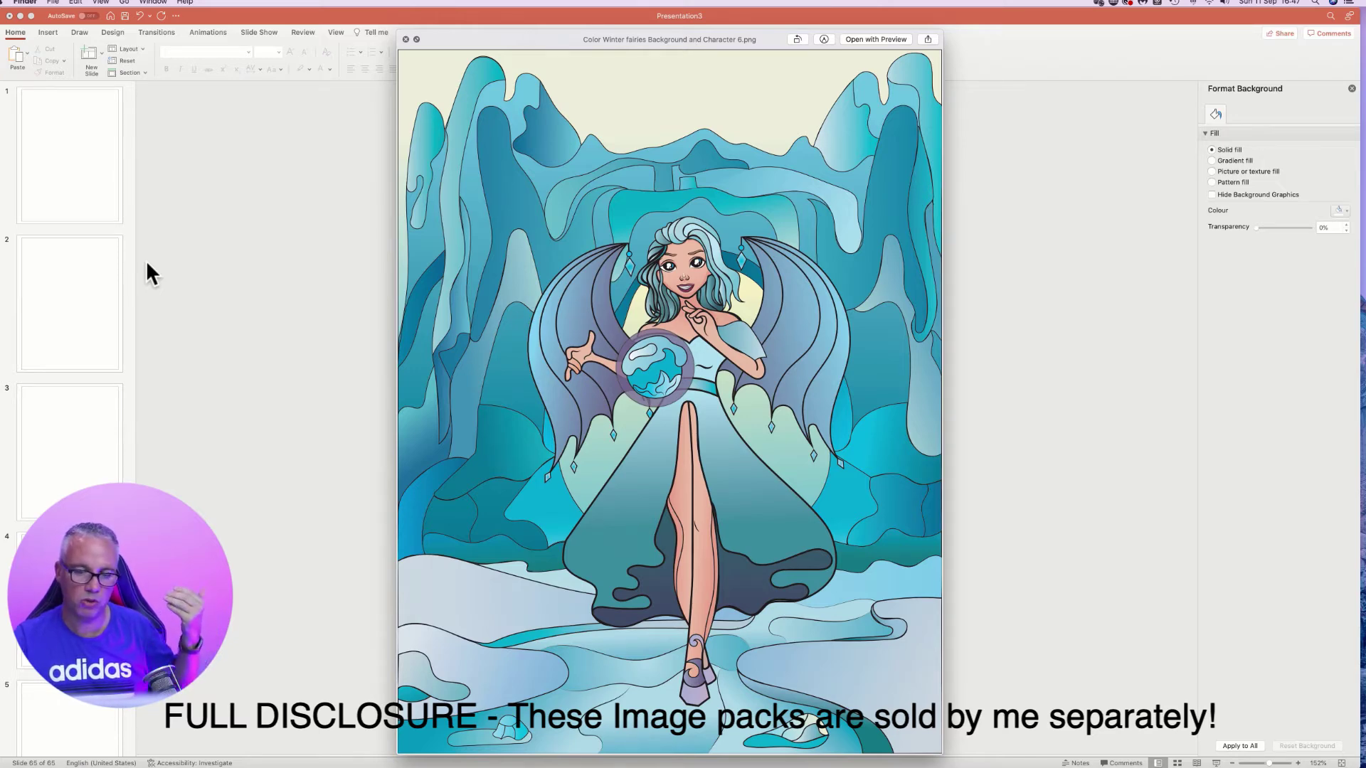
key(Down)
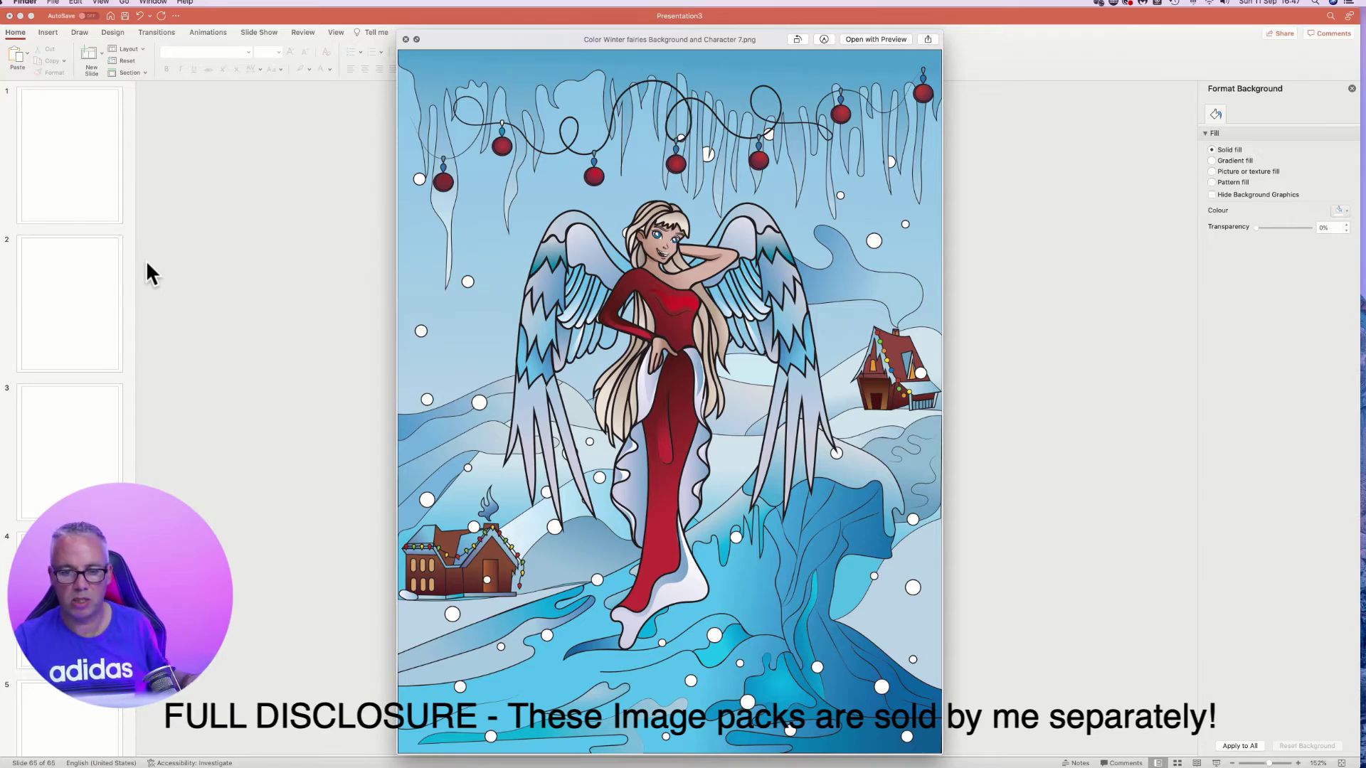
key(Right)
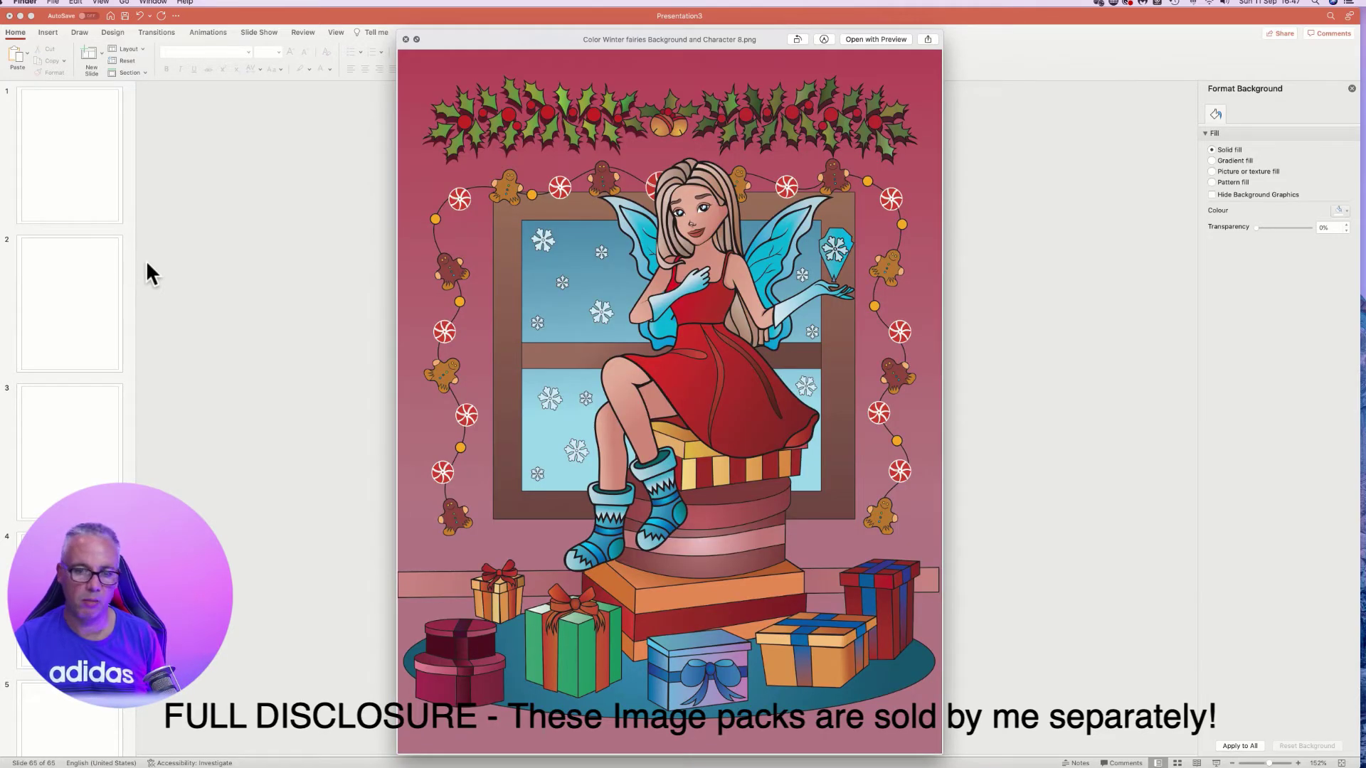
key(Right)
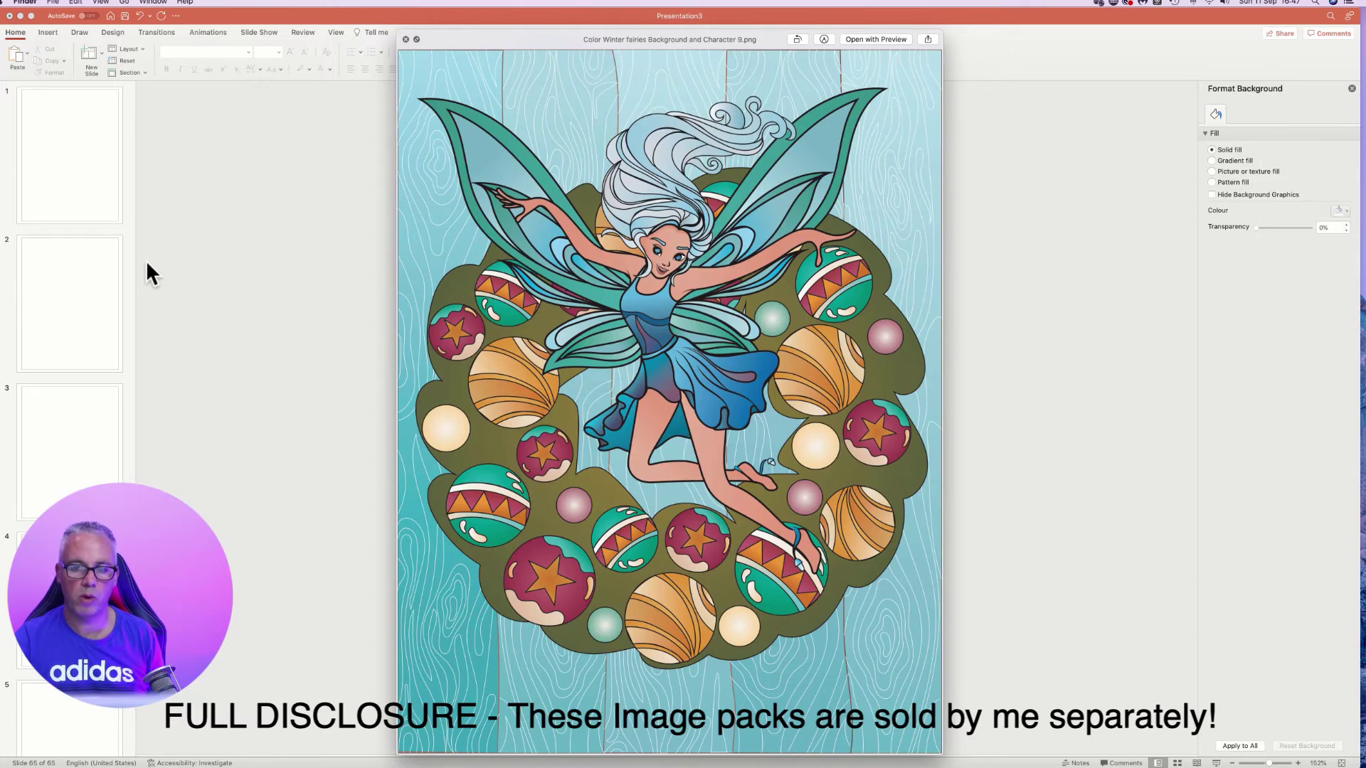
key(Right)
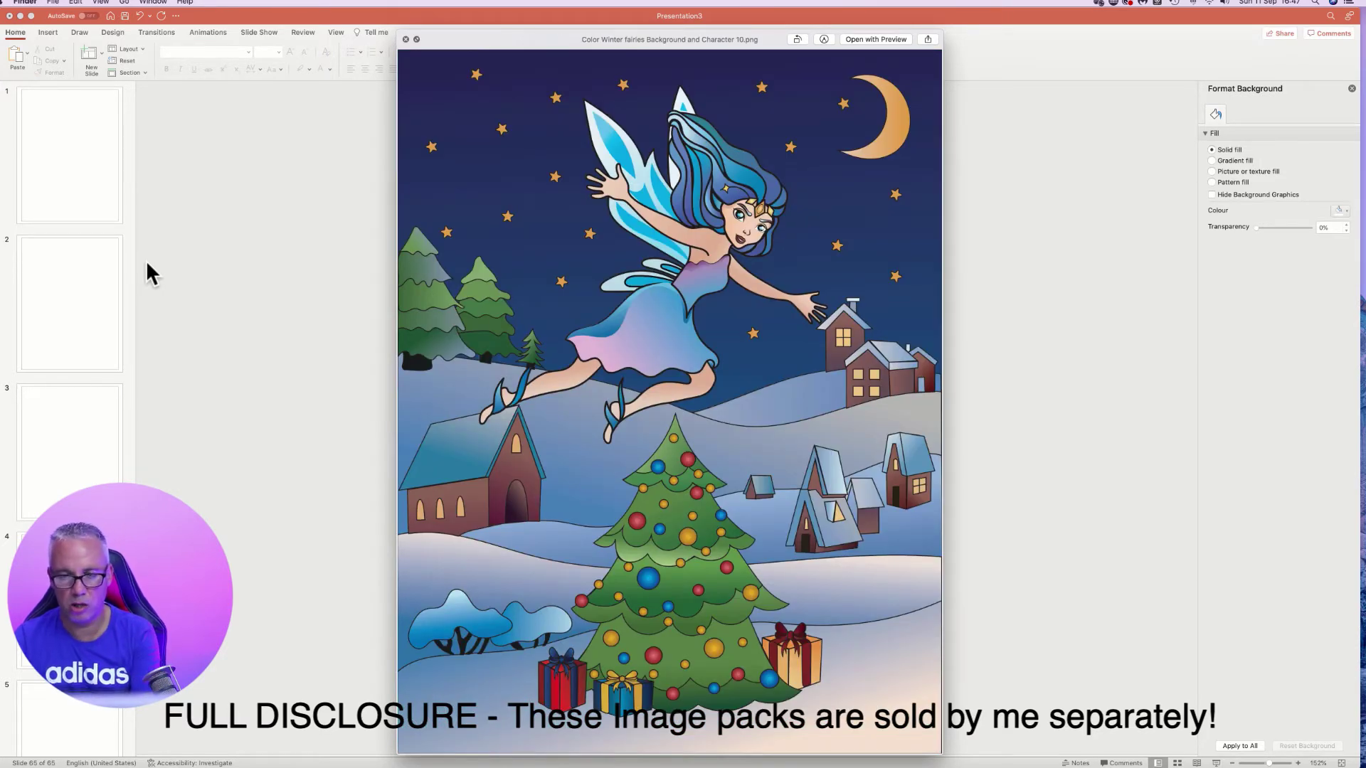
key(space)
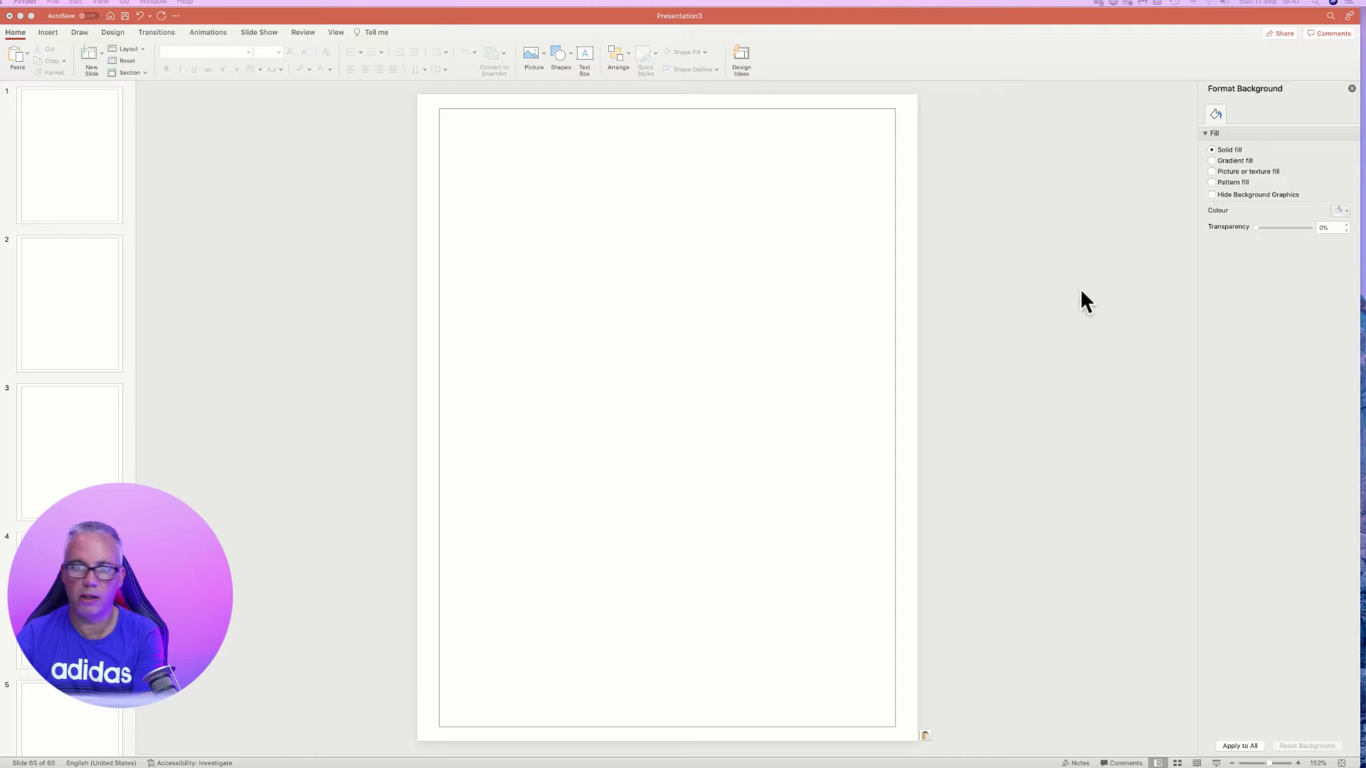
Fill the border rectangle on slide 2 with the line-art background picture of swirling clouds, mountains and a snowy fir tree.
click(84, 258)
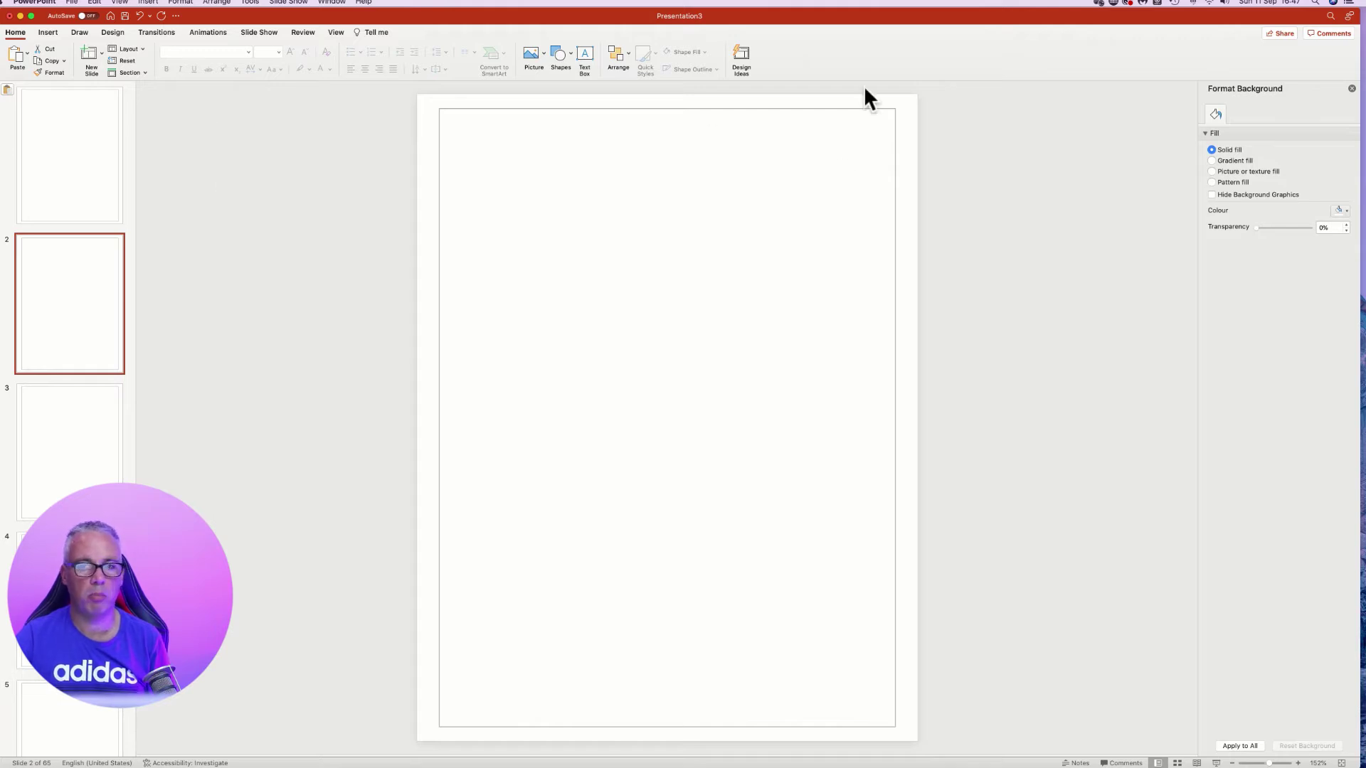
click(896, 114)
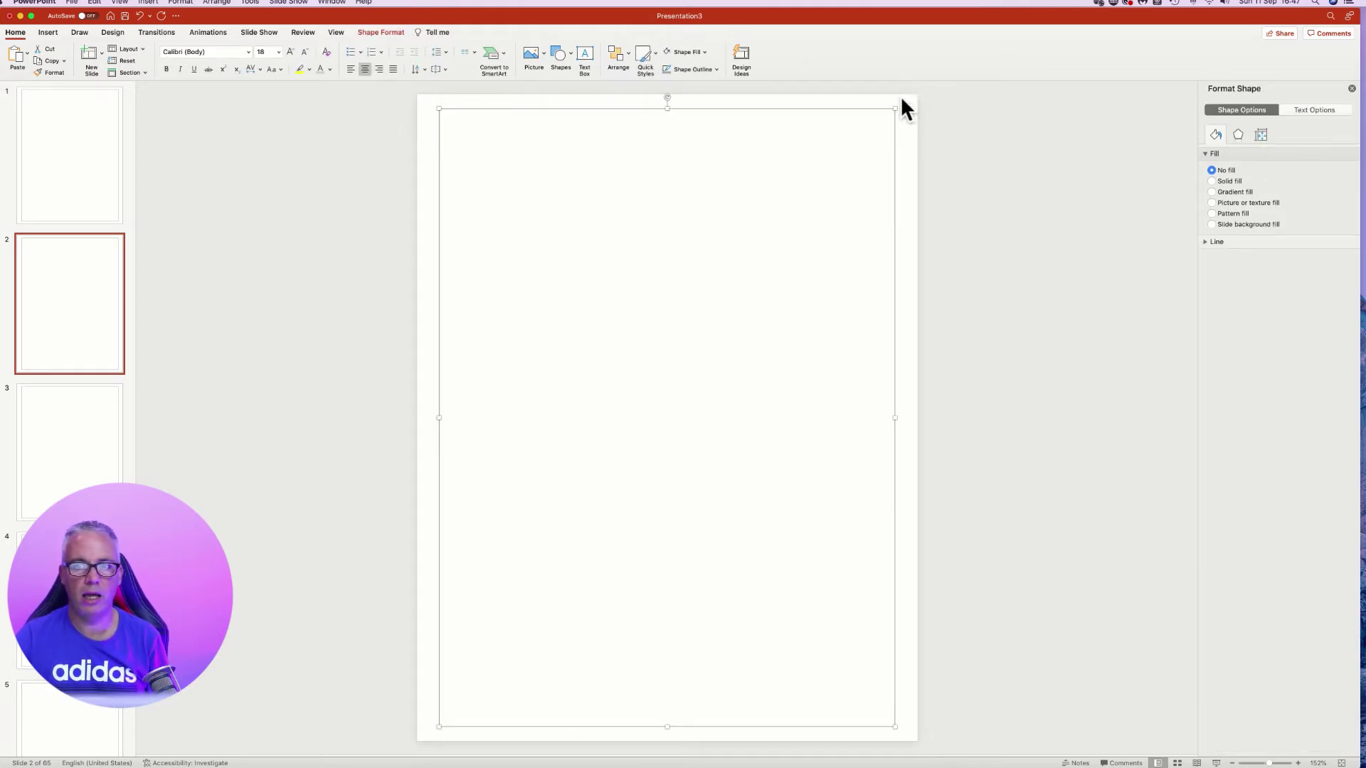
click(1213, 203)
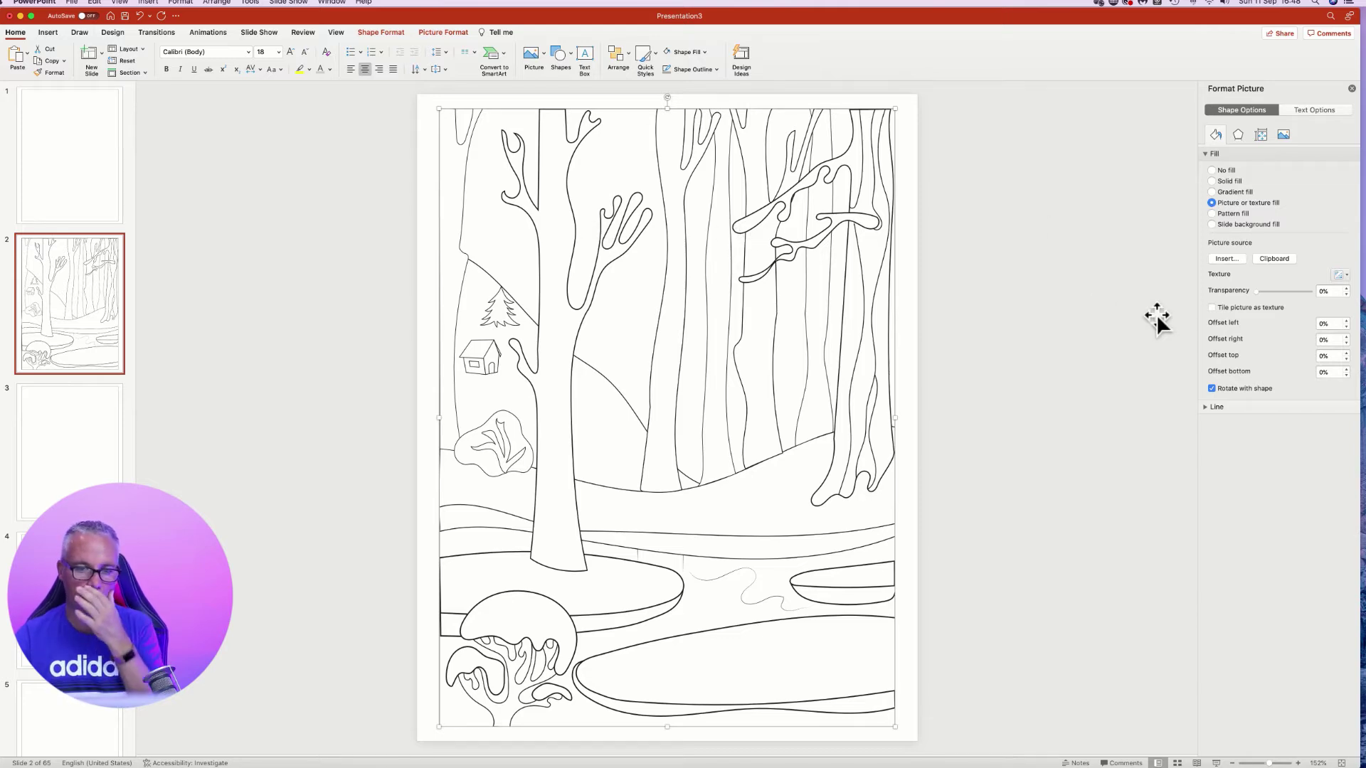
click(1229, 259)
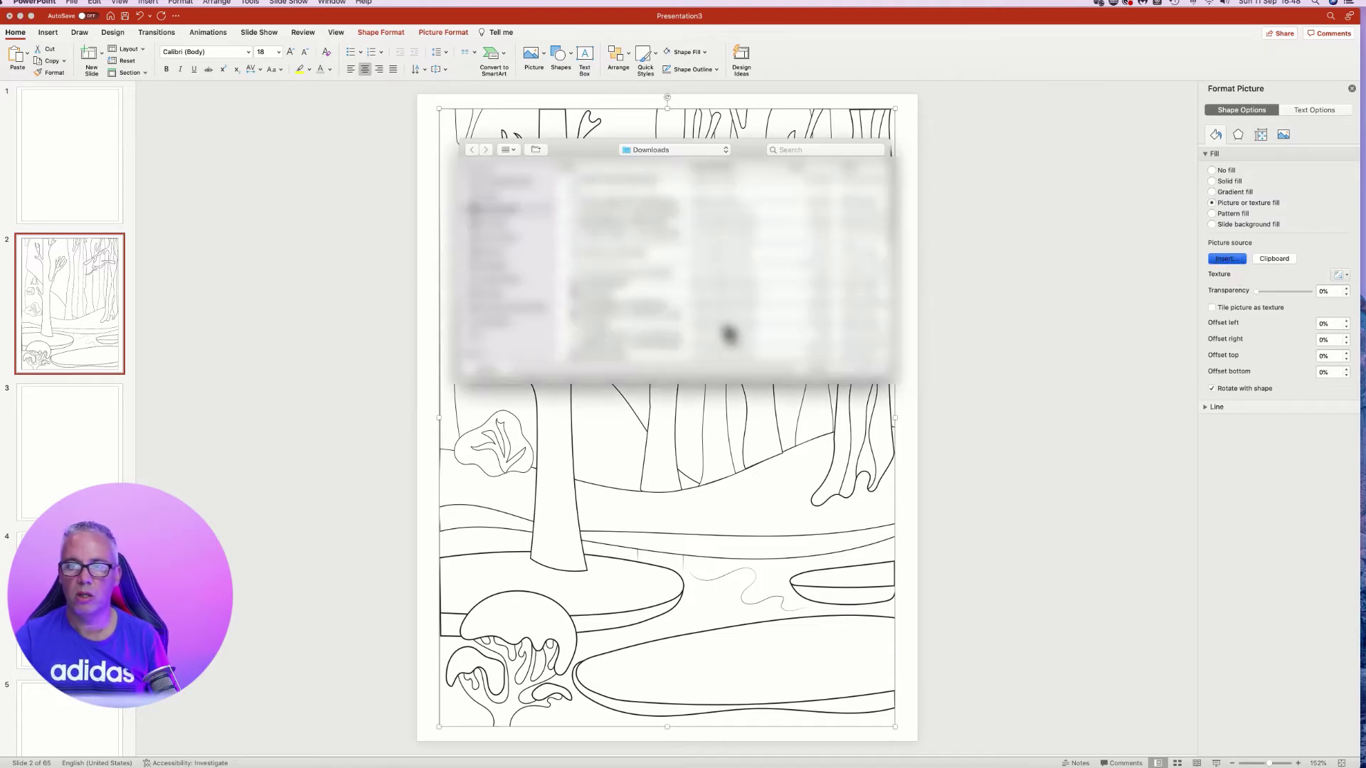
drag(597, 143, 872, 143)
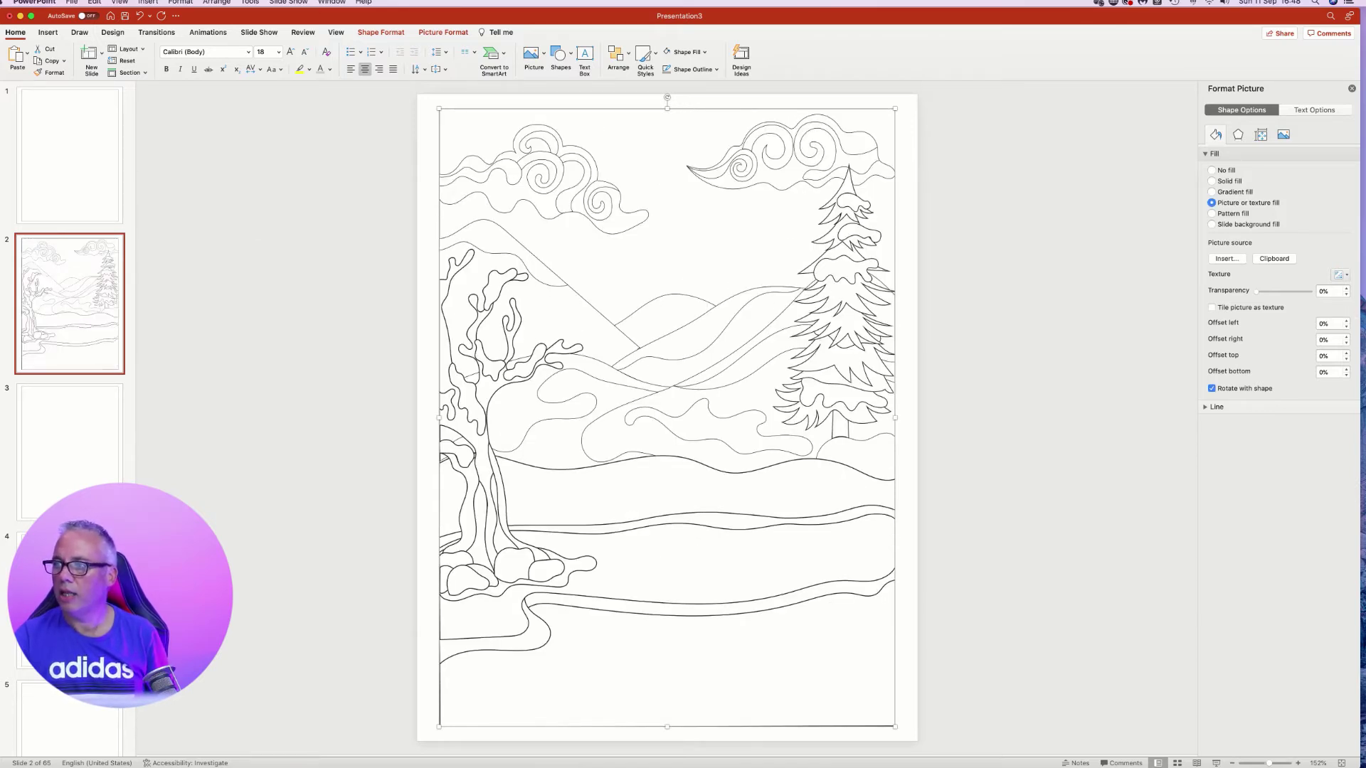
Bring the wand-holding fairy from Finder onto slide 2 and scale it to about 20.07 by 15.51 cm in the lower middle.
key(super+Tab)
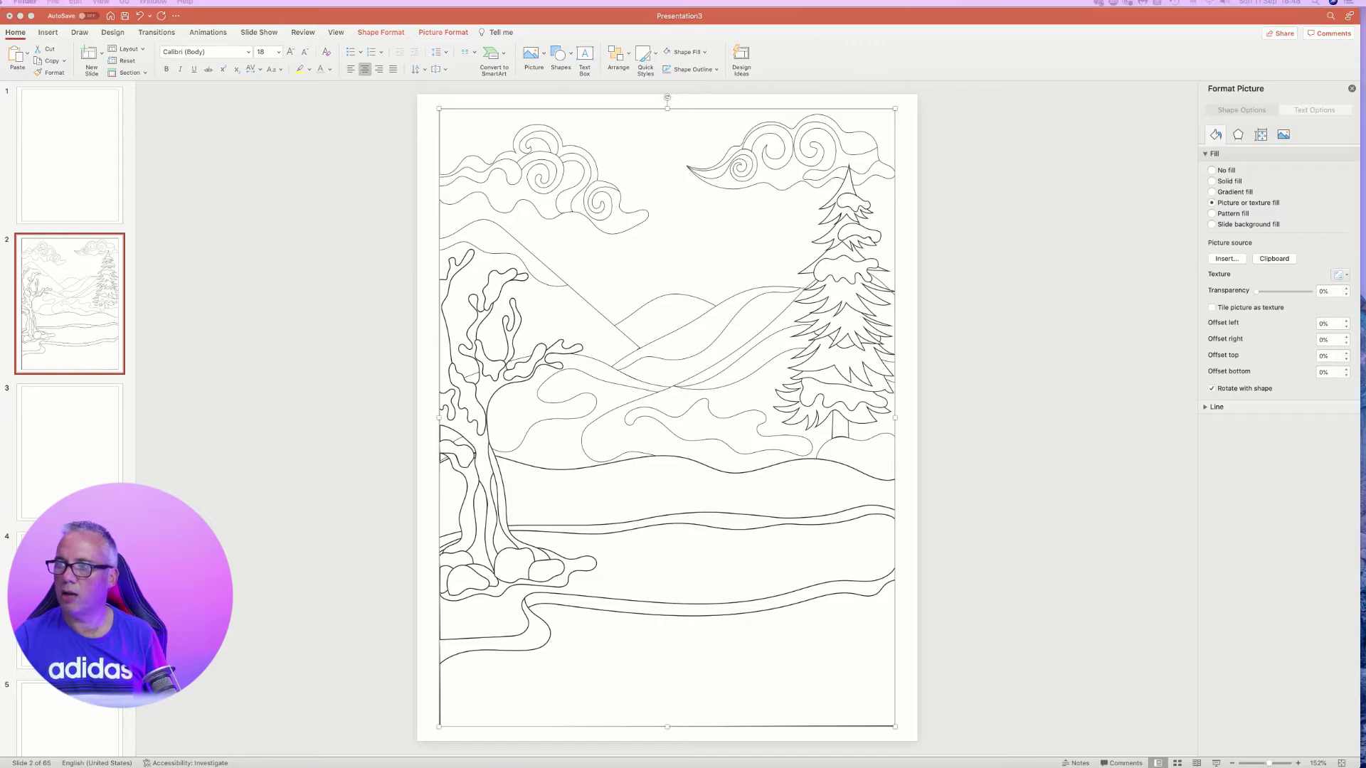
drag(1082, 238, 704, 290)
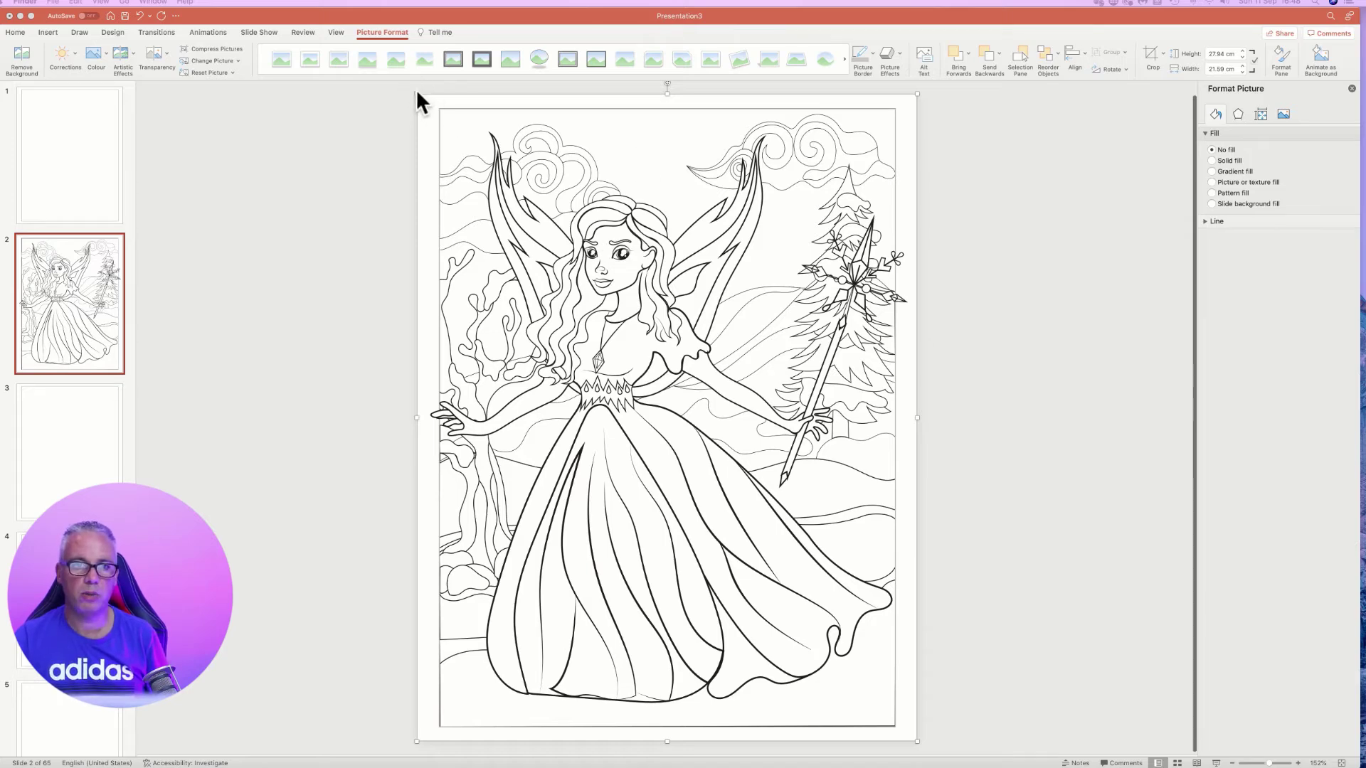
click(535, 226)
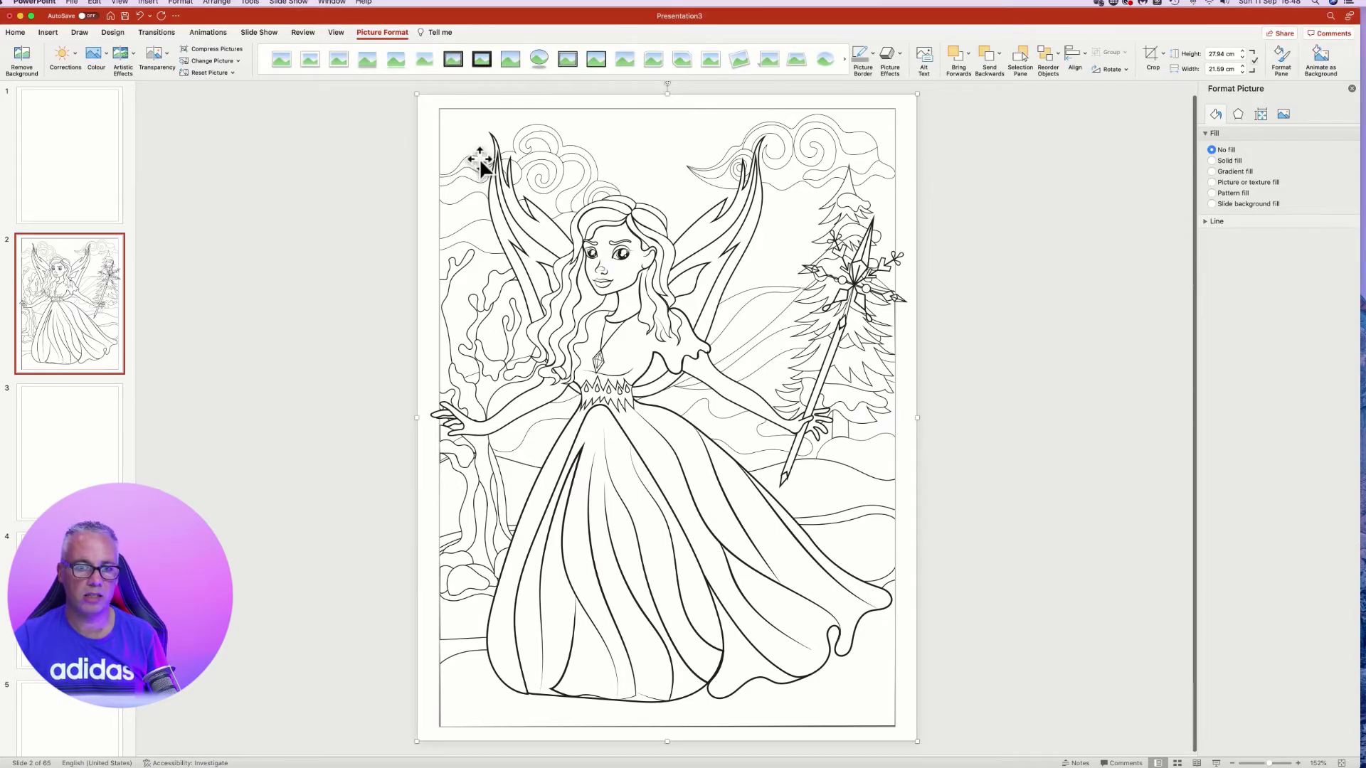
drag(418, 92, 588, 315)
drag(734, 560, 648, 545)
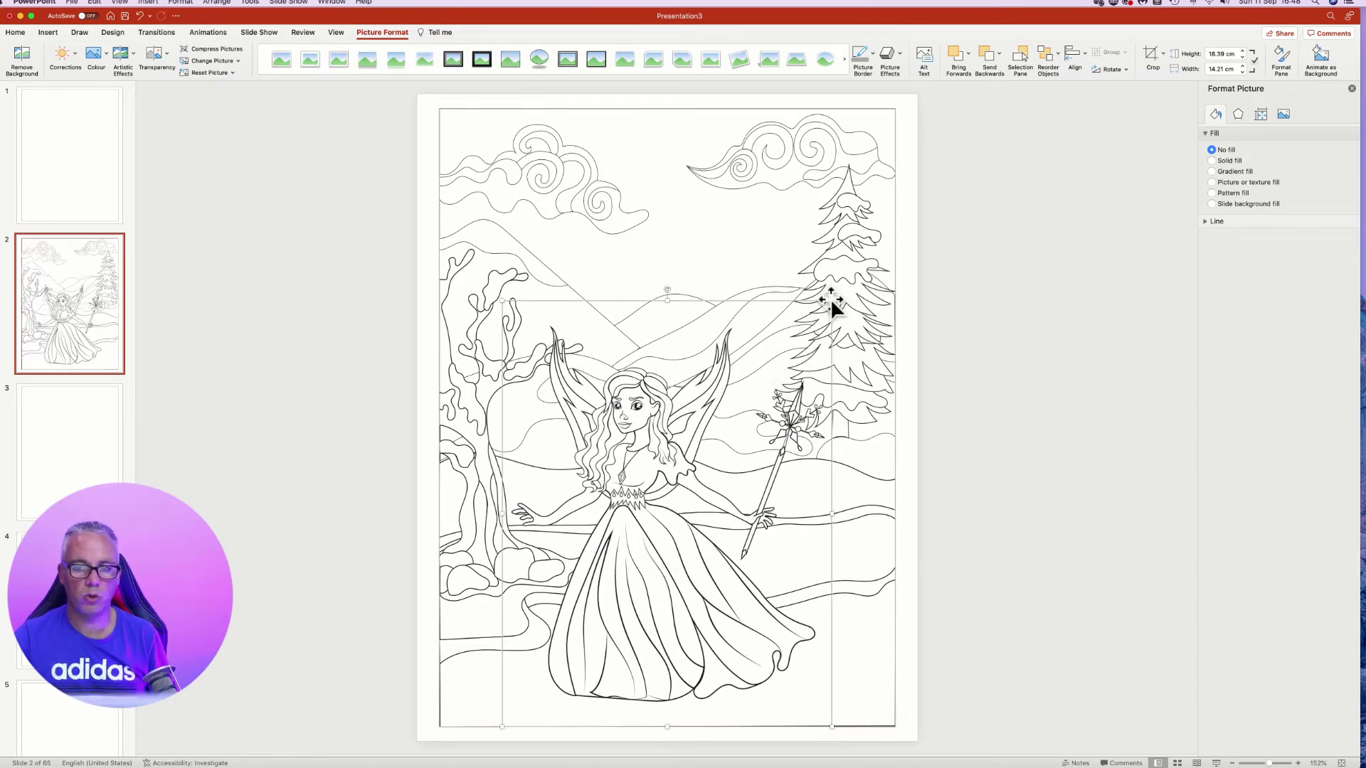
drag(831, 305, 862, 267)
mouse_move(675, 402)
mouse_down()
mouse_move(667, 383)
mouse_move(660, 408)
mouse_up()
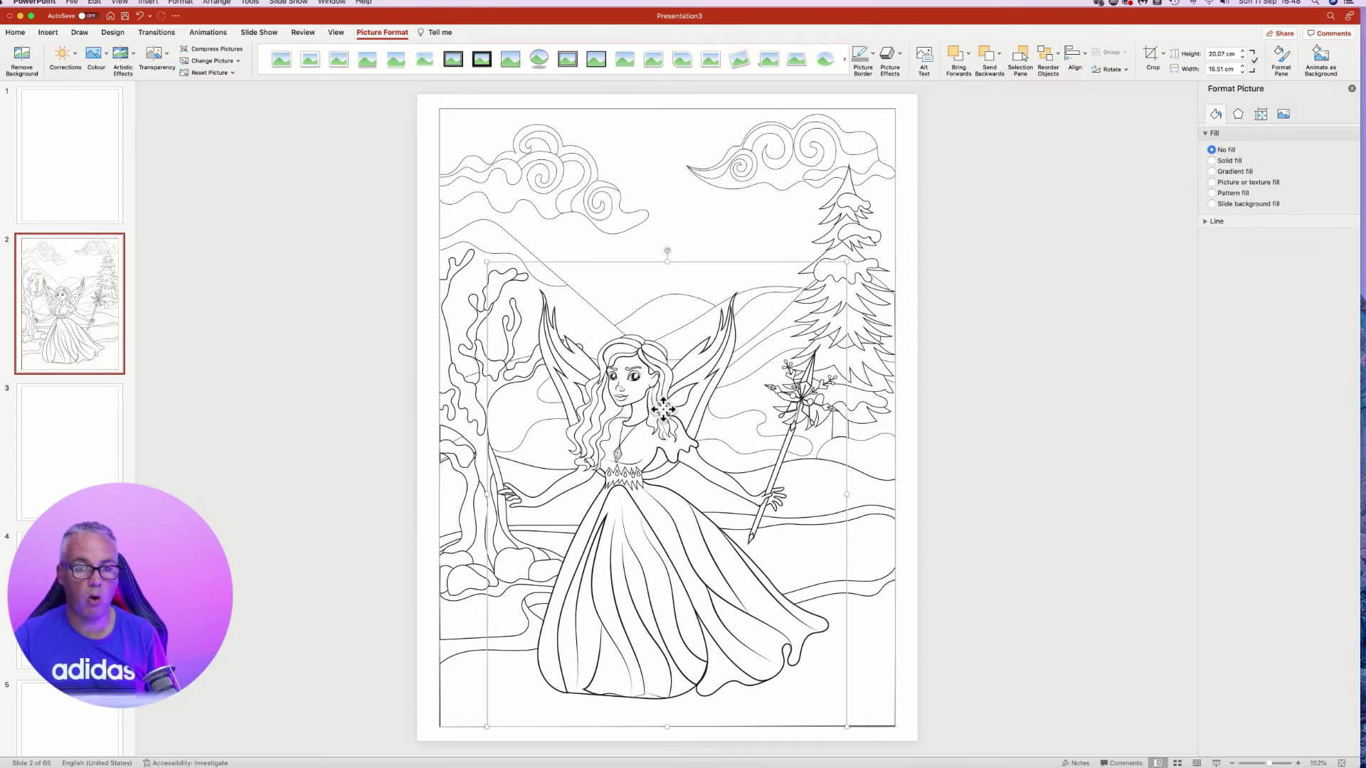
Try adding the cloaked fairy to slide 2, shrinking it beside the wand-holding fairy and shifting the latter aside.
drag(1365, 214, 758, 197)
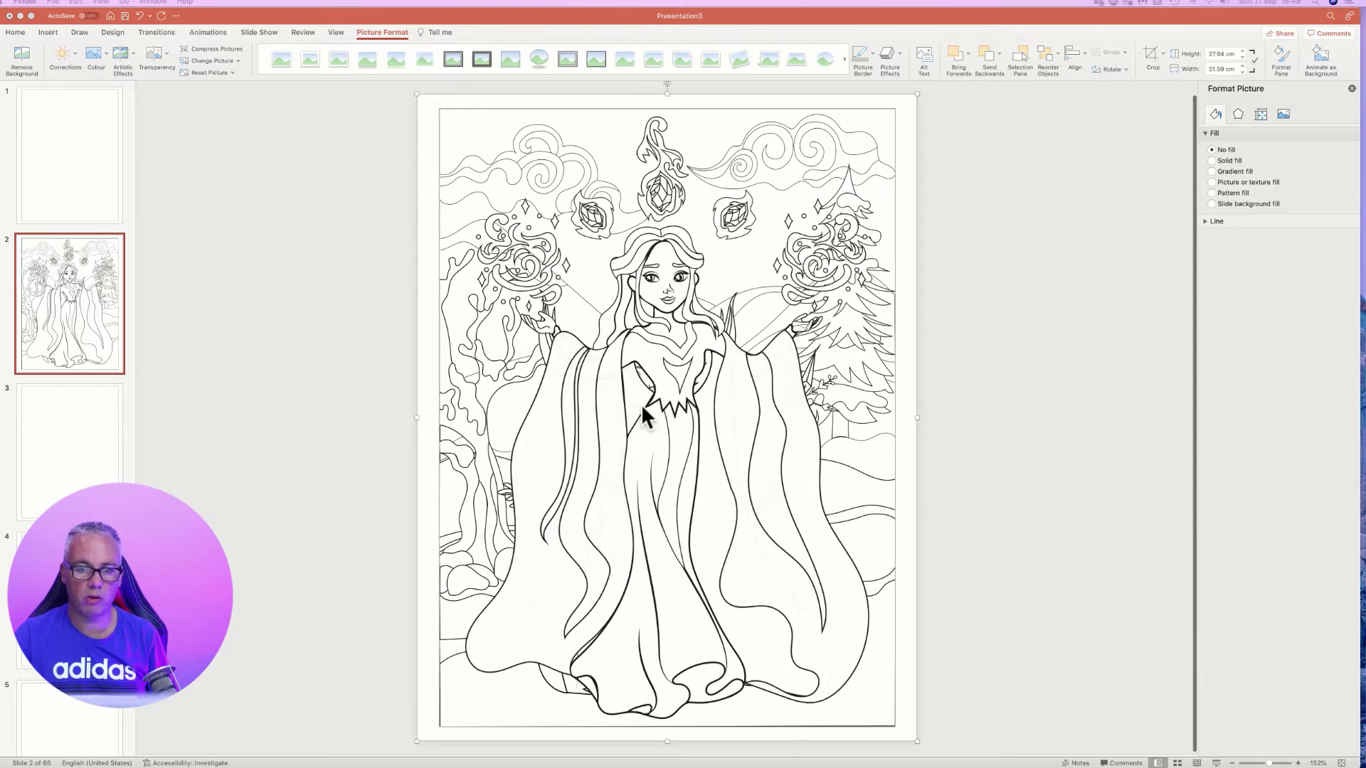
drag(417, 93, 637, 378)
drag(754, 594, 591, 555)
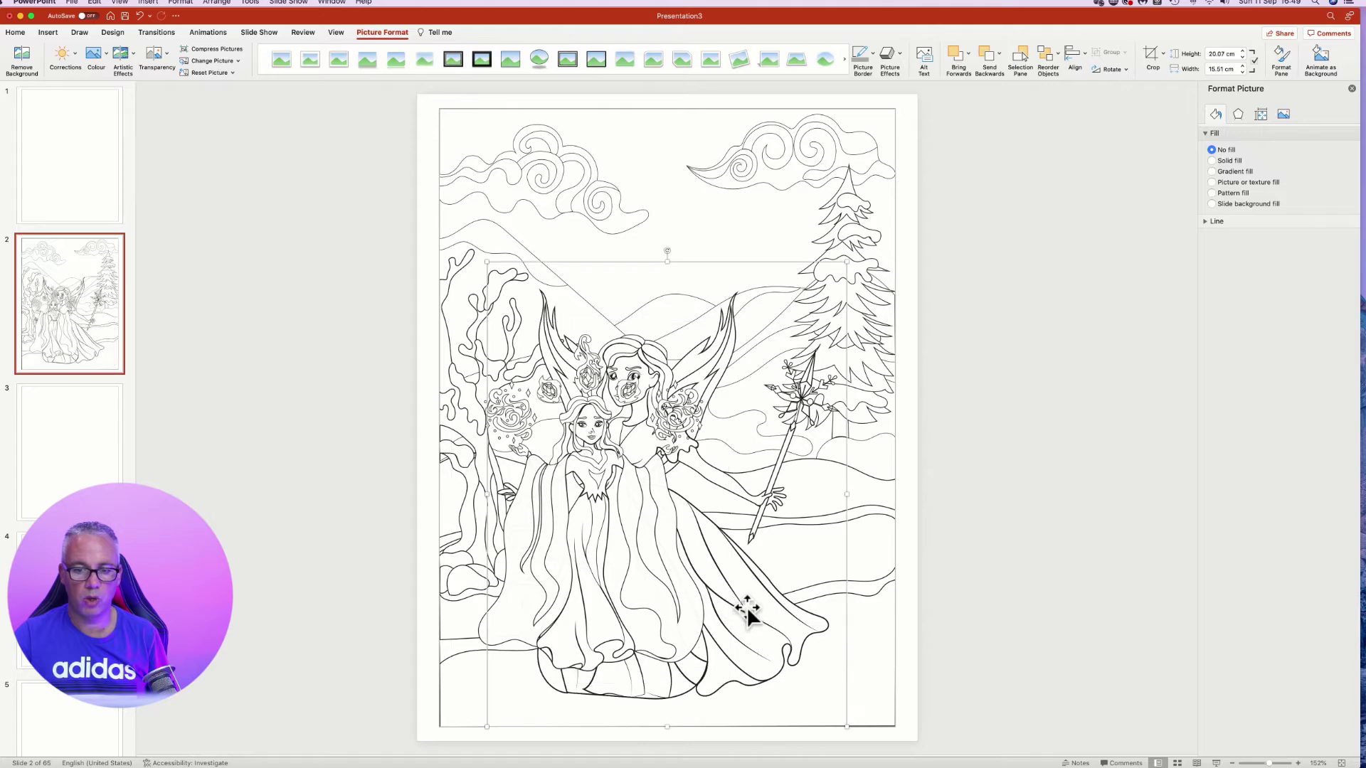
drag(749, 611, 809, 568)
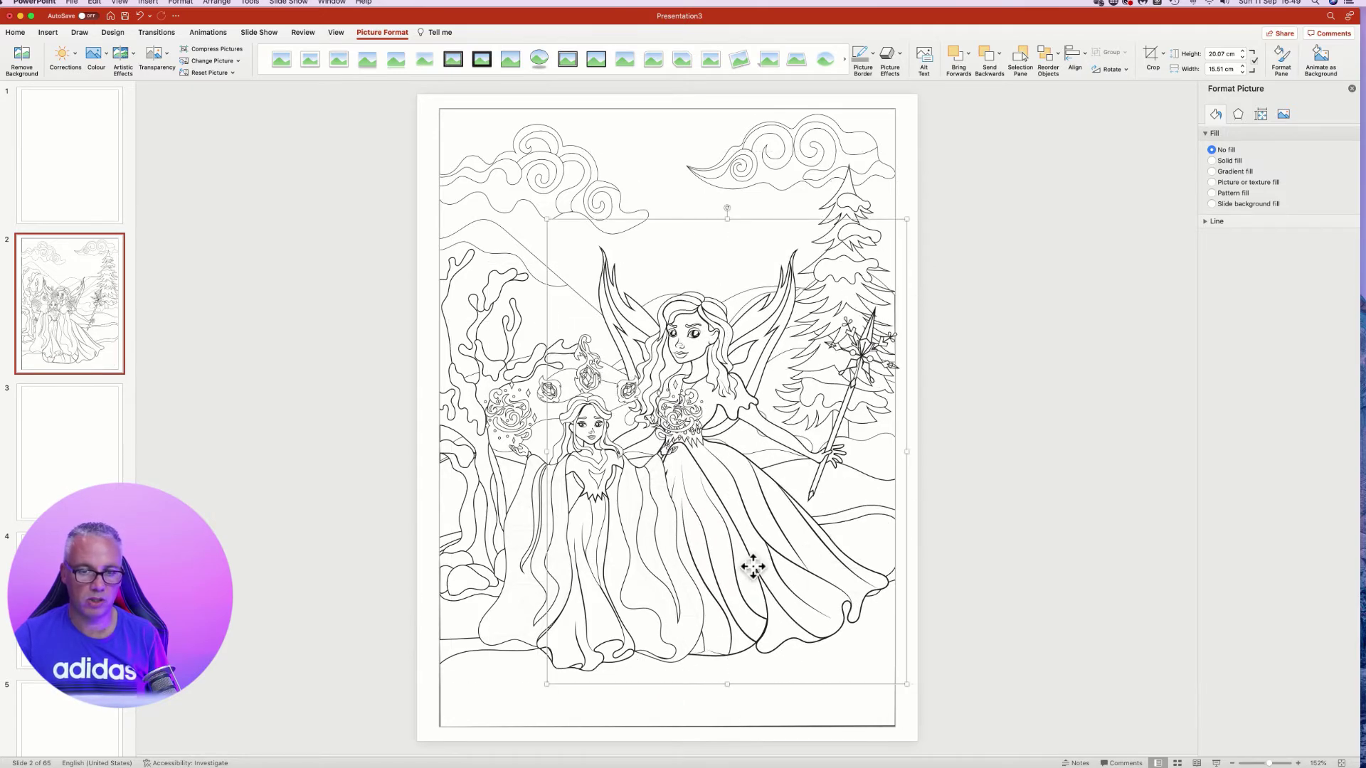
Undo the move of the wand-holding fairy and the placement of the cloaked fairy on slide 2.
key(super+z)
key(super+z)
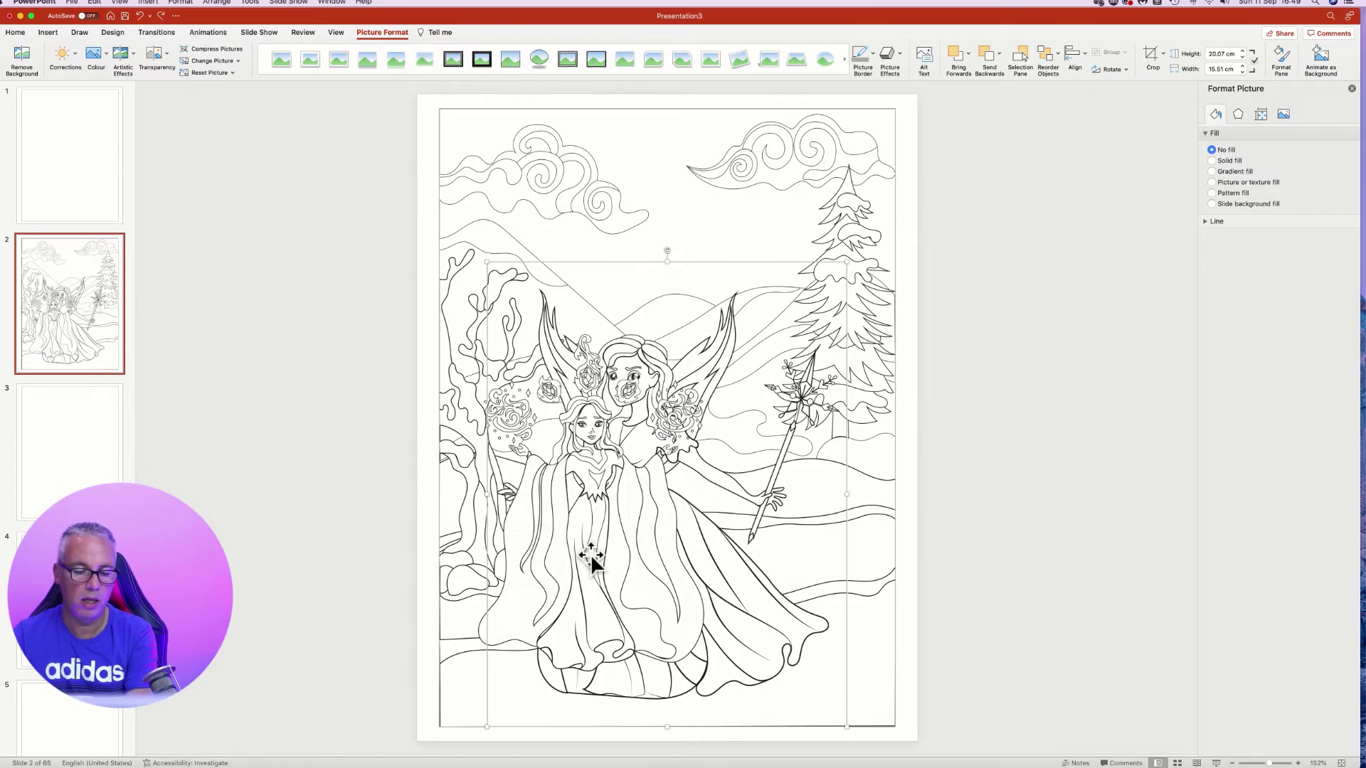
key(super+z)
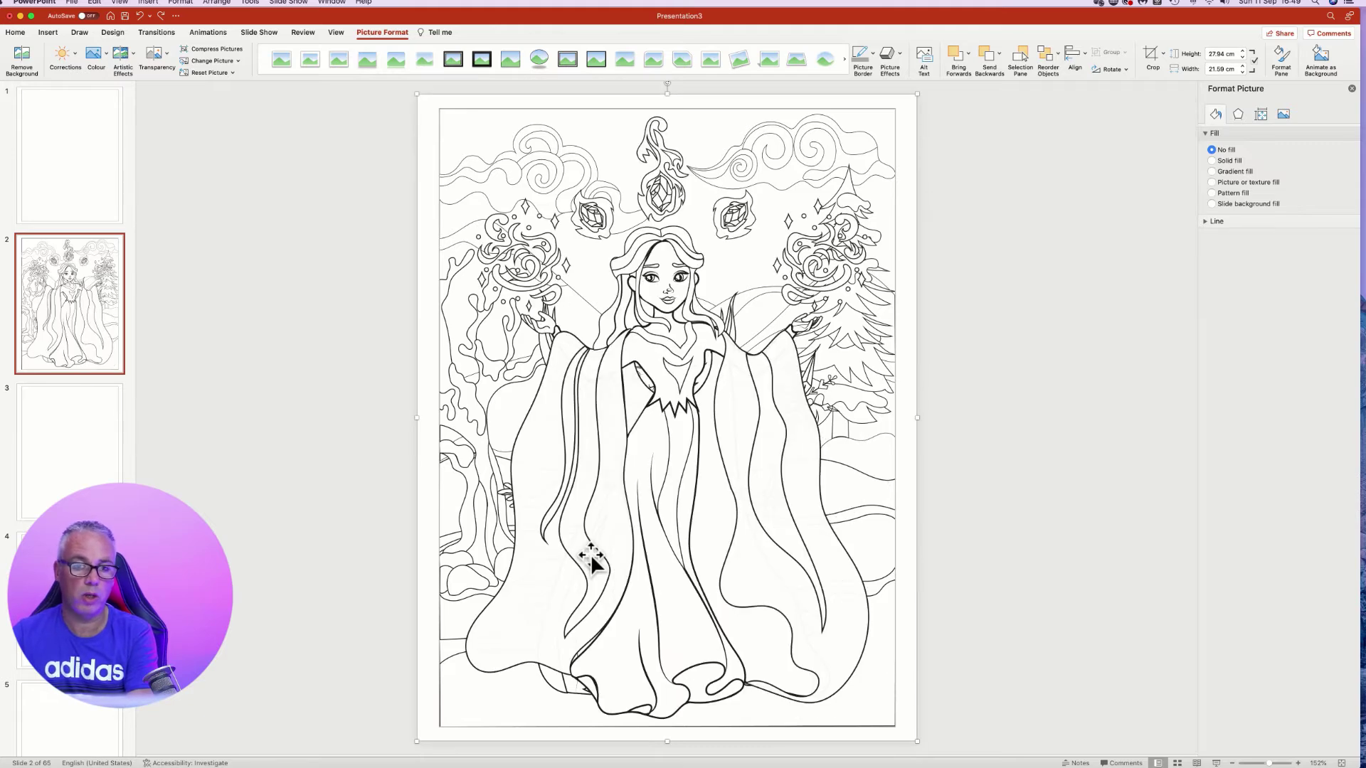
key(super+z)
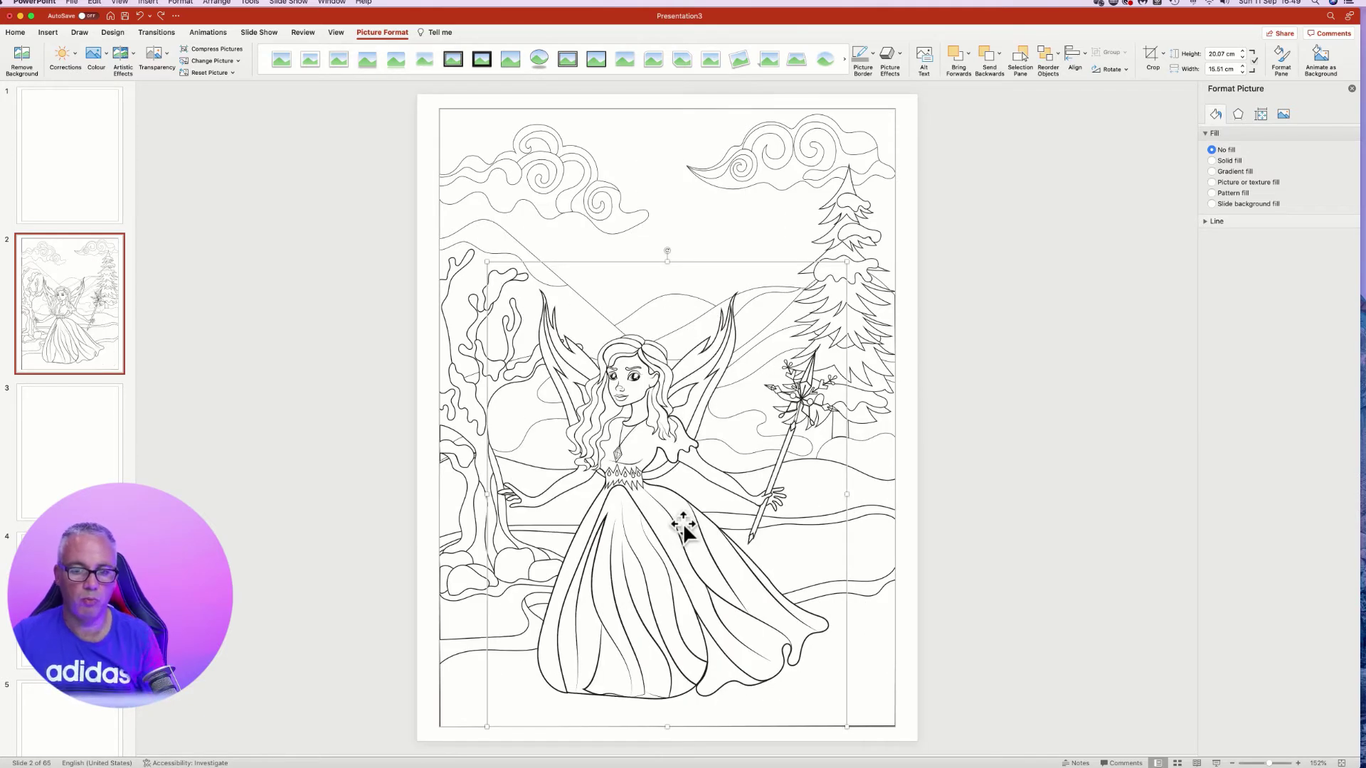
Enlarge the wand-holding fairy on slide 2 to about 21.17 by 16.36 cm and nudge it slightly downwards.
drag(846, 263, 866, 238)
mouse_move(611, 491)
mouse_down()
mouse_move(616, 461)
mouse_move(610, 501)
mouse_up()
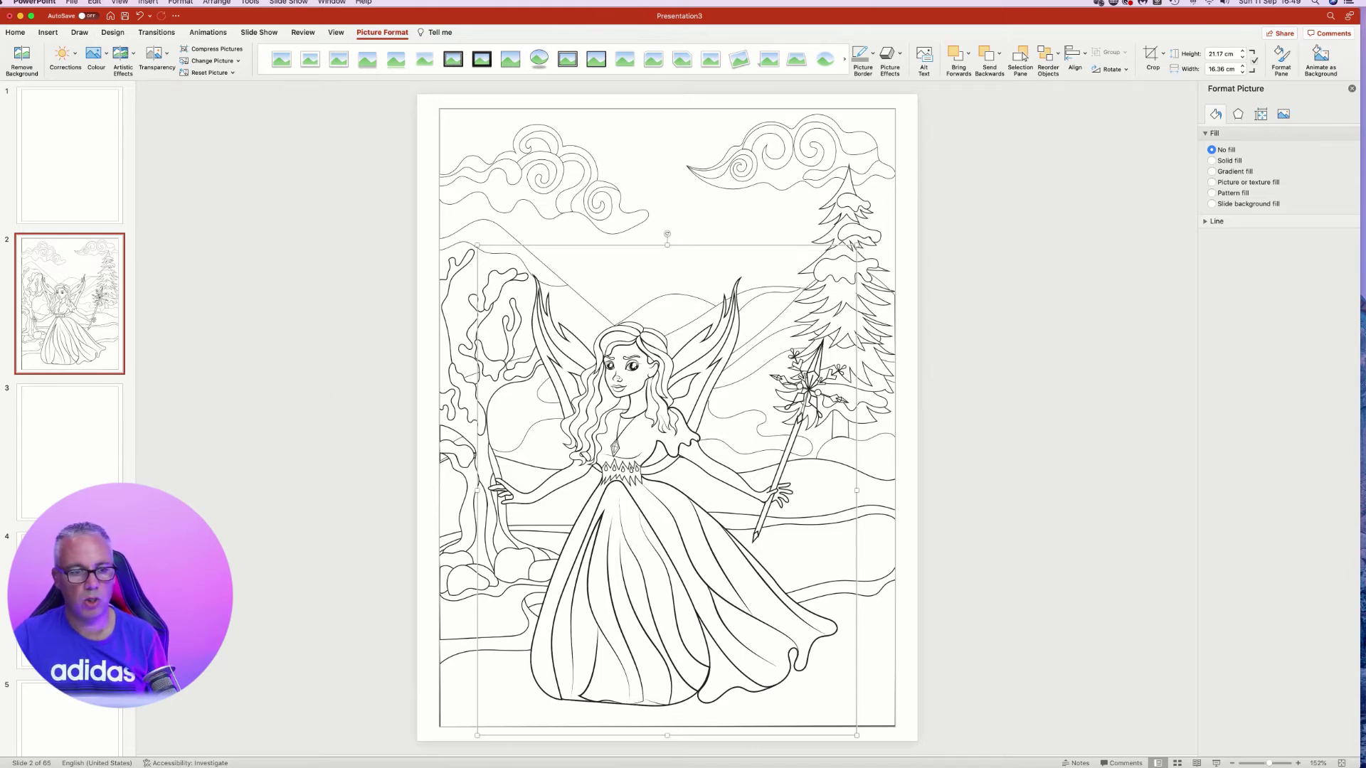
scroll(51, 420, down, 2)
key(Escape)
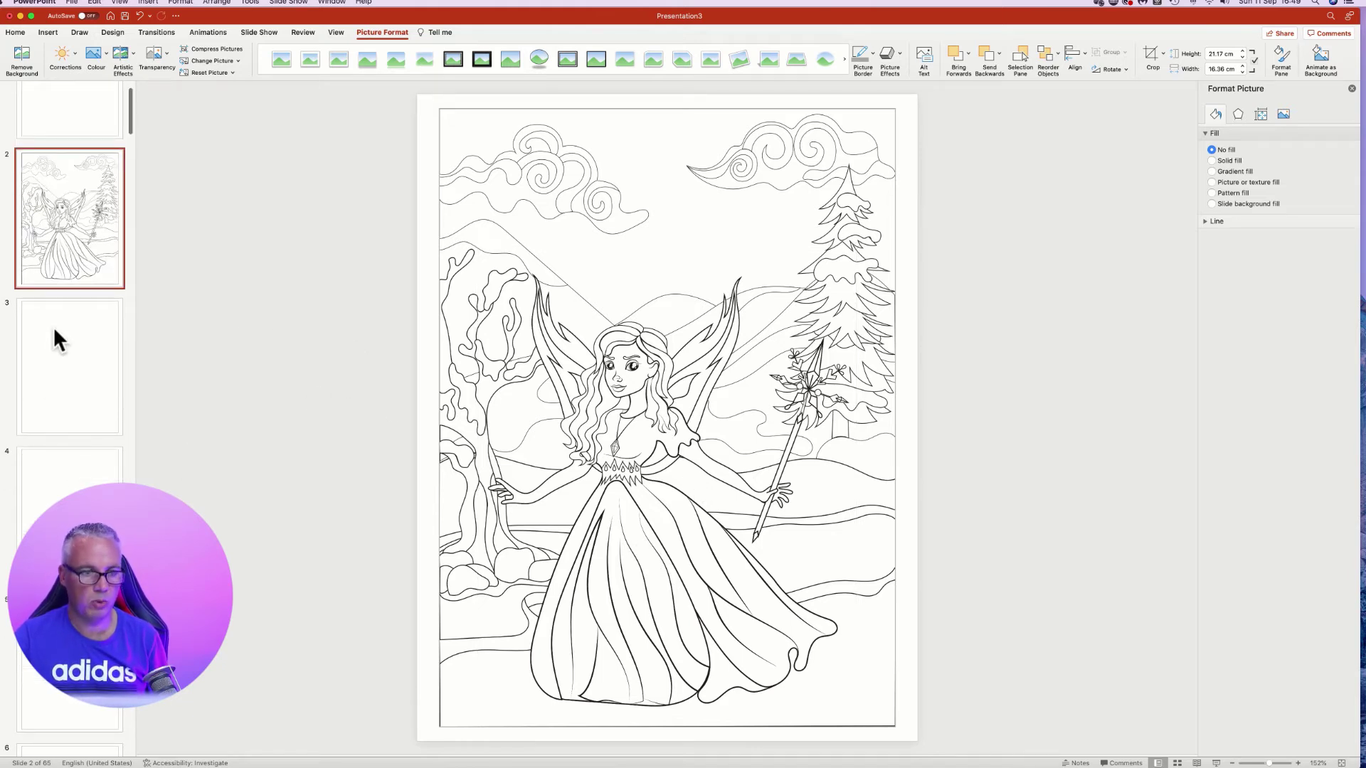
Fill the border rectangle on slide 4 with the picture Winter Fairies Background 2.png from the PNG folder.
click(56, 343)
click(37, 507)
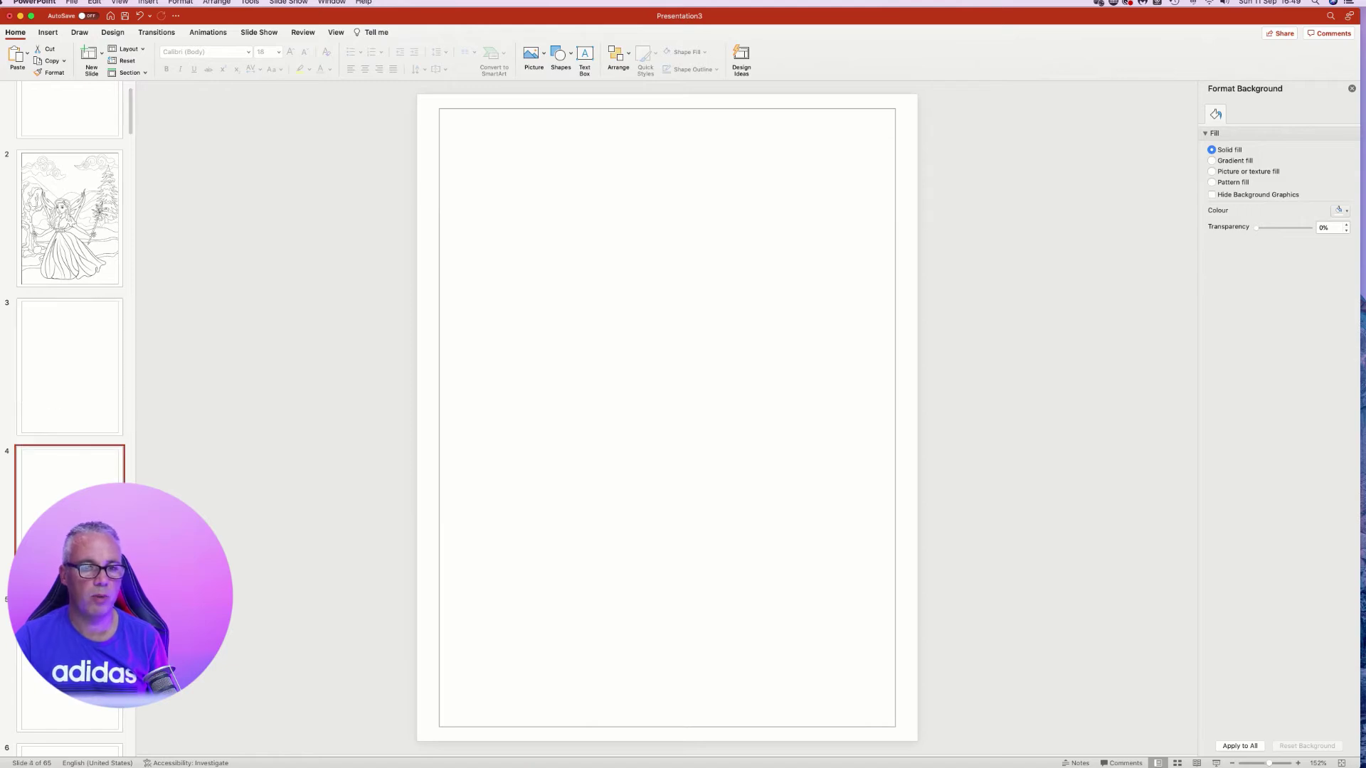
click(891, 110)
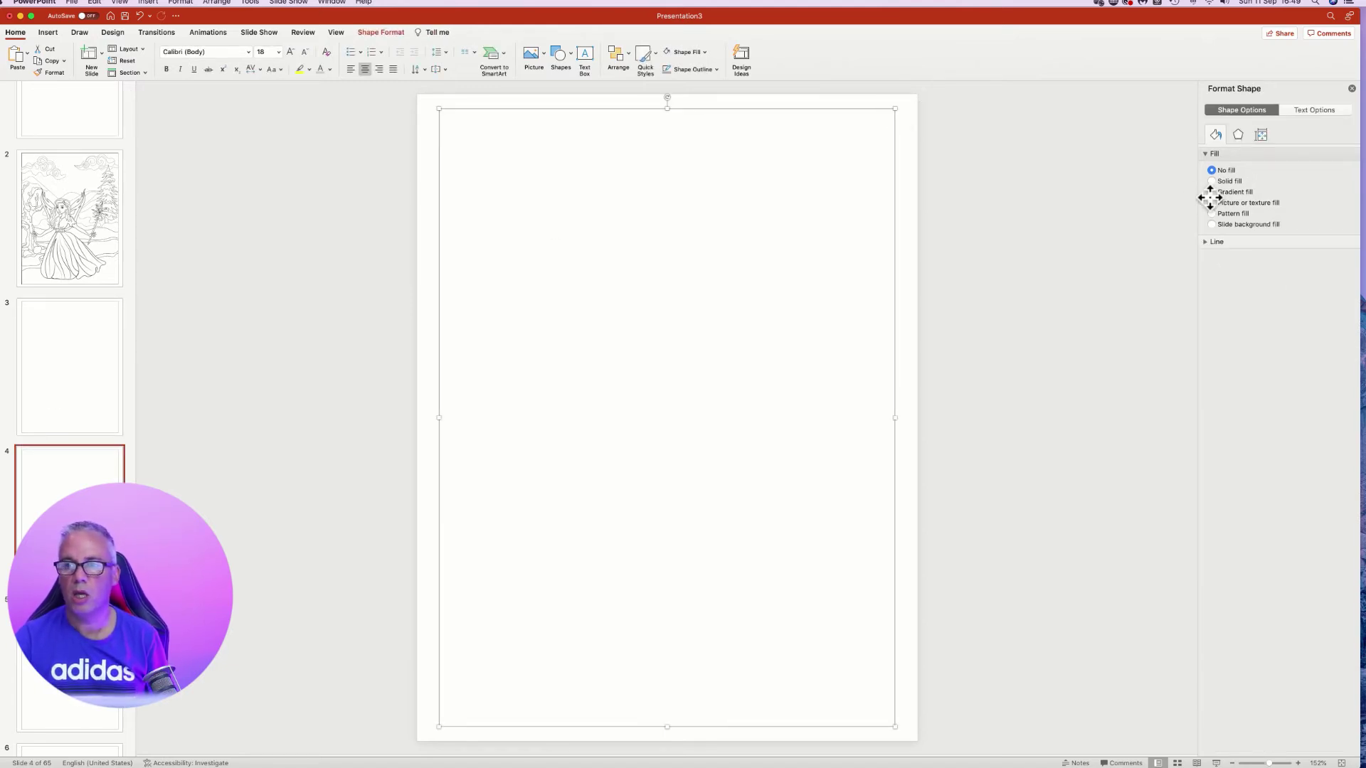
click(1212, 202)
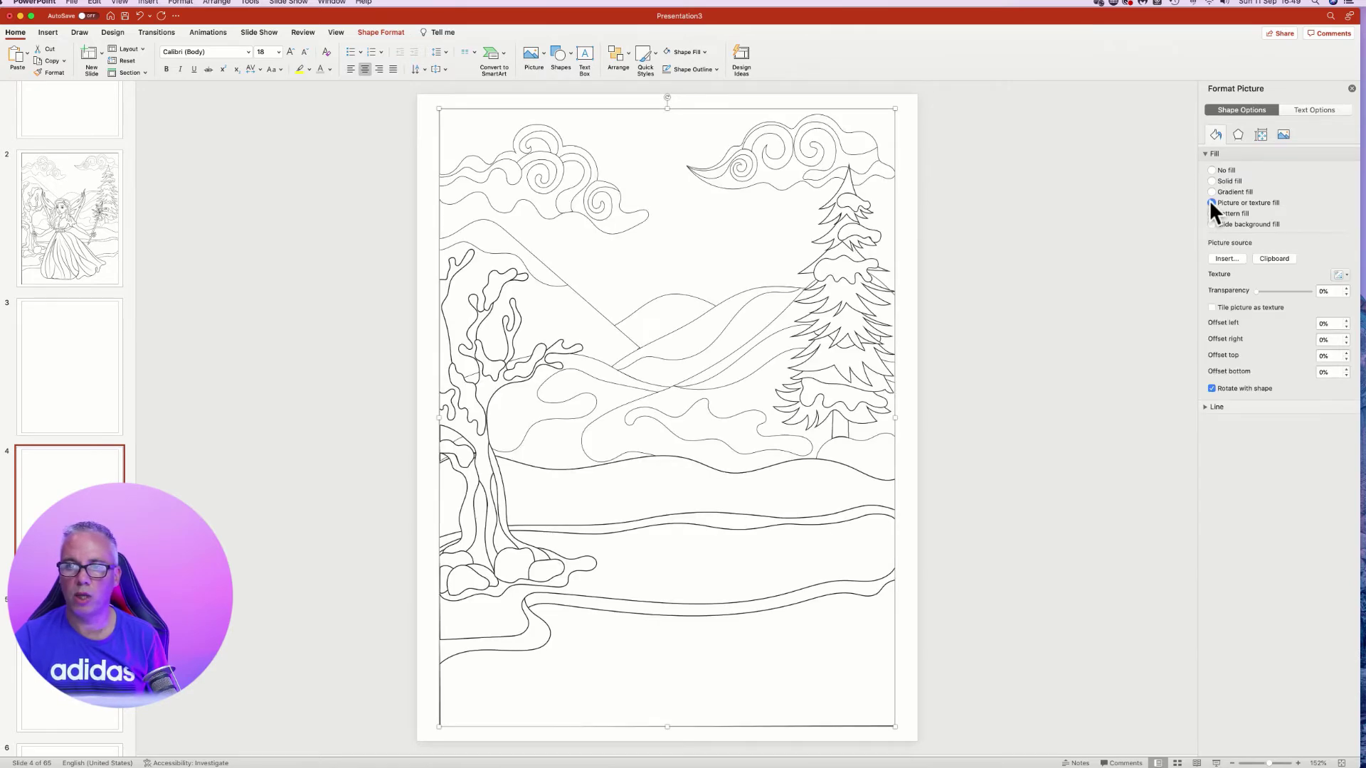
click(1219, 258)
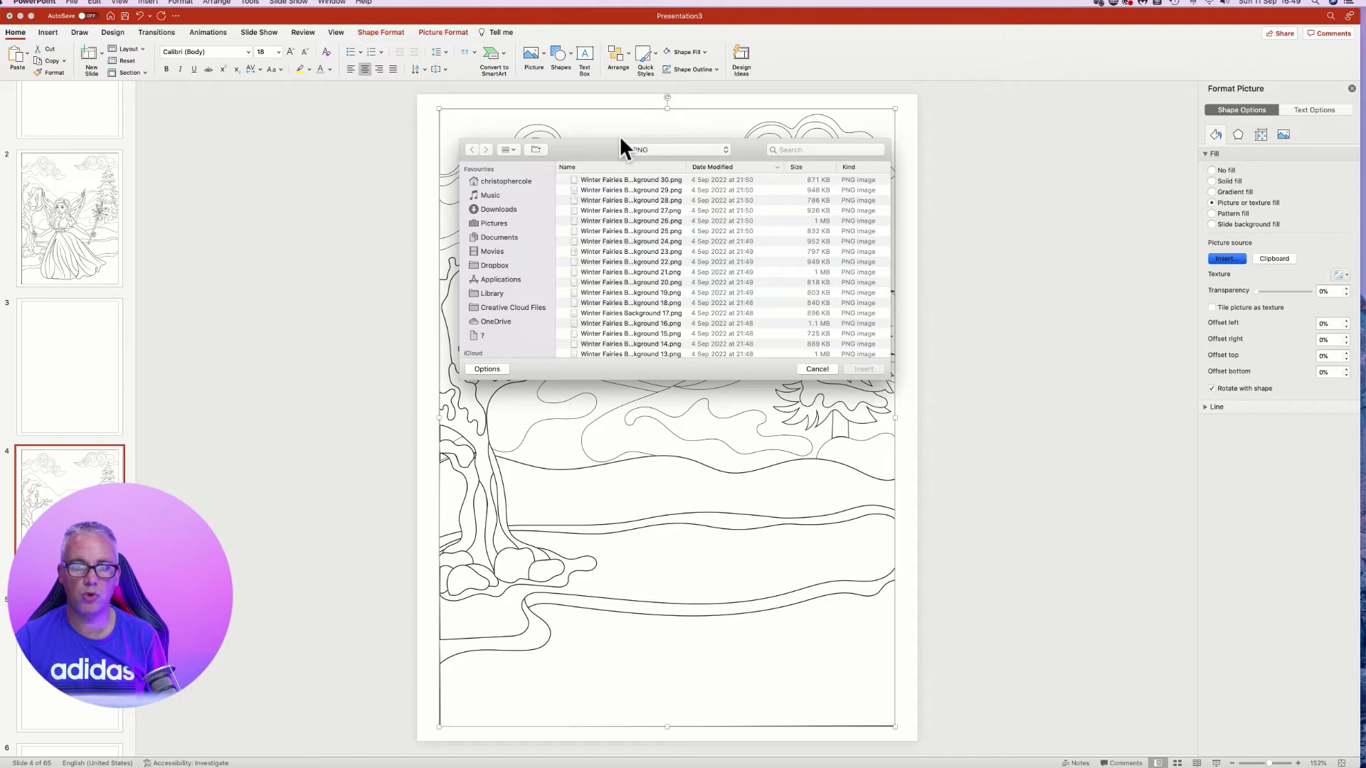
scroll(616, 241, down, 5)
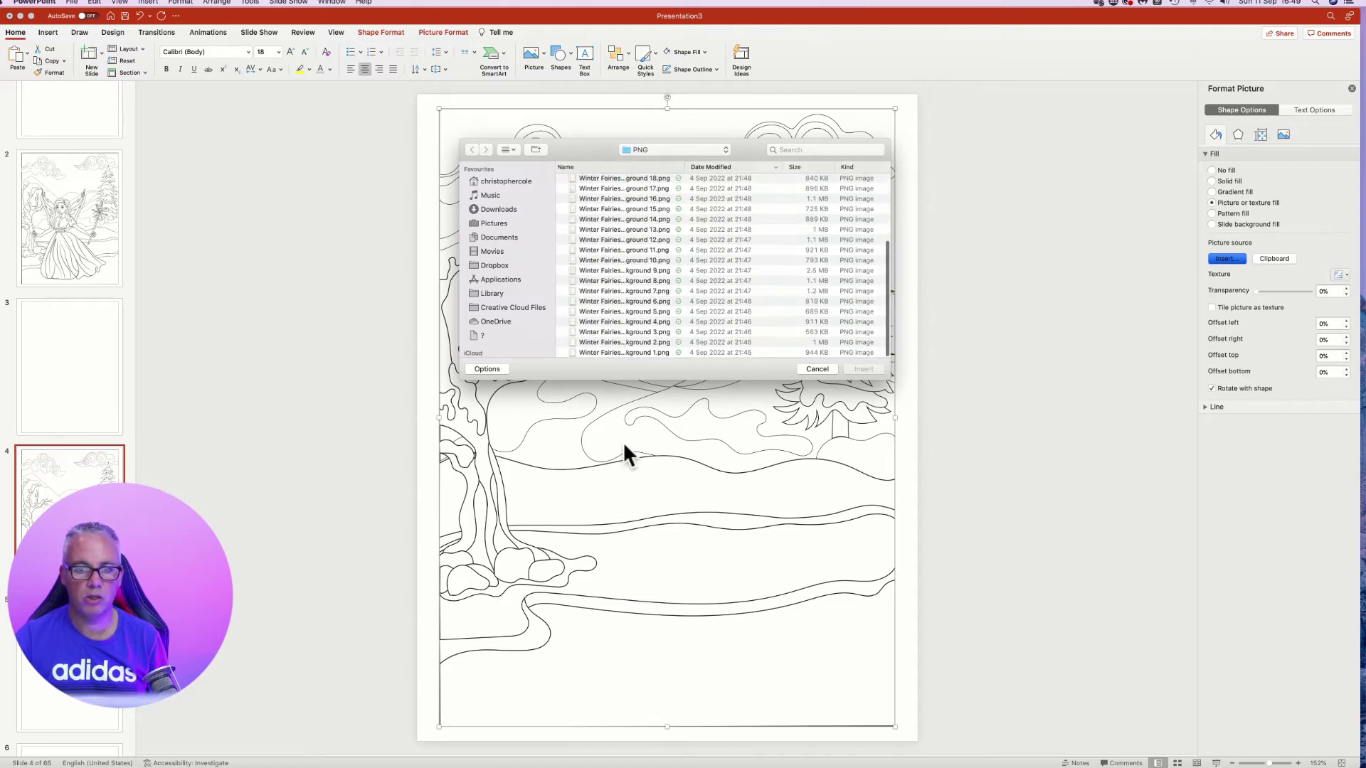
click(614, 342)
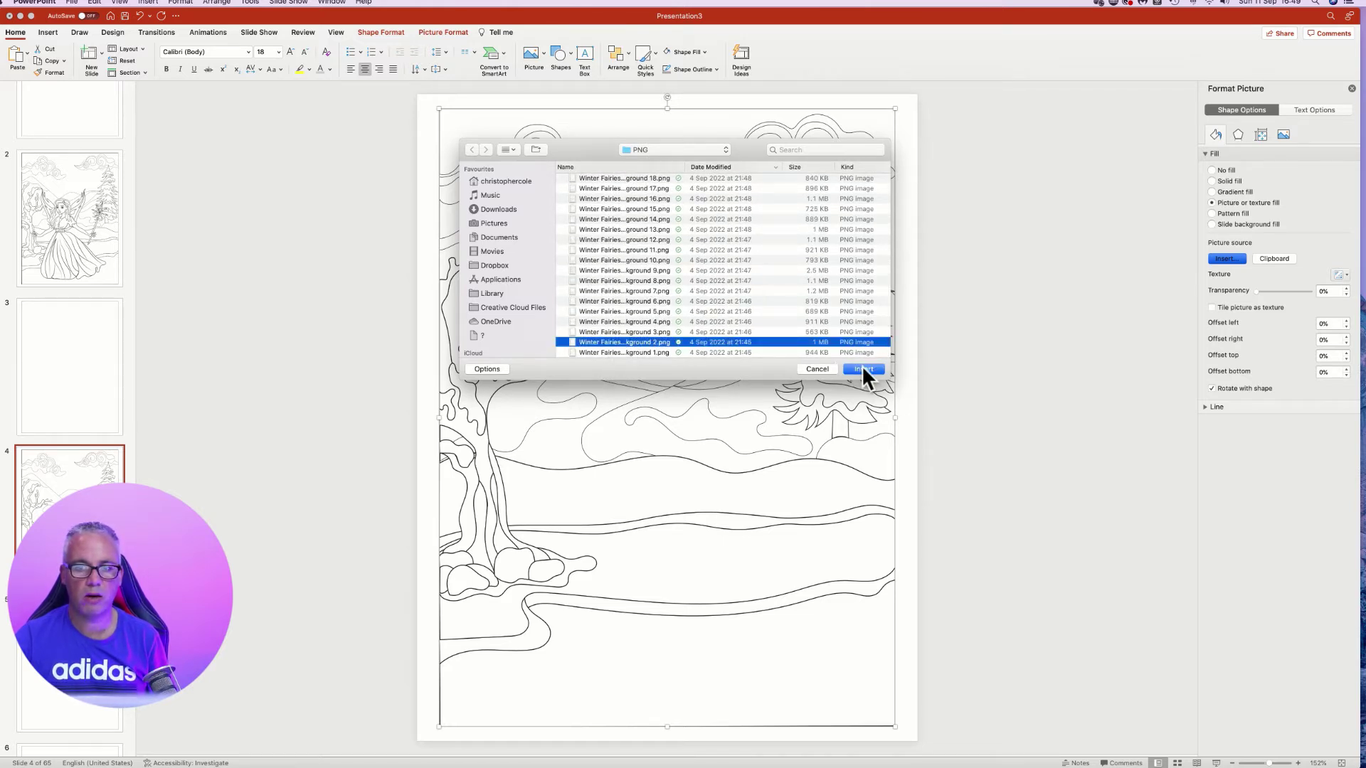
click(864, 369)
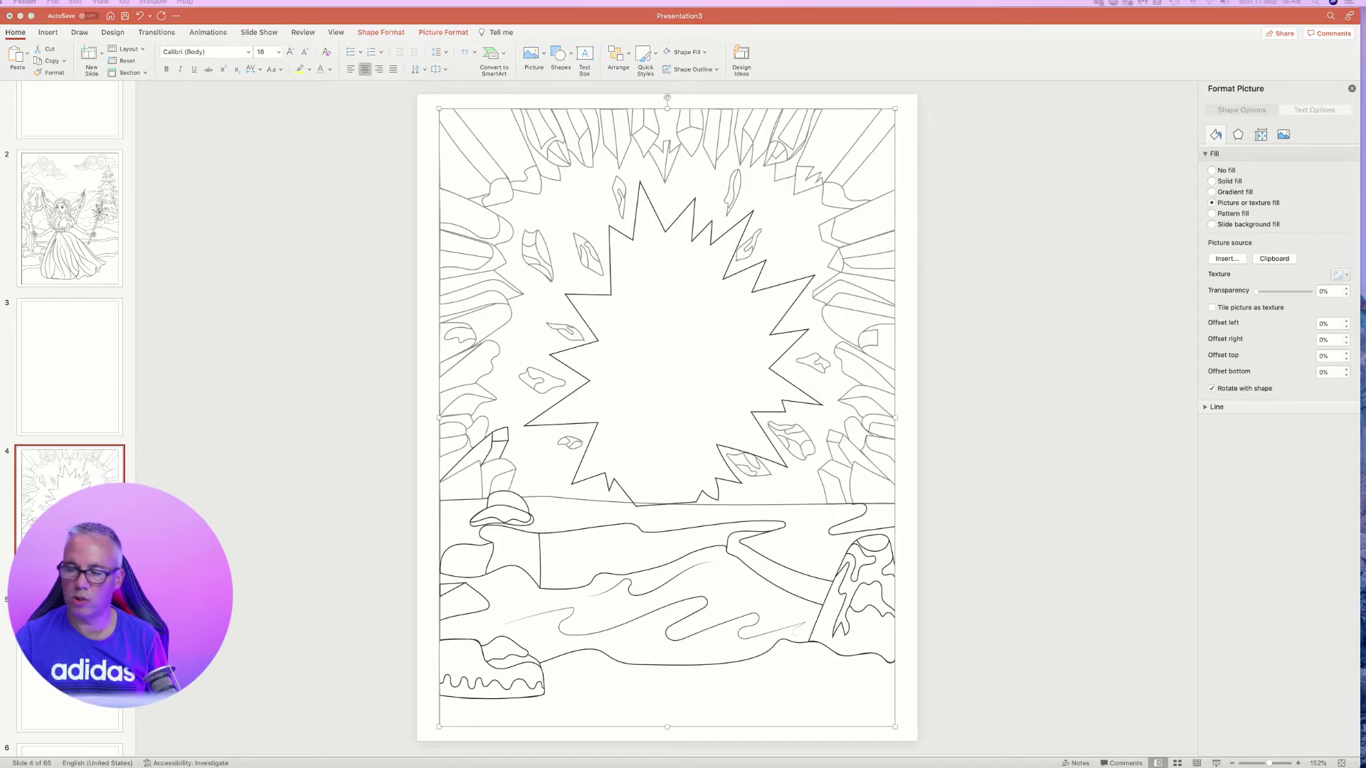
Add the long-gowned fairy picture to slide 4, shrink it to about 21.28 by 16.44 cm and centre it over the jagged opening.
drag(1363, 285, 689, 289)
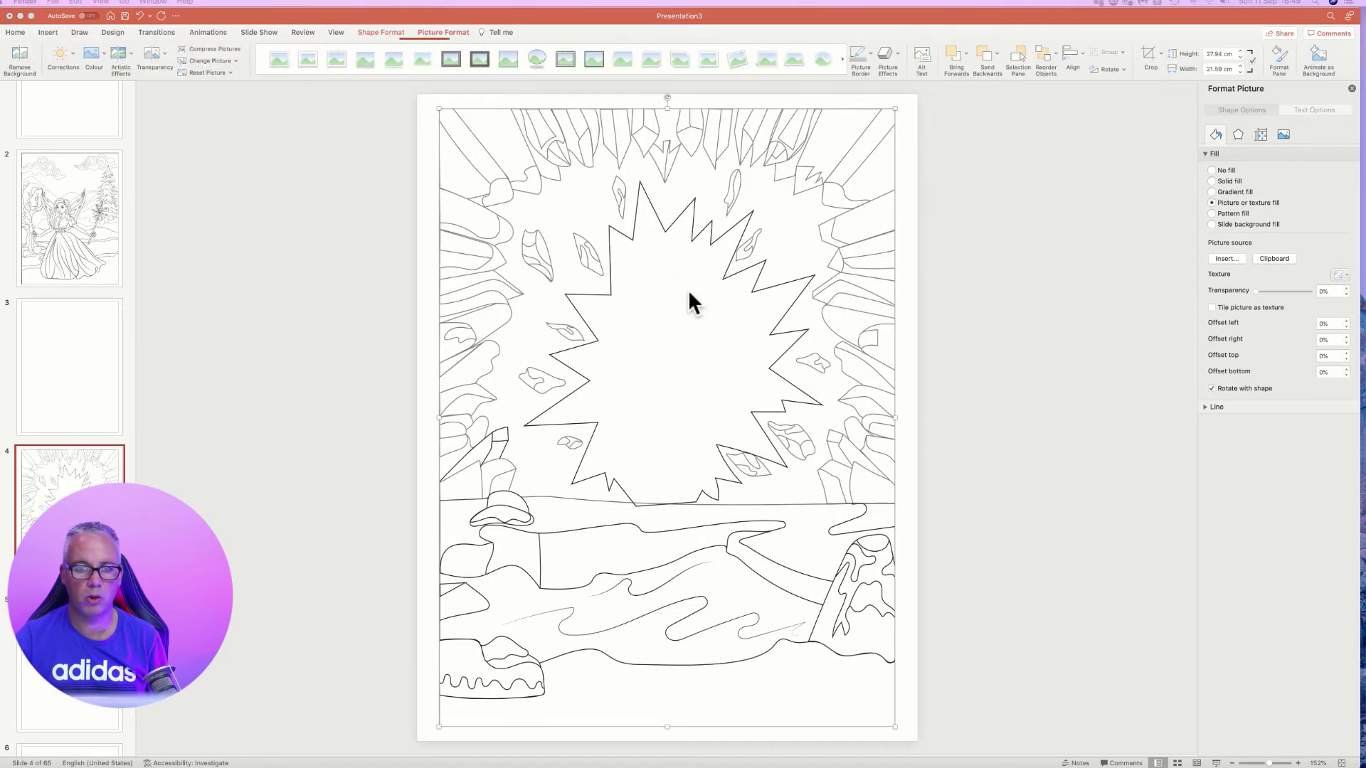
click(530, 99)
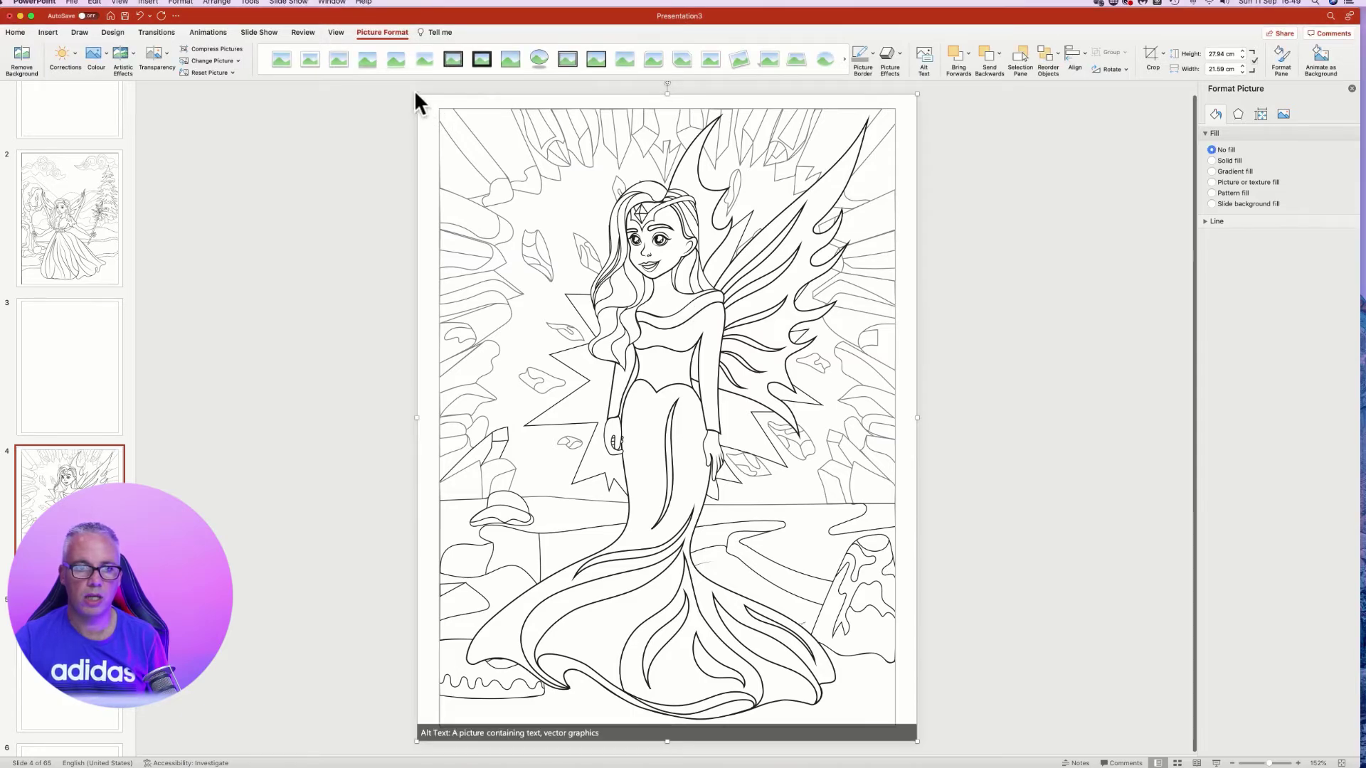
drag(417, 93, 535, 247)
drag(741, 452, 675, 412)
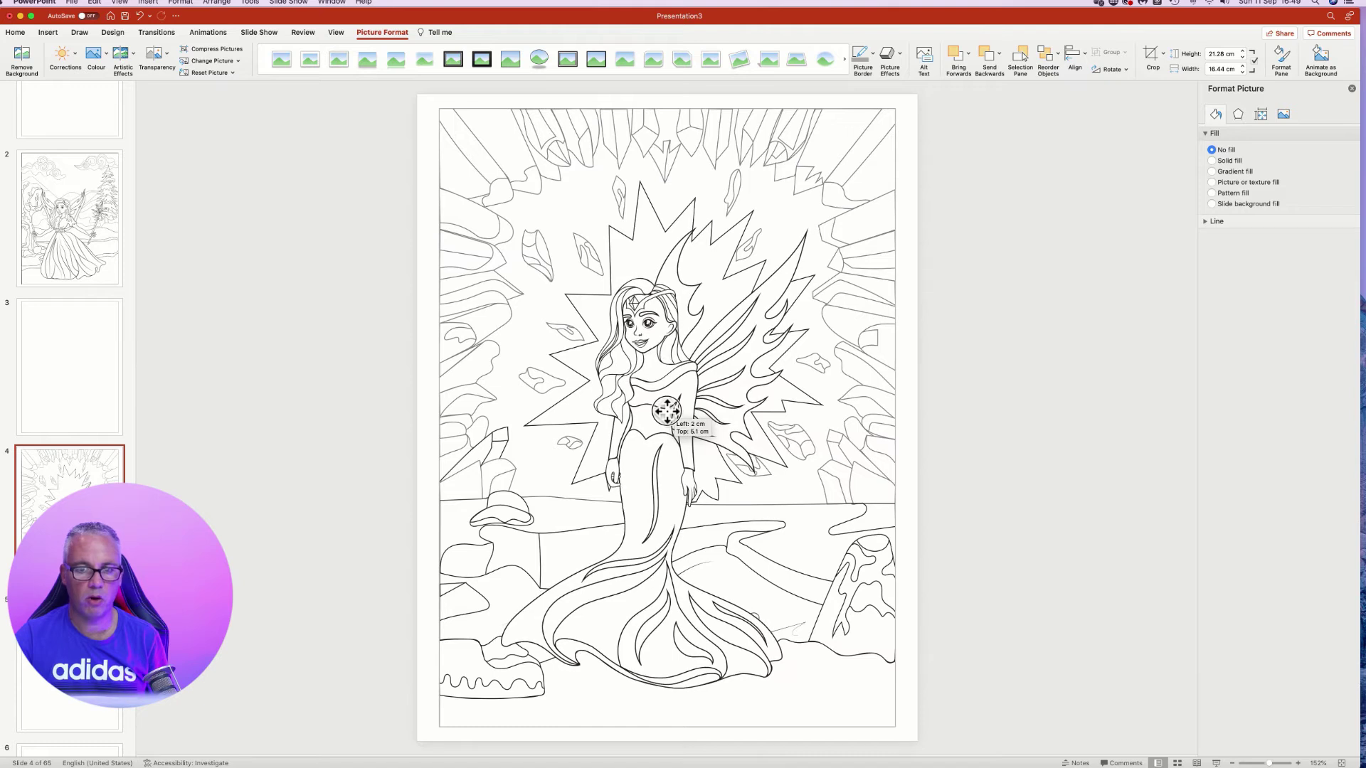
key(Escape)
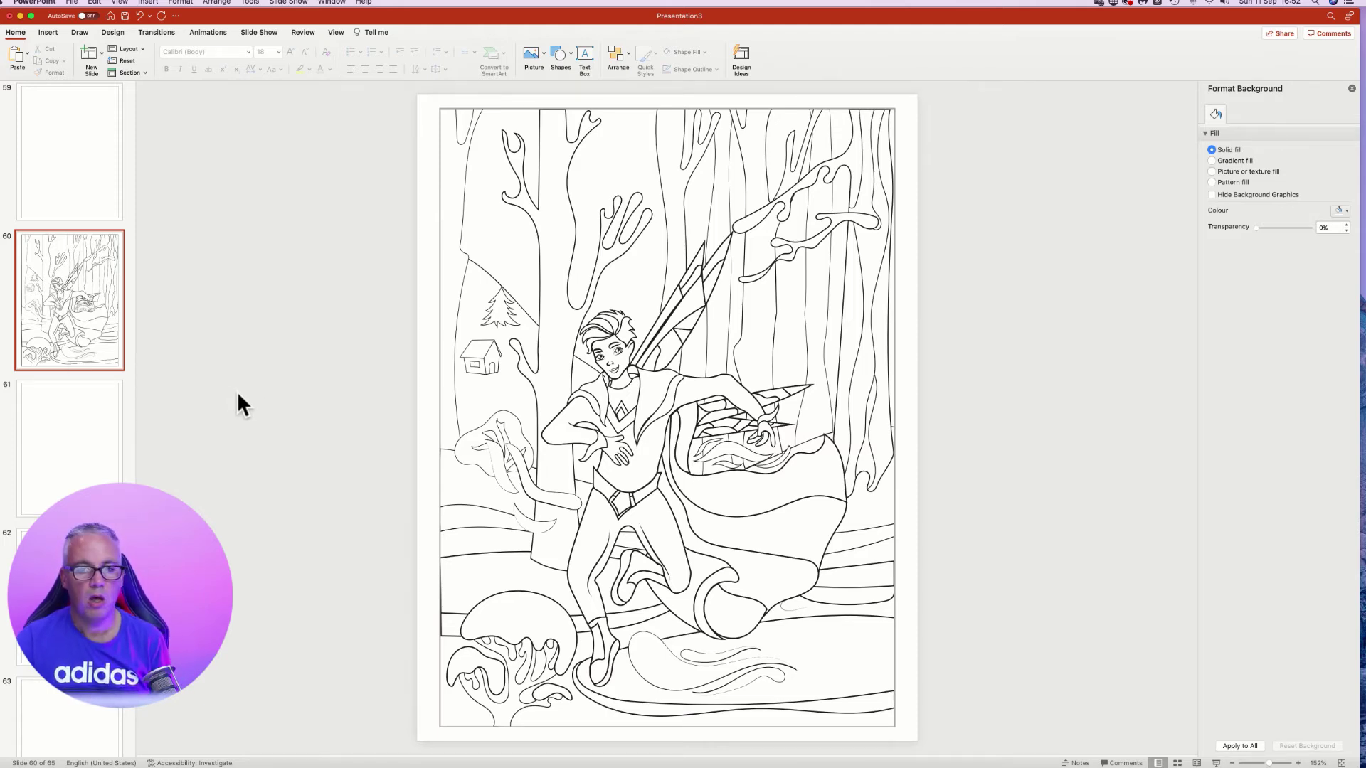
Adjust the position of the caped male fairy on slide 60, ending slightly lower and horizontally centred on the page.
mouse_move(626, 430)
mouse_down()
mouse_move(621, 411)
mouse_move(616, 429)
mouse_up()
click(787, 172)
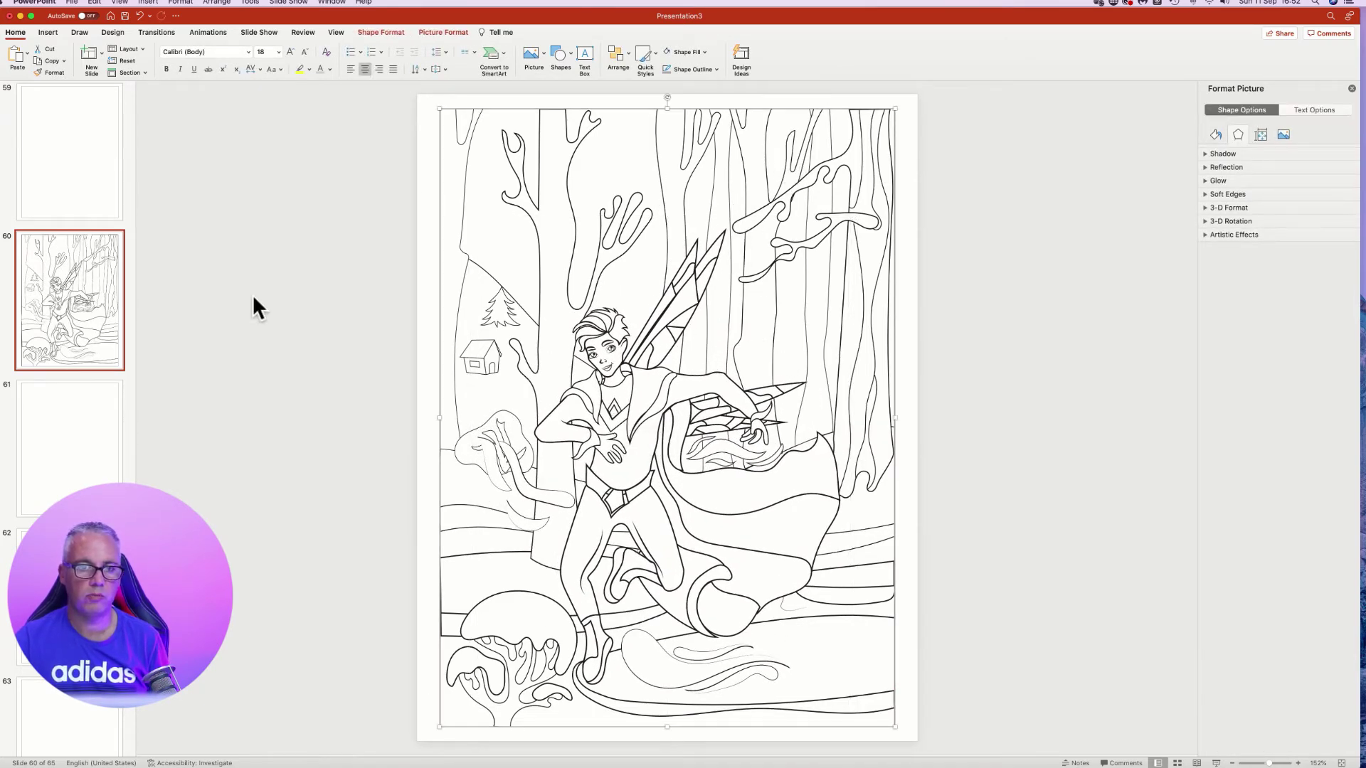
click(638, 412)
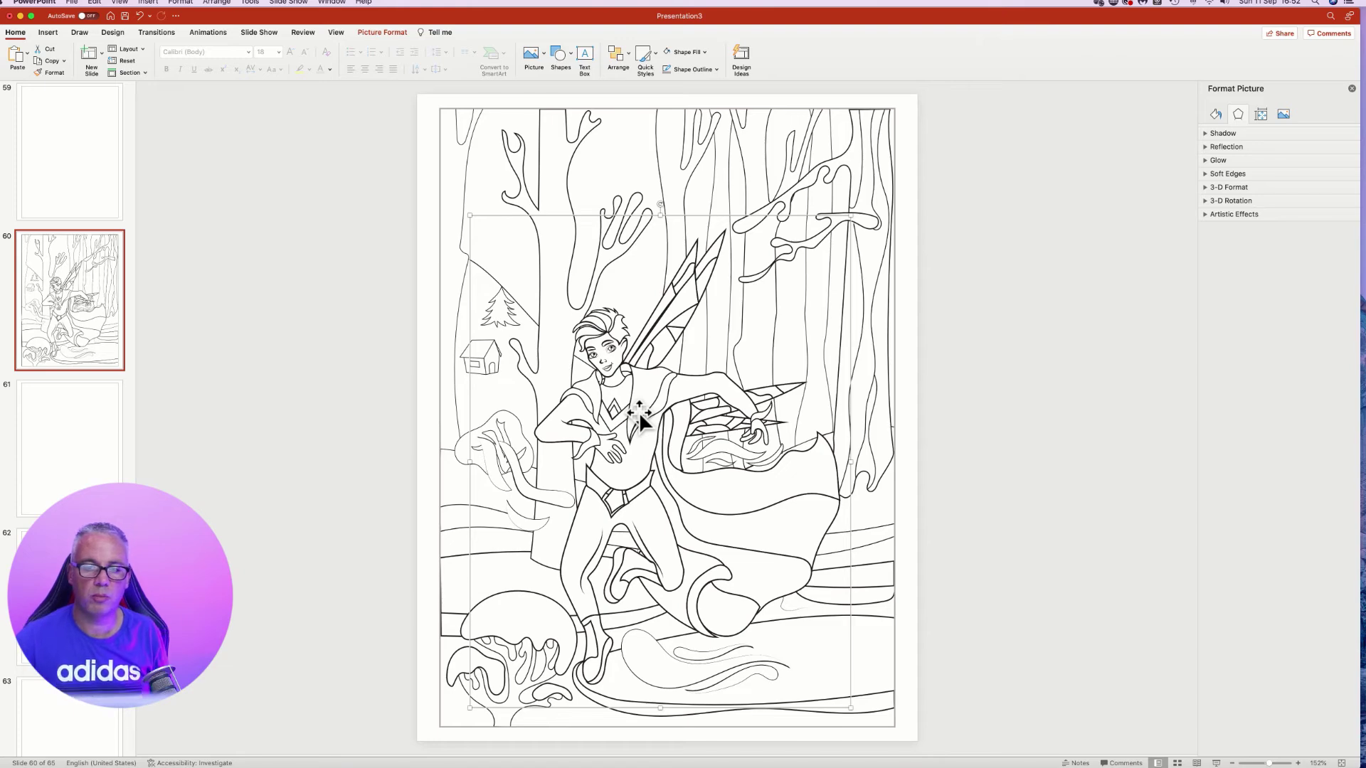
mouse_move(639, 420)
mouse_down()
mouse_move(652, 390)
mouse_move(549, 365)
mouse_move(632, 450)
mouse_move(624, 430)
mouse_move(656, 426)
mouse_up()
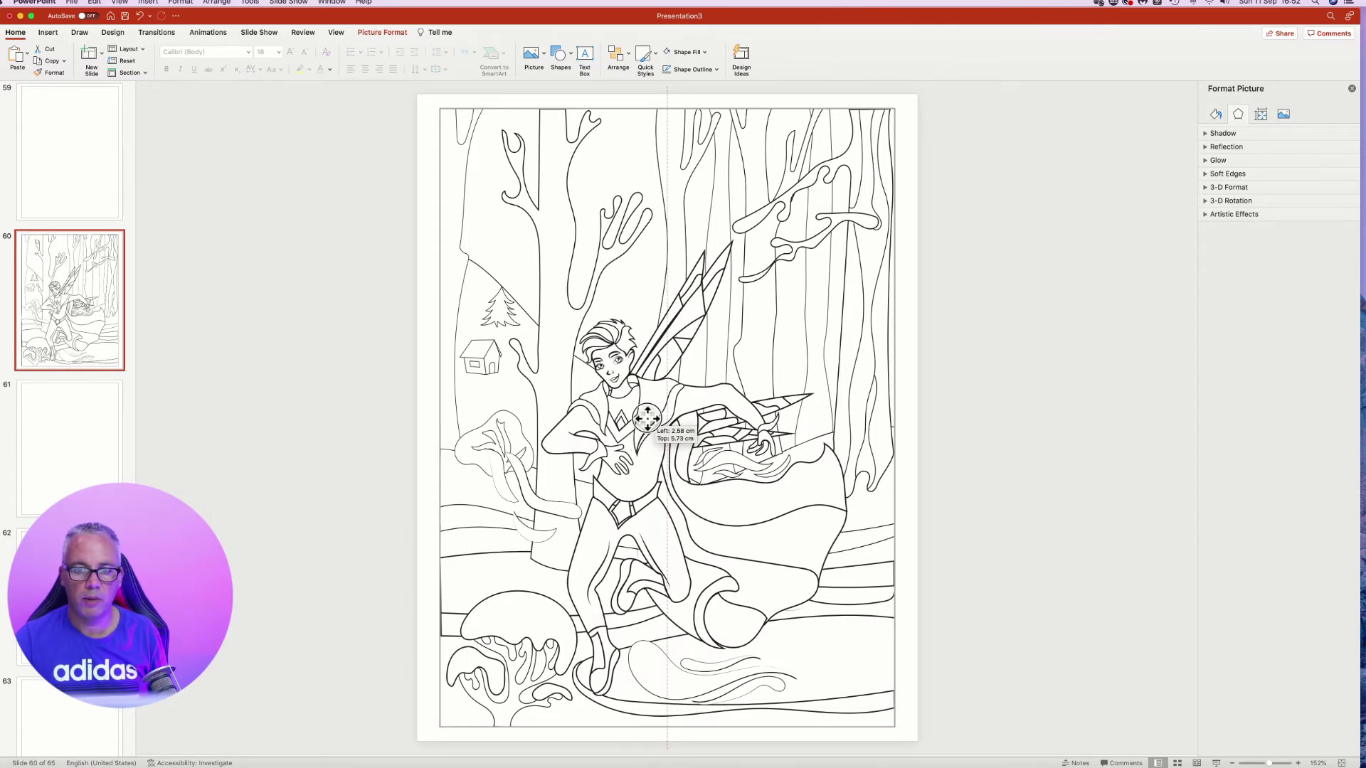
click(238, 319)
Review the fairy pages and the remaining blank bordered slides throughout the presentation, including slides 56 to 65.
scroll(85, 185, up, 3)
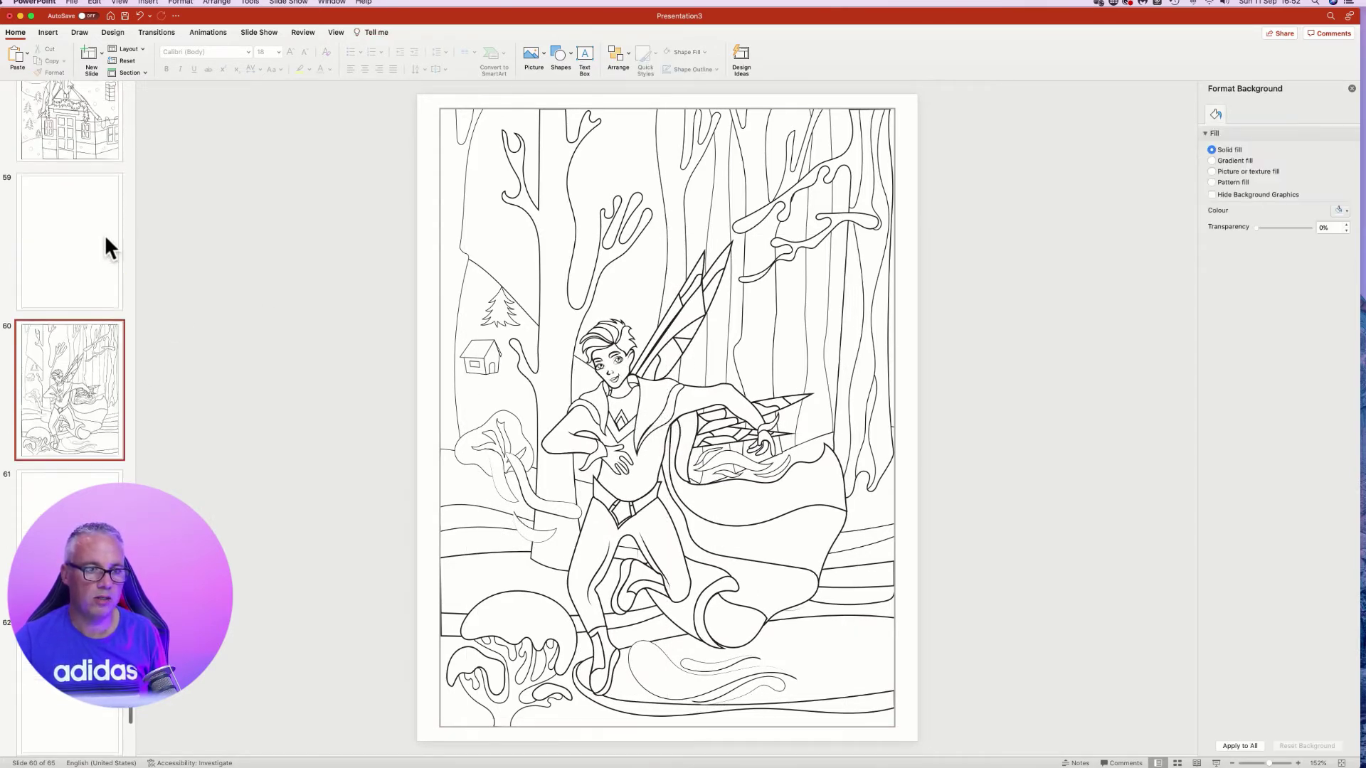
click(101, 242)
scroll(96, 263, up, 3)
click(76, 228)
click(70, 140)
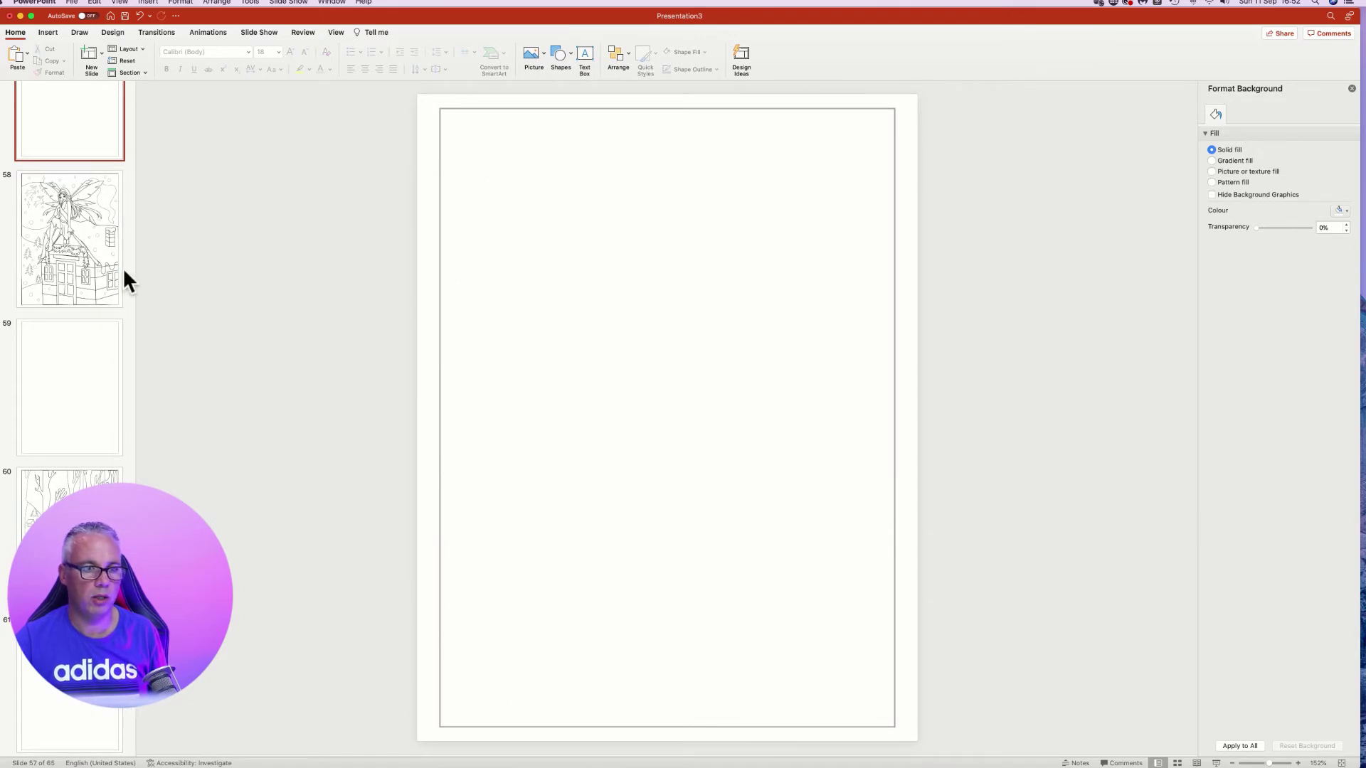
scroll(87, 263, up, 4)
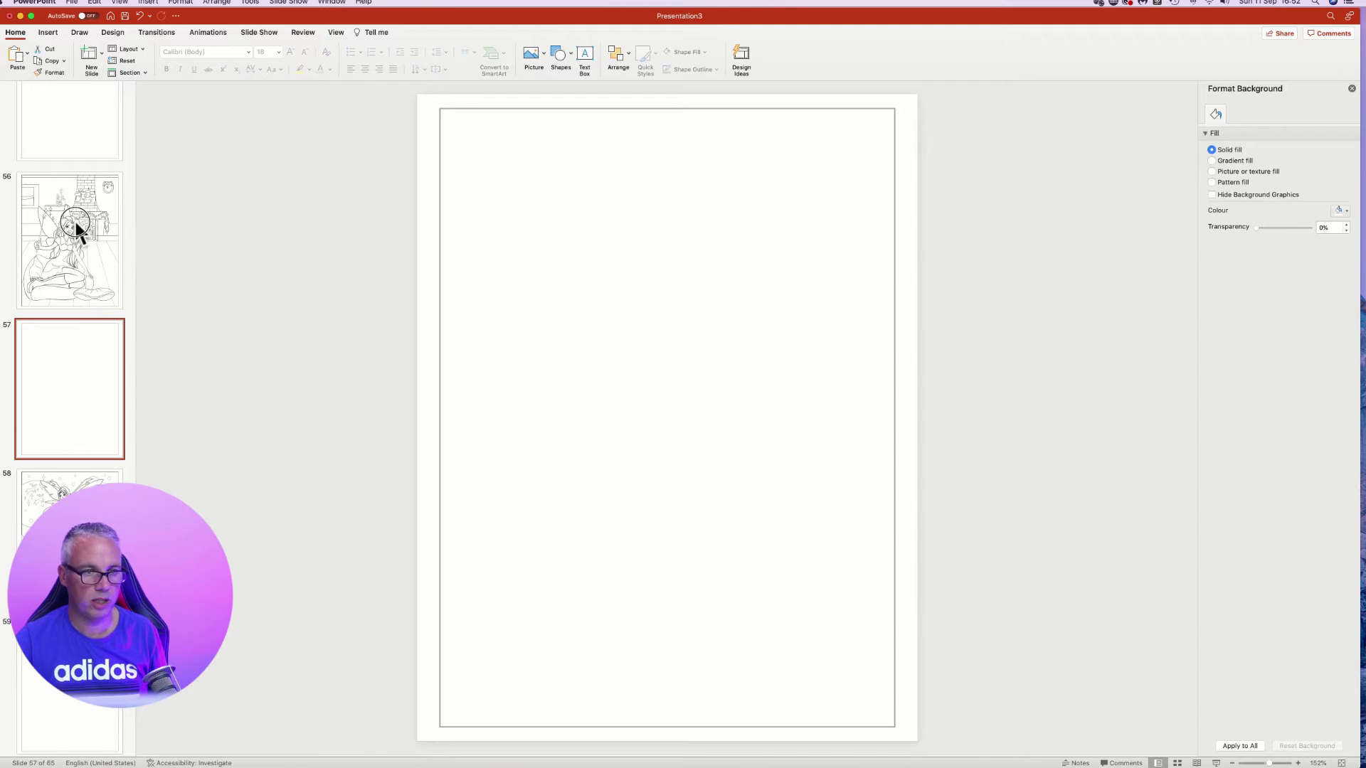
click(80, 235)
scroll(83, 281, up, 20)
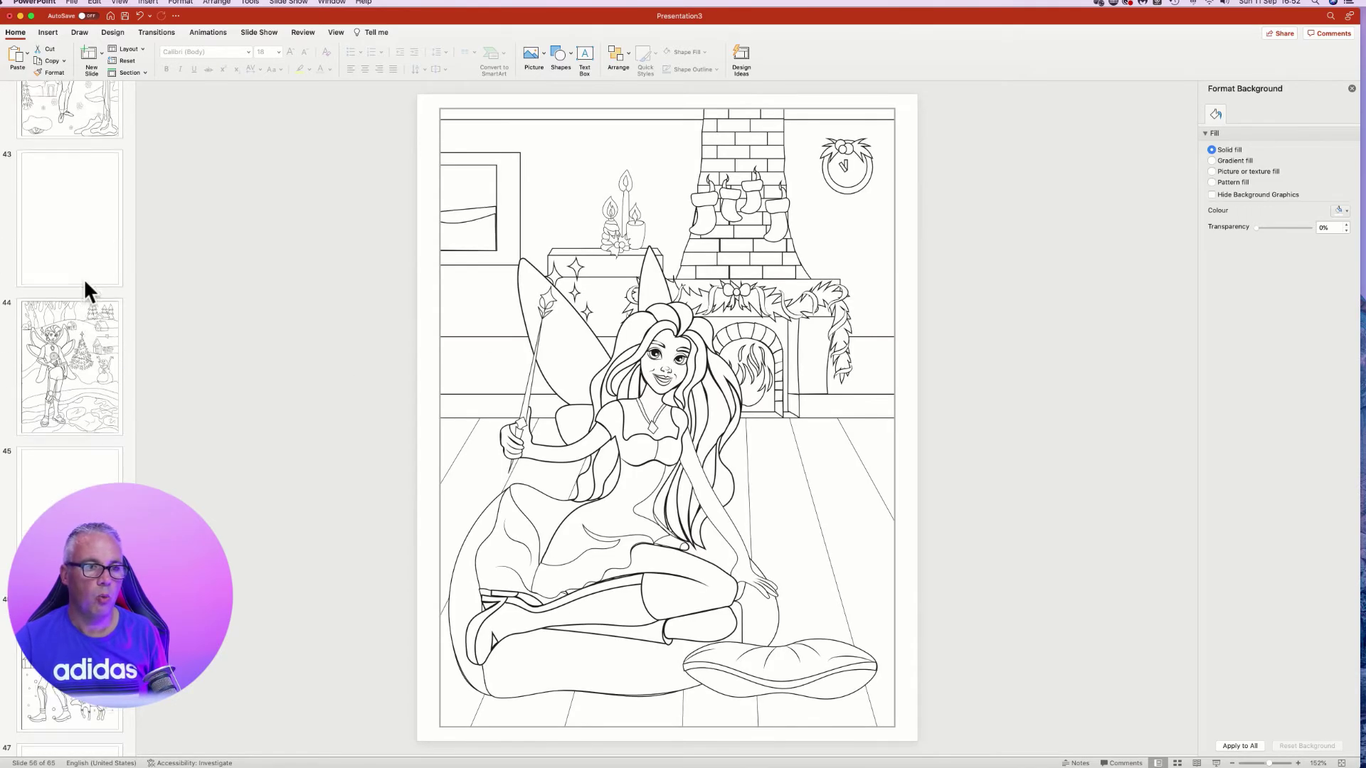
scroll(83, 279, down, 20)
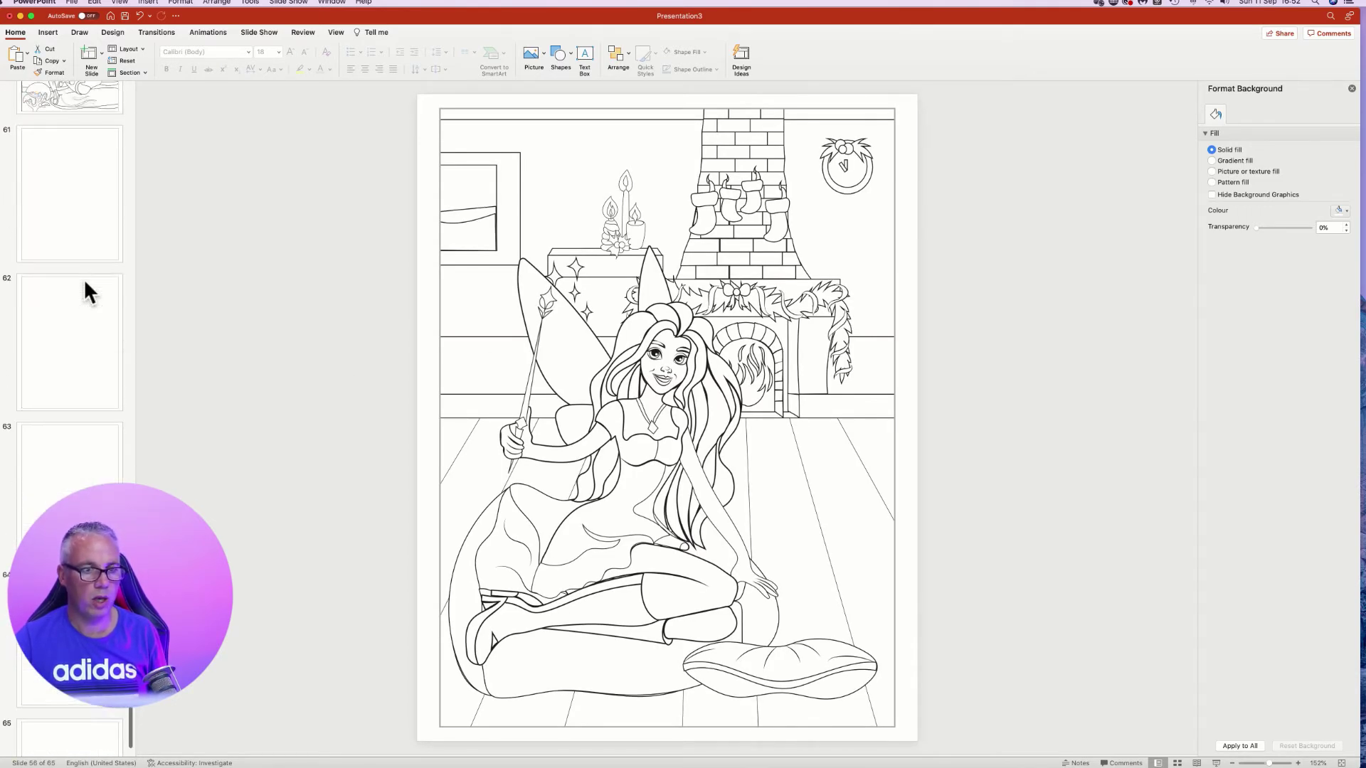
scroll(83, 279, up, 2)
scroll(83, 279, down, 3)
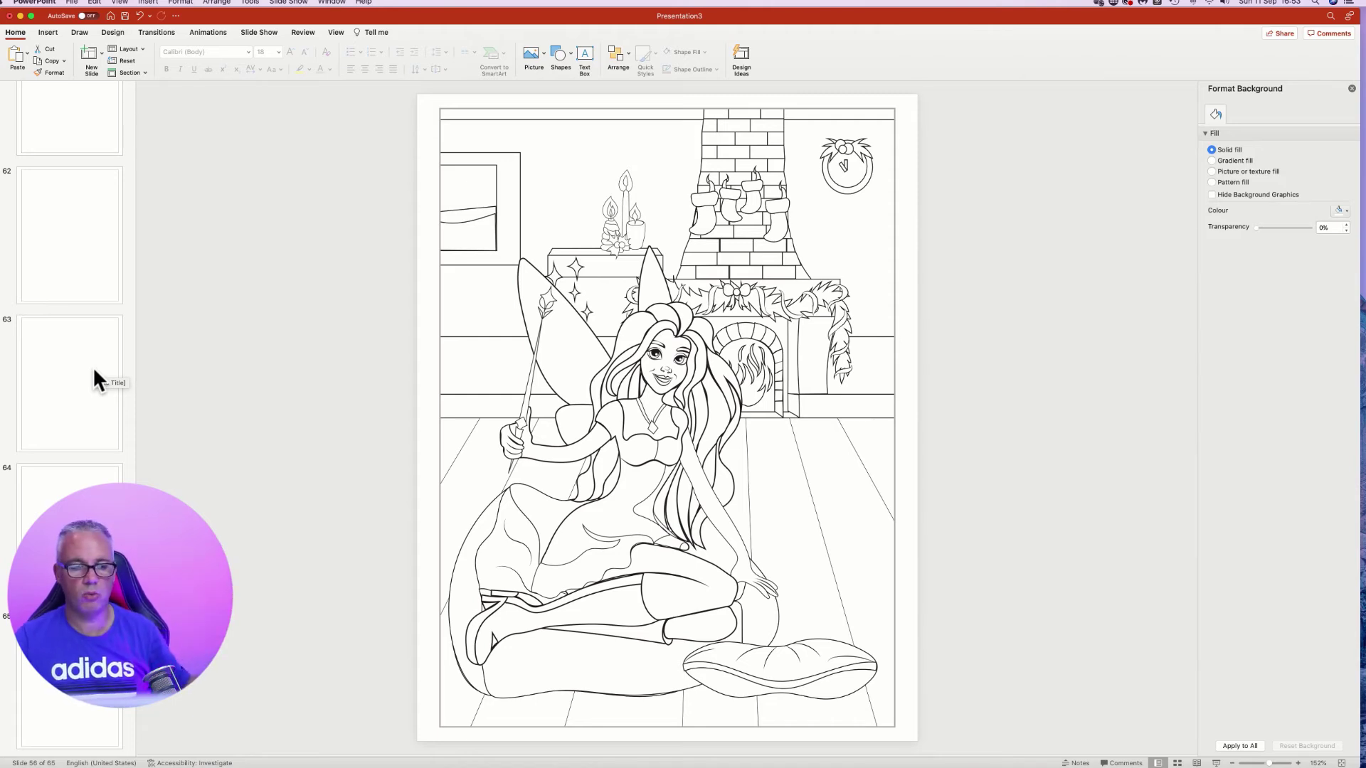
scroll(94, 371, up, 1)
scroll(93, 371, up, 20)
scroll(91, 373, up, 20)
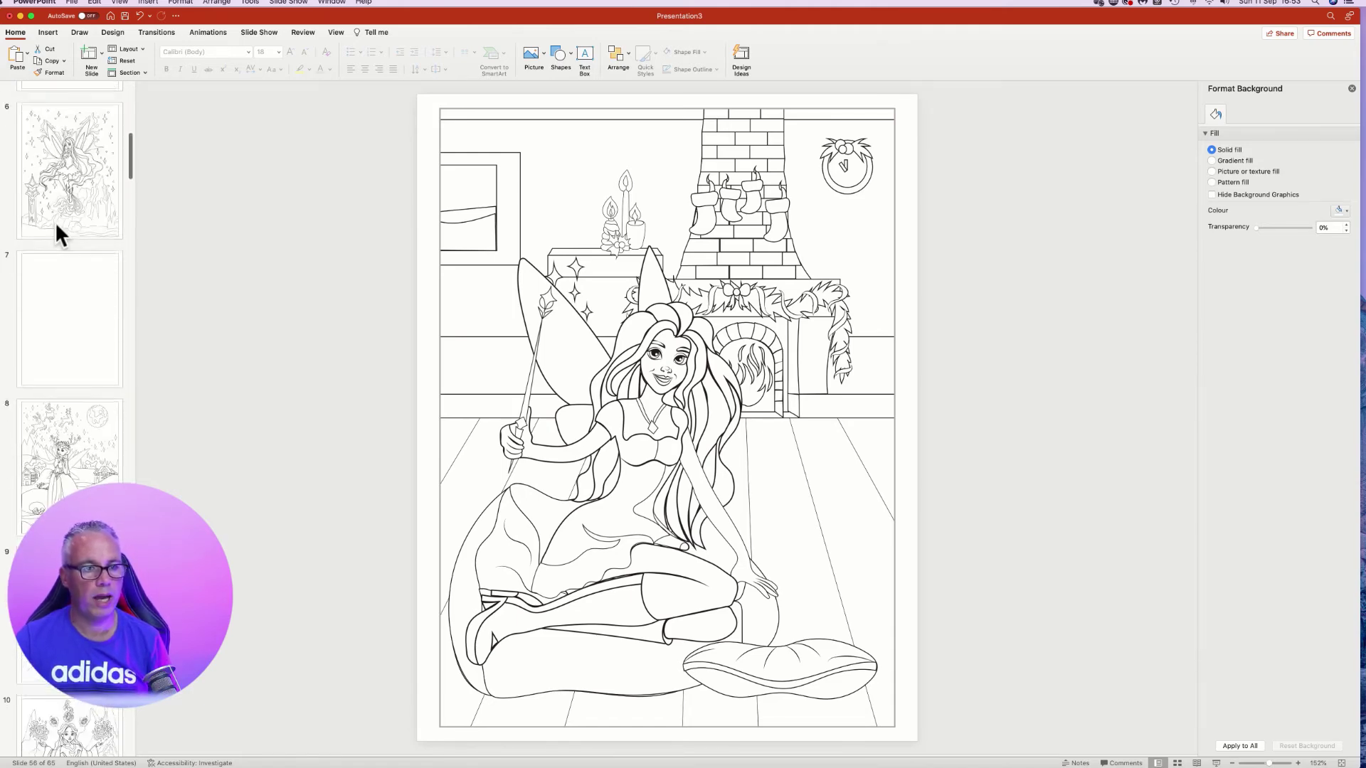
scroll(56, 226, up, 6)
Insert a copy of the blank bordered slide 1 directly before the first fairy page.
click(65, 148)
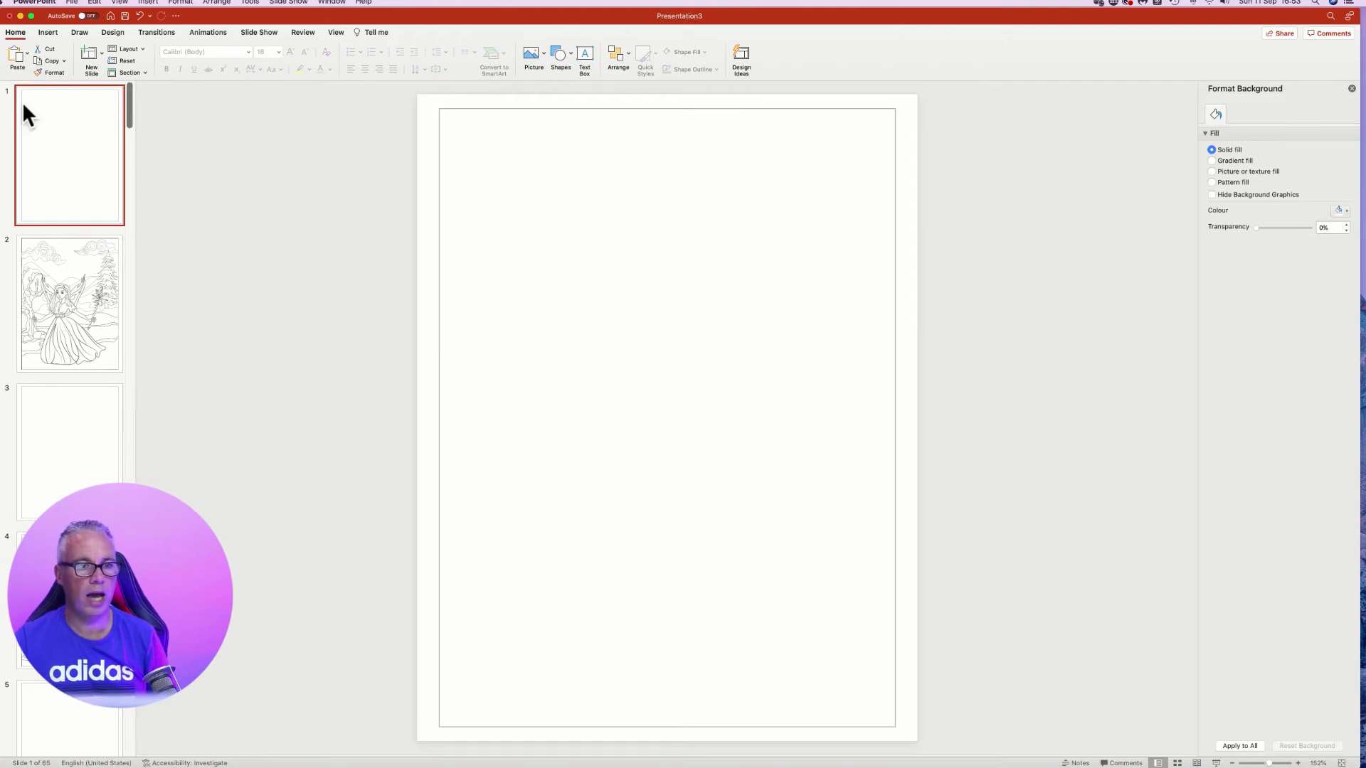
scroll(86, 164, up, 2)
click(65, 232)
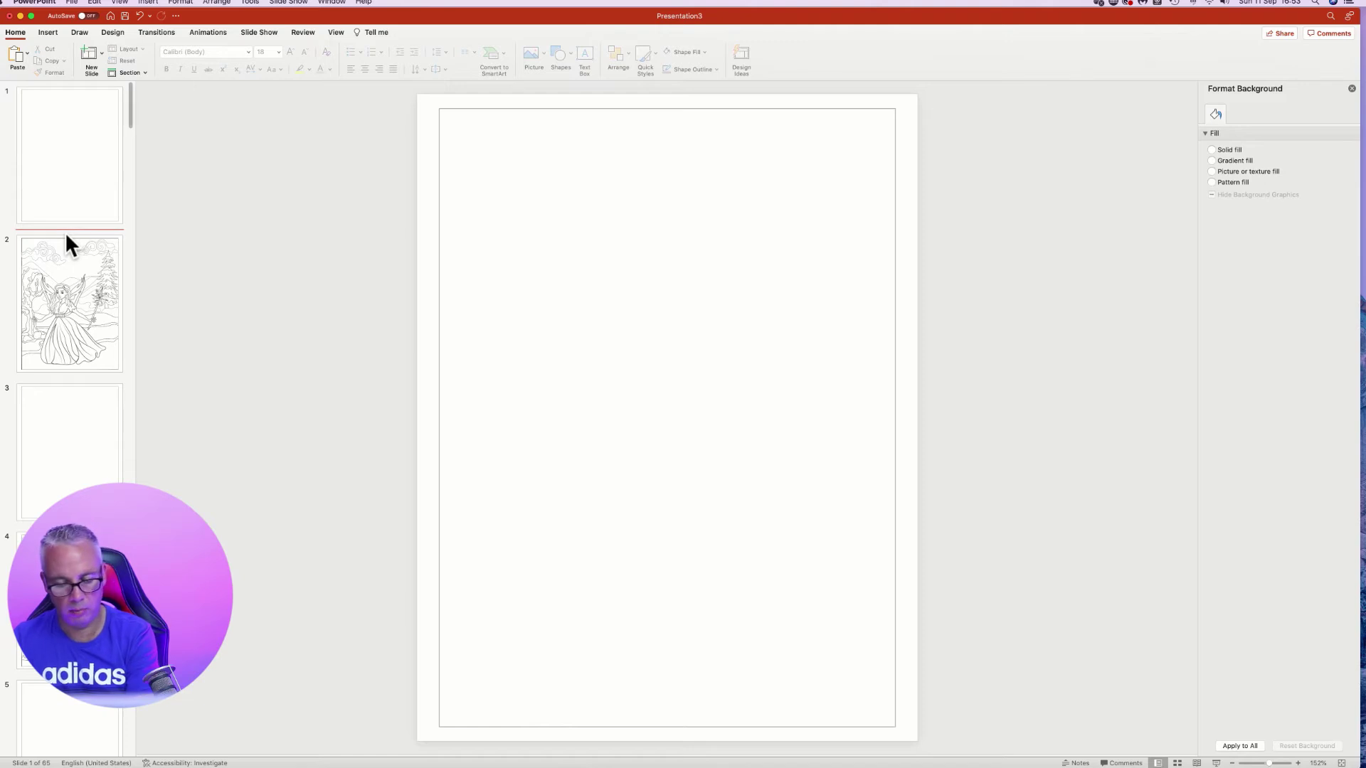
key(super+v)
Delete the border rectangle from slide 1, leaving the page empty.
click(61, 156)
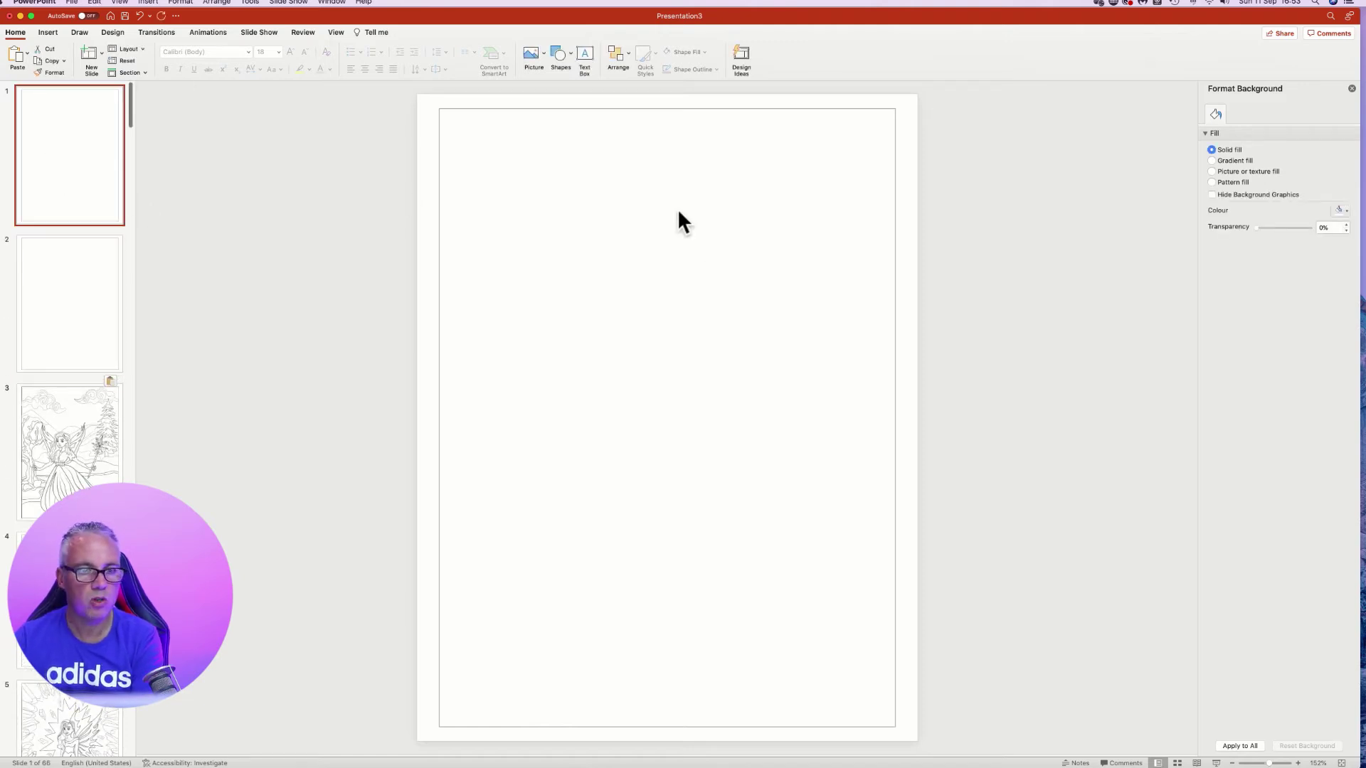
click(580, 109)
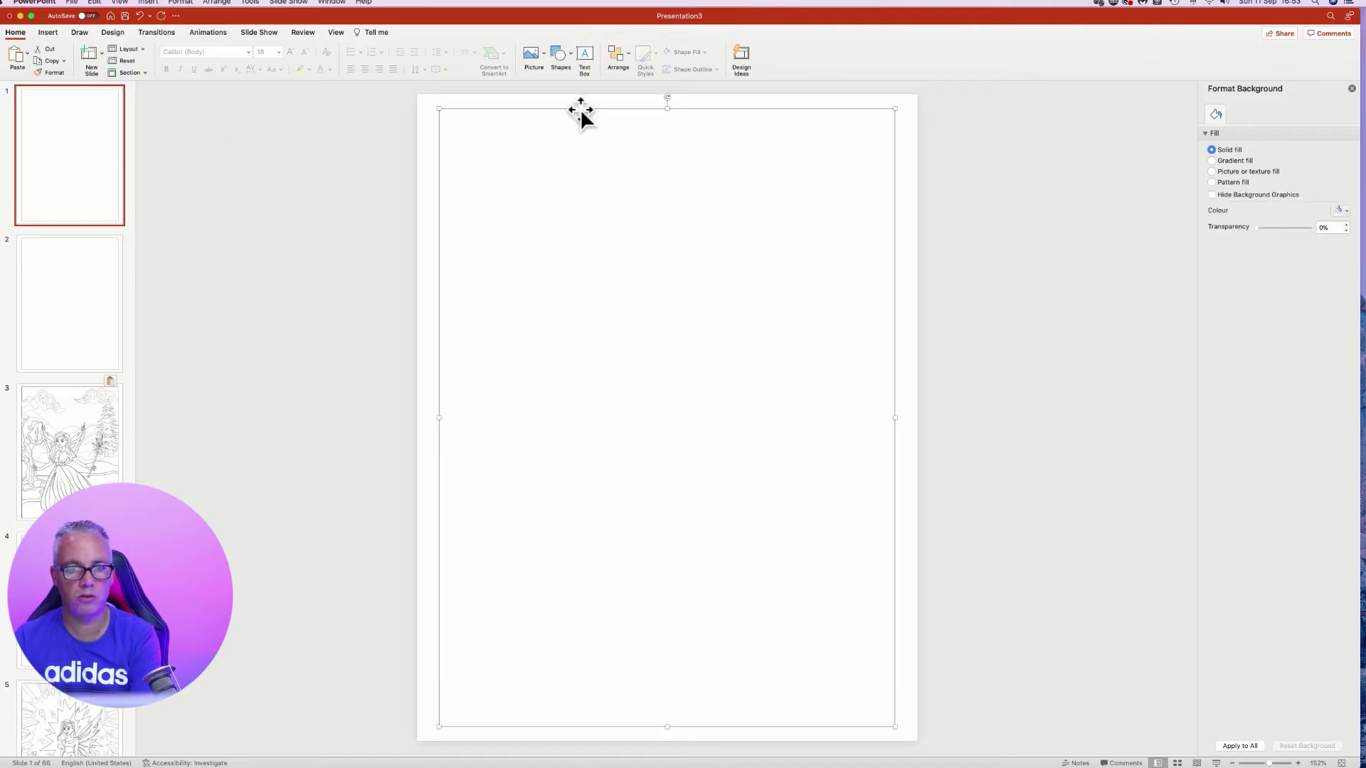
key(Delete)
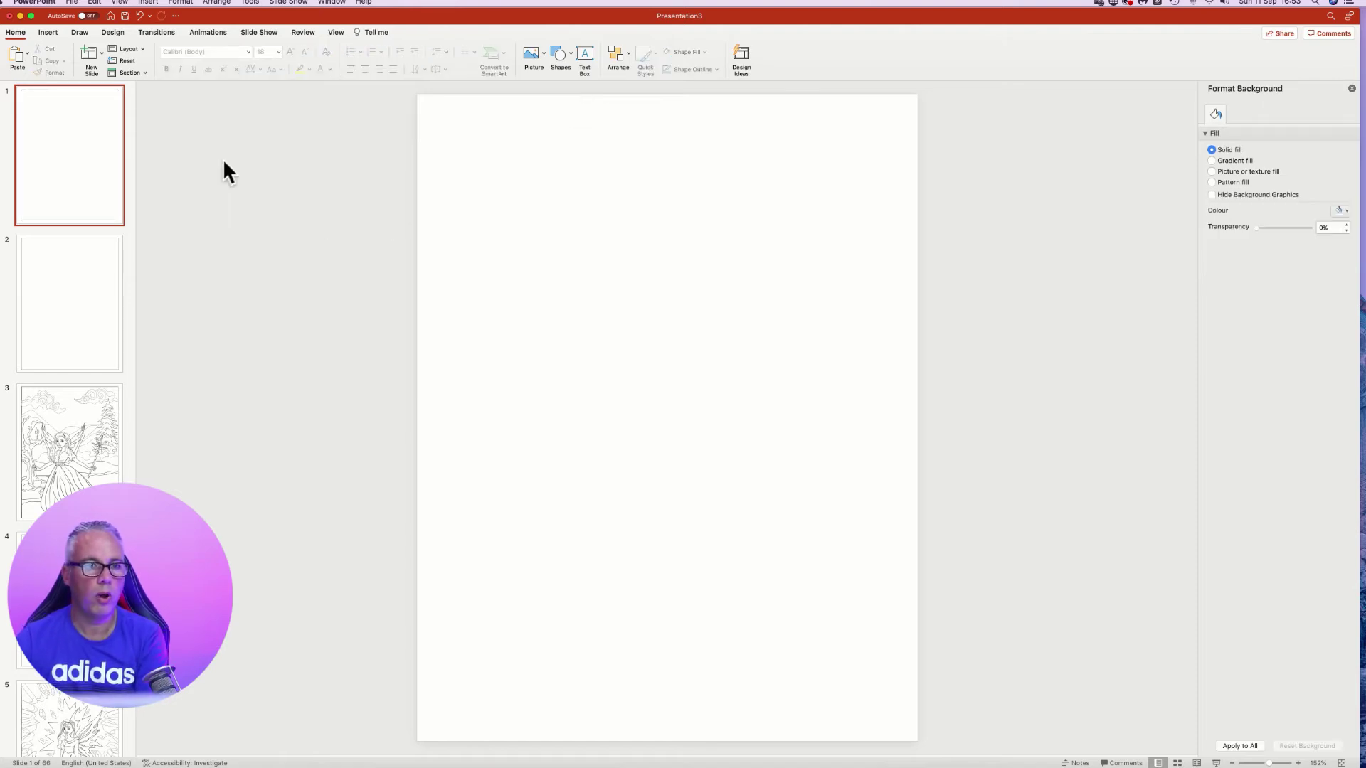
Draw a rounded rectangle about 7.42 cm high and 18.52 cm wide across the upper part of slide 1.
click(56, 32)
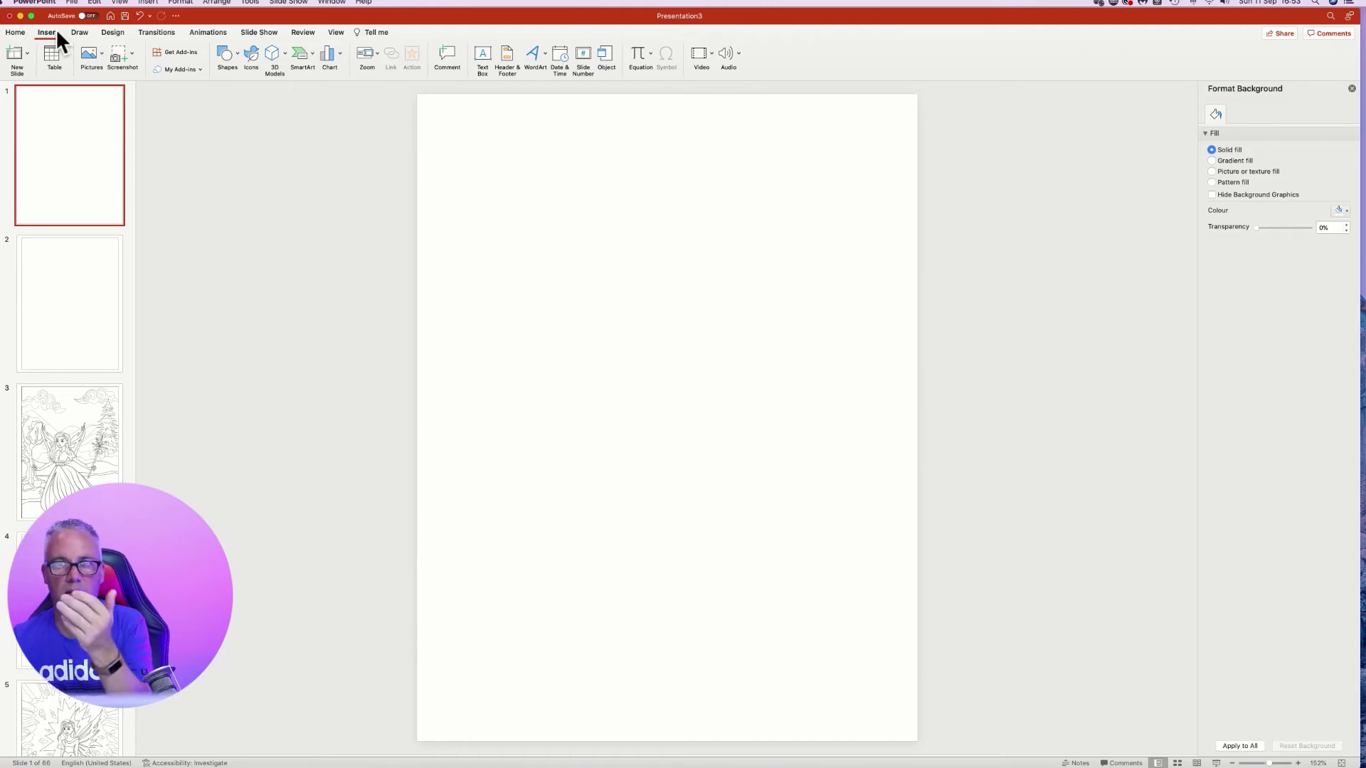
click(226, 56)
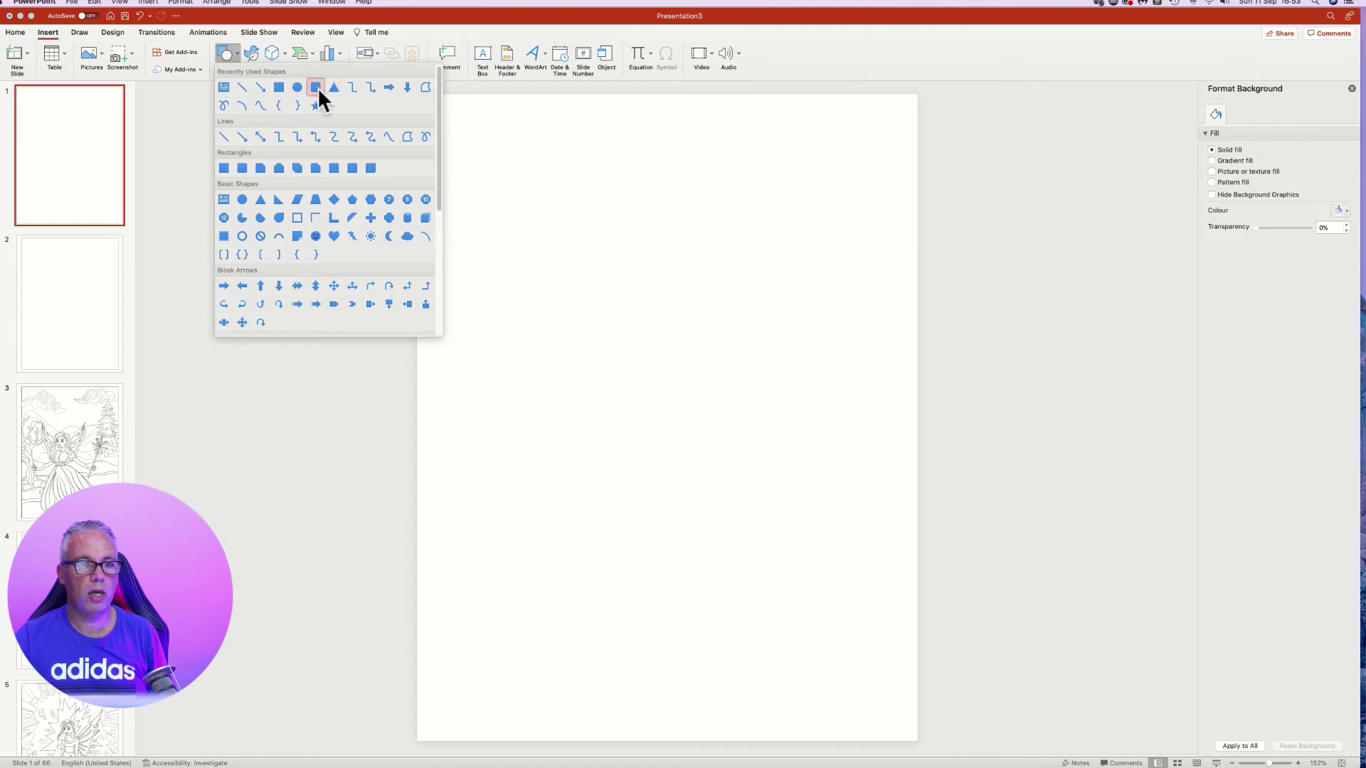
mouse_move(452, 210)
mouse_down()
mouse_move(676, 330)
mouse_move(882, 382)
mouse_up()
drag(613, 213, 611, 208)
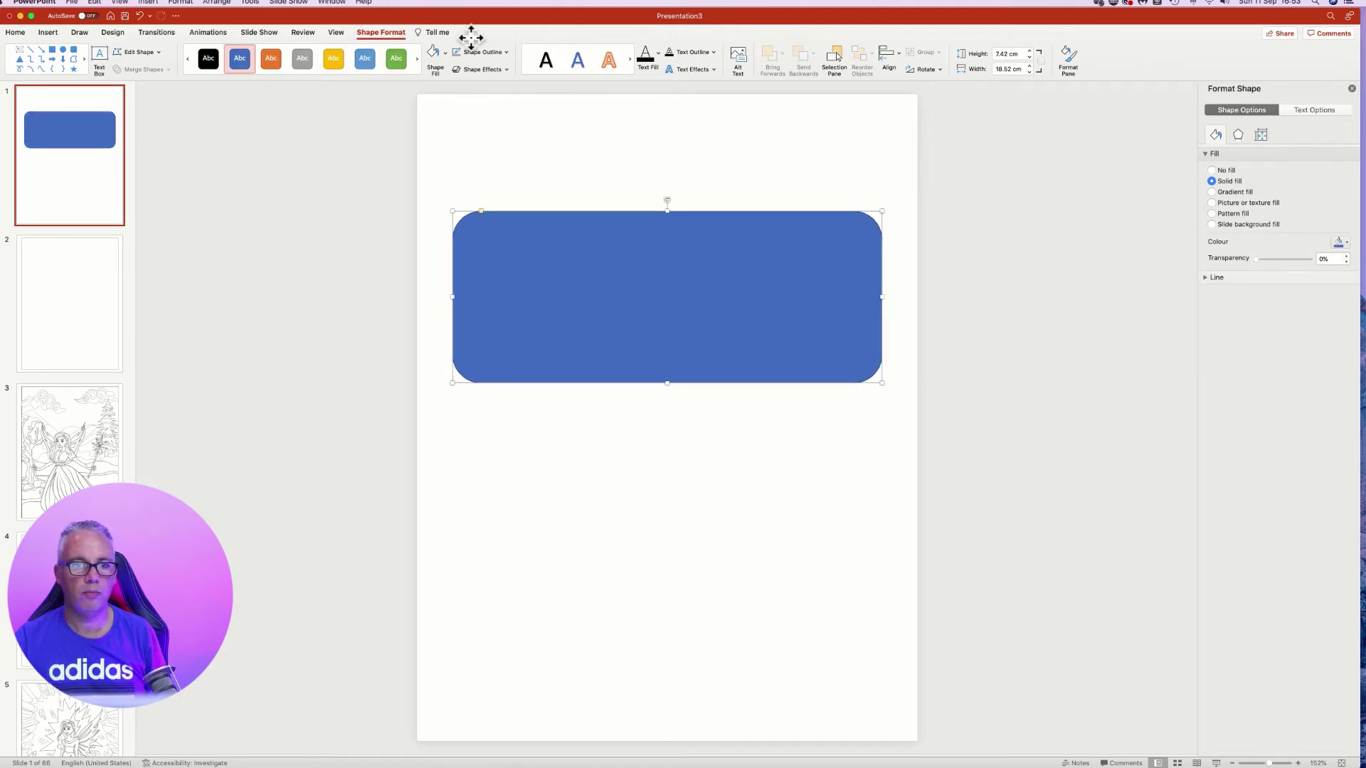
Remove the rounded rectangle's fill and give it a black outline.
click(436, 54)
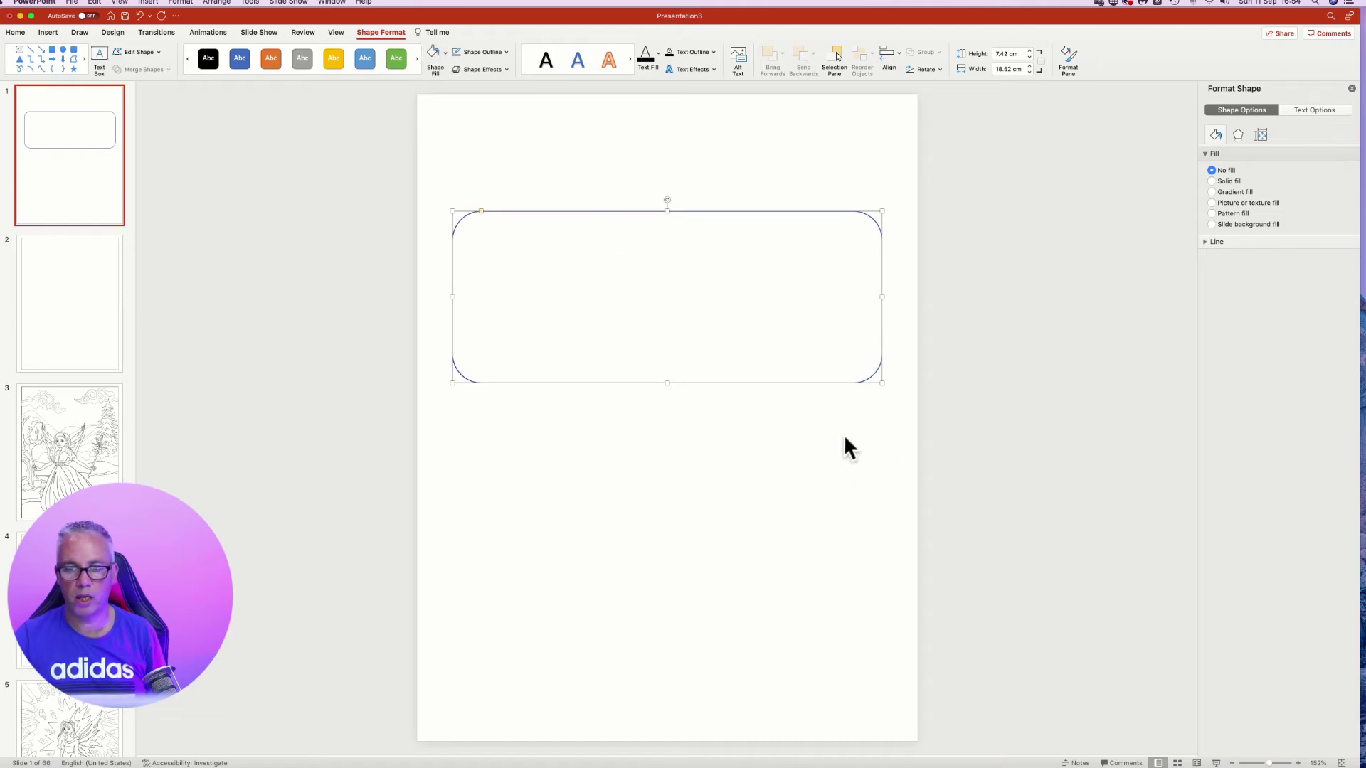
click(583, 204)
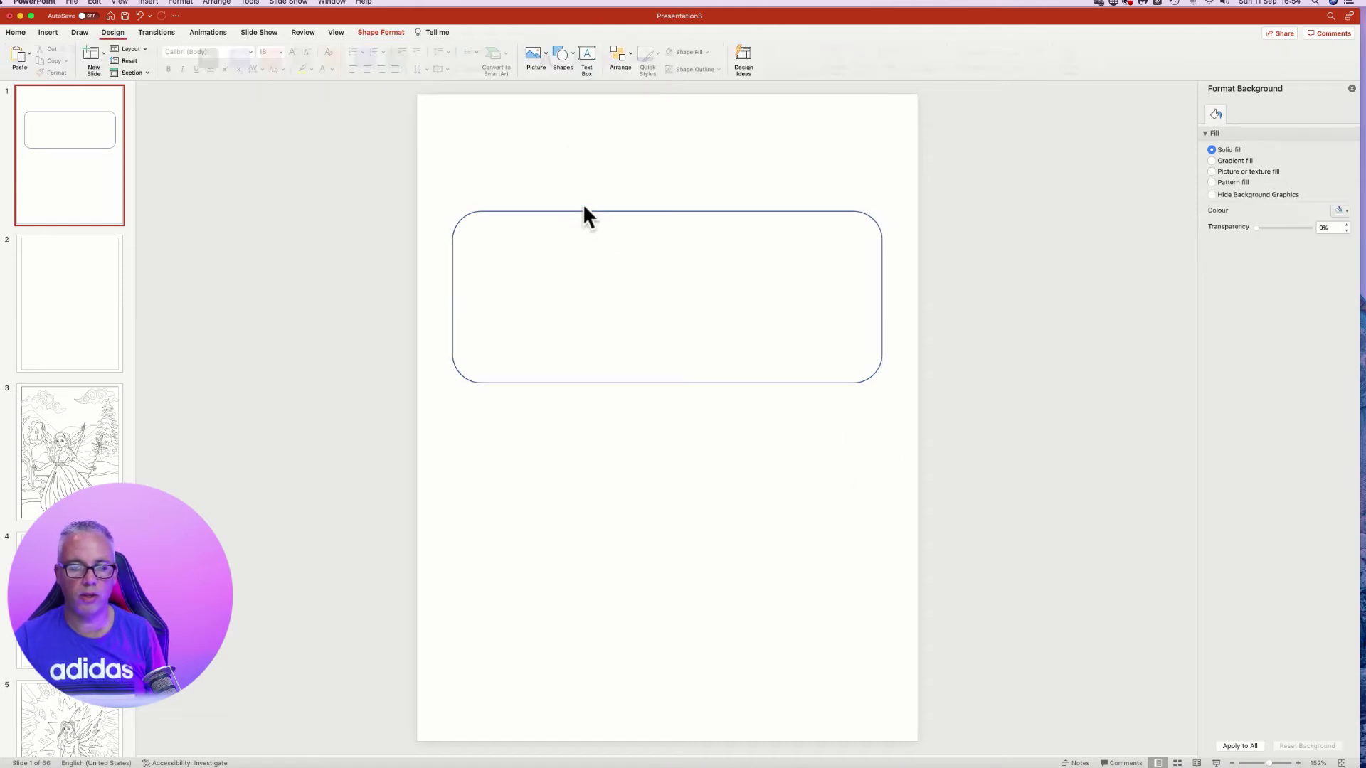
click(661, 213)
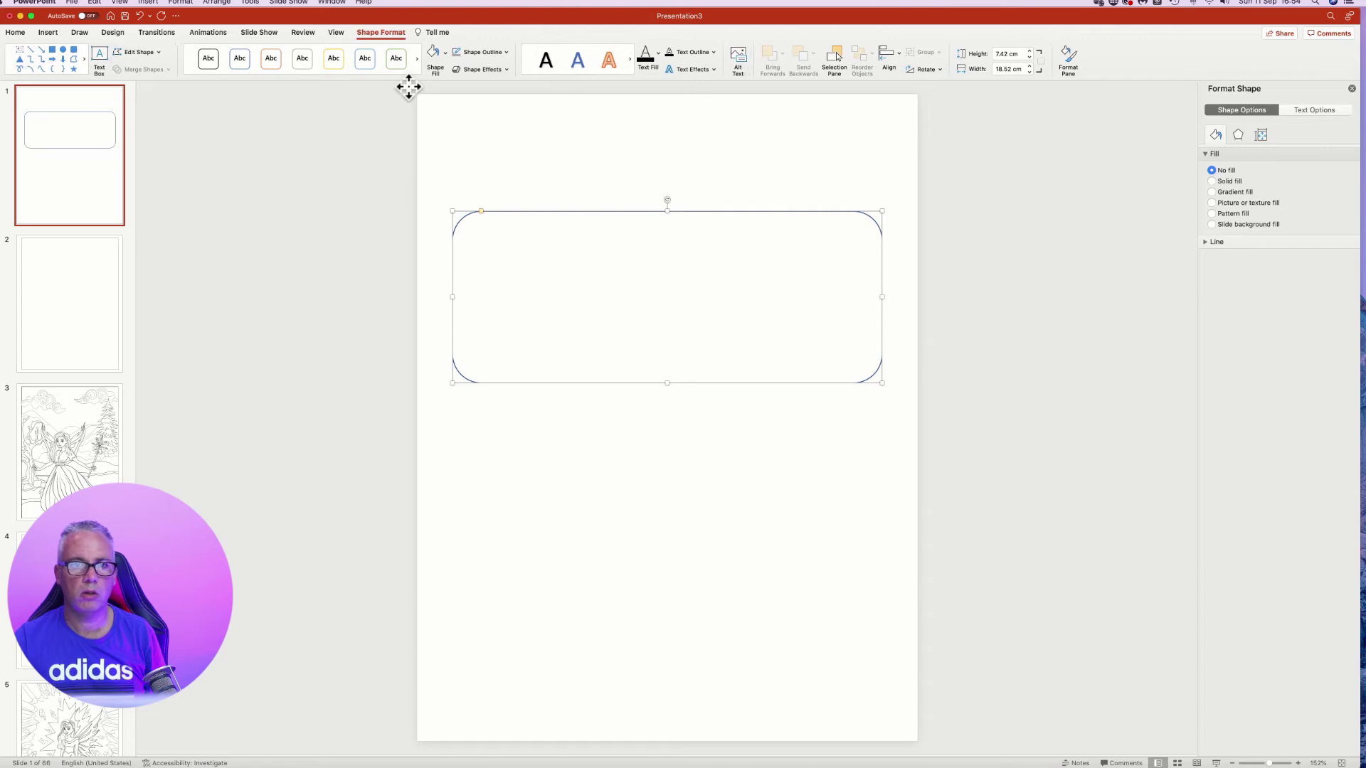
click(480, 52)
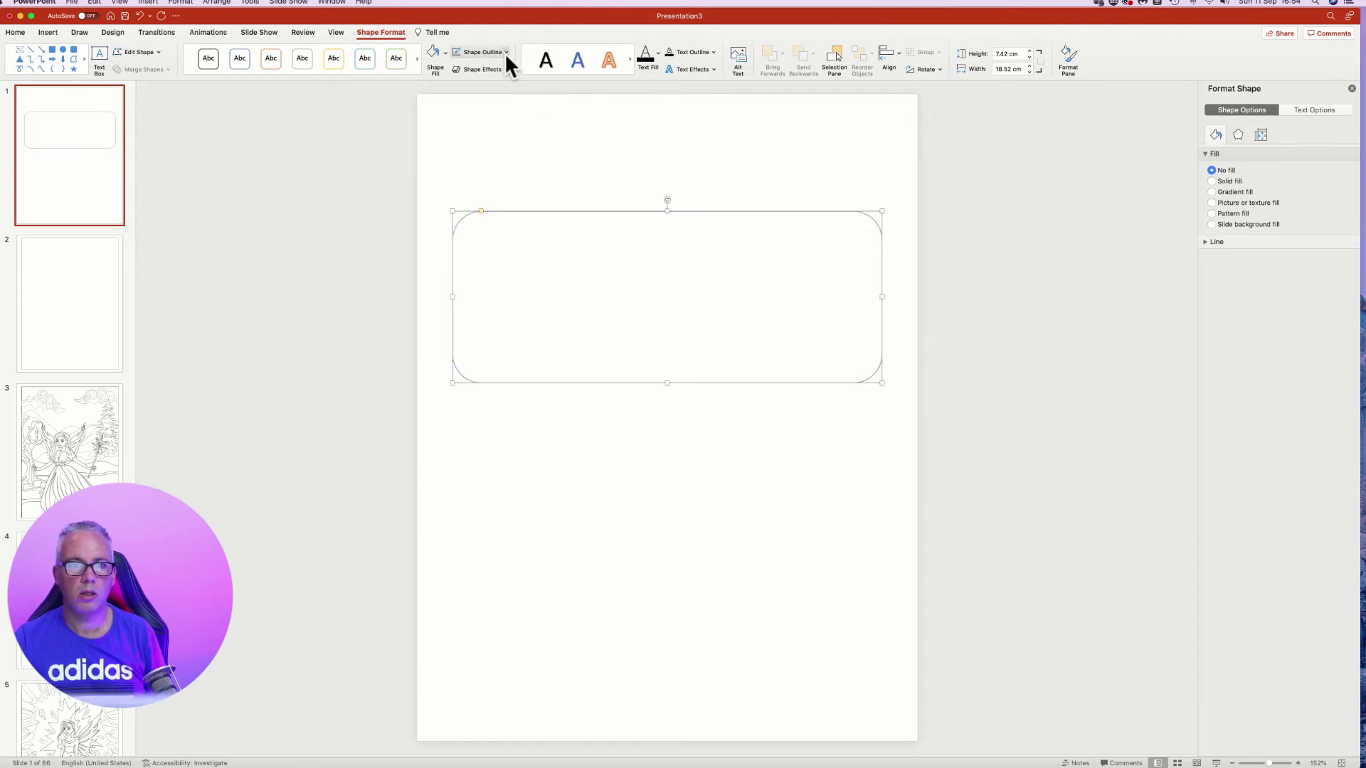
click(505, 53)
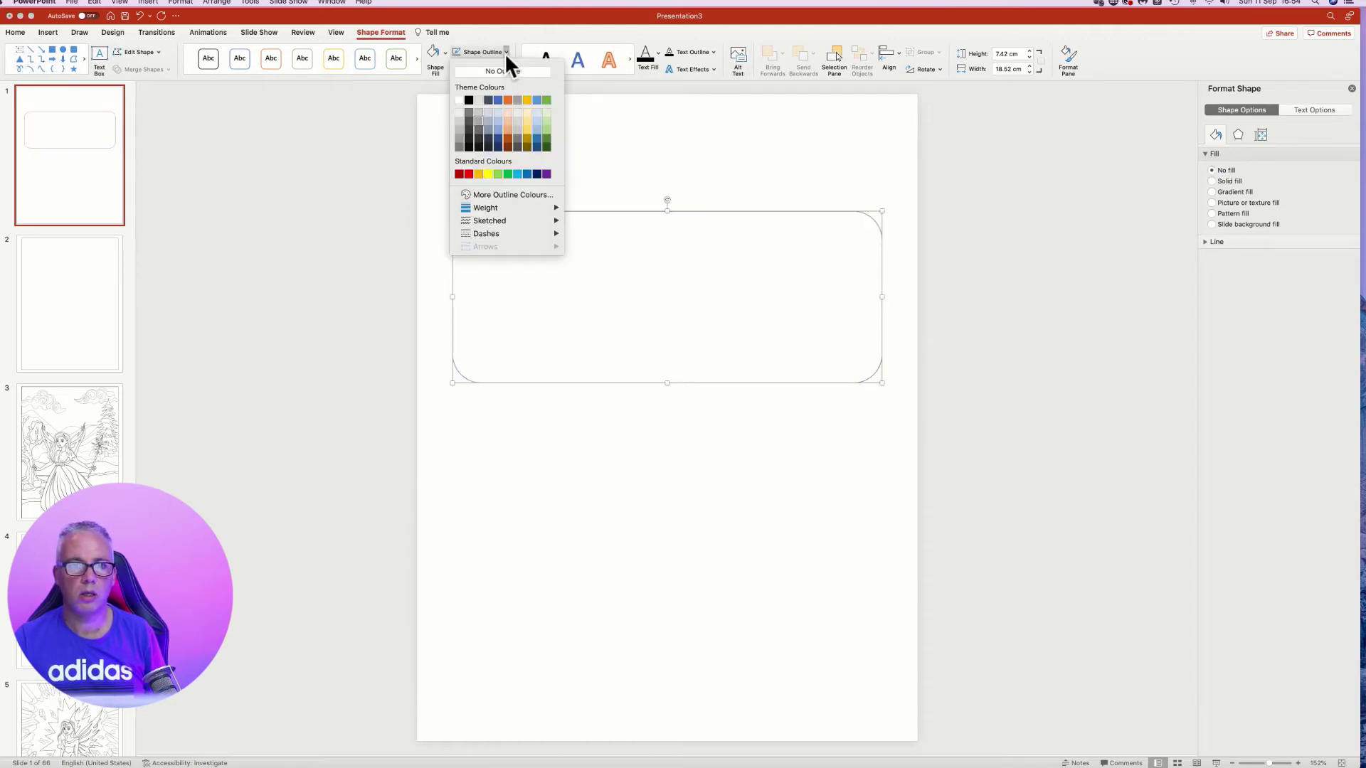
click(467, 112)
click(596, 130)
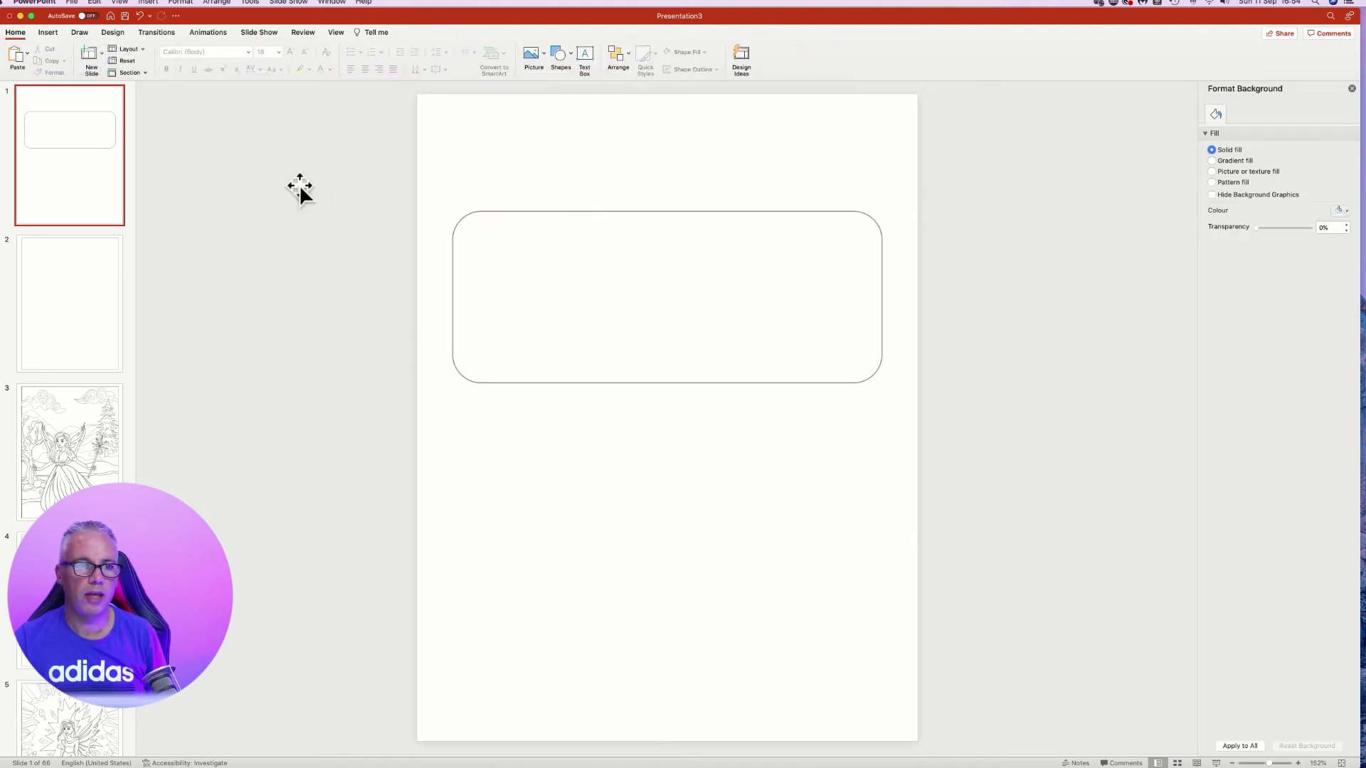
Draw a horizontal line about 18.53 cm long across the upper part of the rounded rectangle and set its width to 0.75 pt.
click(48, 33)
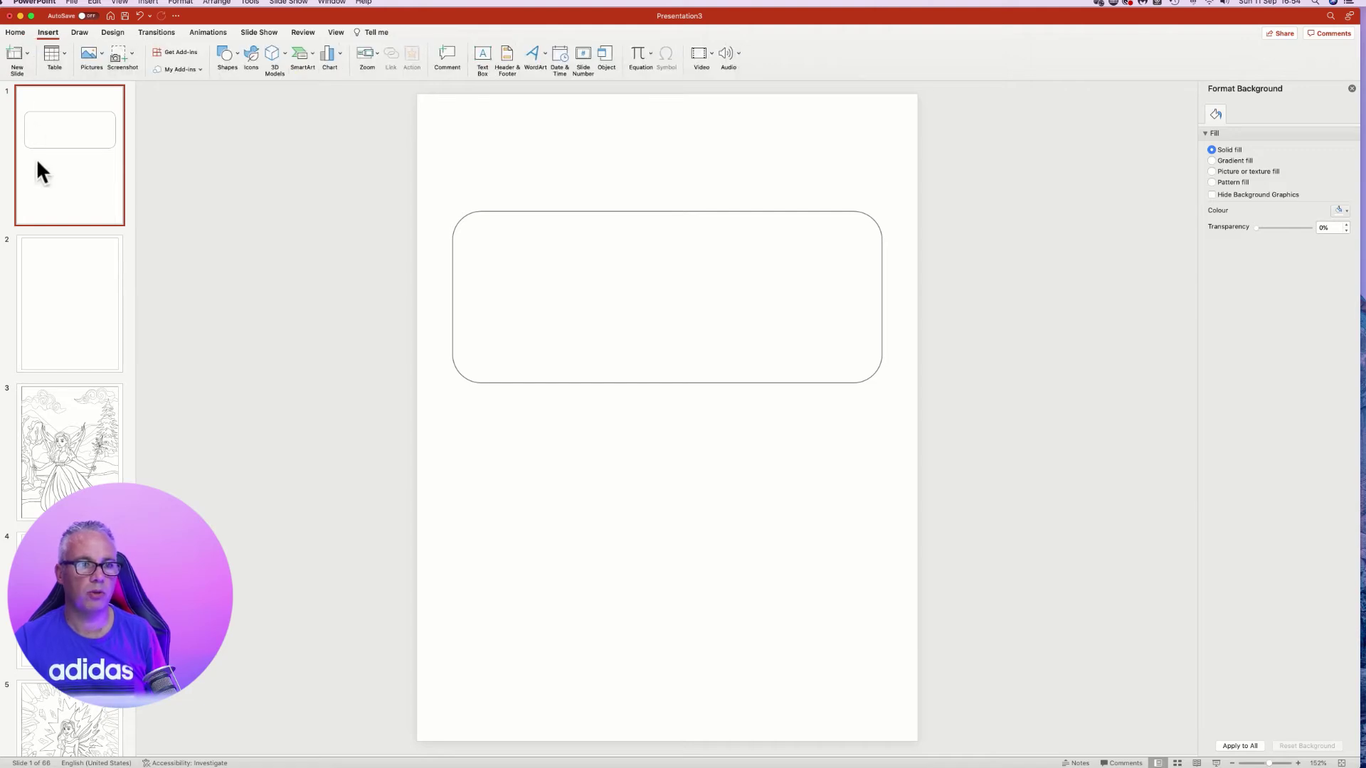
click(228, 53)
click(219, 135)
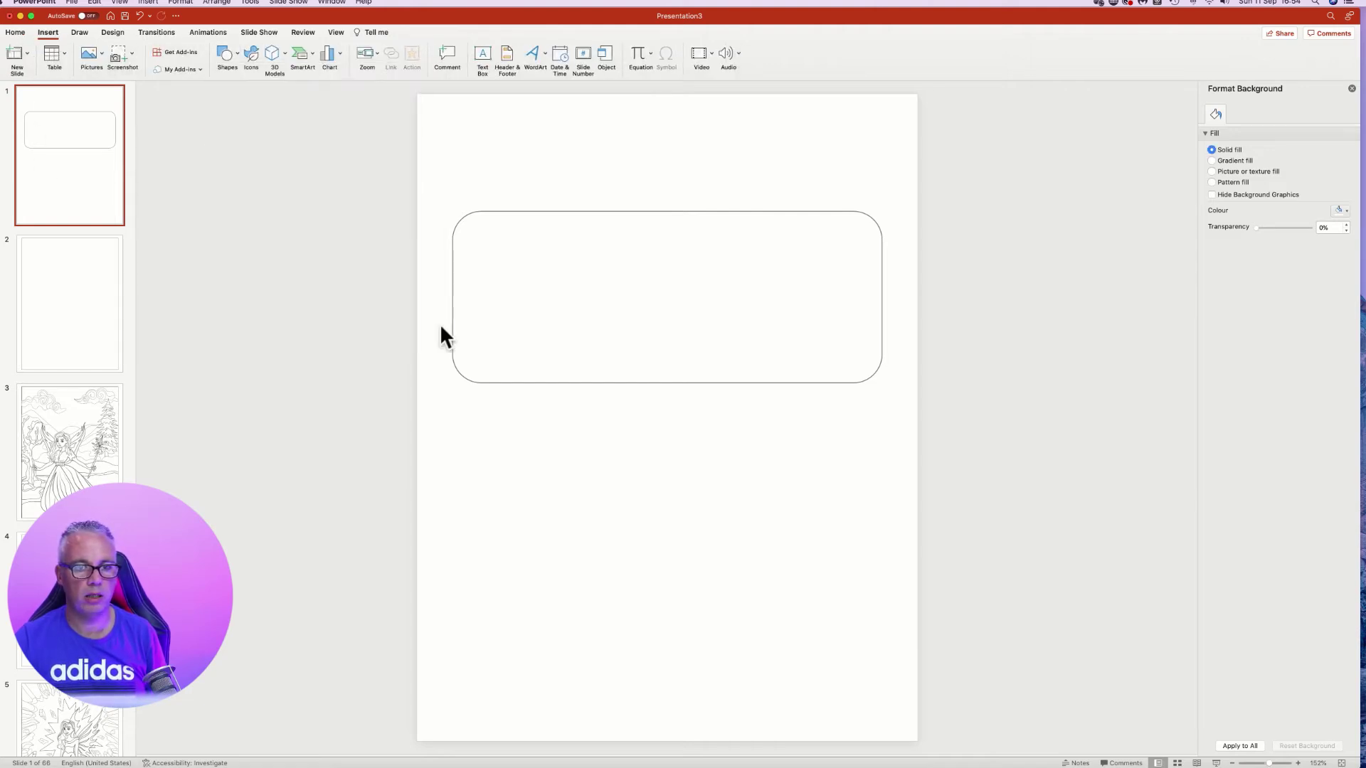
click(454, 274)
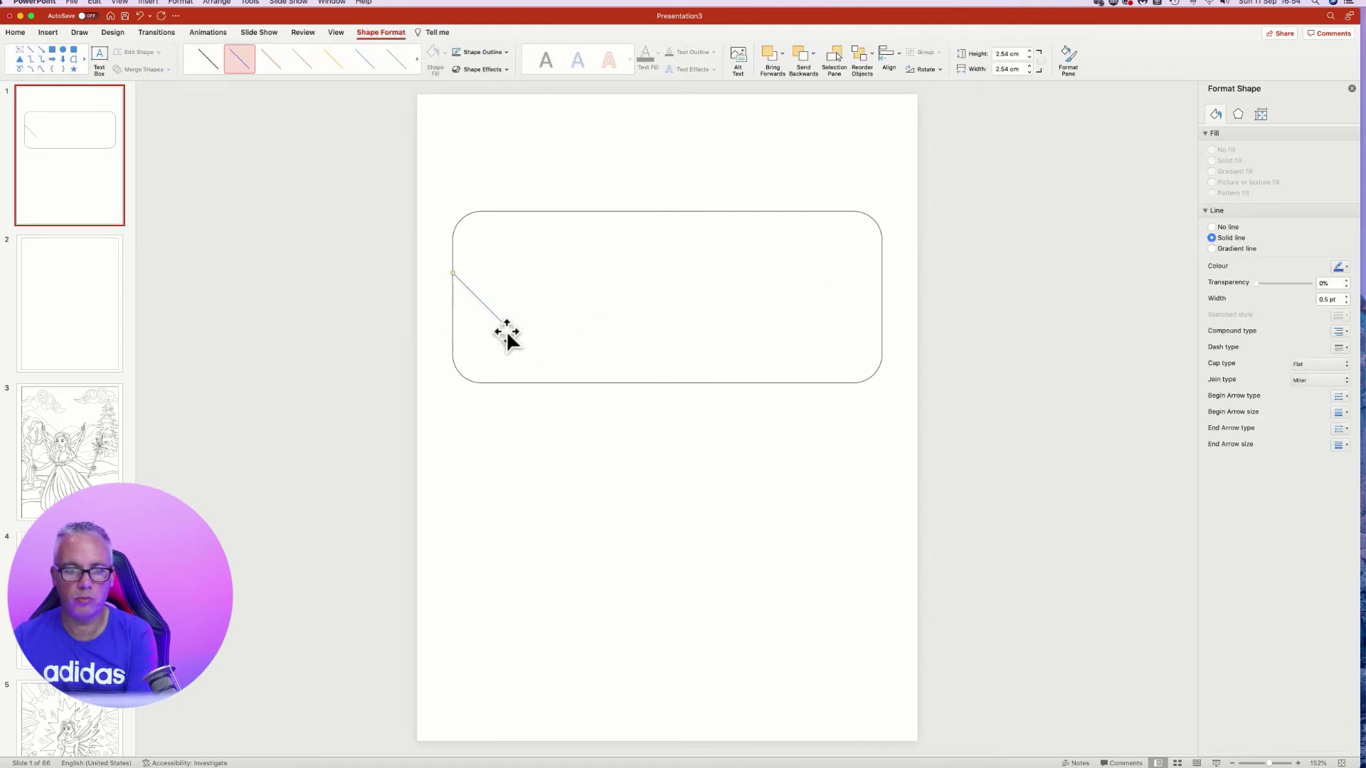
drag(514, 331, 883, 272)
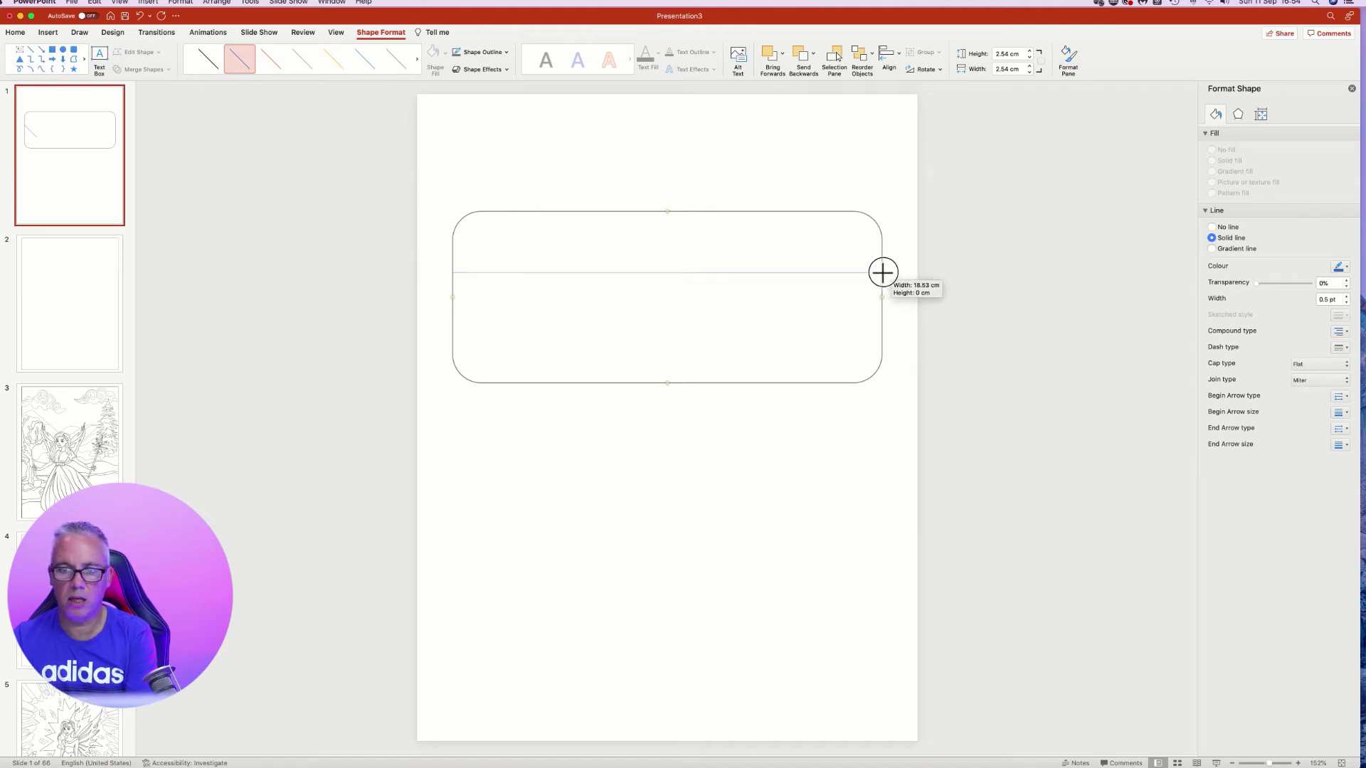
drag(883, 273, 882, 271)
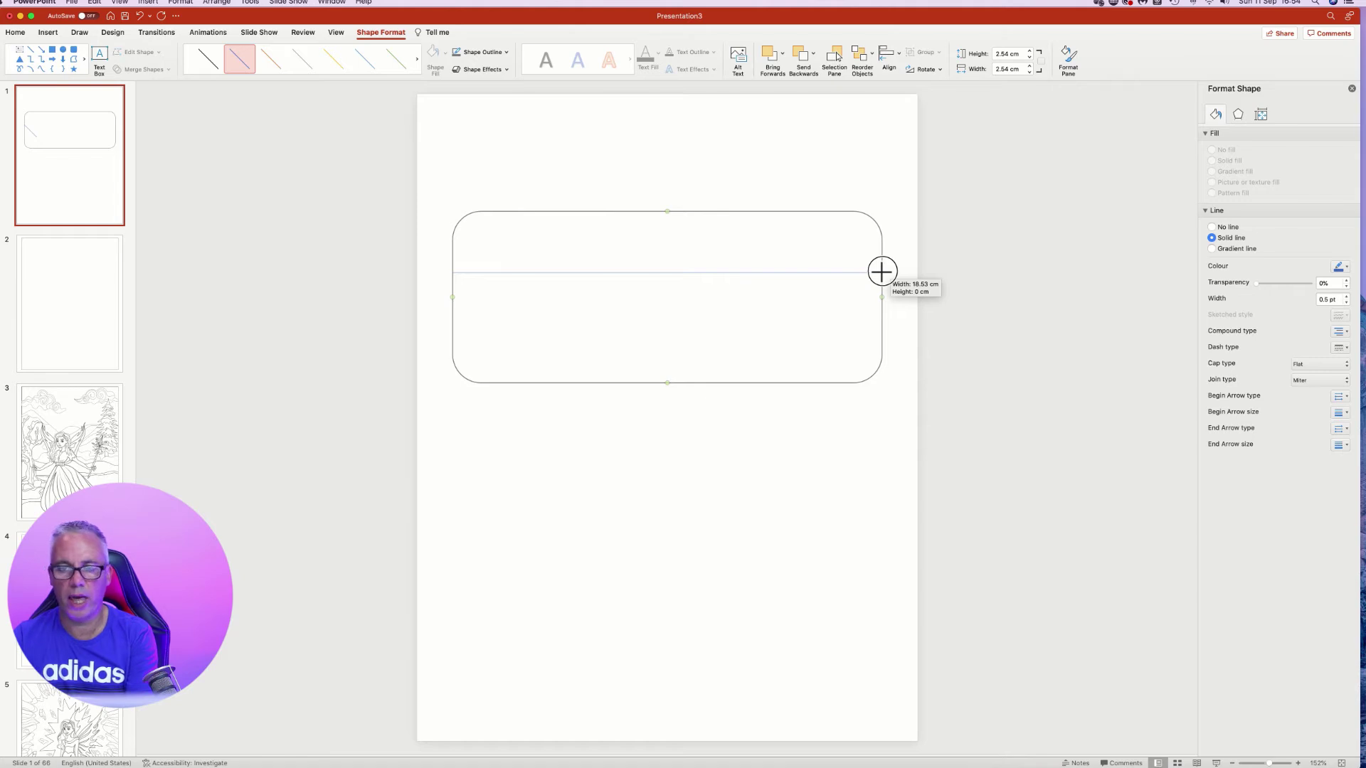
drag(882, 272, 883, 272)
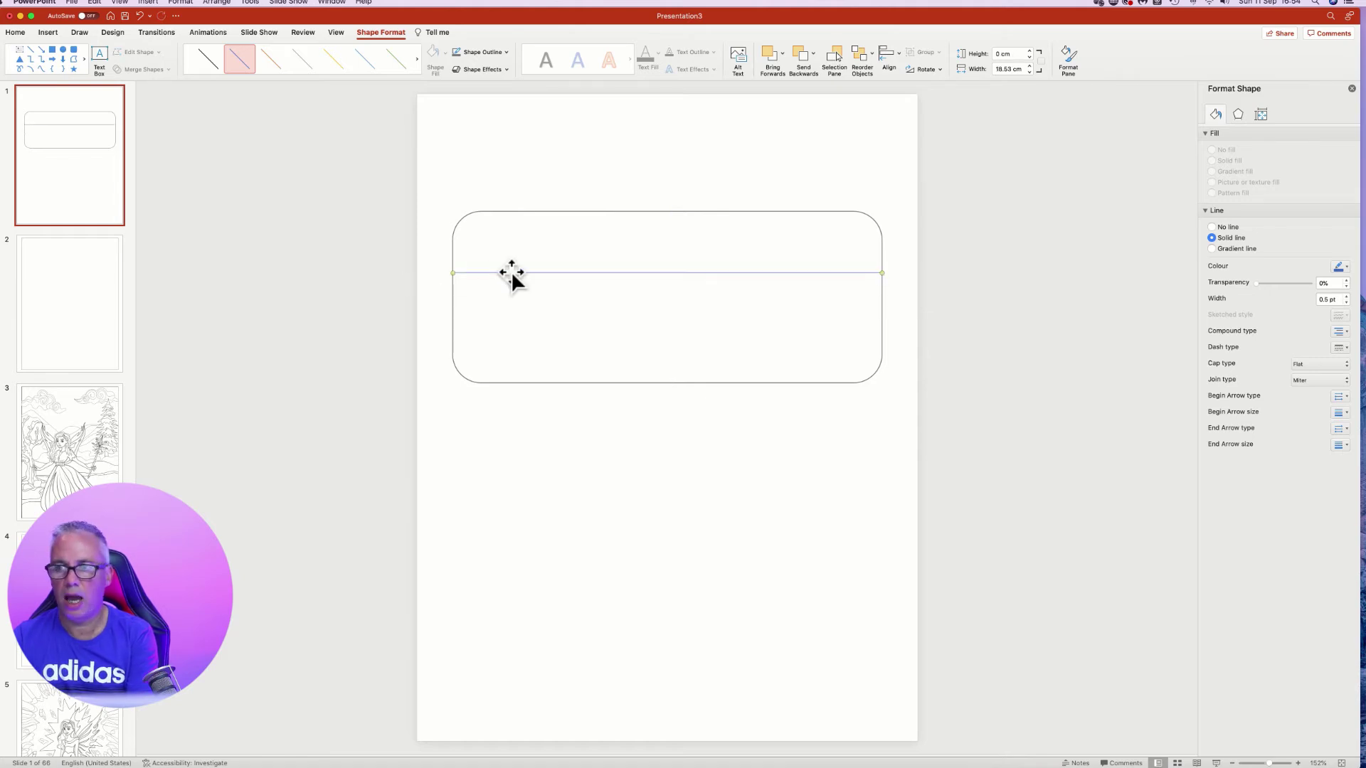
click(1347, 296)
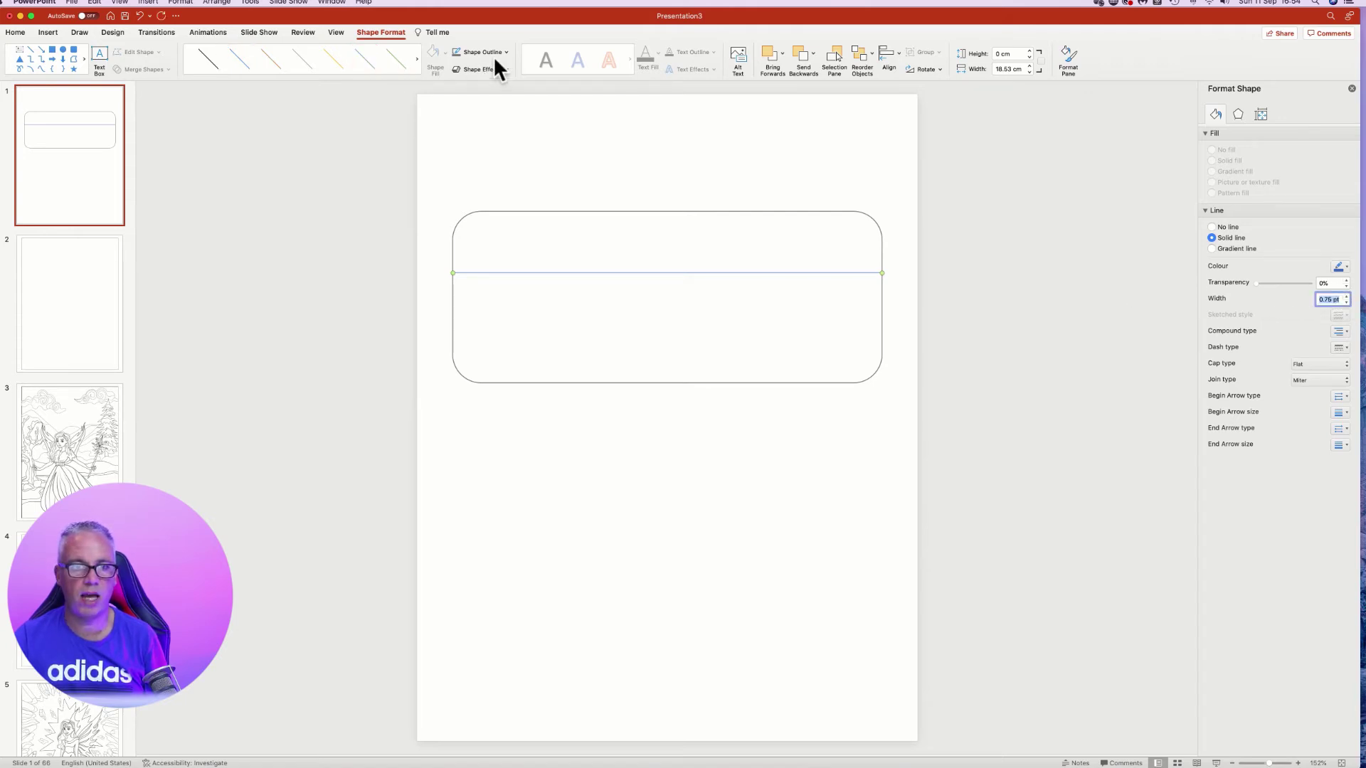
Recolour the horizontal line across the rounded rectangle on slide 1 light grey.
click(1340, 267)
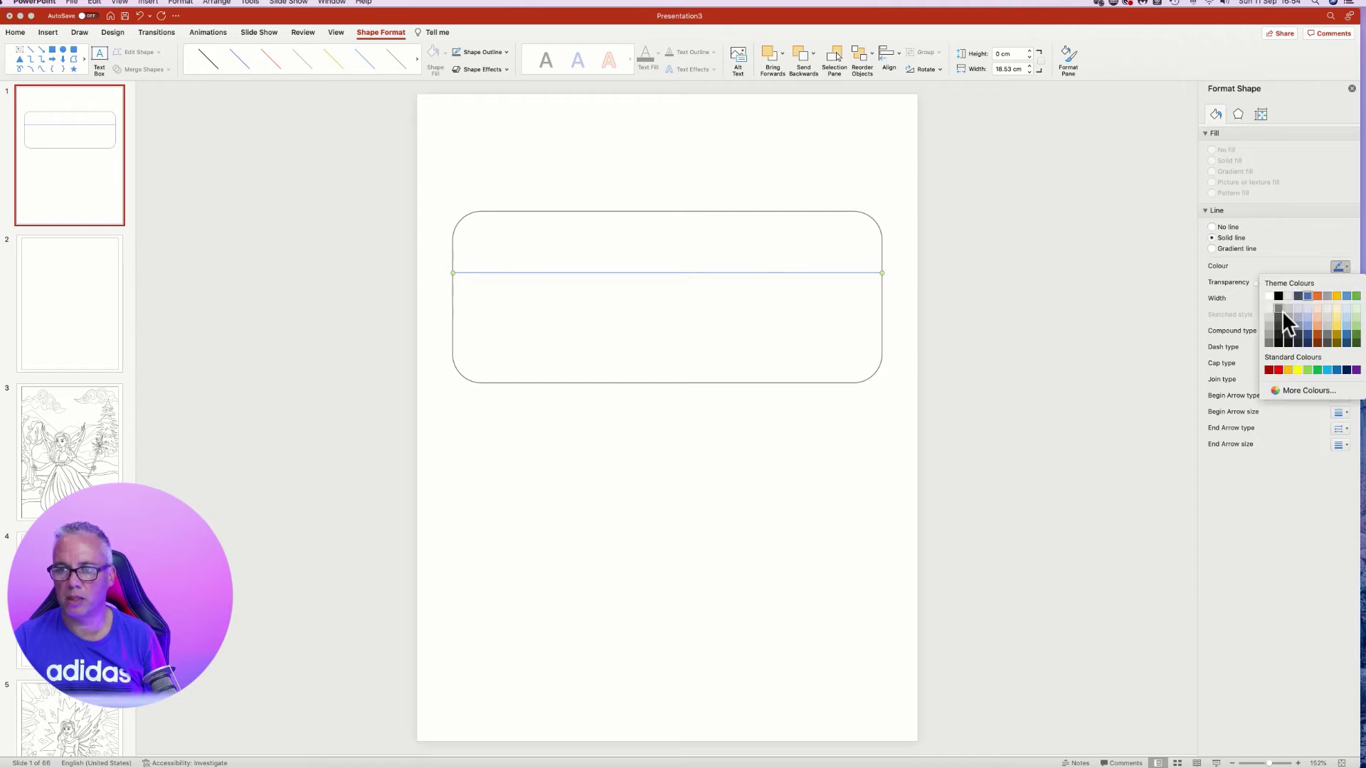
click(1288, 314)
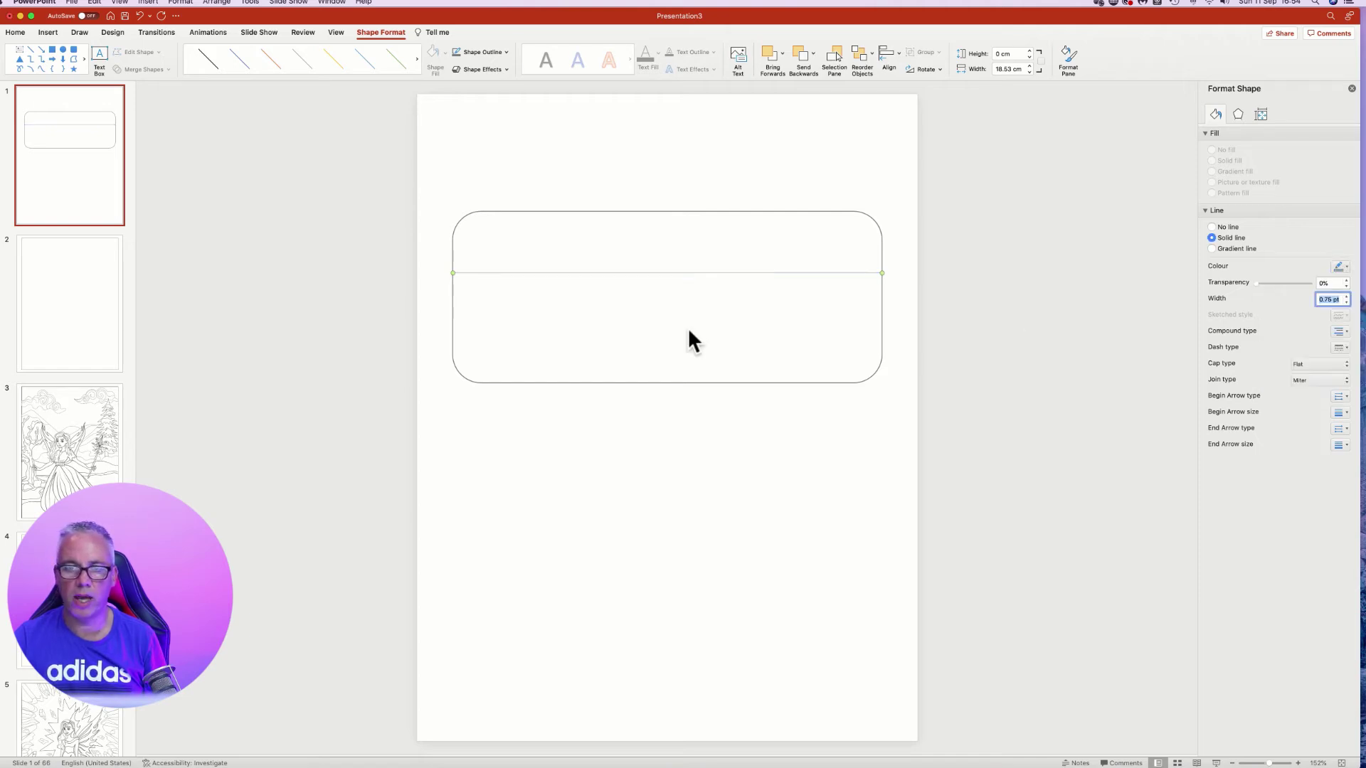
click(568, 283)
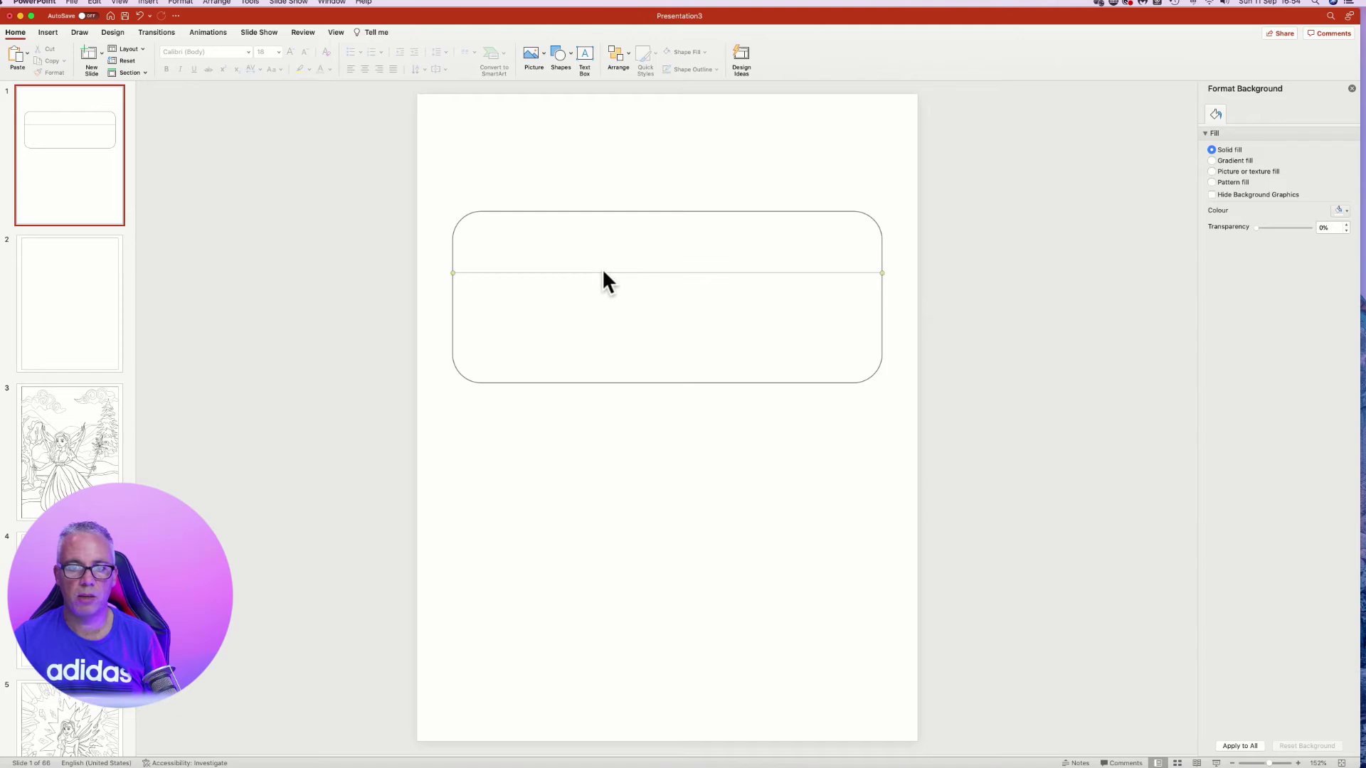
Duplicate the grey line and place the copy below it, across the lower part of the rounded rectangle.
click(603, 271)
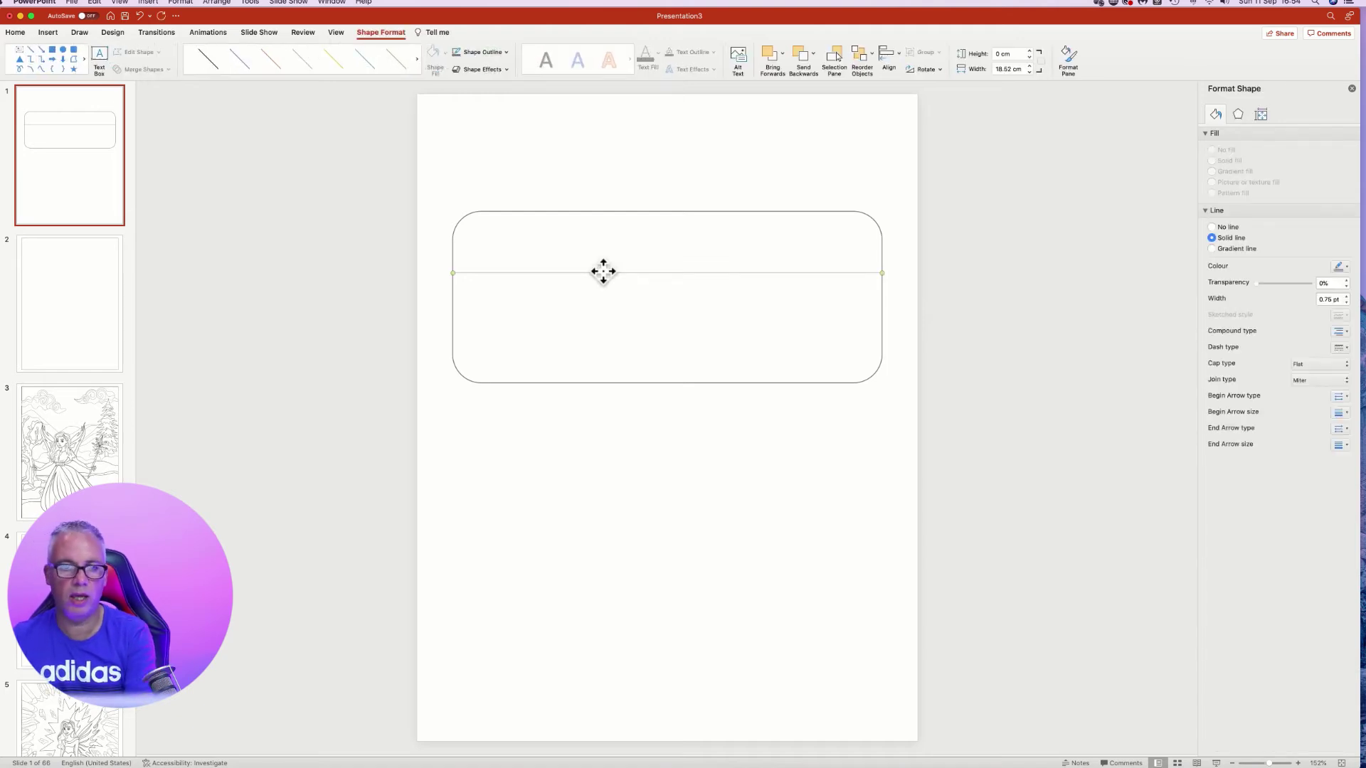
key(super+d)
drag(605, 274, 595, 321)
click(609, 275)
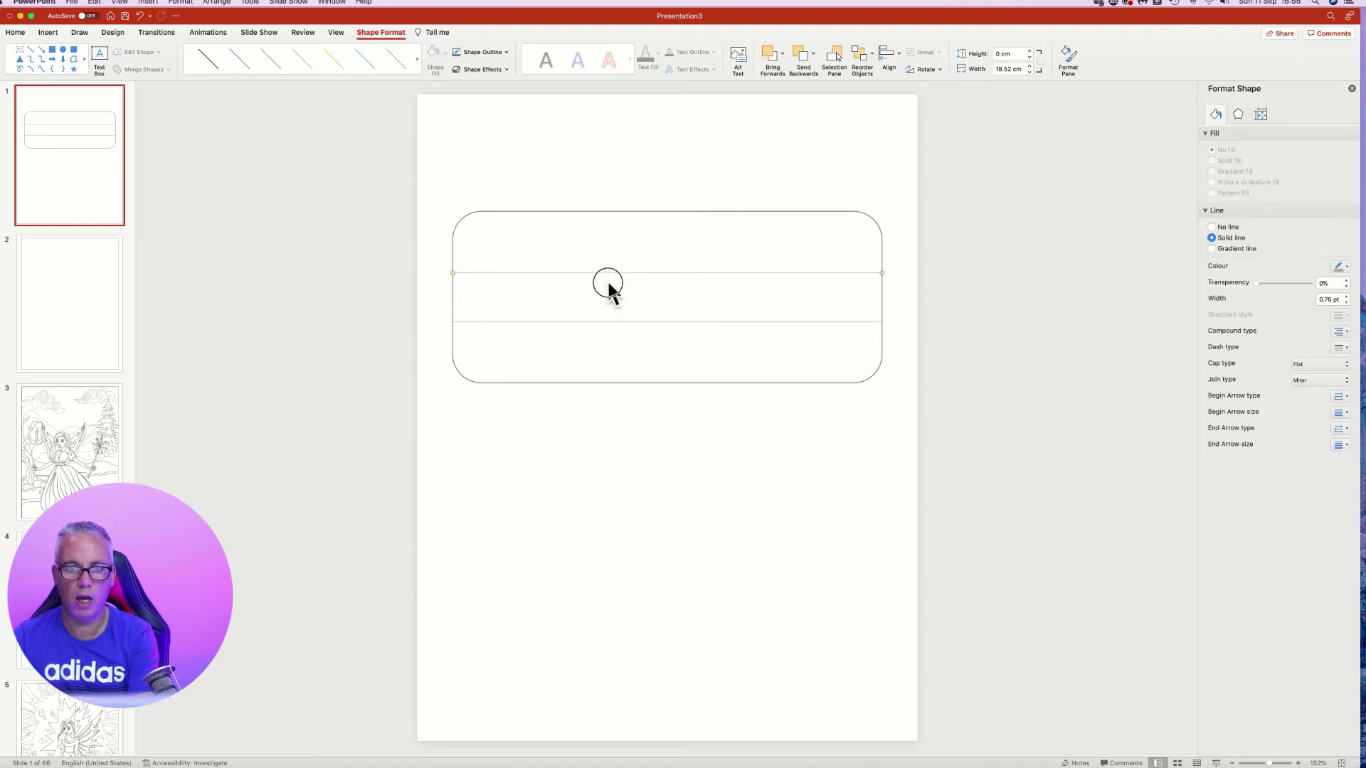
click(101, 96)
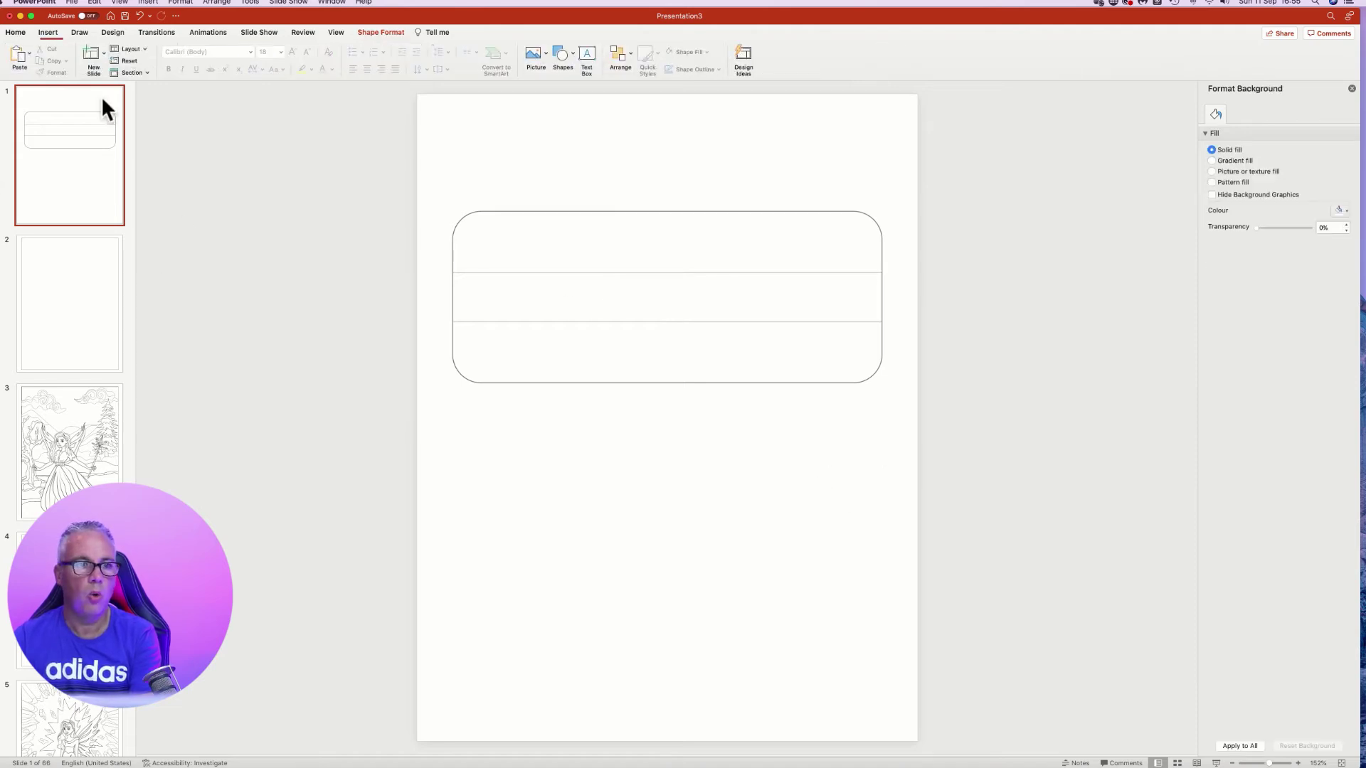
Add a text box in the top band of the rounded rectangle reading "This Book Belongs To:".
click(50, 32)
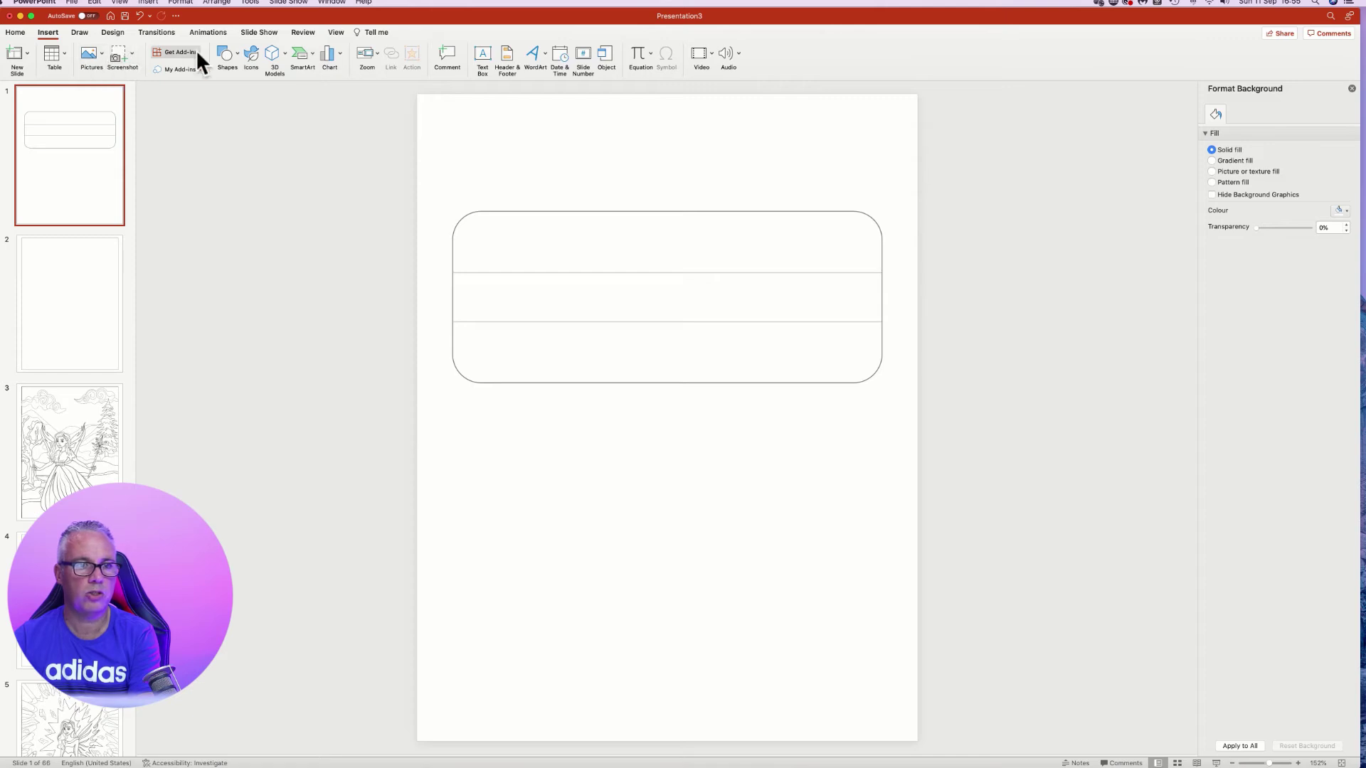
click(483, 57)
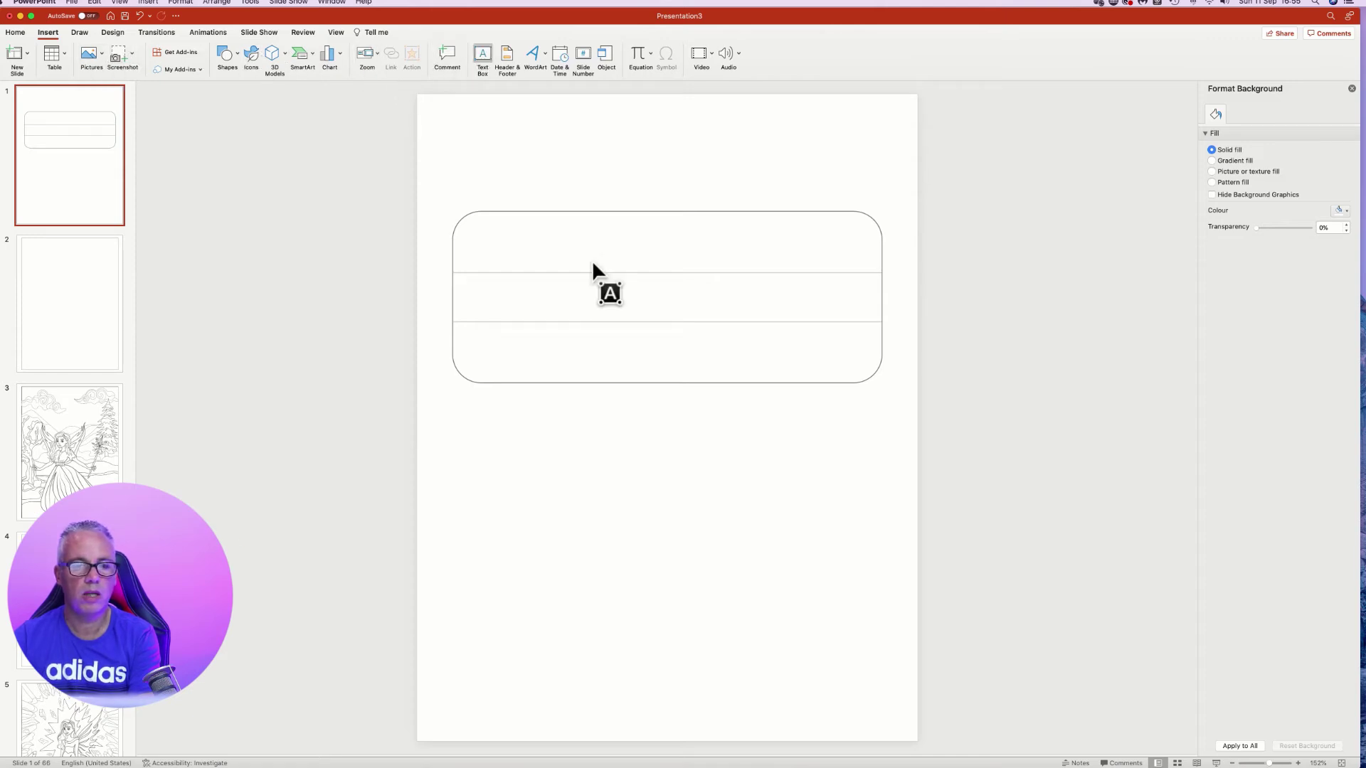
drag(506, 228, 836, 274)
text(This boo)
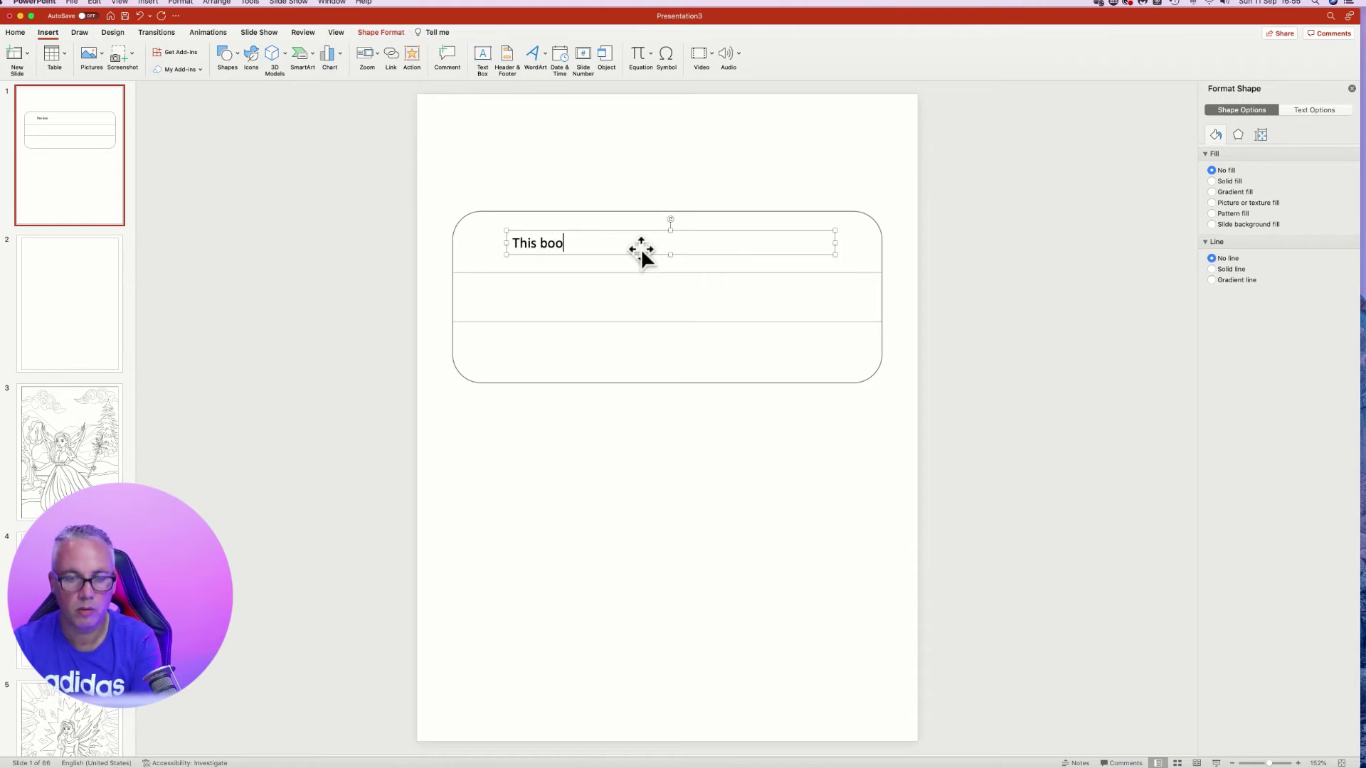
text(k )
text(Bl)
text(ong TO)
key(BackSpace)
key(BackSpace)
key(BackSpace)
key(BackSpace)
key(BackSpace)
key(BackSpace)
key(BackSpace)
text(elongs)
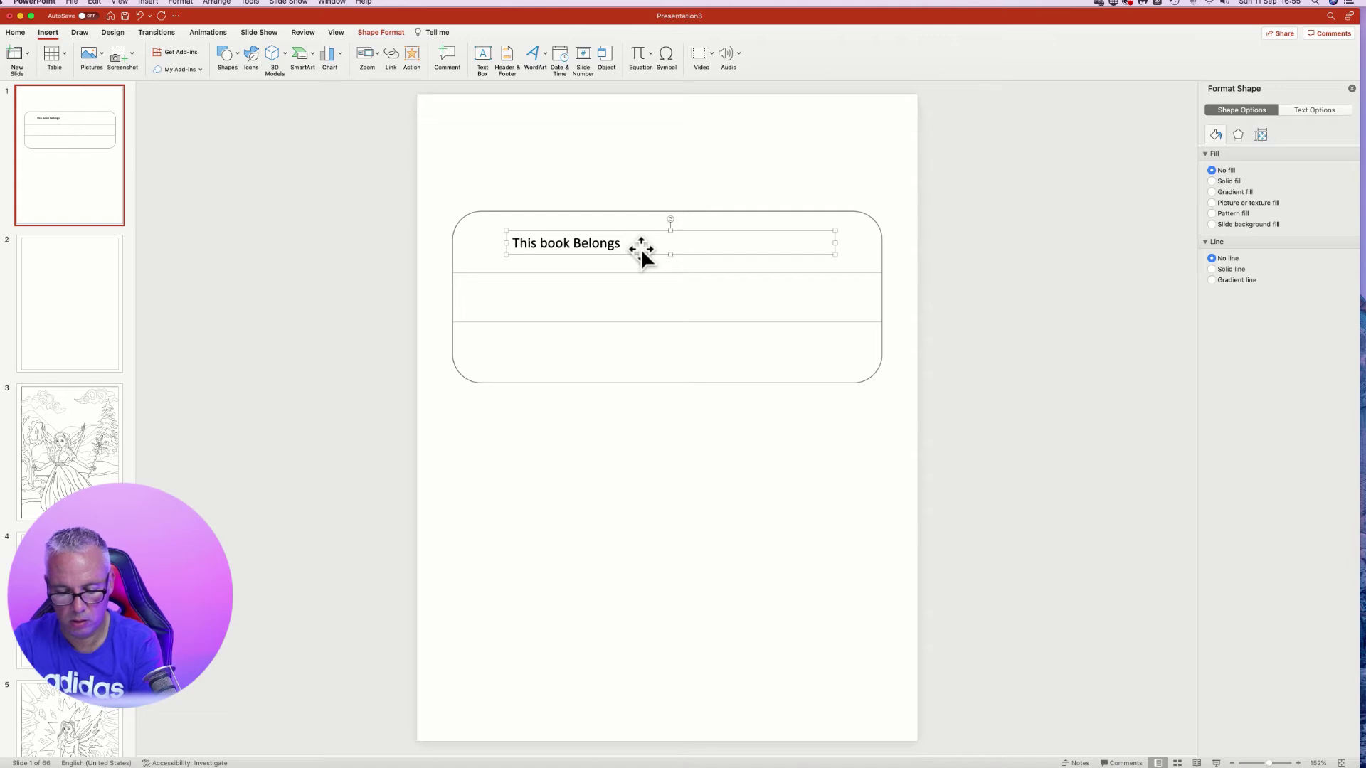
text( To:)
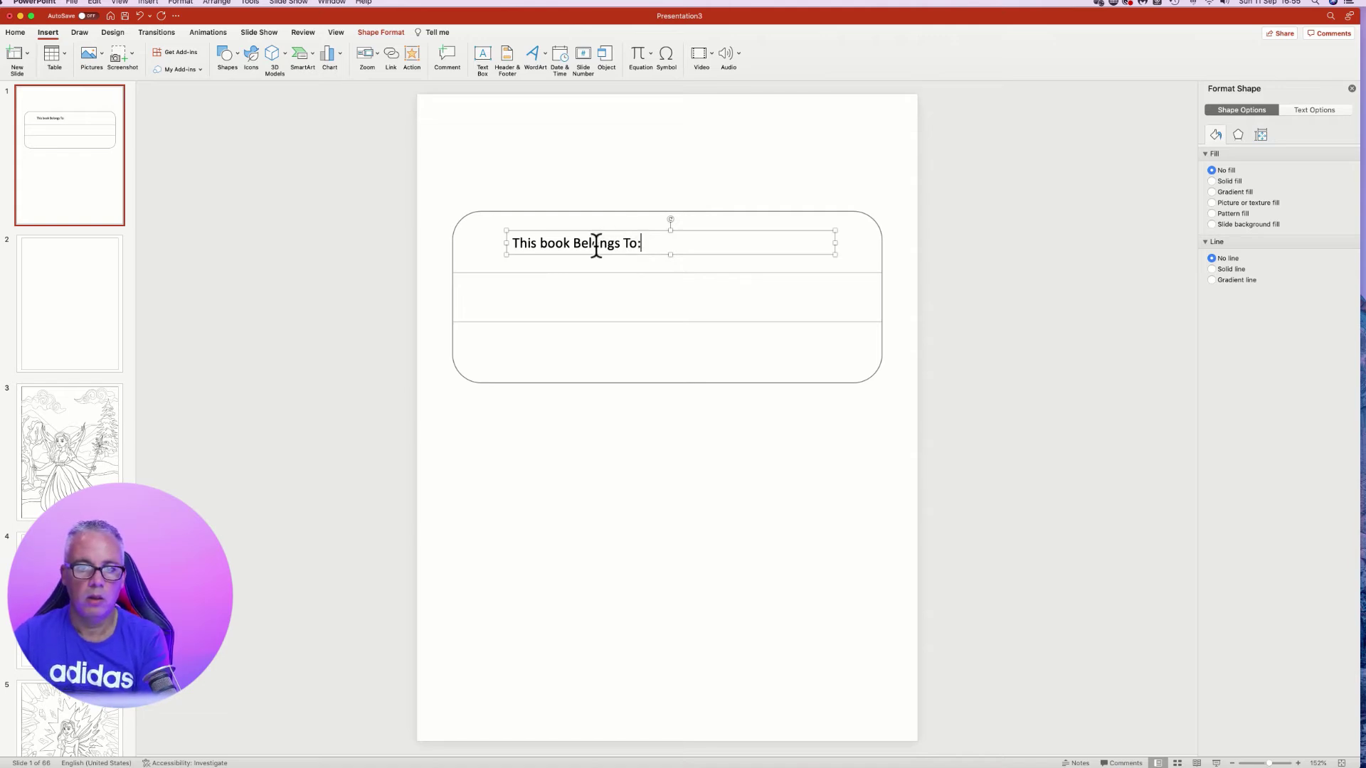
click(548, 245)
key(BackSpace)
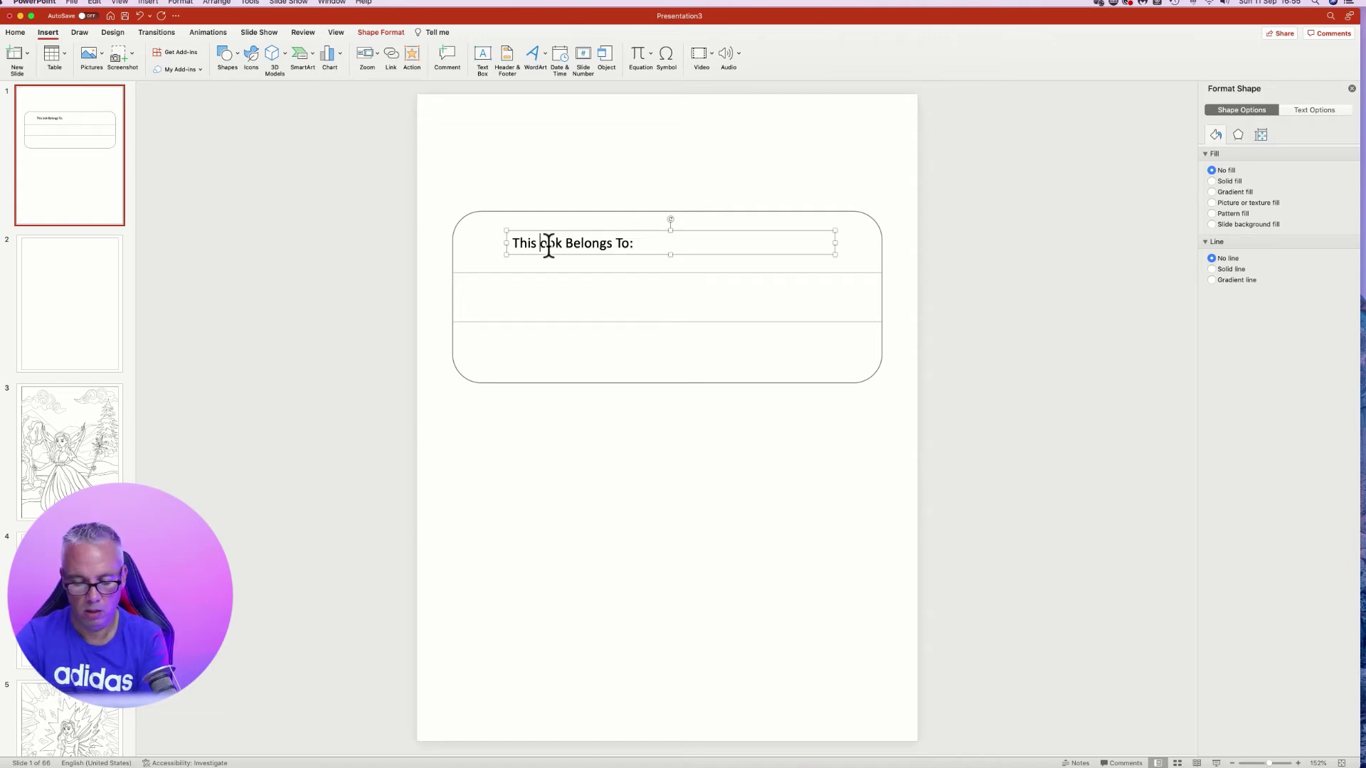
text(B)
Make the "This Book Belongs To:" text light grey, centred and 20 pt, and lower it to just above the first line.
triple_click(563, 245)
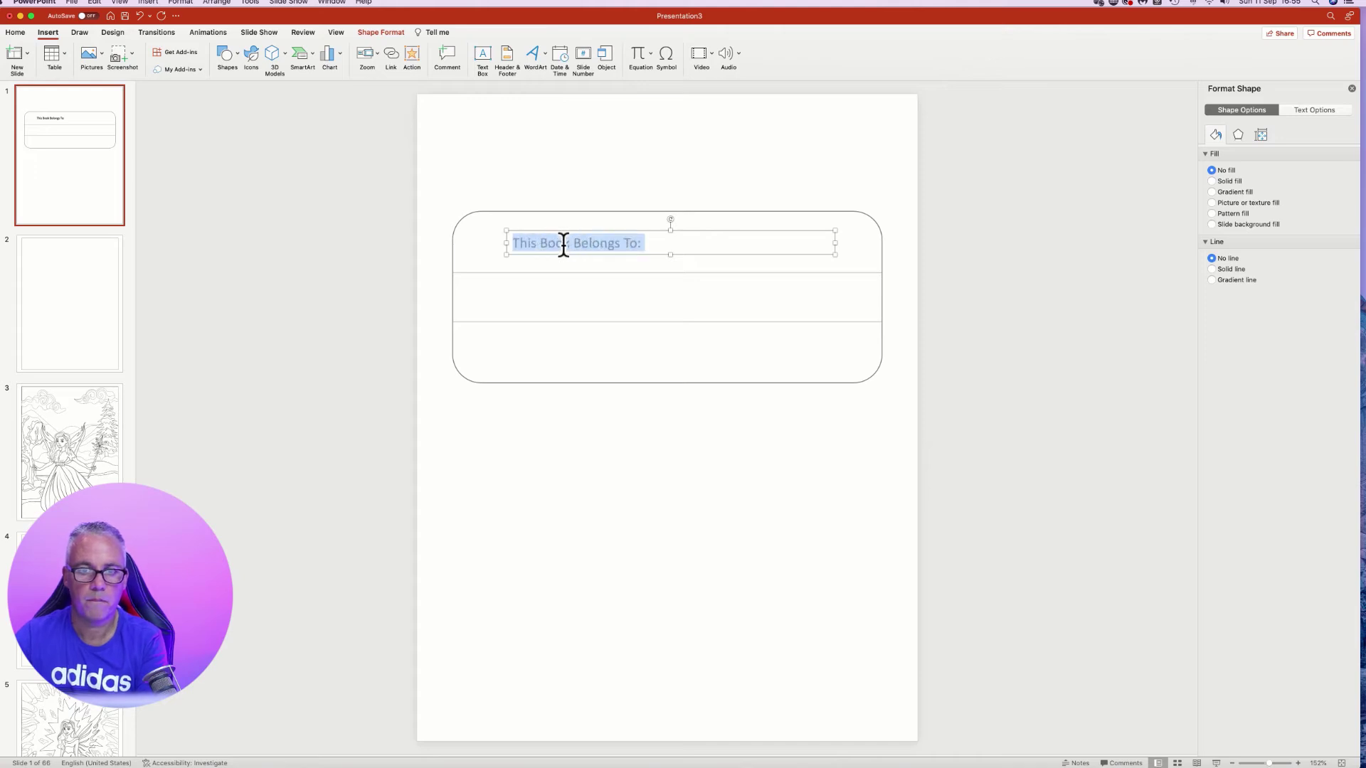
click(18, 33)
click(321, 69)
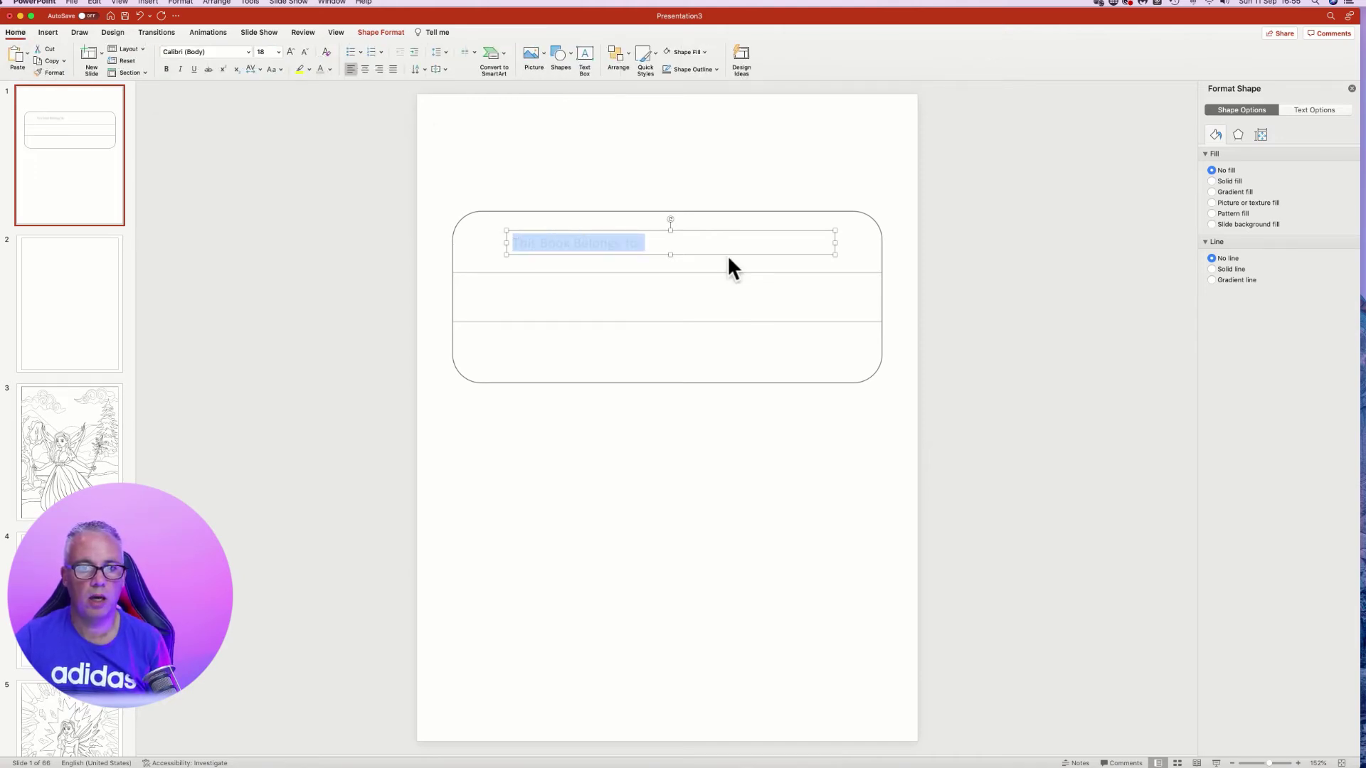
click(365, 69)
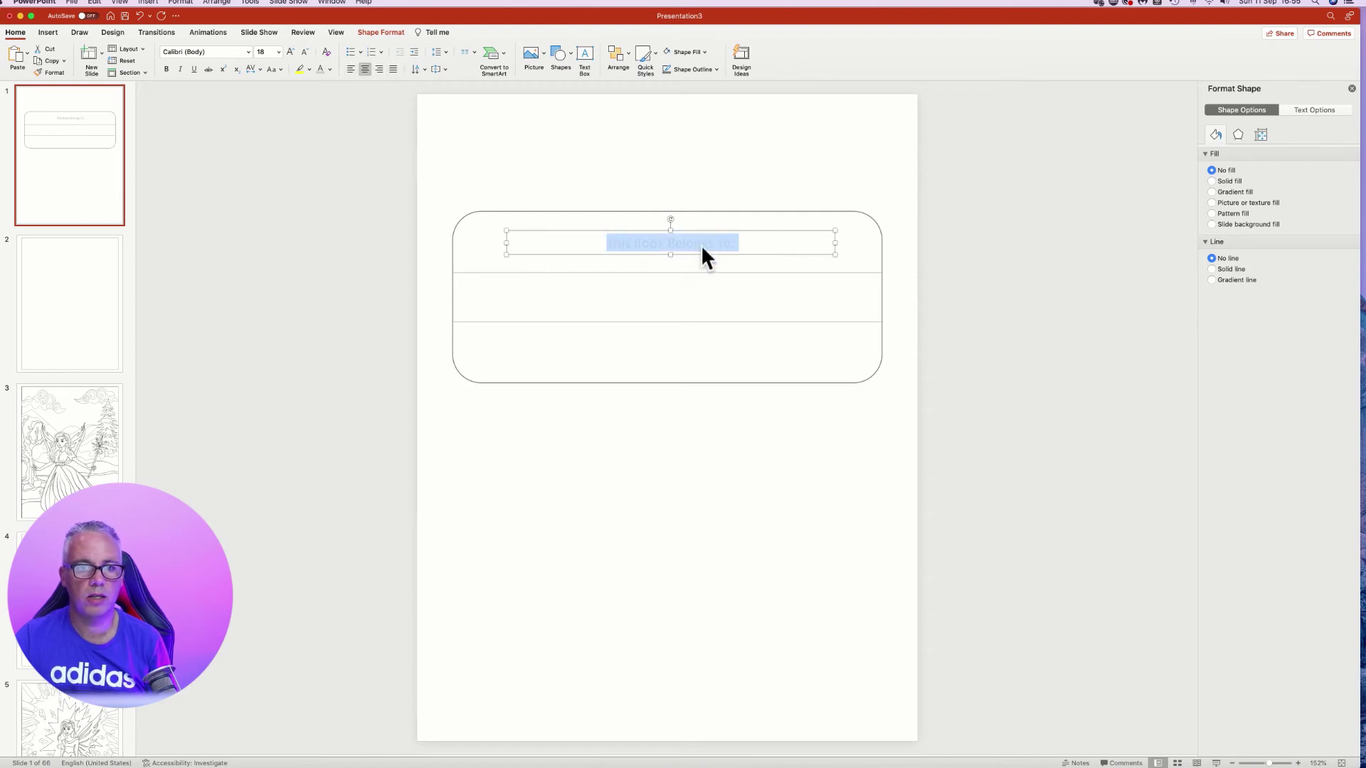
click(290, 52)
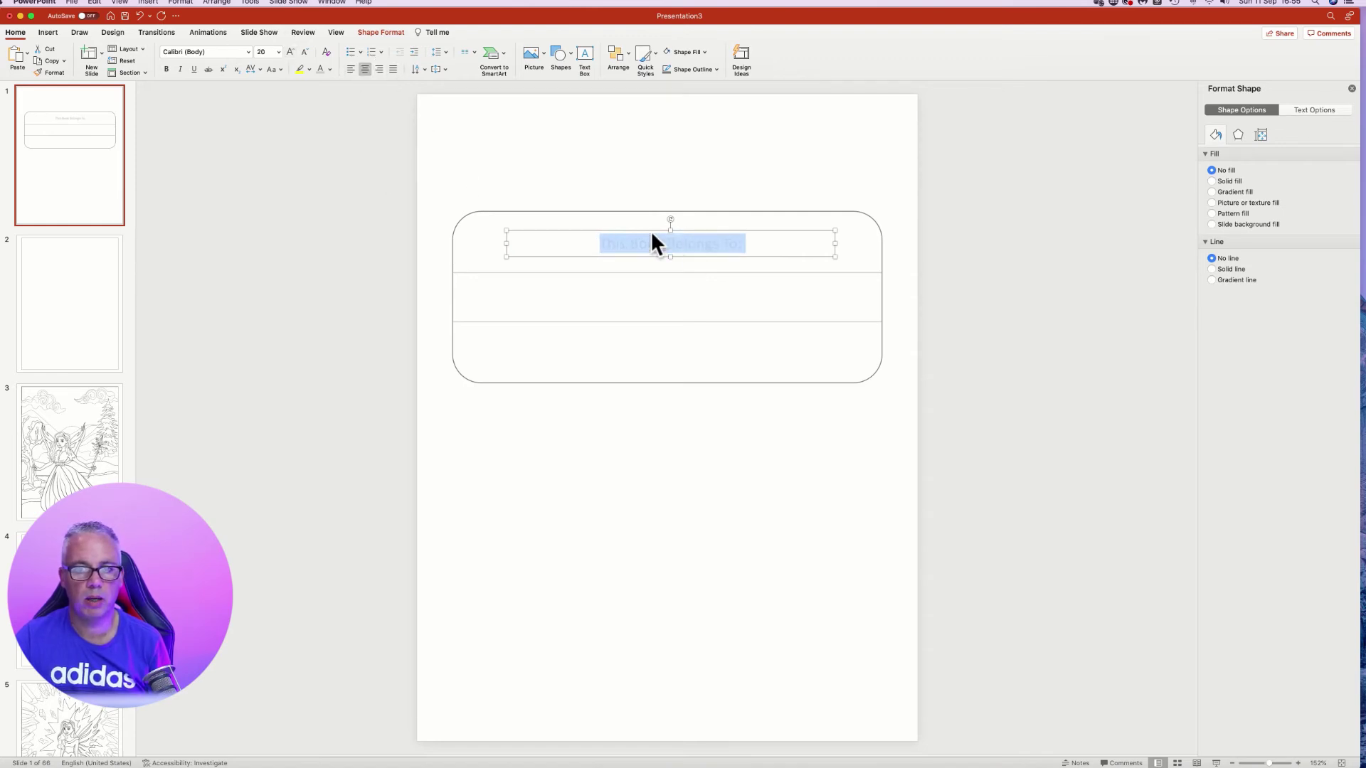
mouse_move(650, 229)
mouse_down()
mouse_move(625, 244)
mouse_move(650, 252)
mouse_up()
click(683, 463)
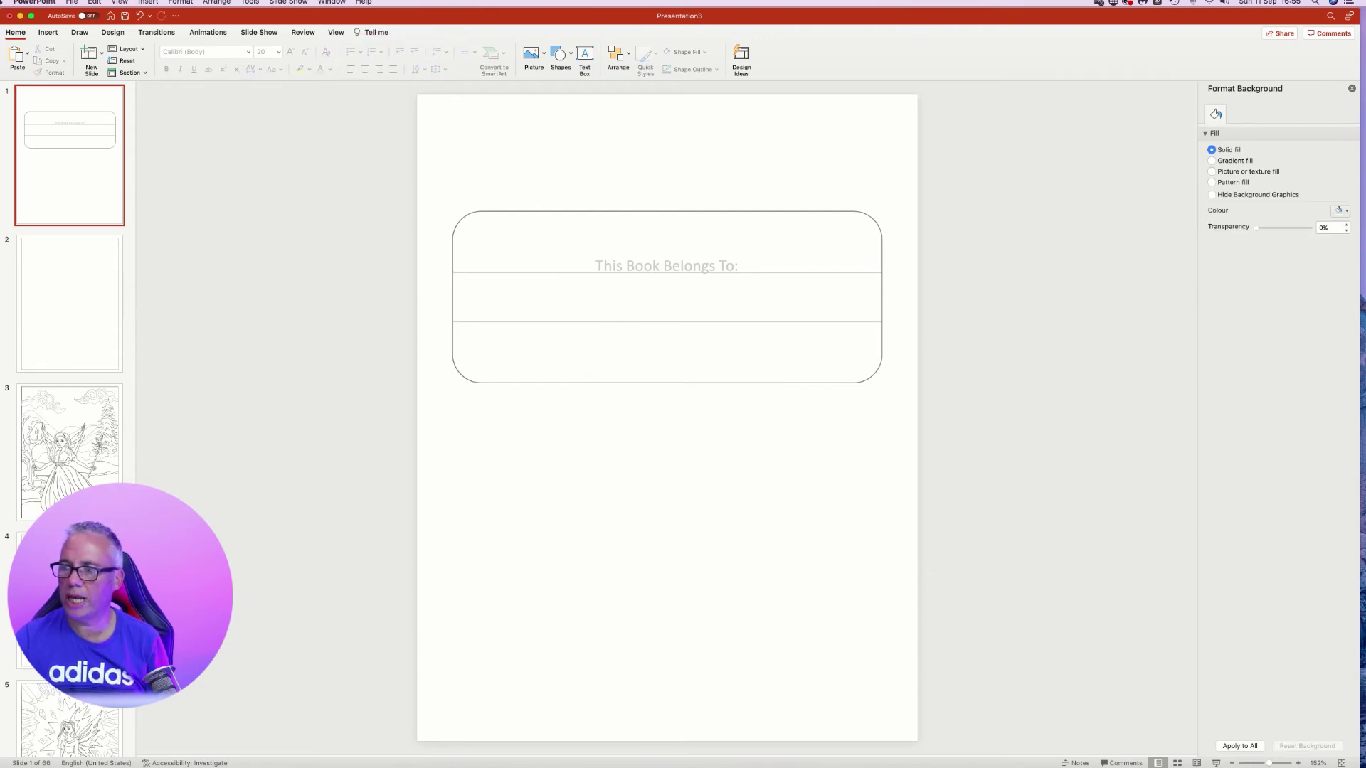
Bring the antler-crowned fairy picture from Finder onto slide 1, scale it to about 16 cm high and centre it beneath the box.
key(super+Tab)
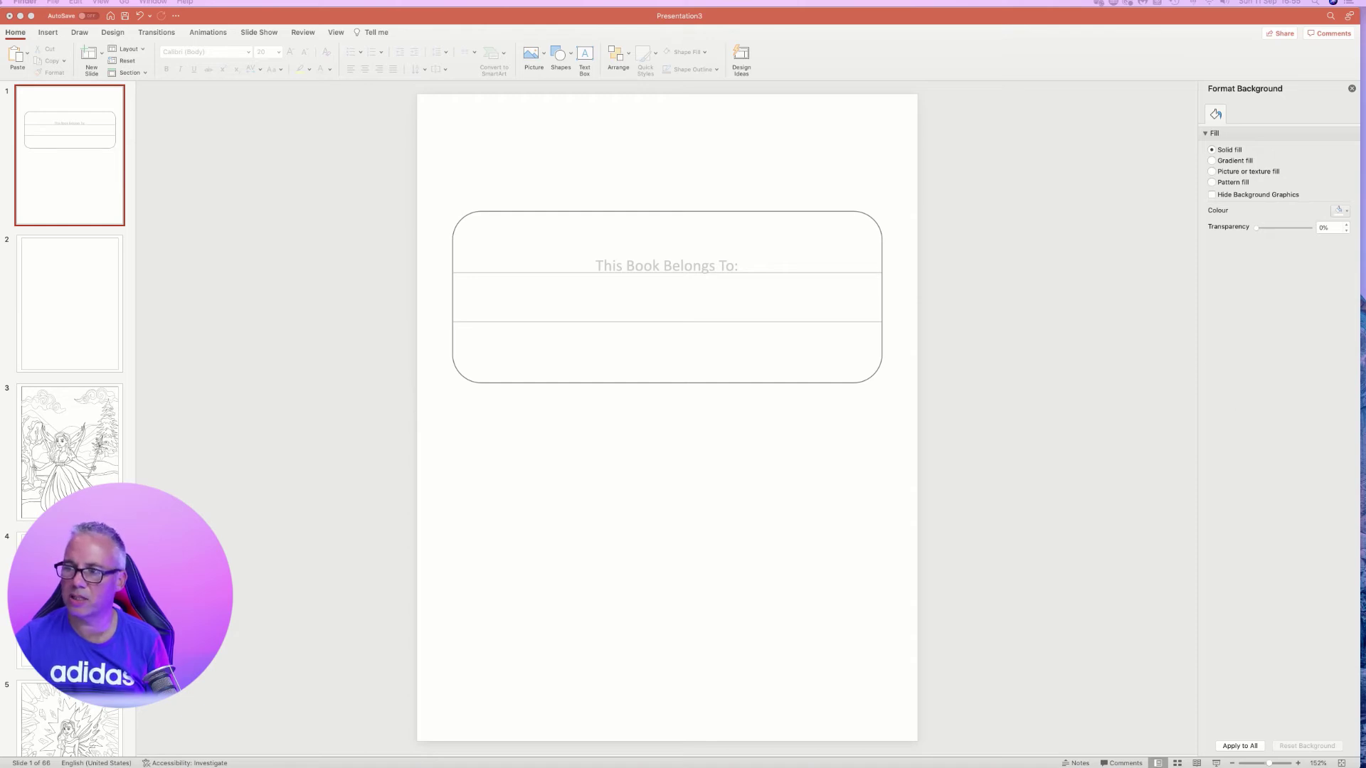
drag(833, 479, 720, 506)
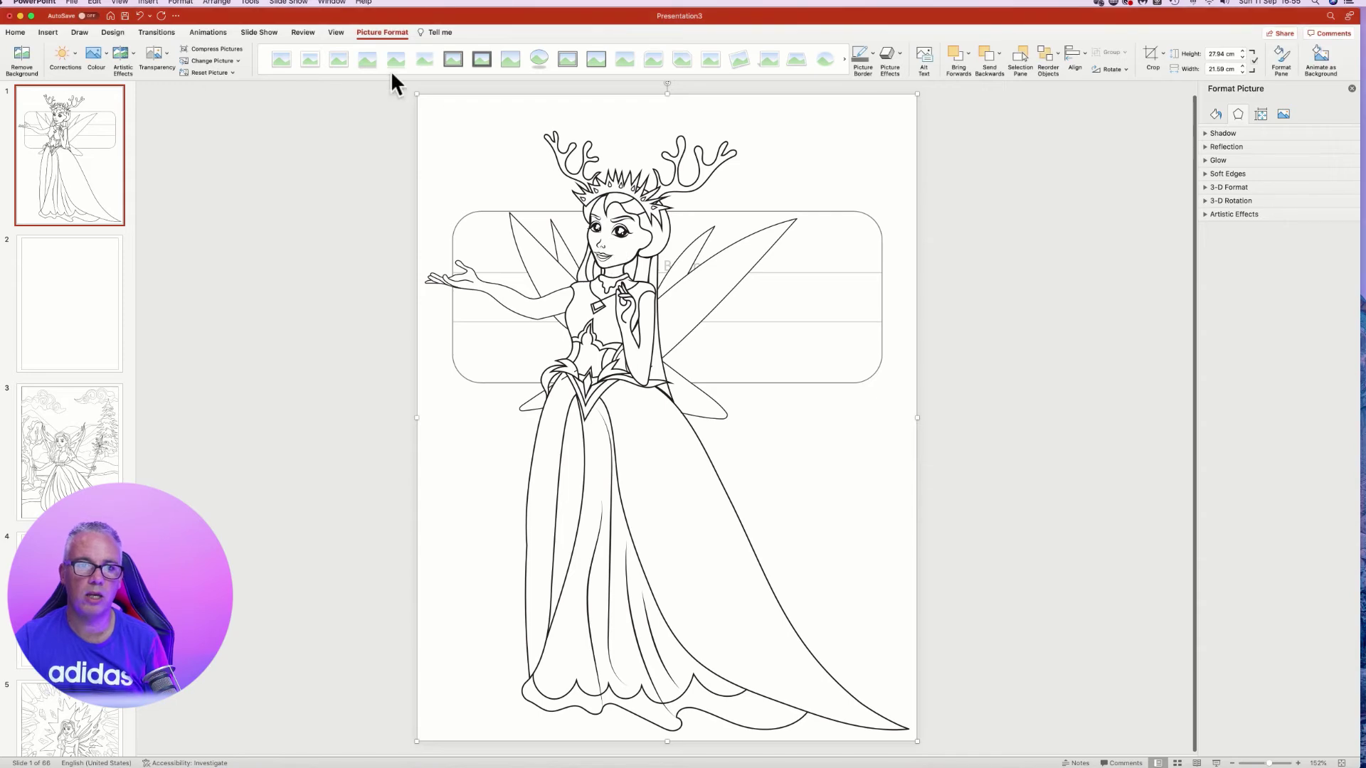
drag(416, 95, 613, 349)
drag(770, 548, 684, 548)
drag(528, 348, 543, 378)
drag(622, 455, 602, 443)
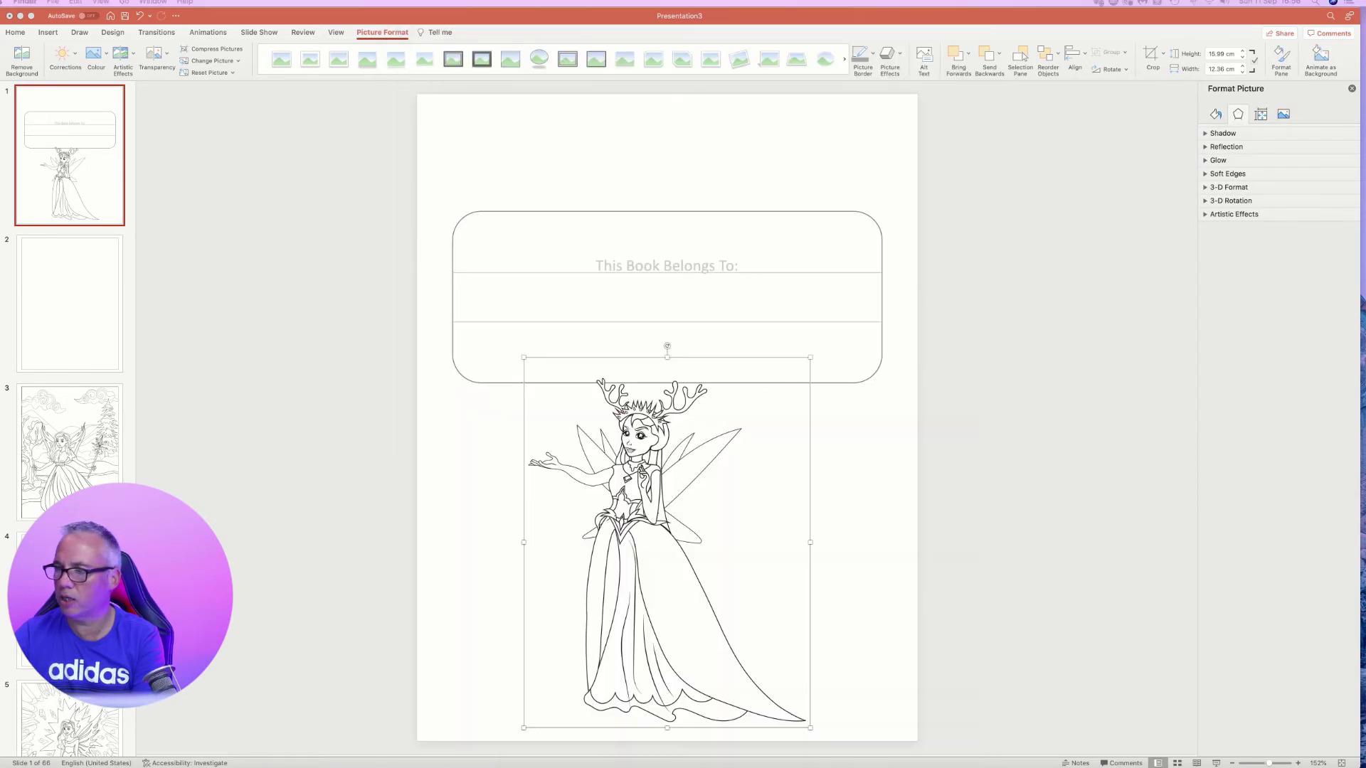
Add the seated boy fairy picture from Finder, scale it to about 5.7 cm high and place it over the box's upper-left corner.
key(space)
key(space)
key(space)
drag(1036, 179, 781, 141)
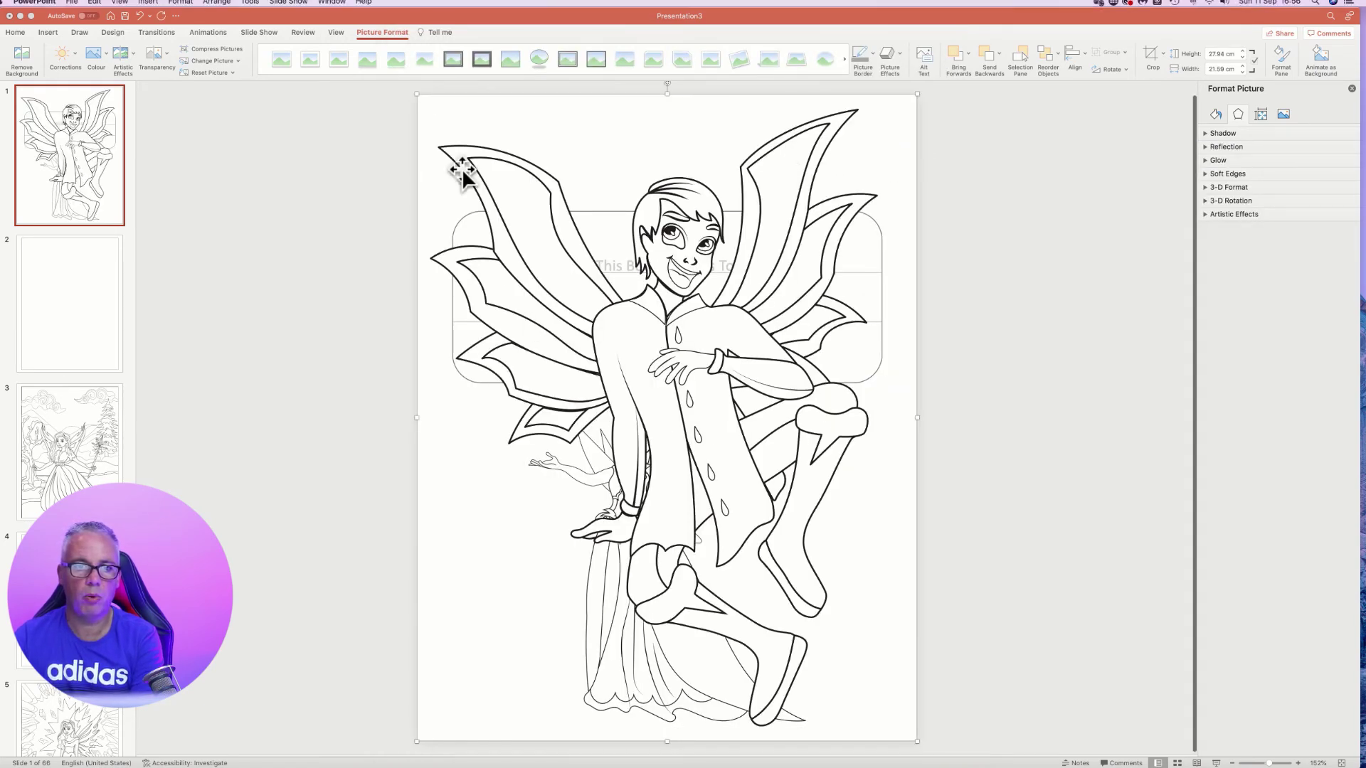
drag(417, 91, 811, 600)
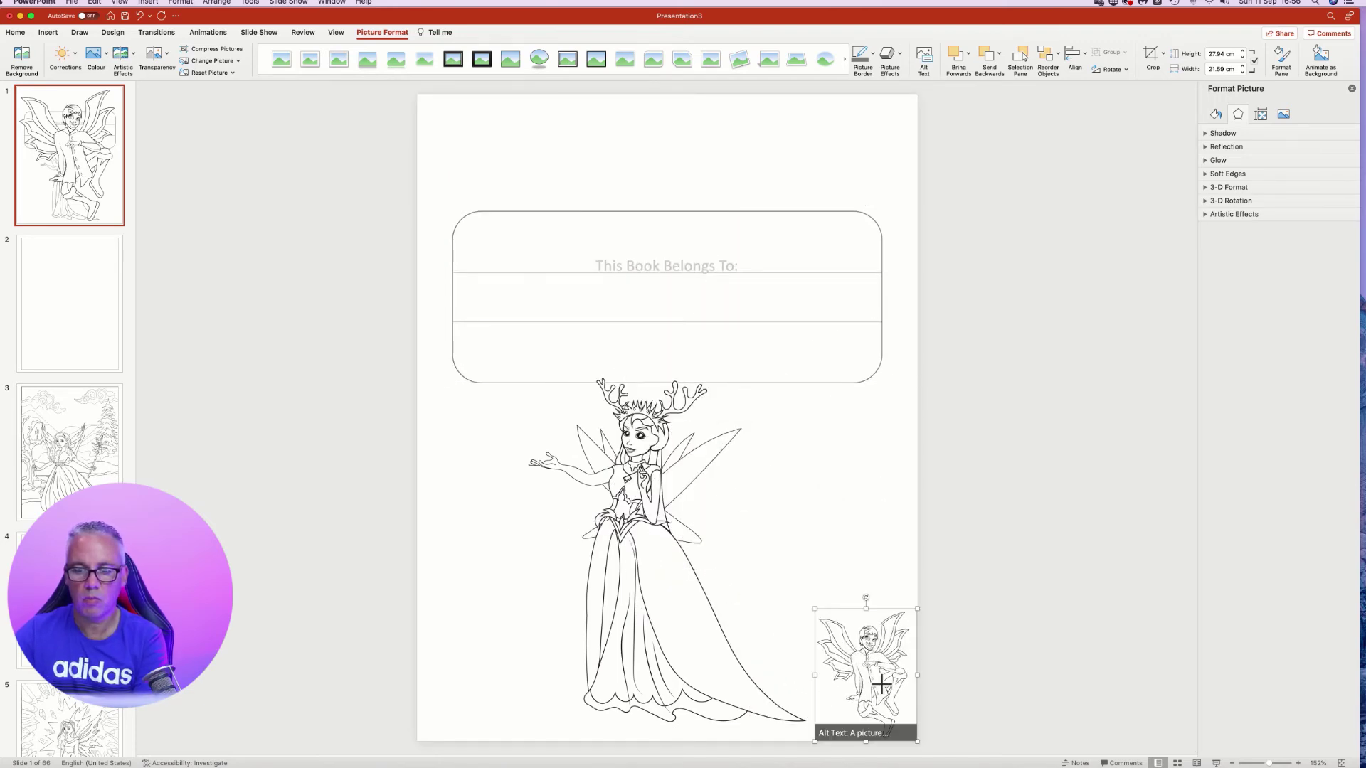
drag(866, 664, 483, 228)
click(459, 546)
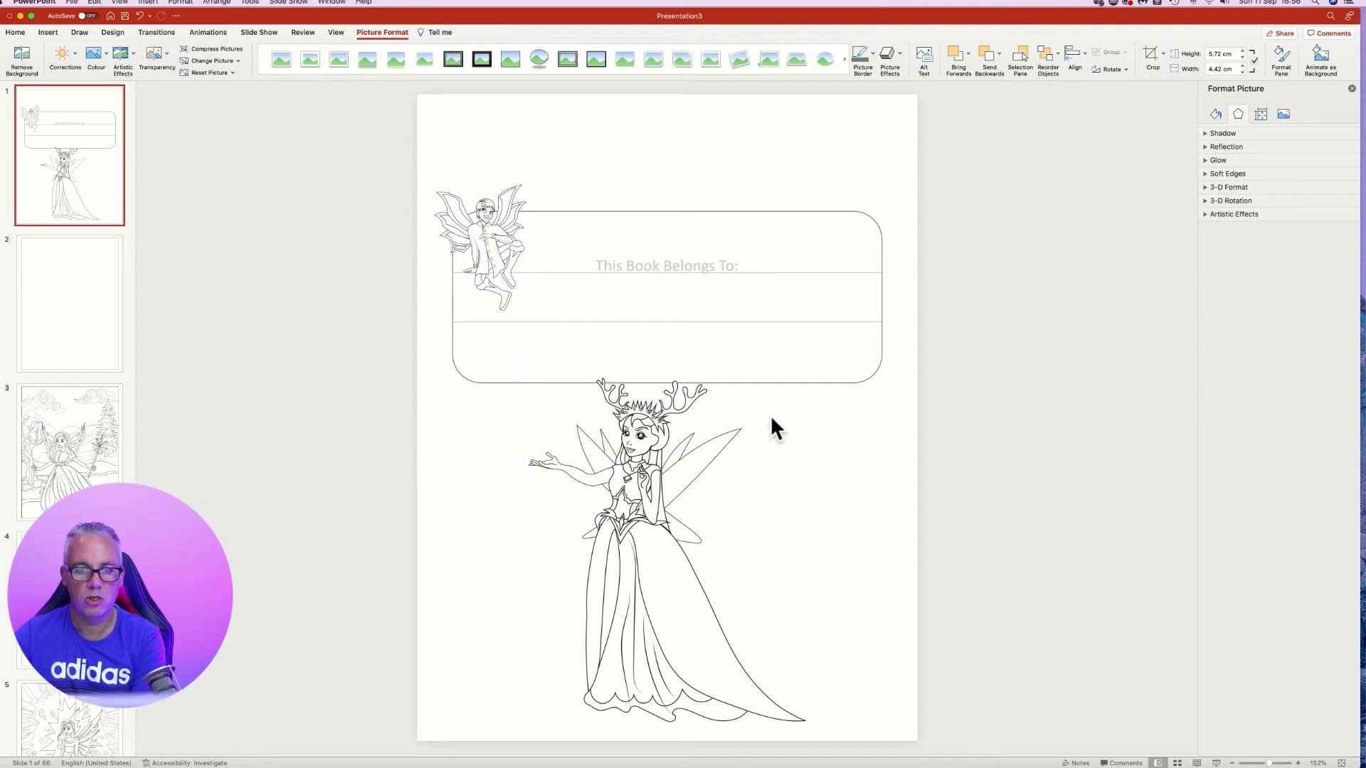
click(880, 488)
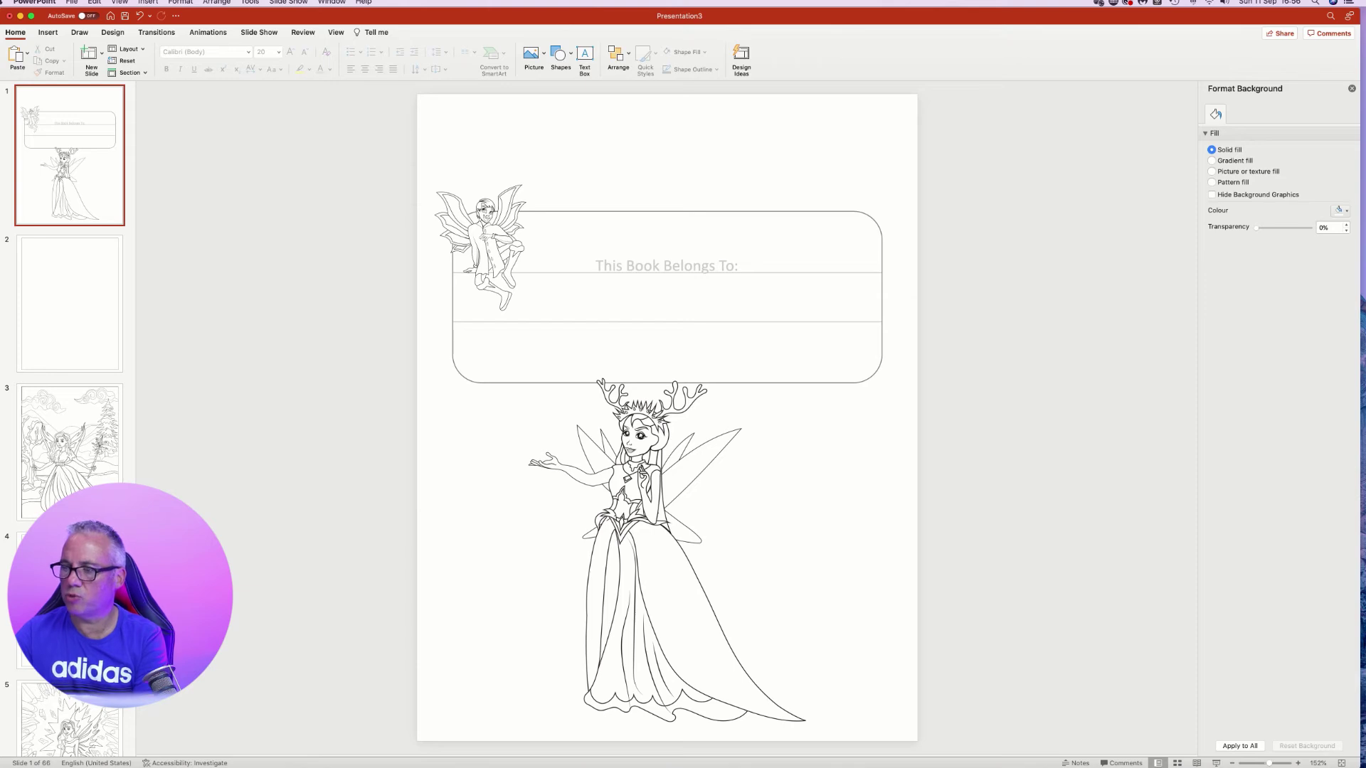
Preview the character images in Finder and add Winter Fairy Character 24.png to slide 1.
key(super+Tab)
key(space)
key(space)
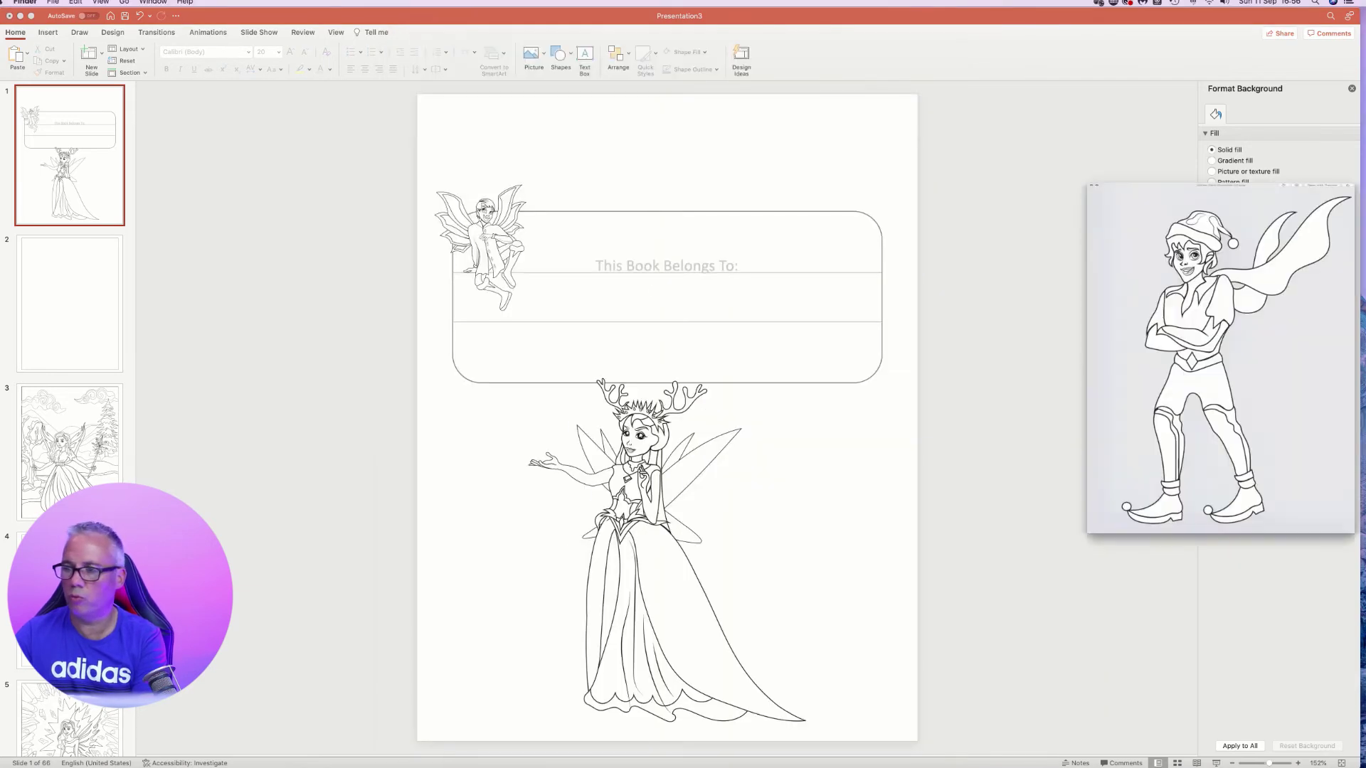
key(space)
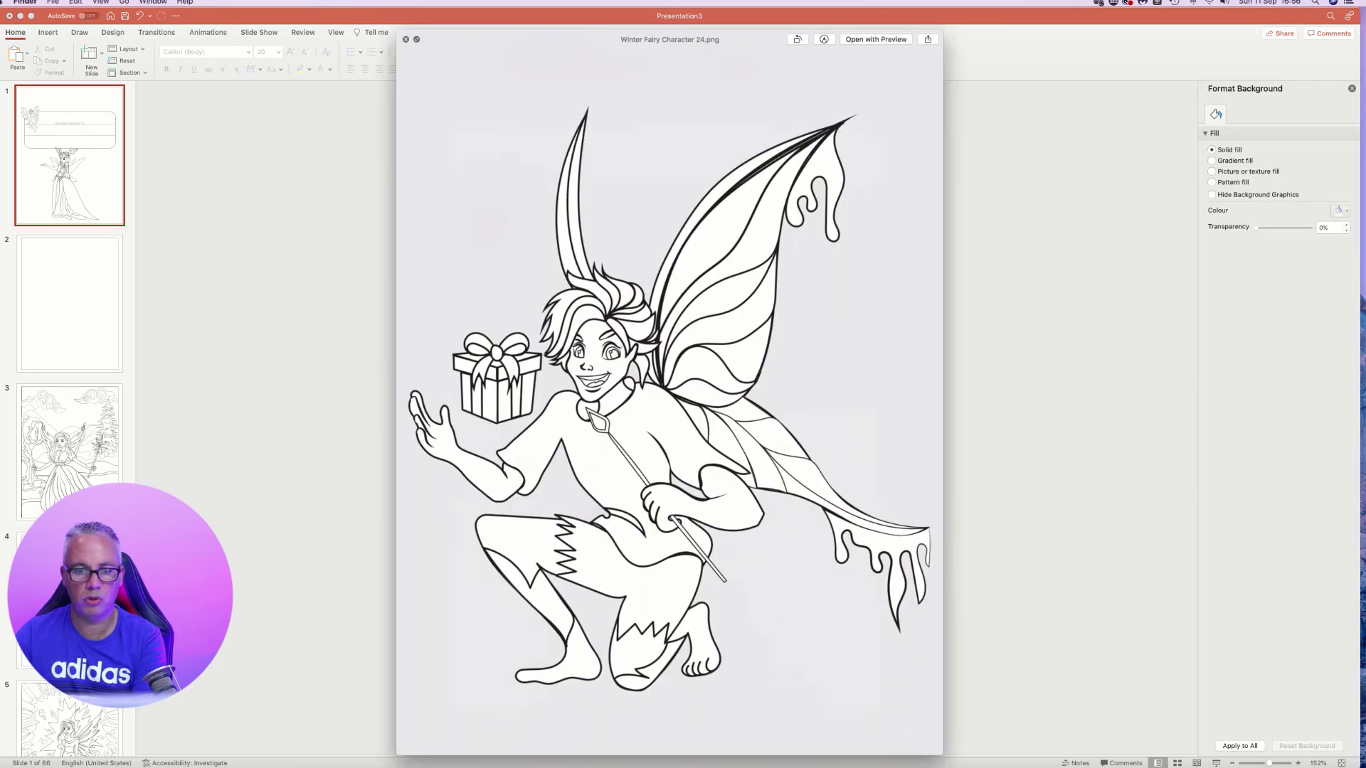
key(space)
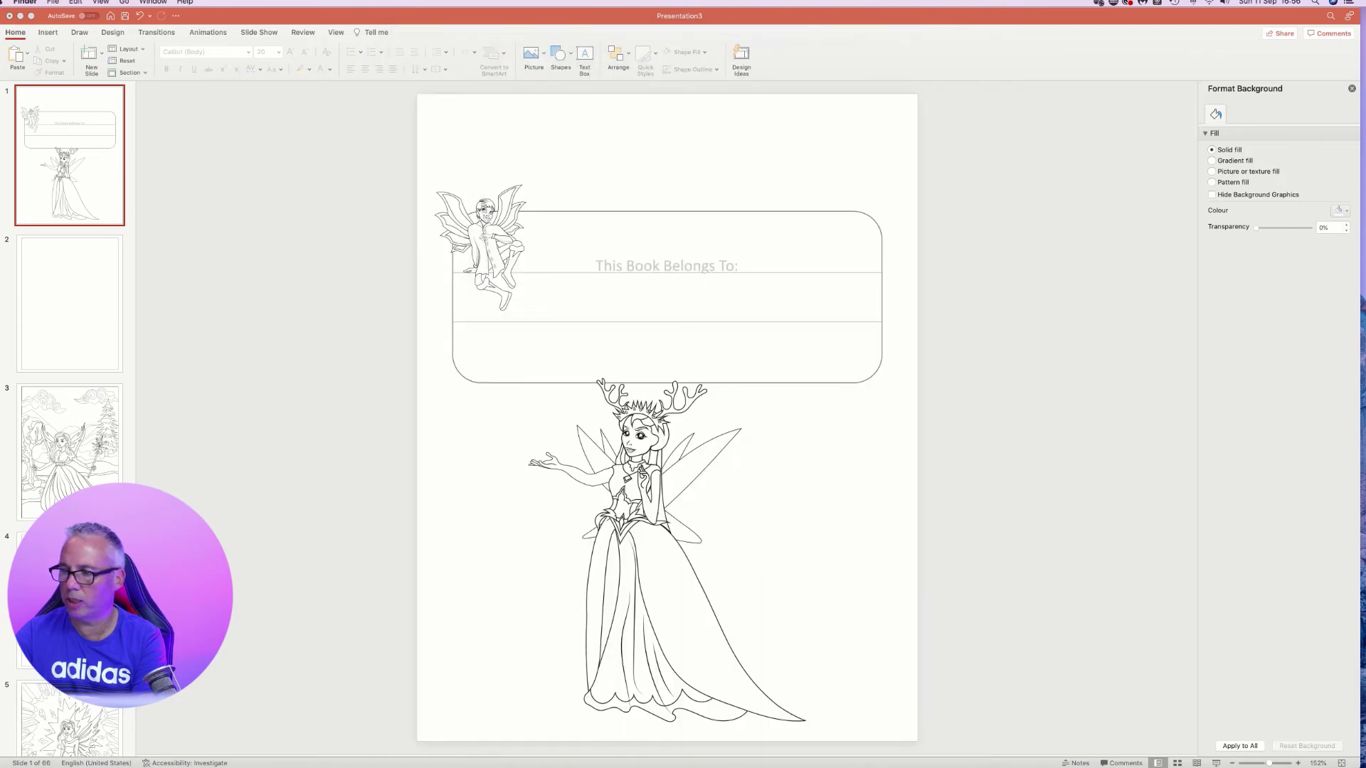
click(650, 241)
key(super+v)
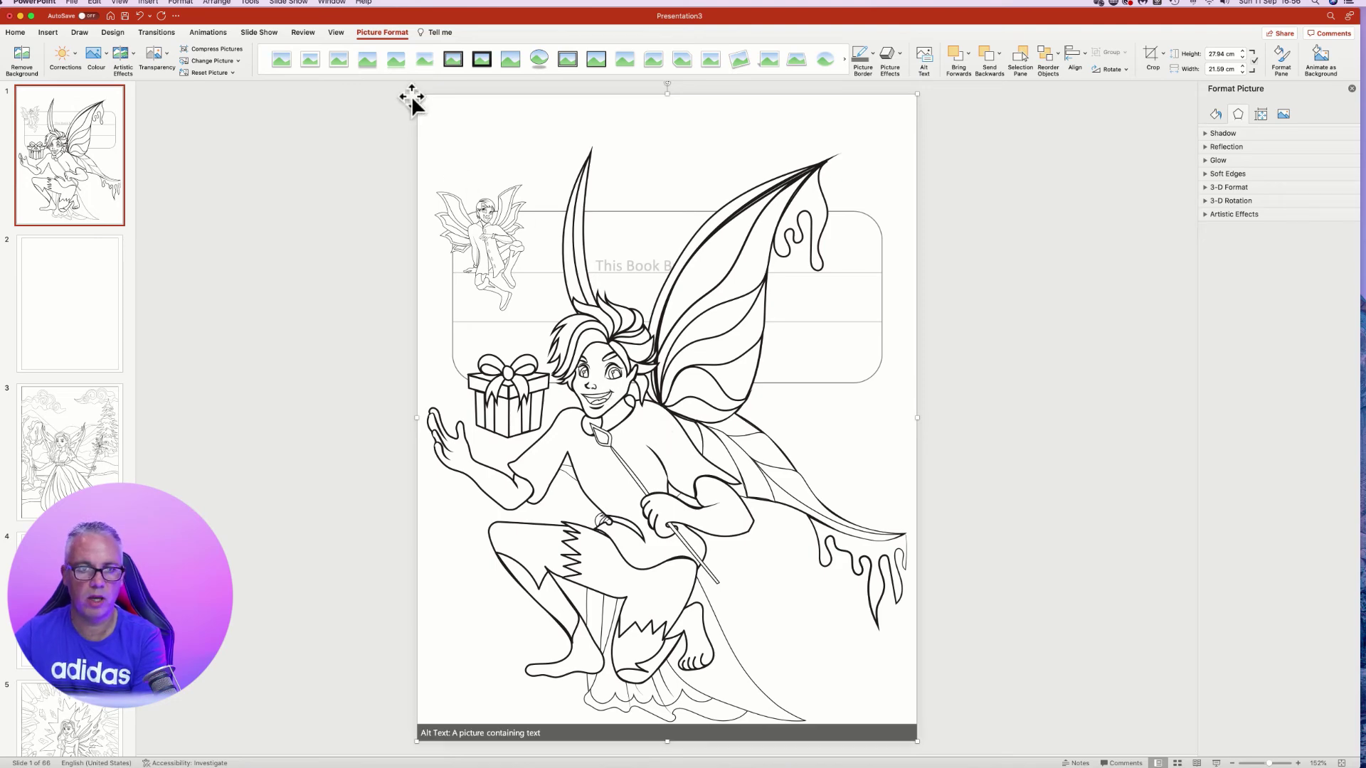
Scale the kneeling fairy with the gift to about 7.2 cm high and place it inside the box's lower-right corner.
drag(419, 97, 803, 542)
drag(815, 609, 819, 205)
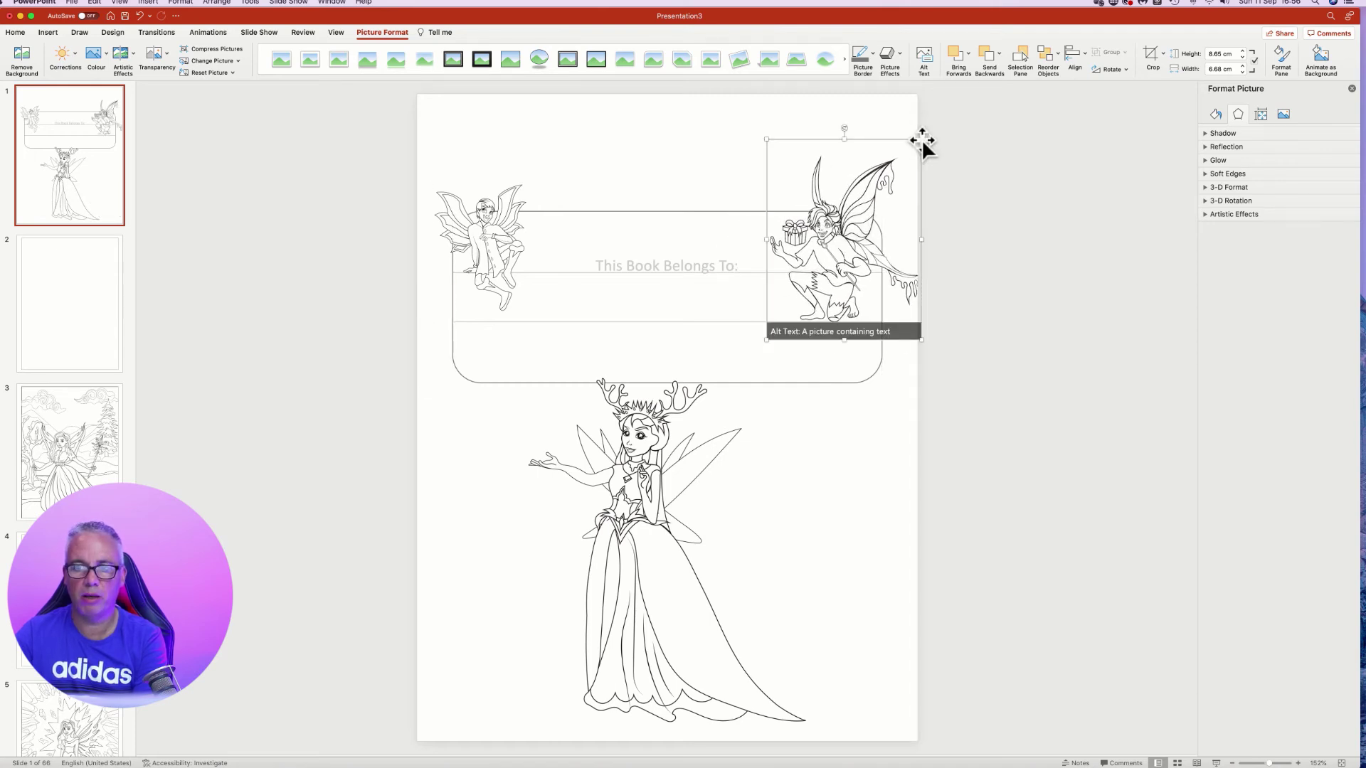
drag(919, 139, 865, 173)
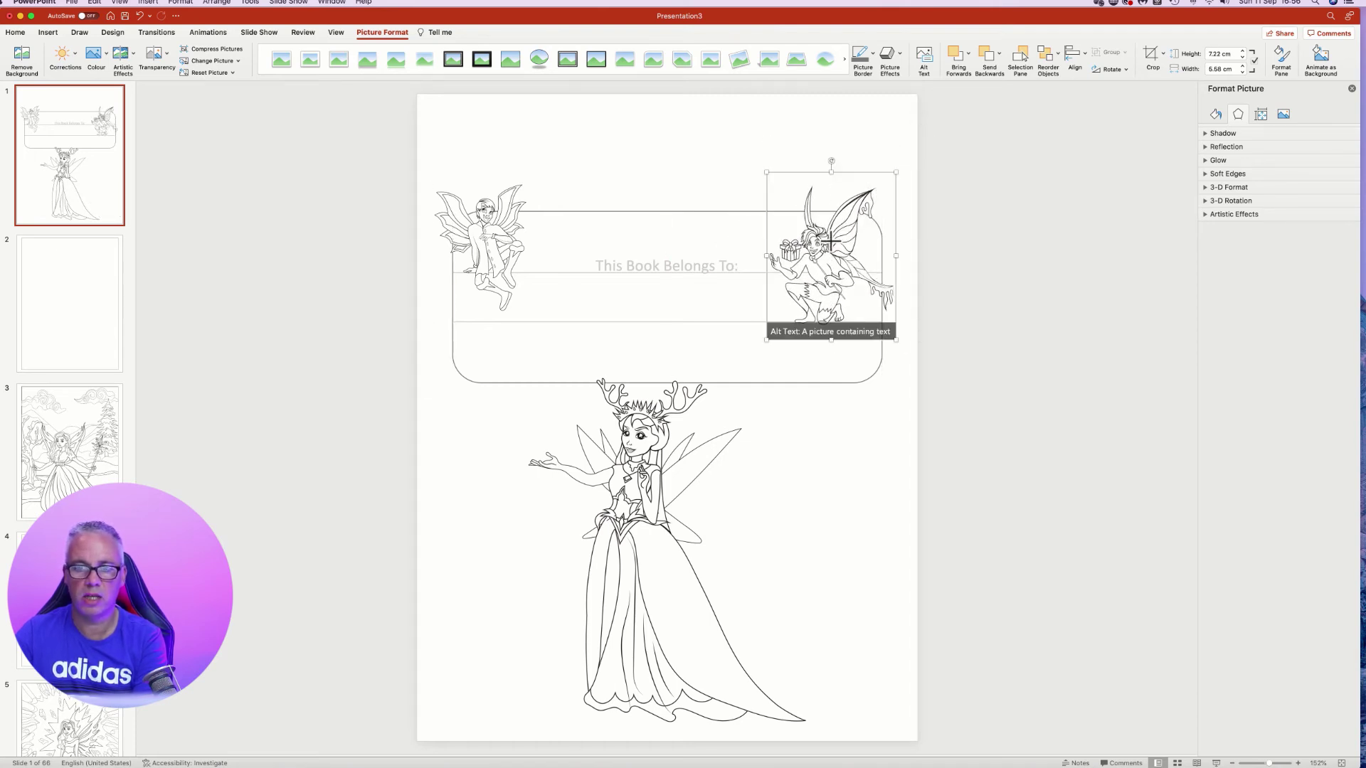
drag(825, 235, 812, 308)
click(631, 159)
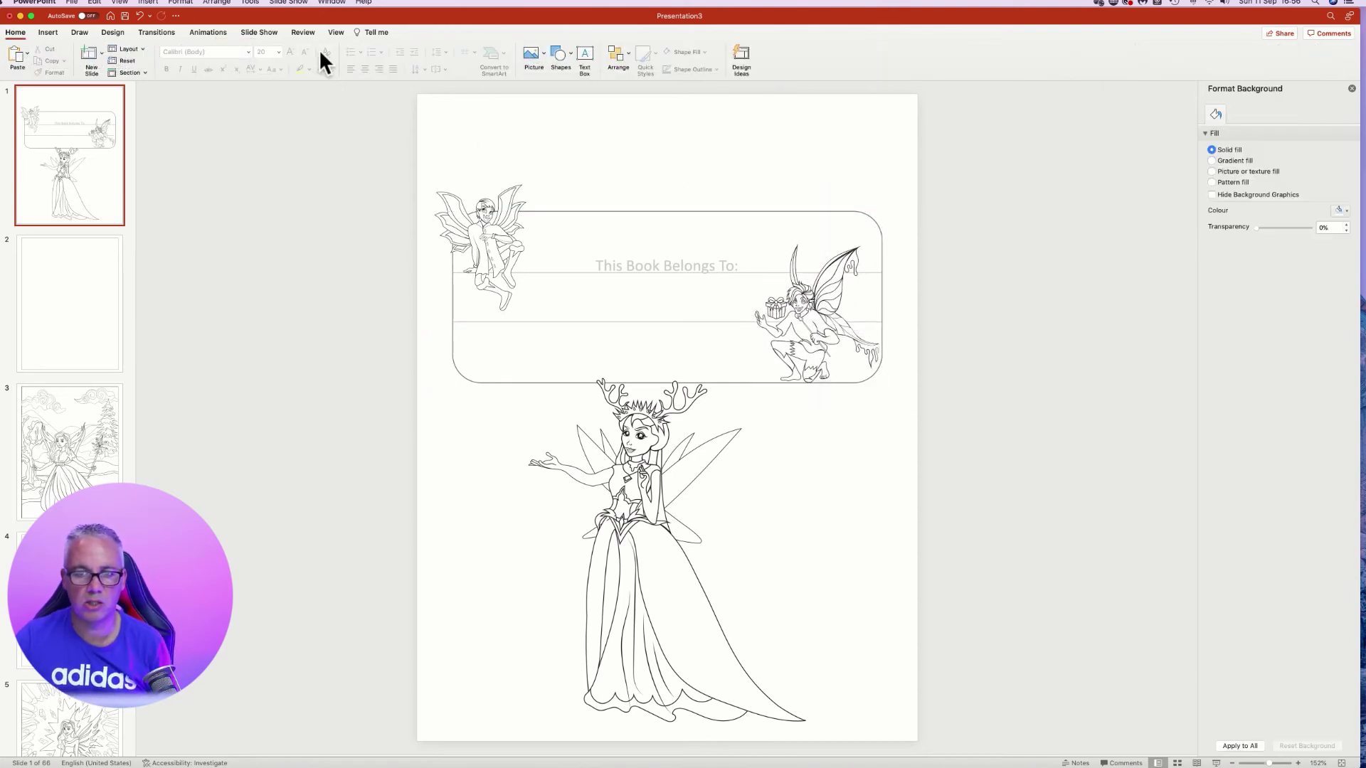
Shift the antler-crowned fairy slightly to the right beneath the box.
click(715, 626)
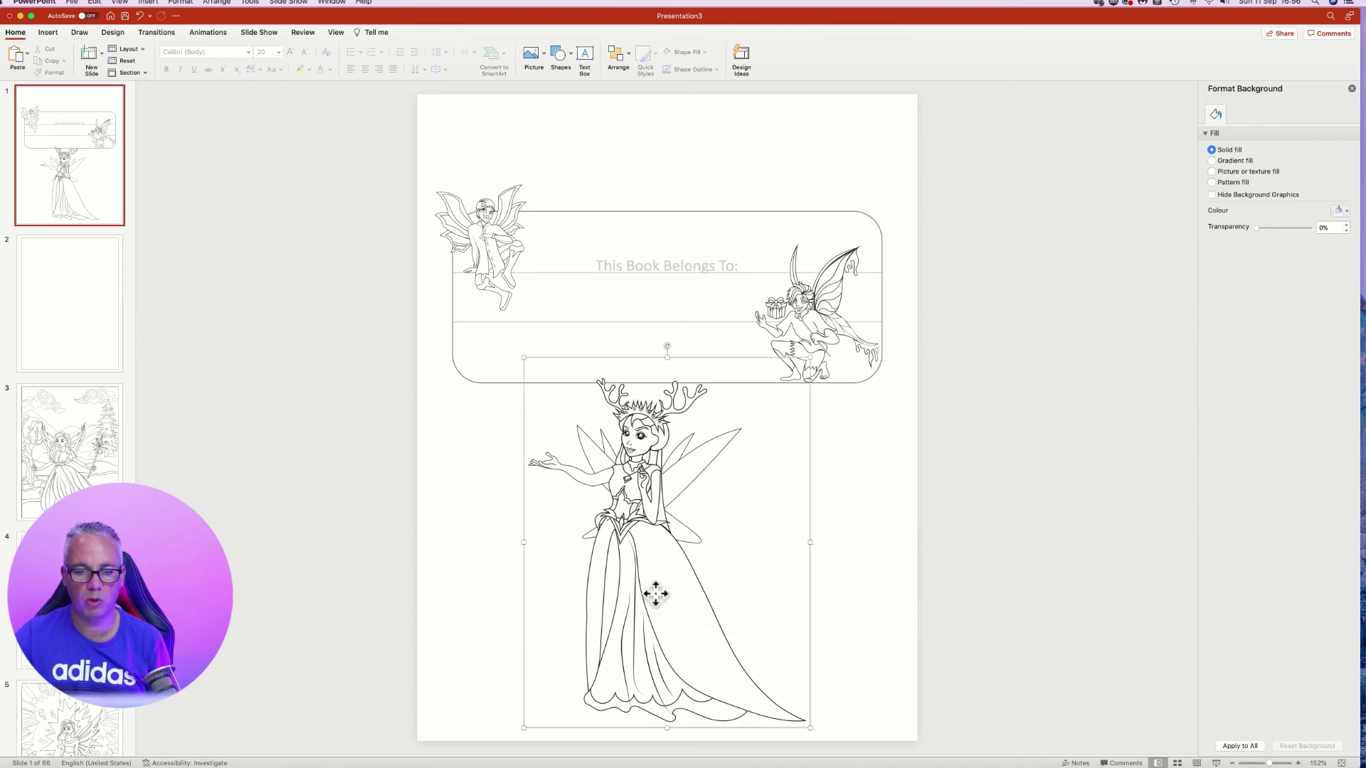
drag(628, 540, 653, 533)
click(320, 256)
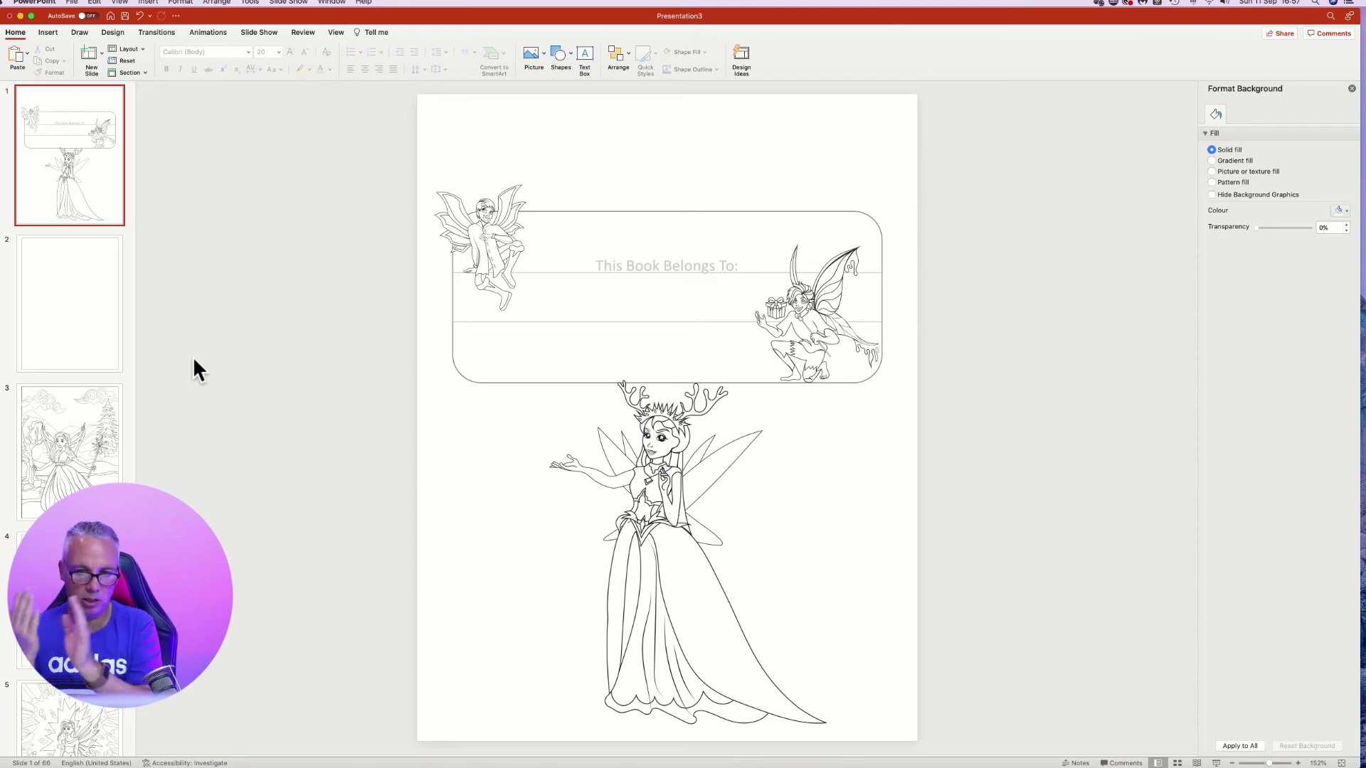
Look through the slide thumbnails to check the fairy scenes and the blank framed pages between them.
scroll(58, 357, down, 10)
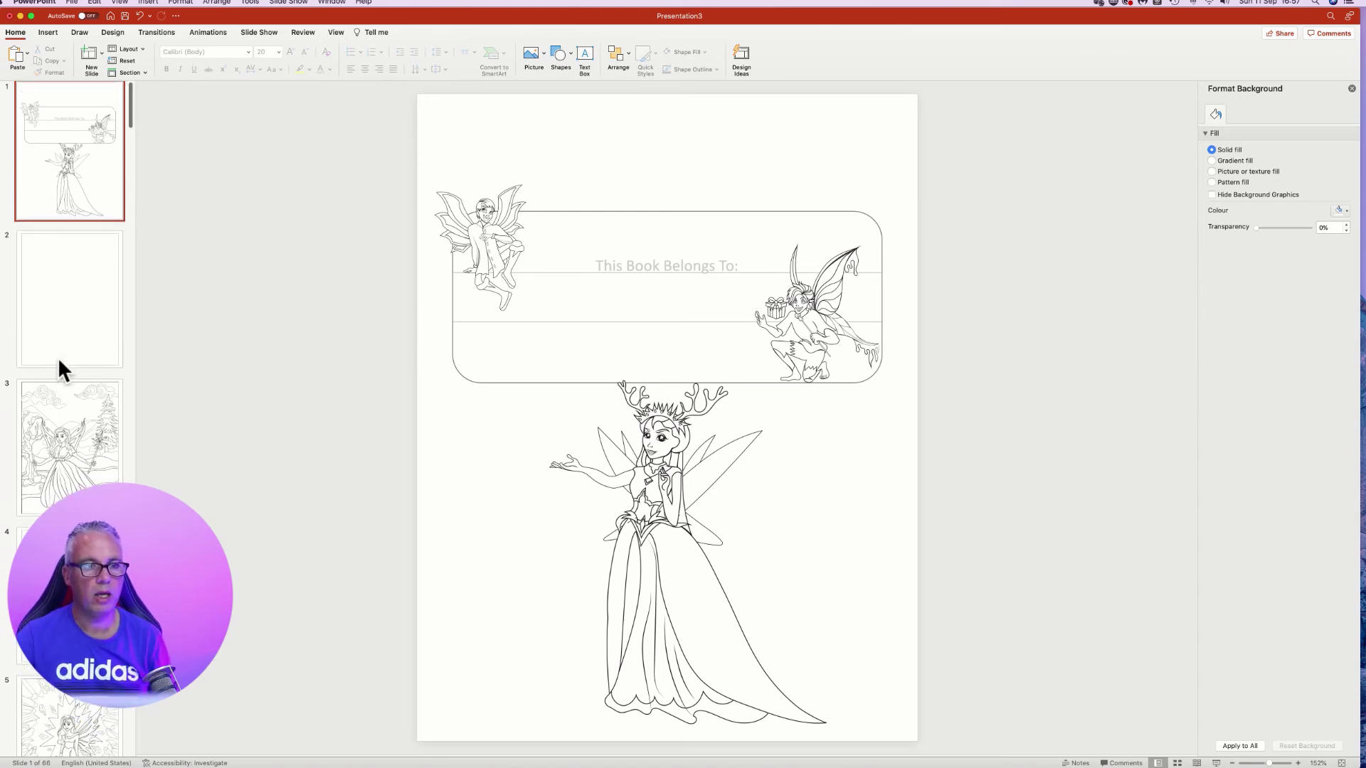
scroll(57, 357, down, 15)
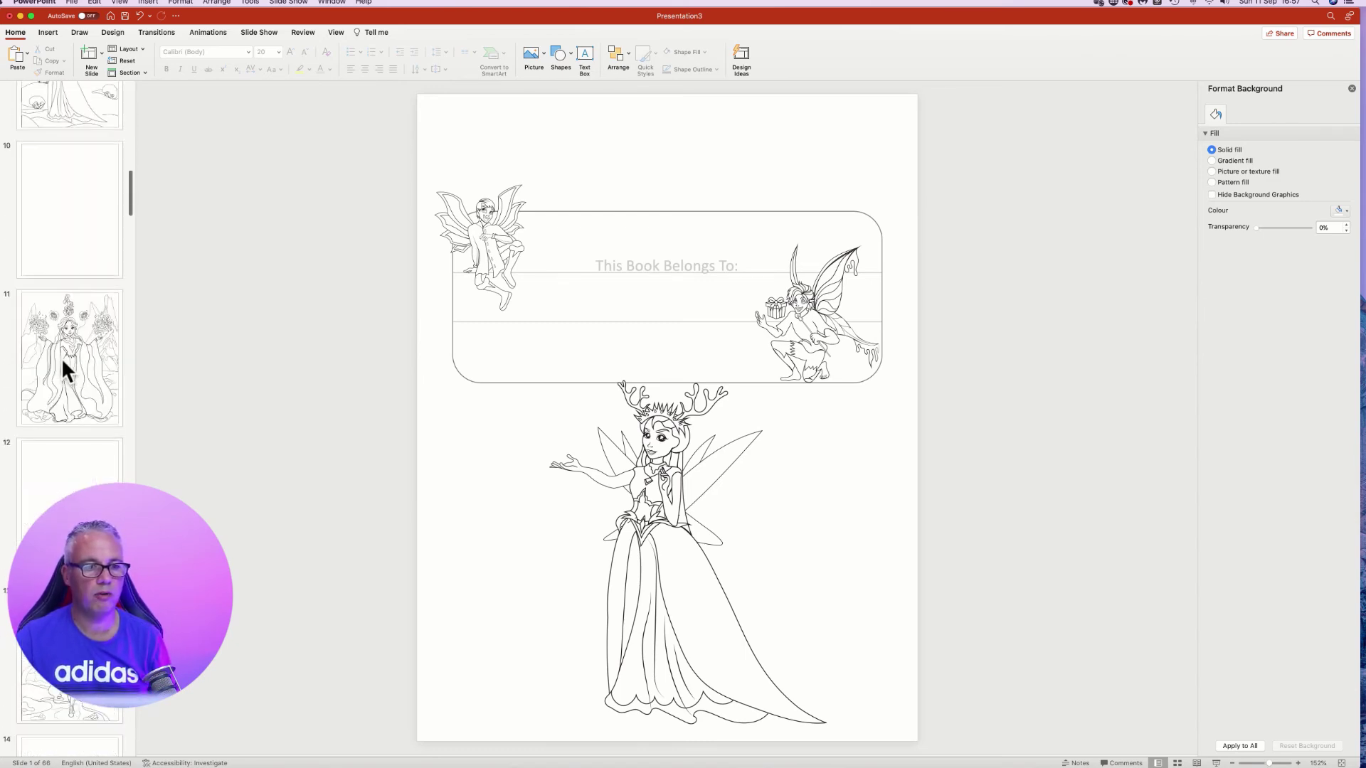
scroll(61, 357, down, 10)
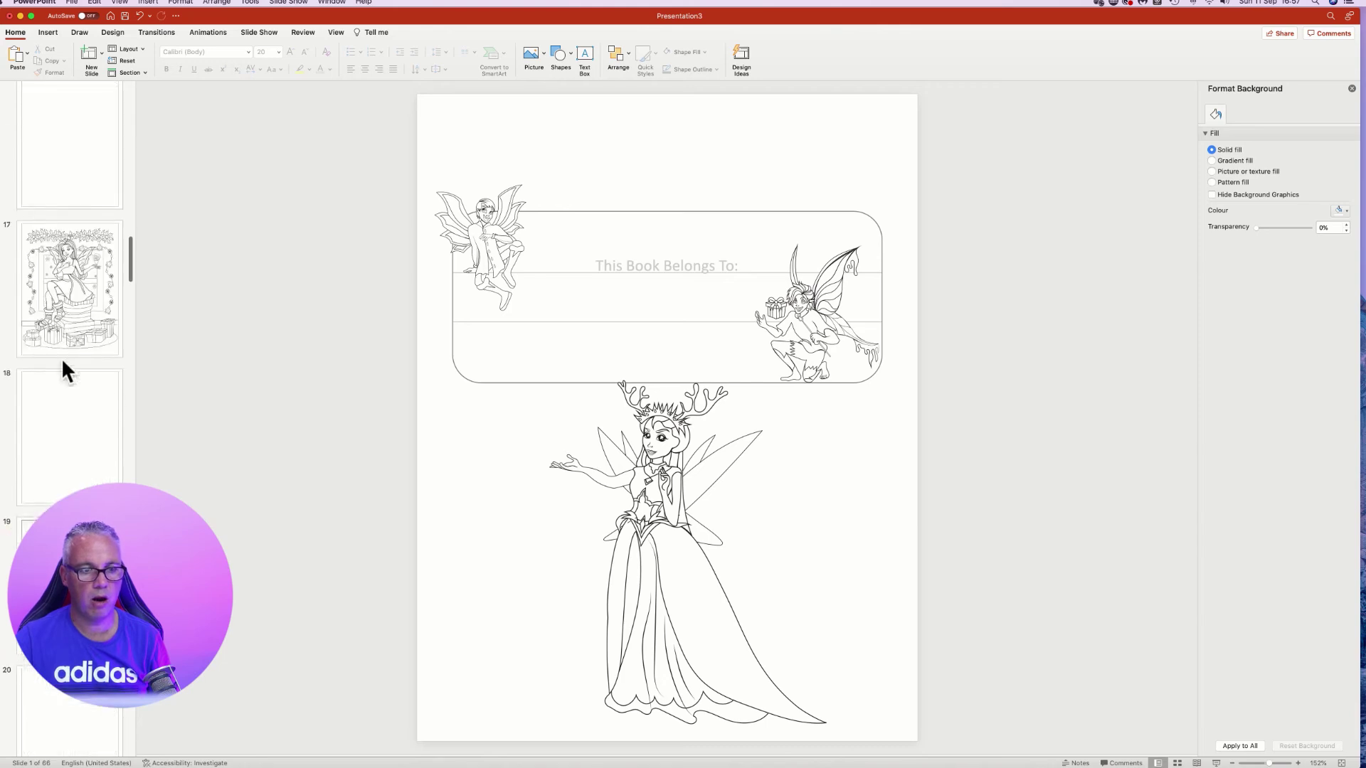
scroll(61, 357, down, 14)
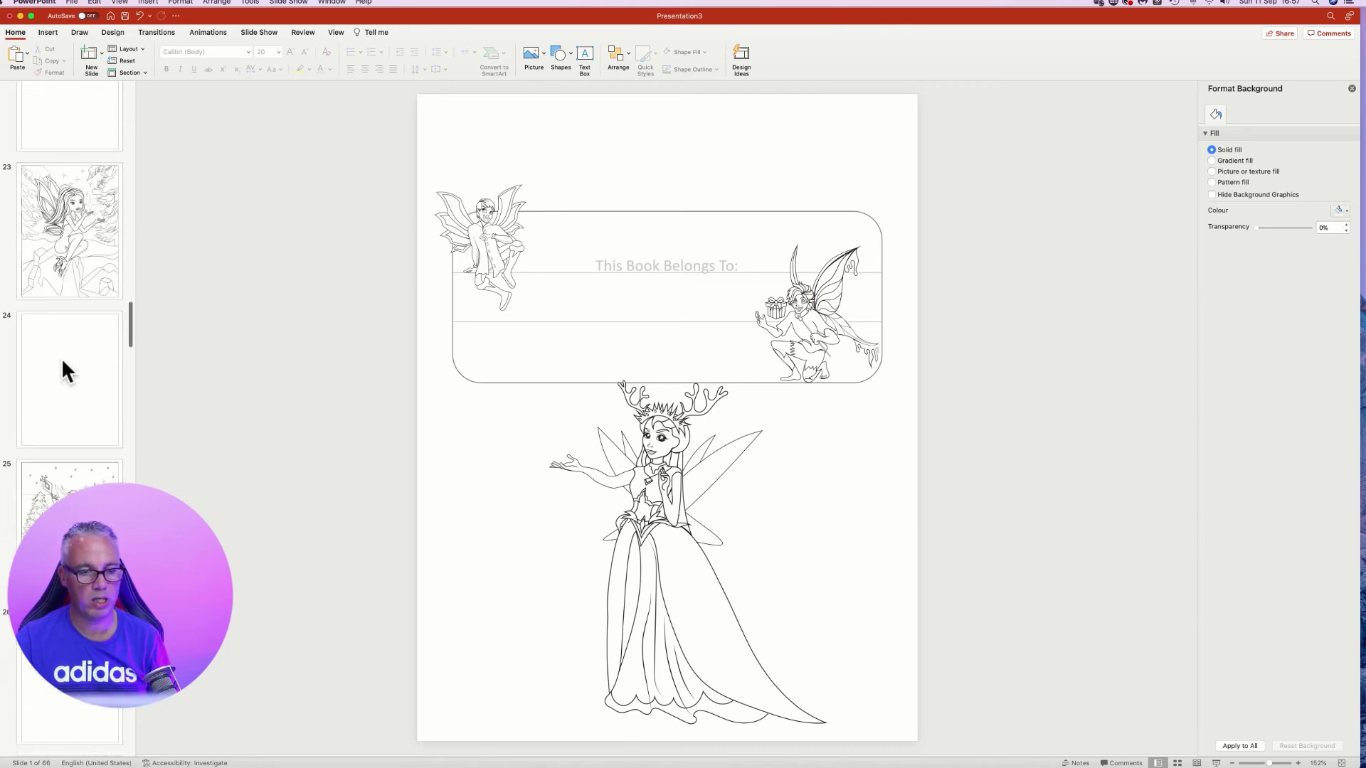
scroll(61, 366, down, 1)
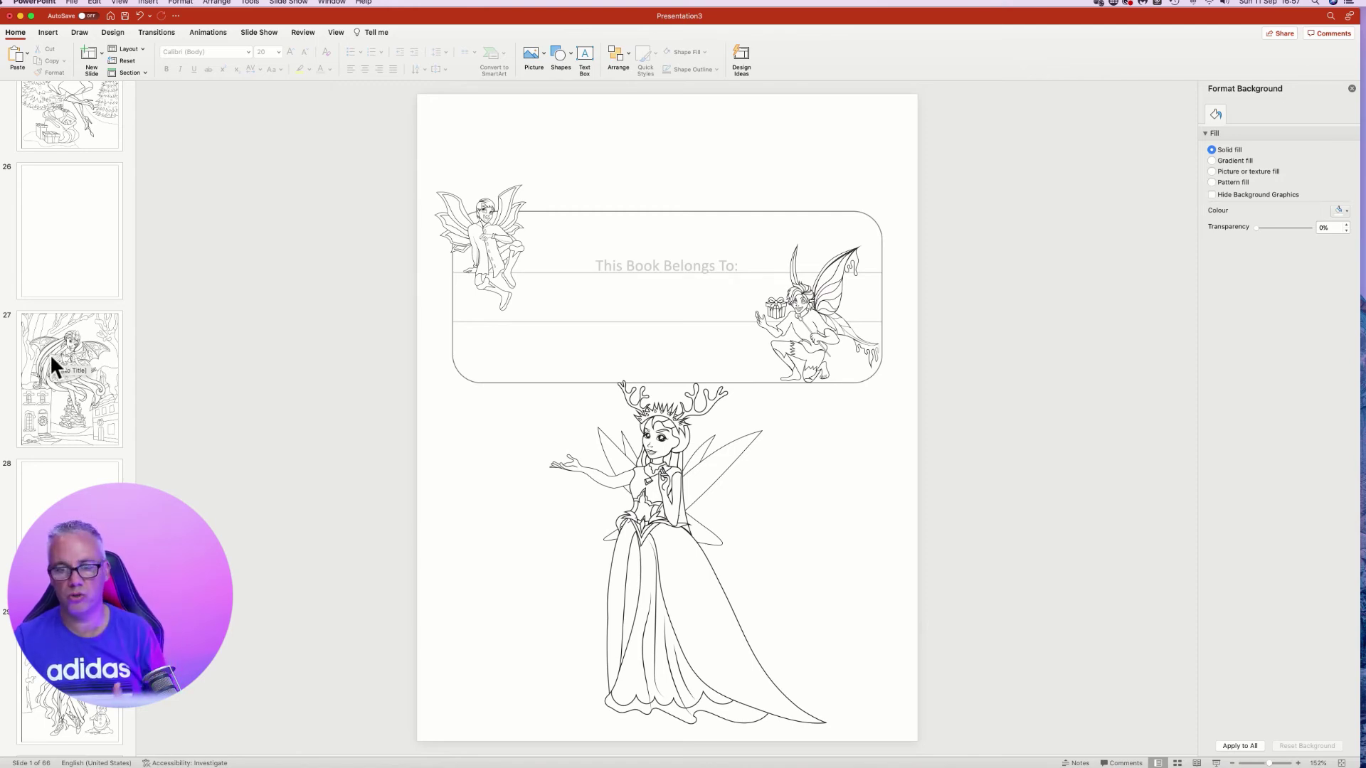
scroll(50, 351, down, 15)
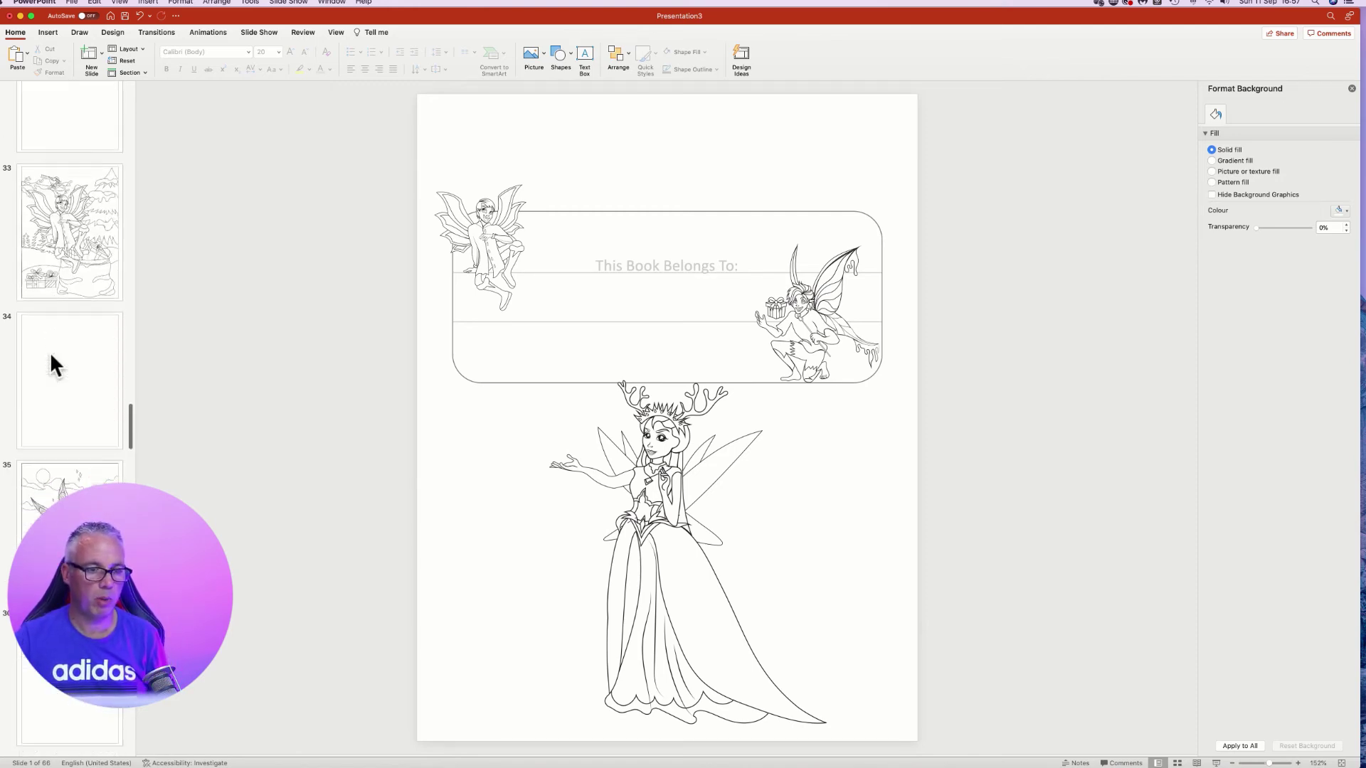
scroll(50, 352, down, 1)
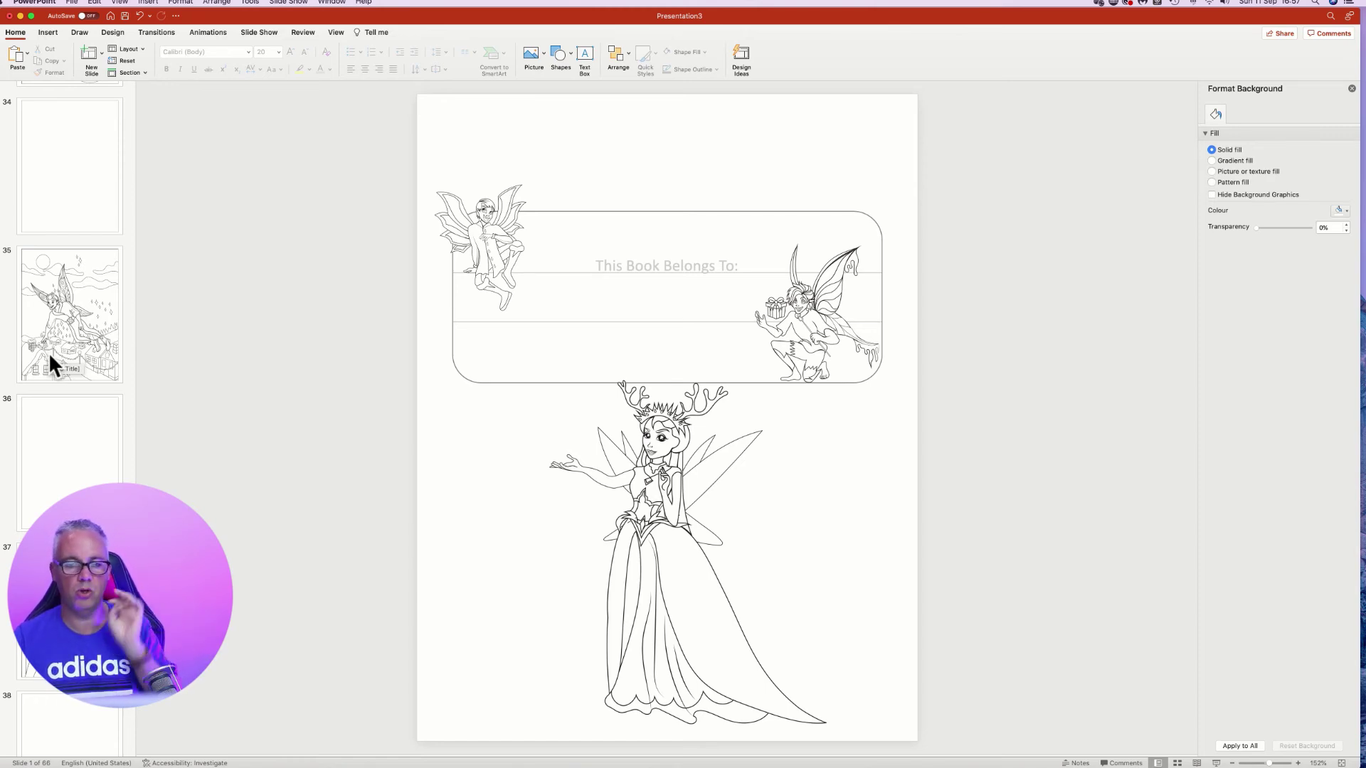
scroll(48, 352, down, 10)
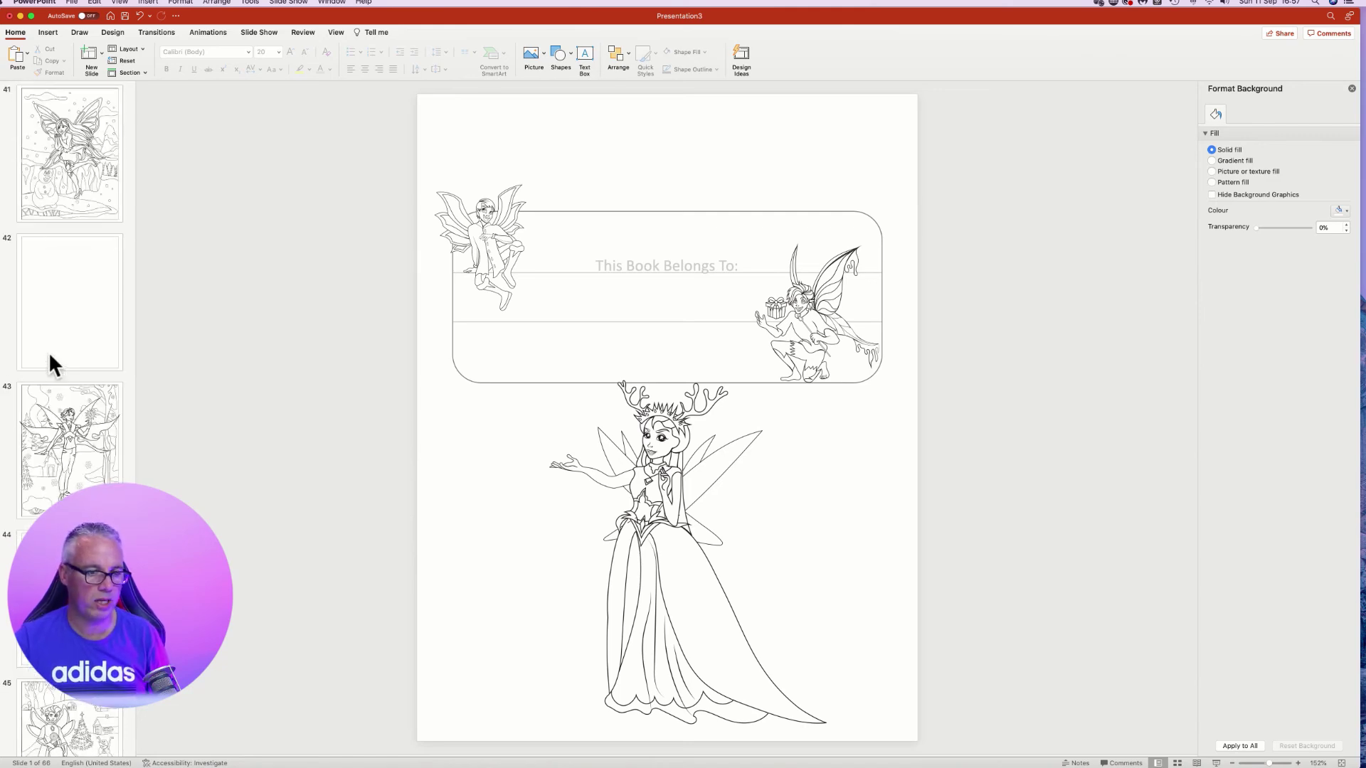
scroll(48, 351, up, 10)
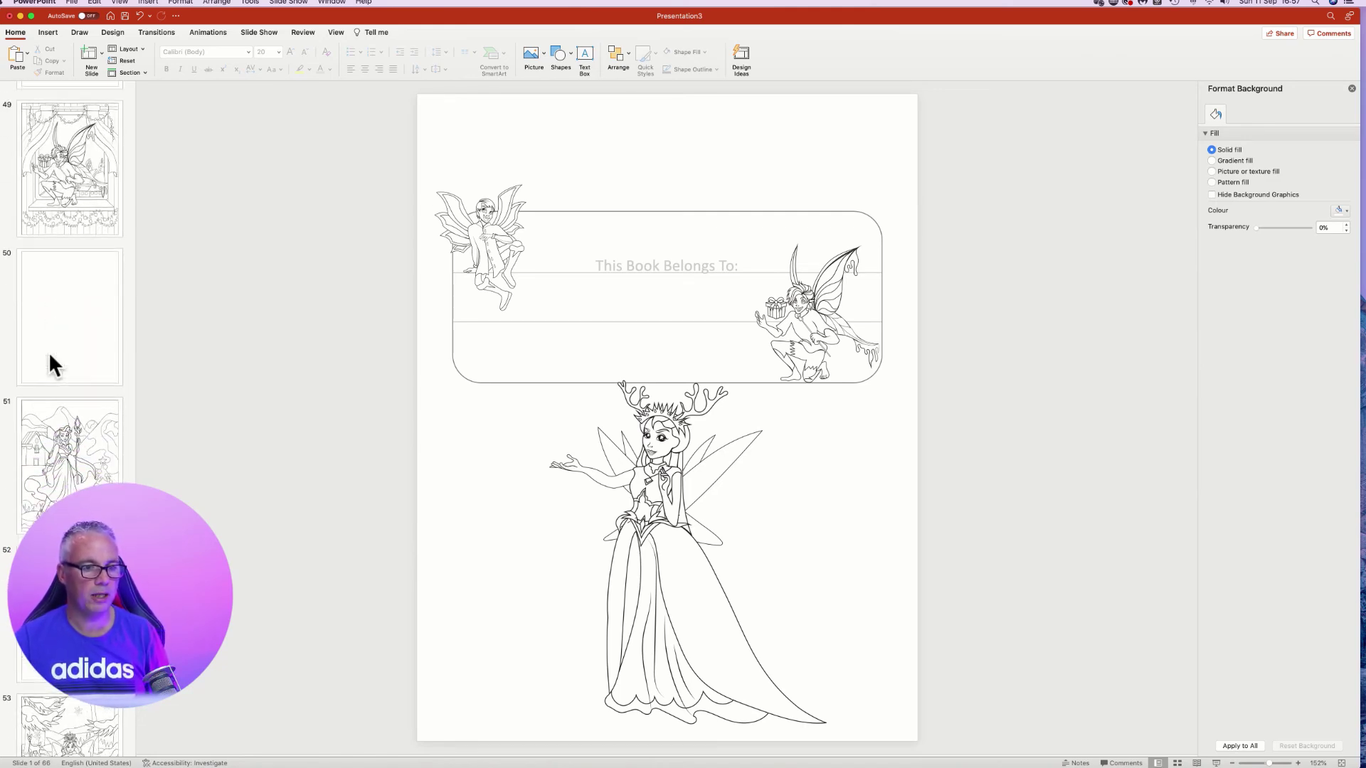
scroll(48, 353, up, 20)
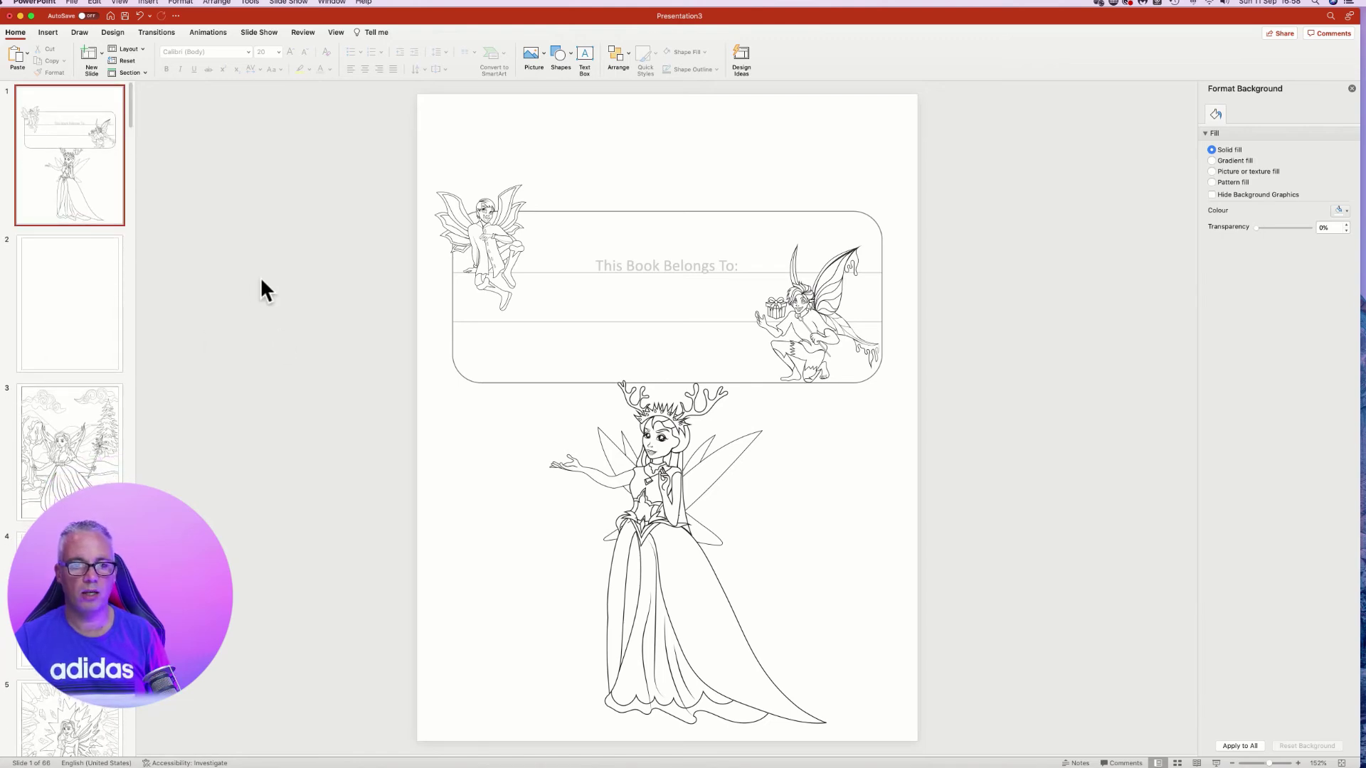
Scale the seated boy fairy down slightly and reposition it over the upper-left corner of the name box.
drag(479, 225, 493, 227)
drag(545, 314, 534, 299)
drag(496, 224, 497, 231)
click(226, 138)
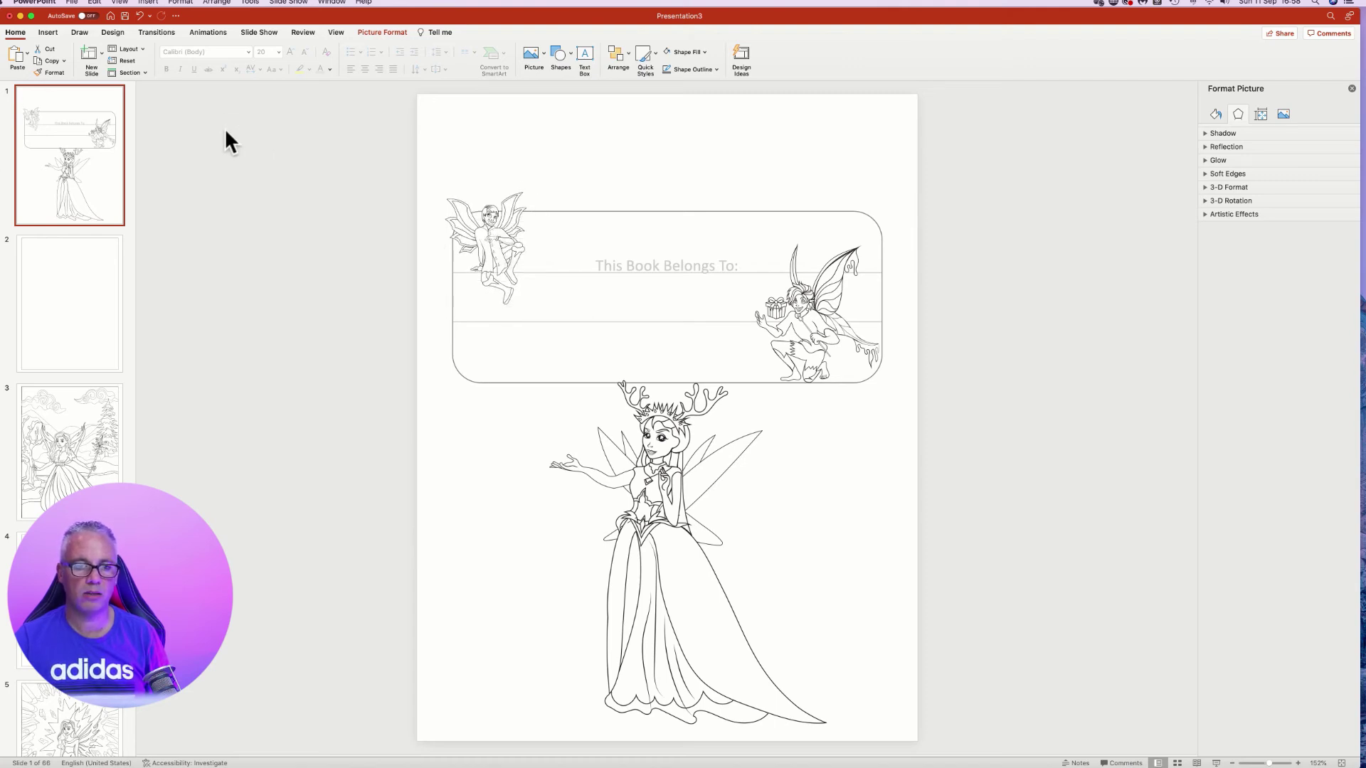
Save the presentation as "Winter fairies Tutorial" in the Downloads folder in PowerPoint Presentation (.pptx) format.
click(71, 6)
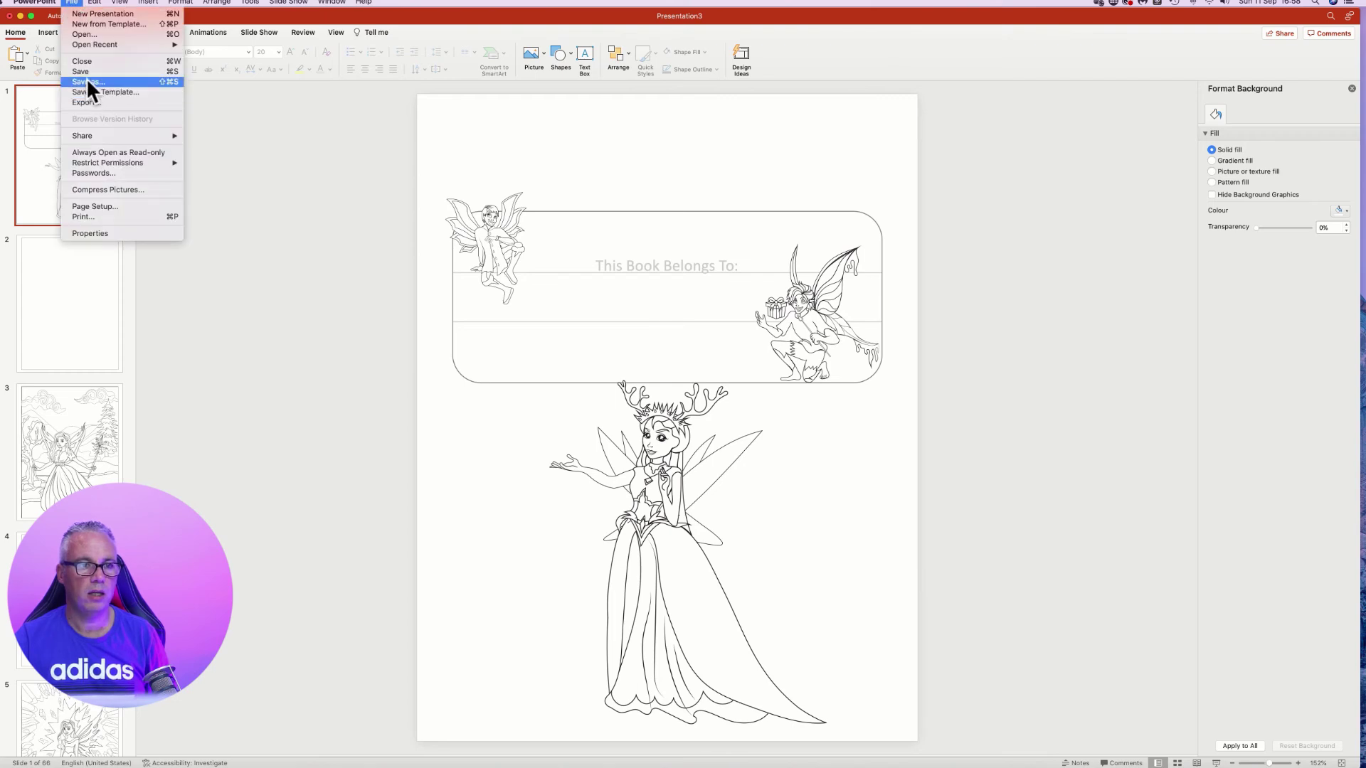
click(292, 146)
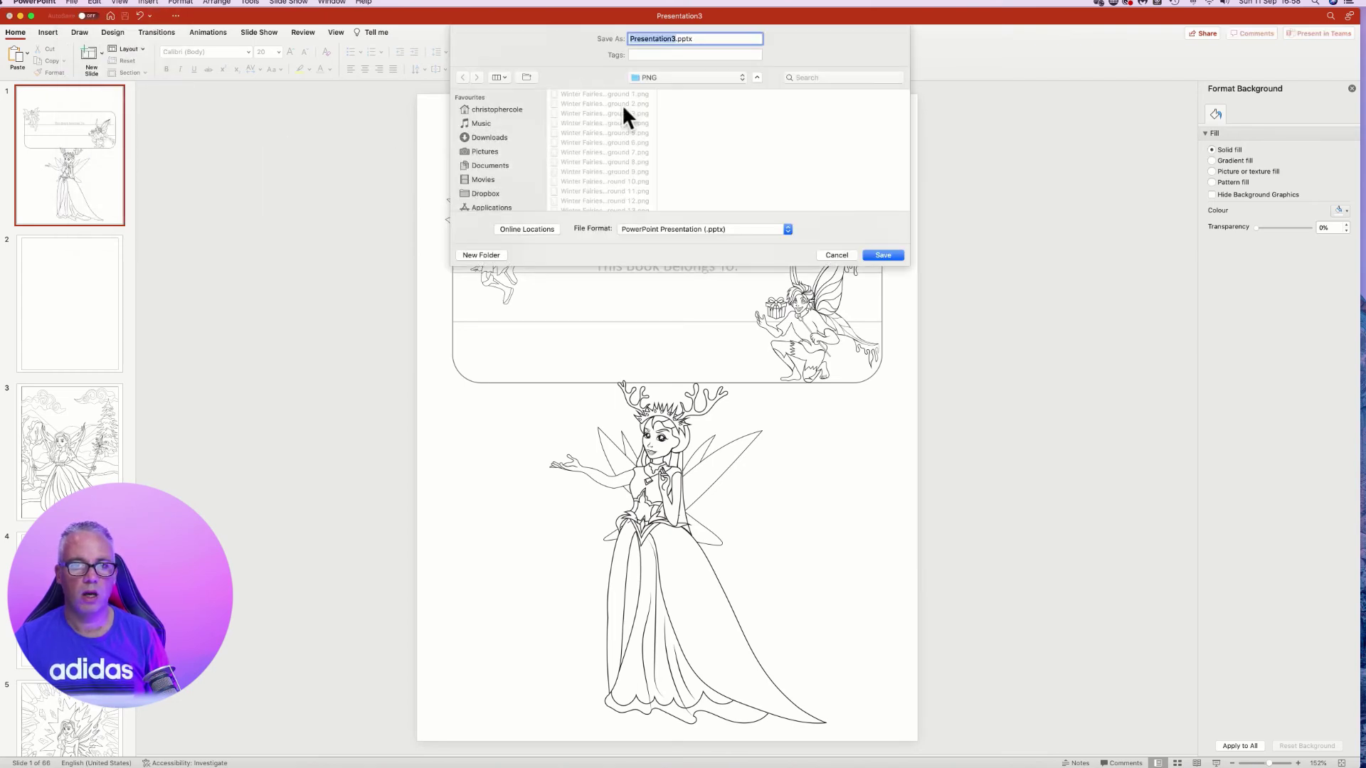
click(491, 139)
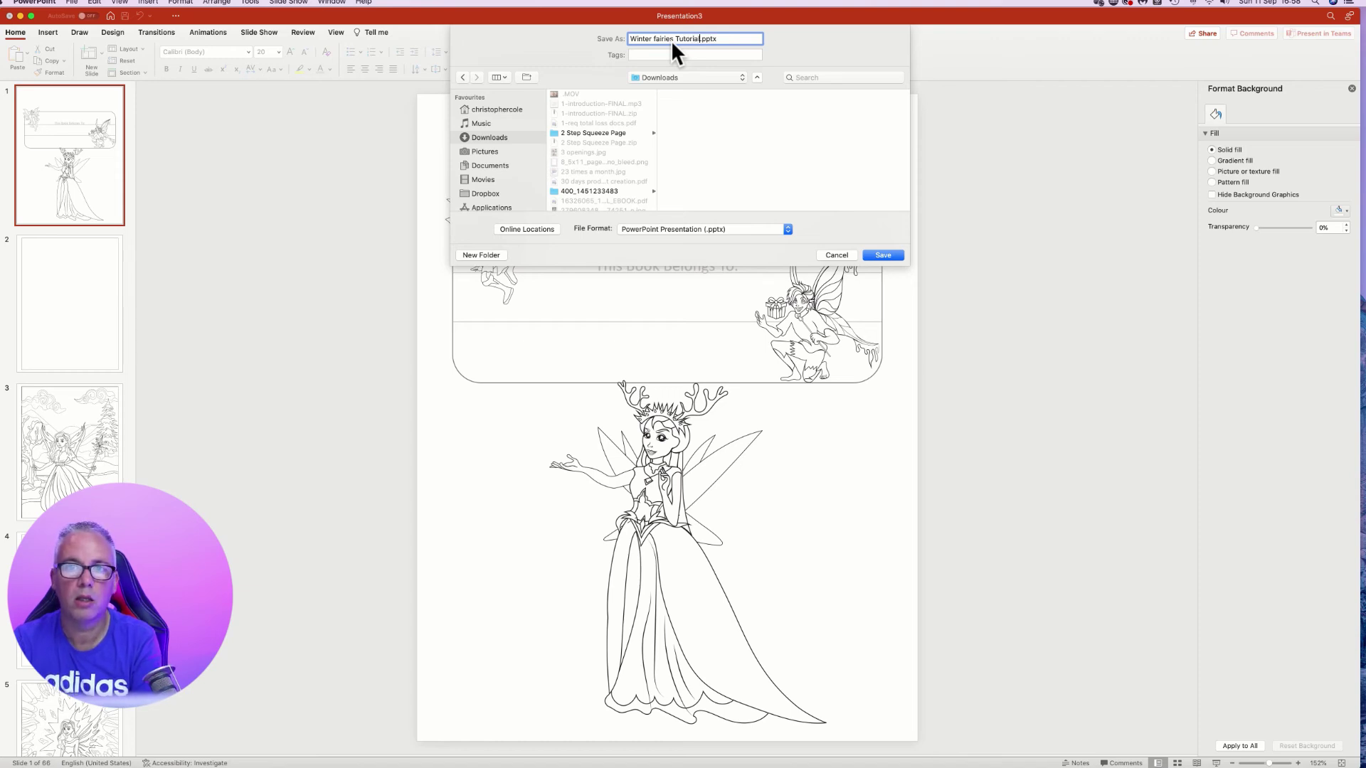
key(Return)
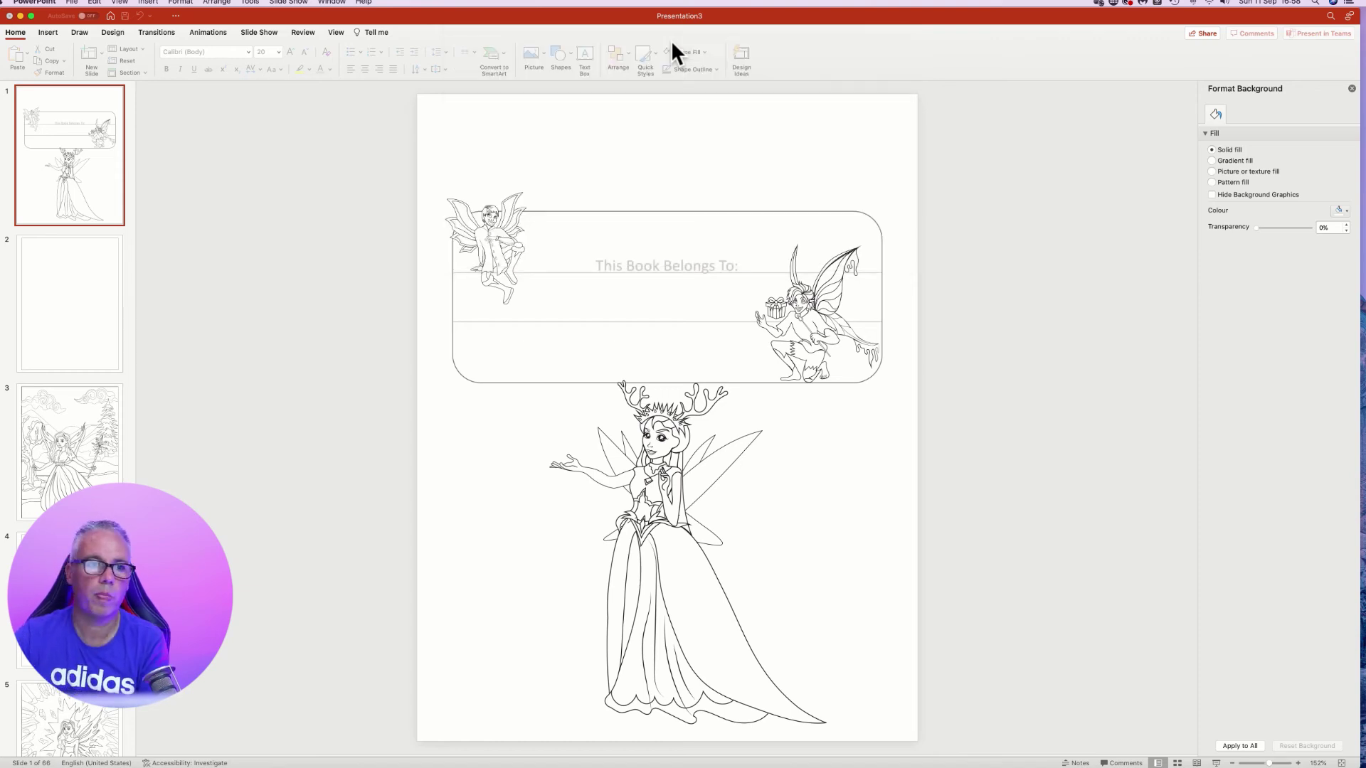
click(71, 2)
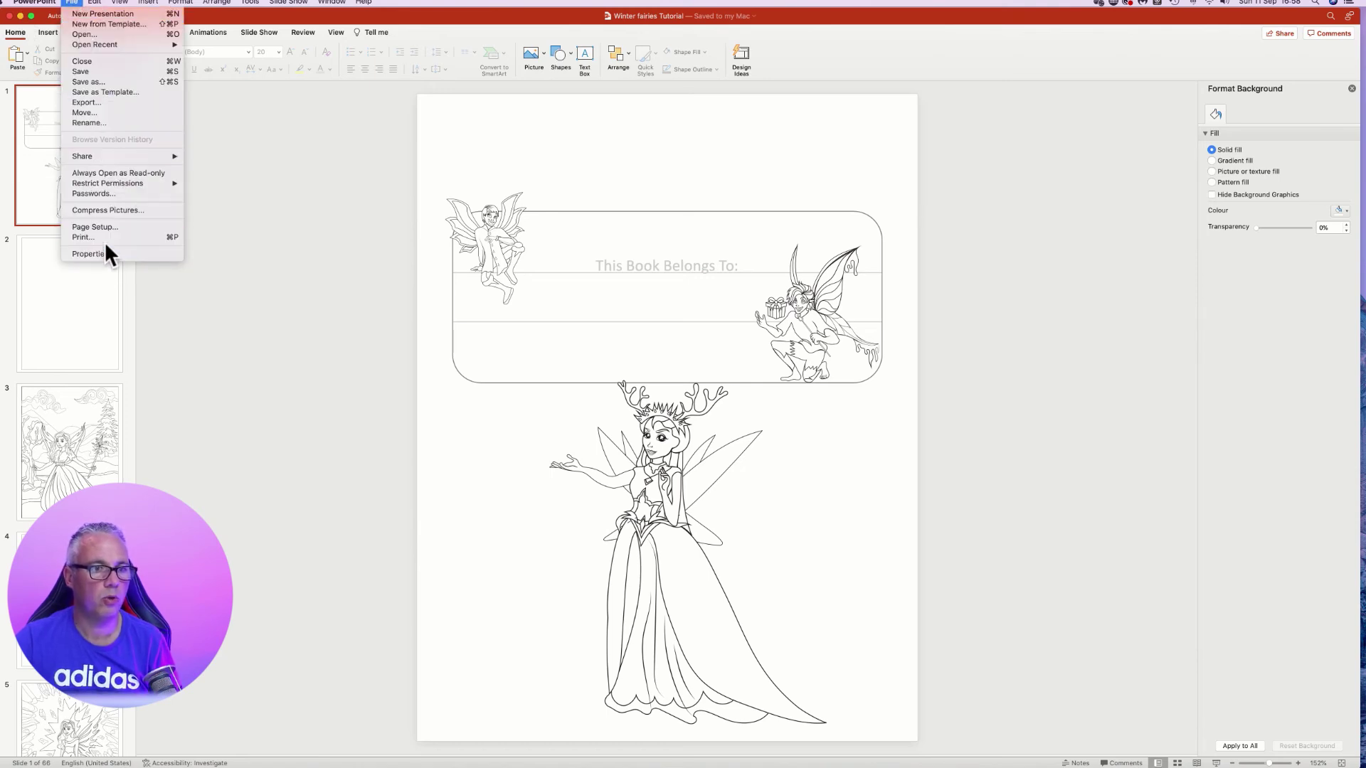
click(88, 82)
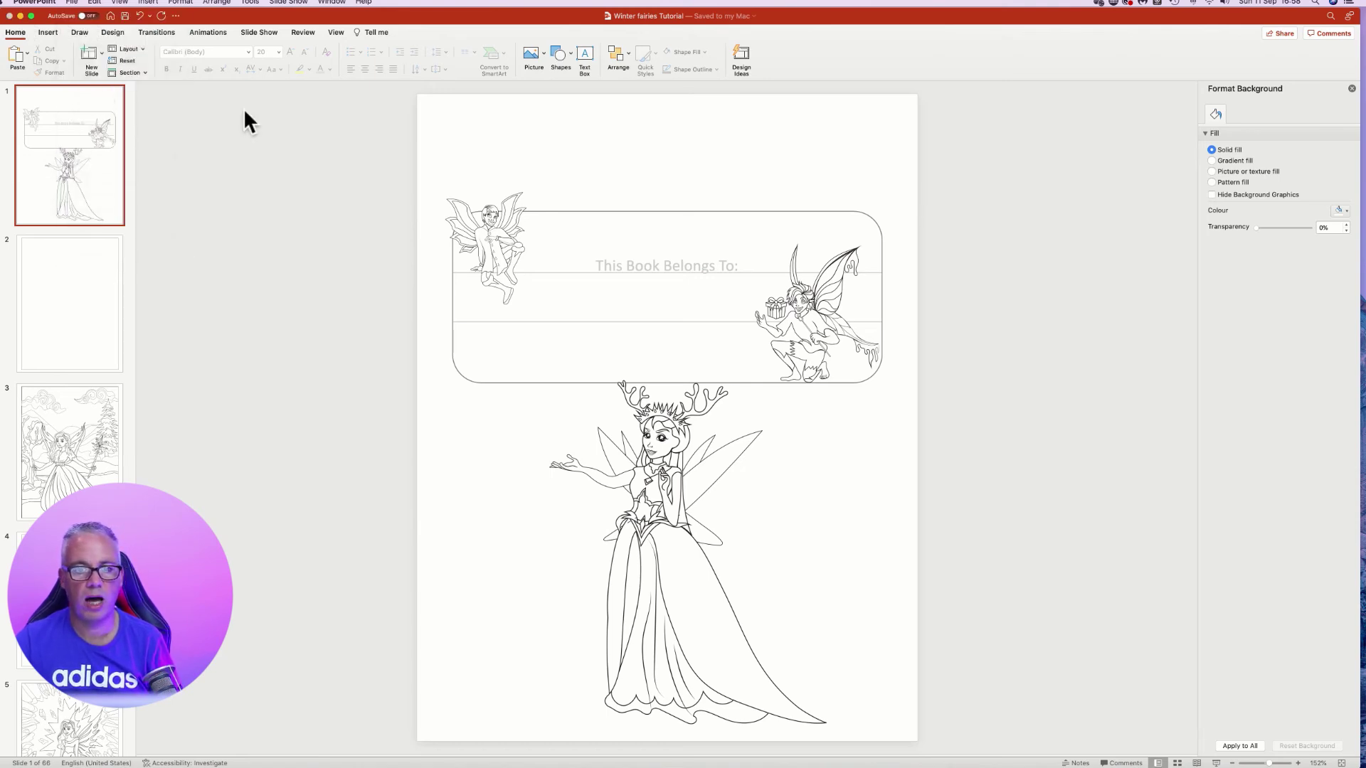
click(726, 229)
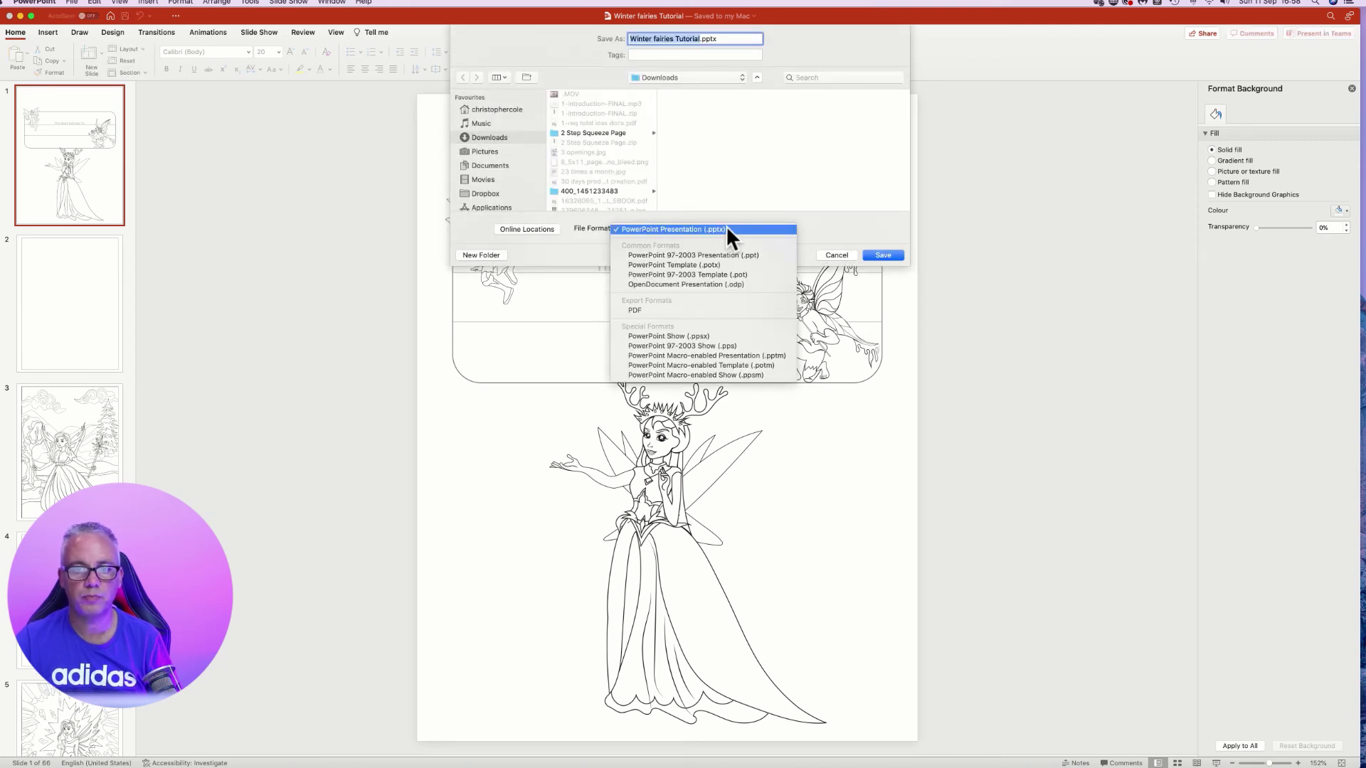
click(562, 235)
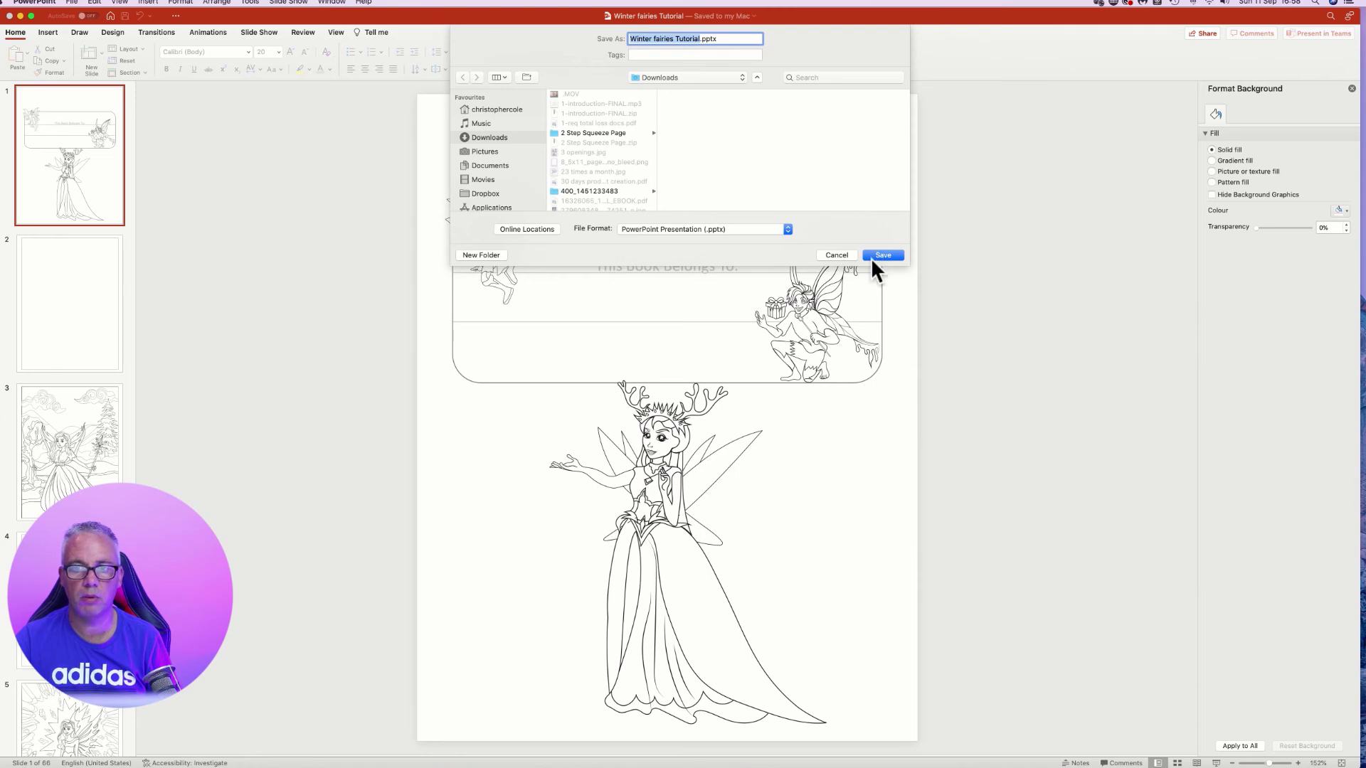
click(832, 255)
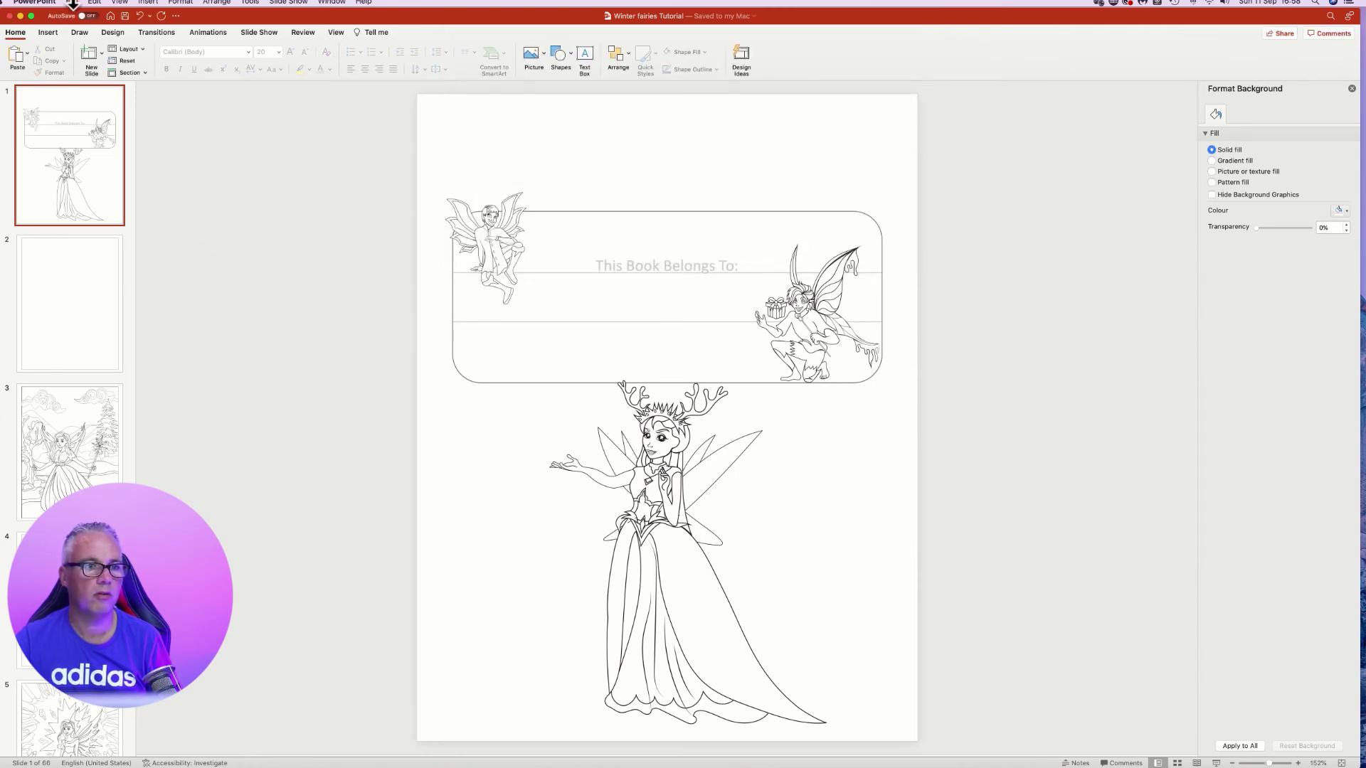
Export the presentation as the PDF file "Winter fairies Tutorial.pdf" in the Downloads folder.
click(71, 2)
click(85, 102)
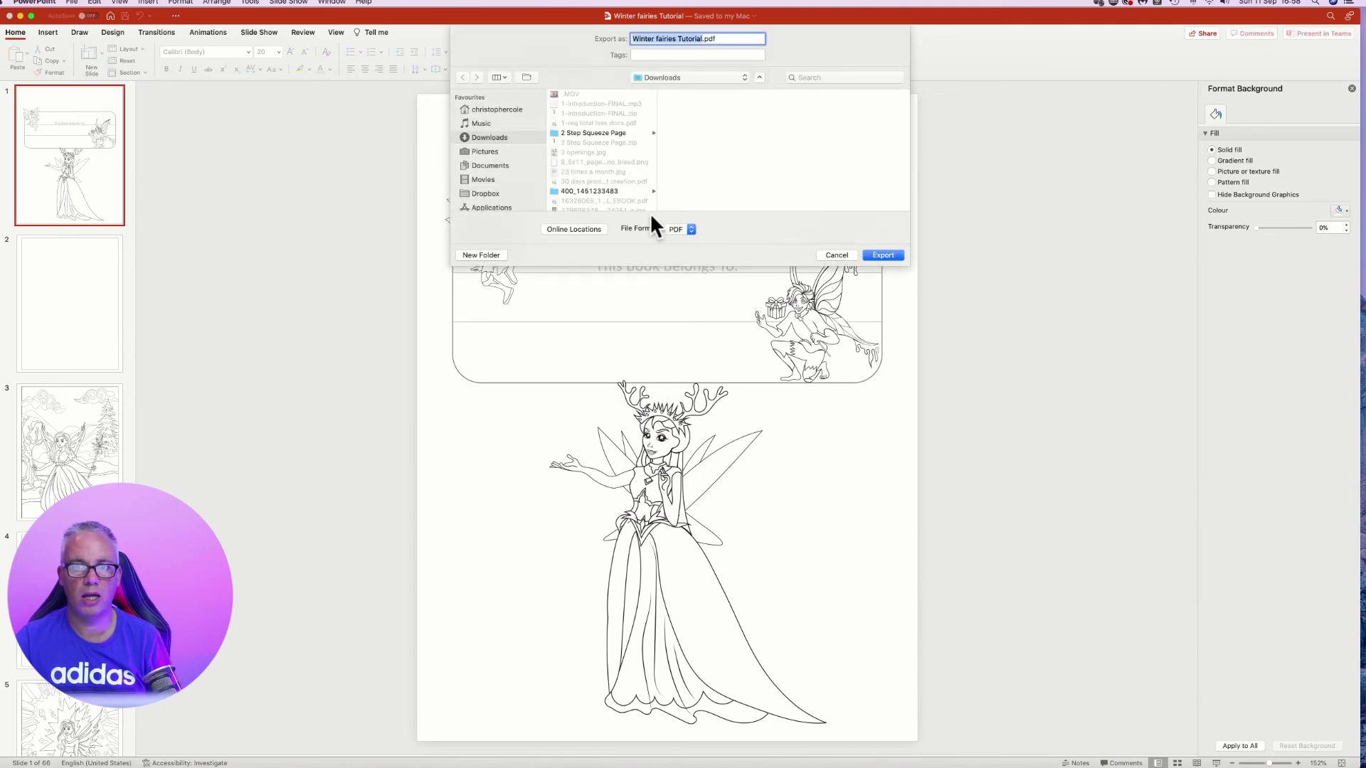
click(894, 256)
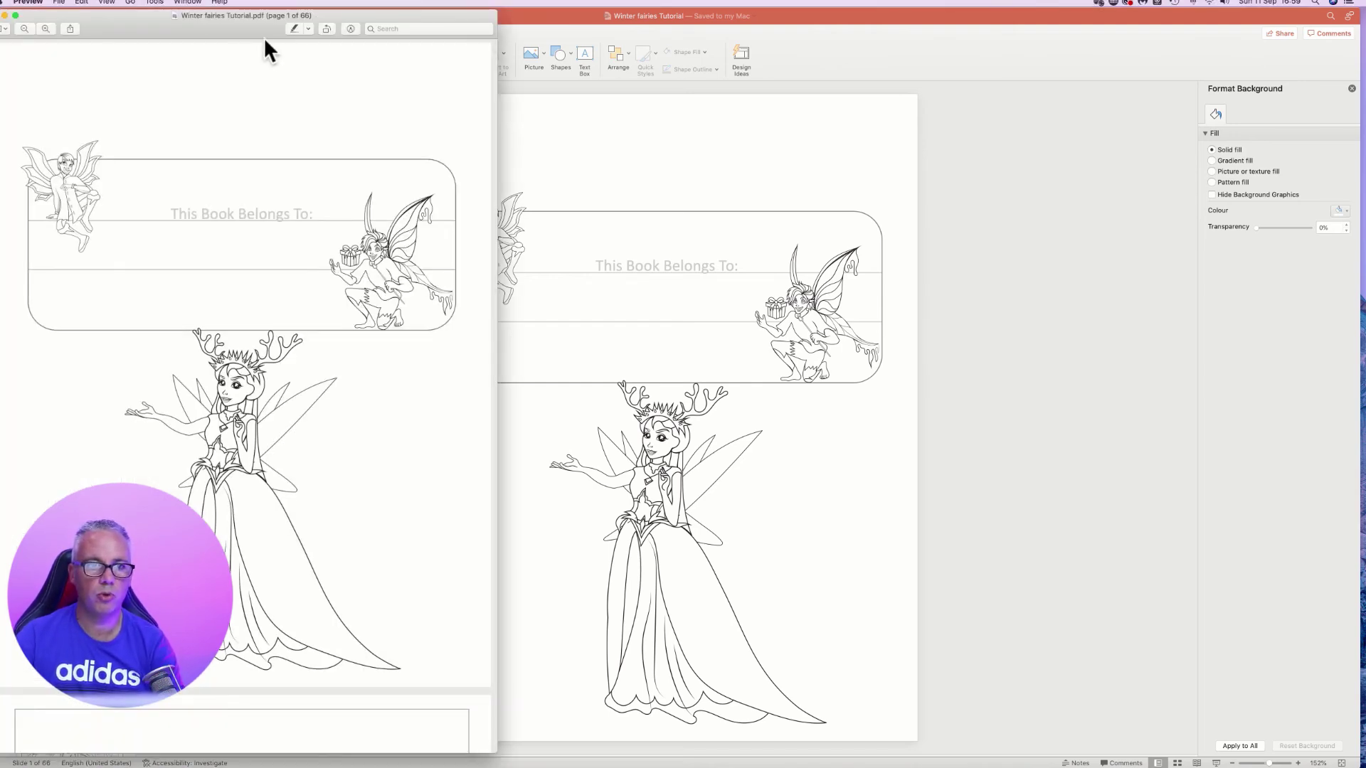
View the exported PDF full screen in Preview and page through its spreads, checking how blank pages pair with fairy scenes.
click(279, 30)
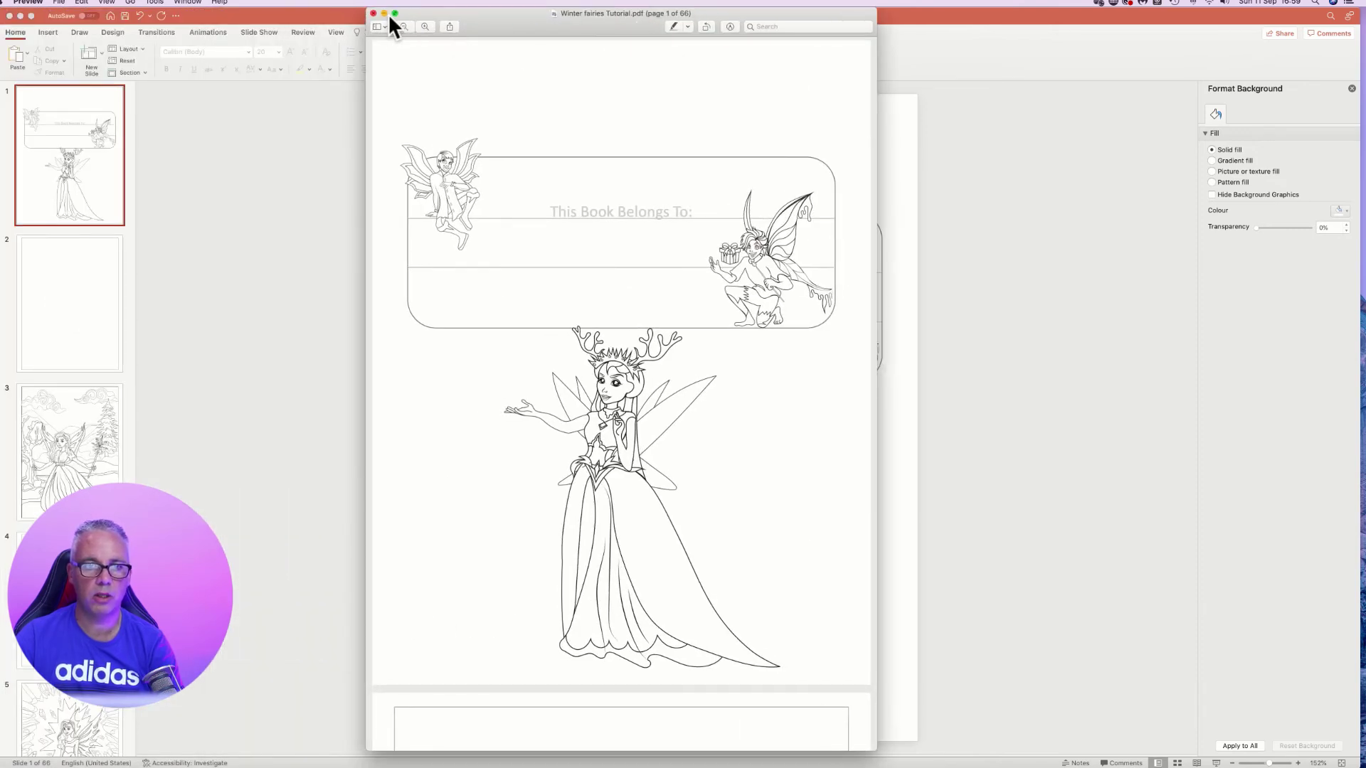
click(395, 13)
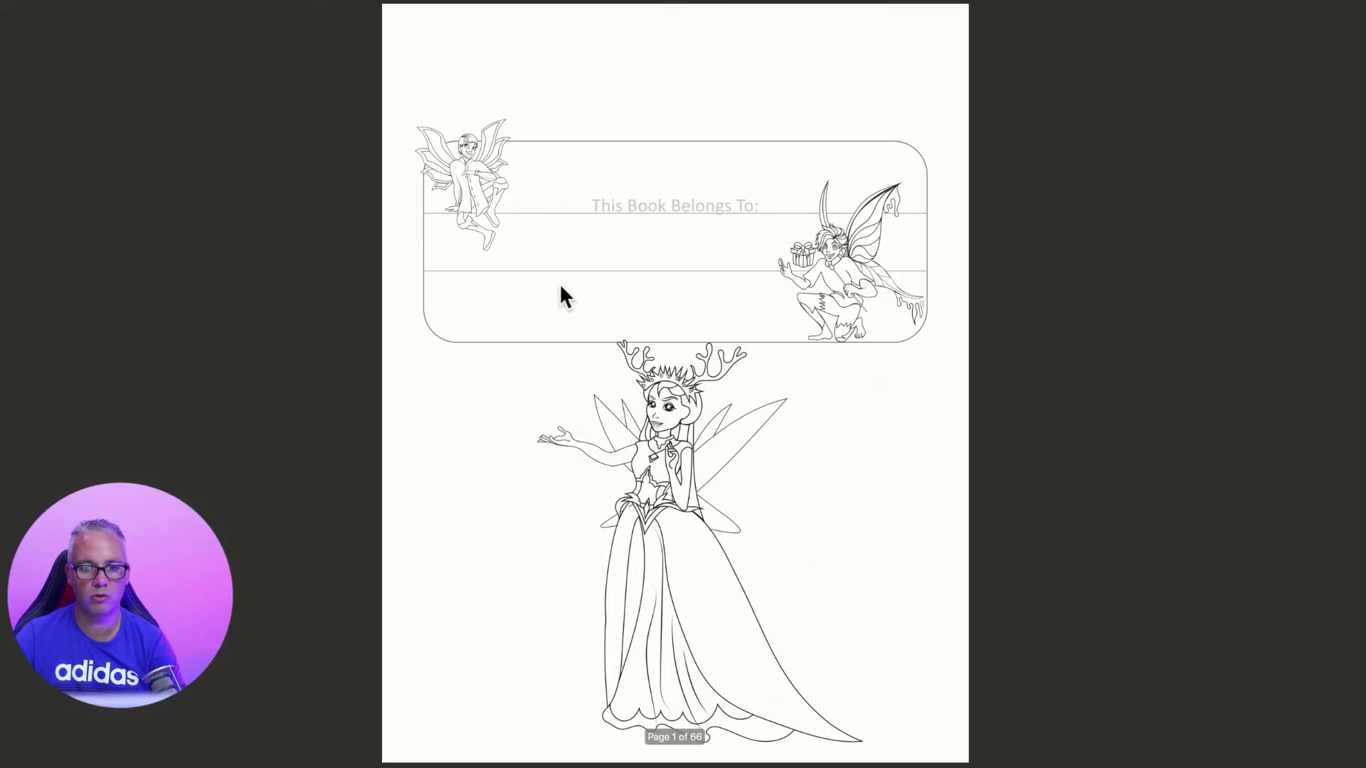
scroll(600, 262, down, 3)
scroll(600, 262, down, 3)
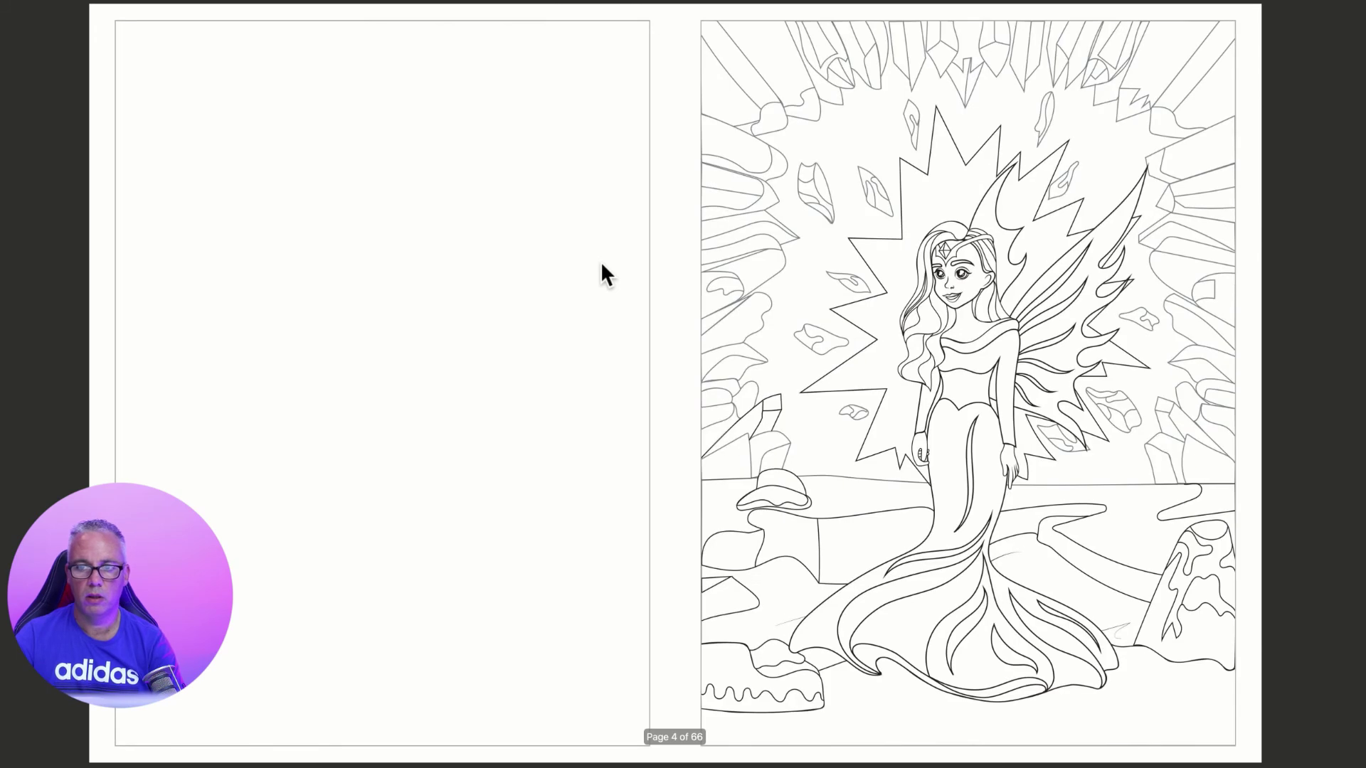
scroll(600, 262, down, 3)
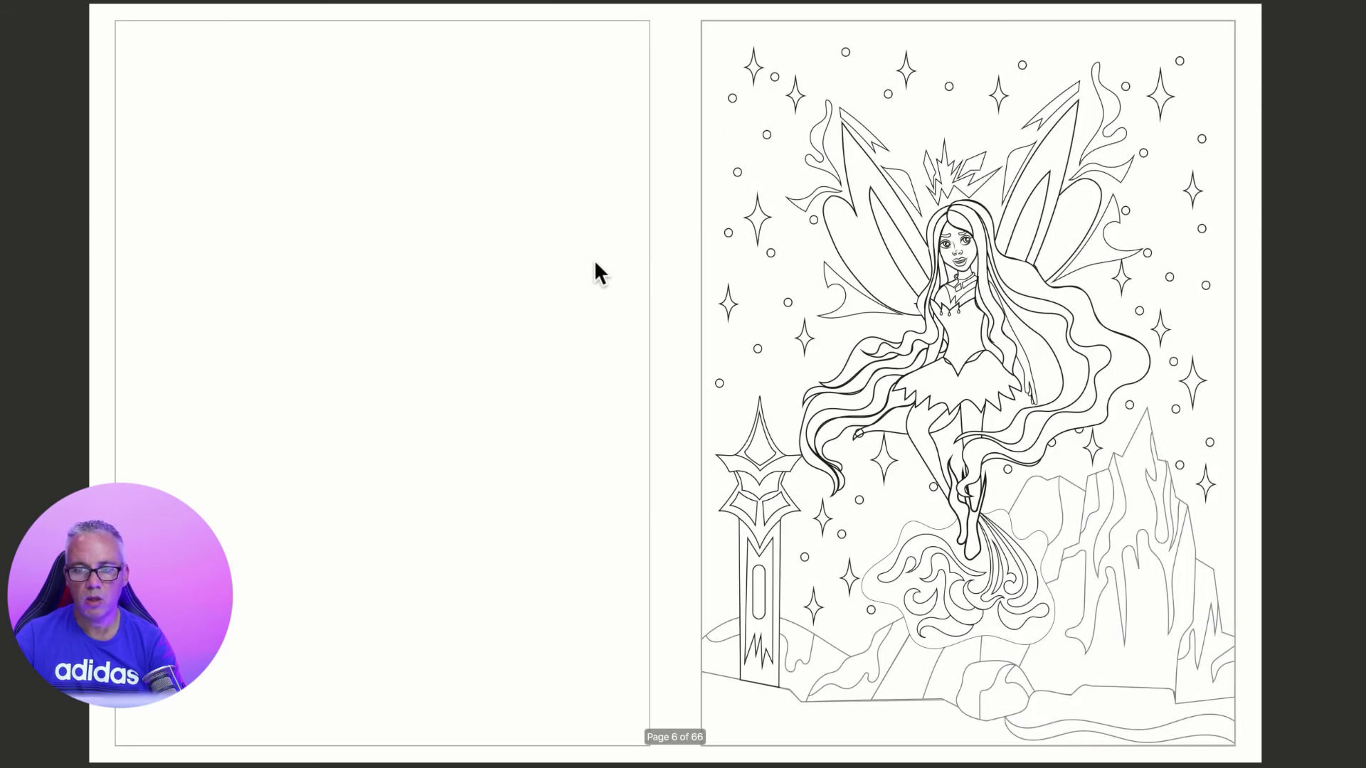
scroll(595, 264, up, 3)
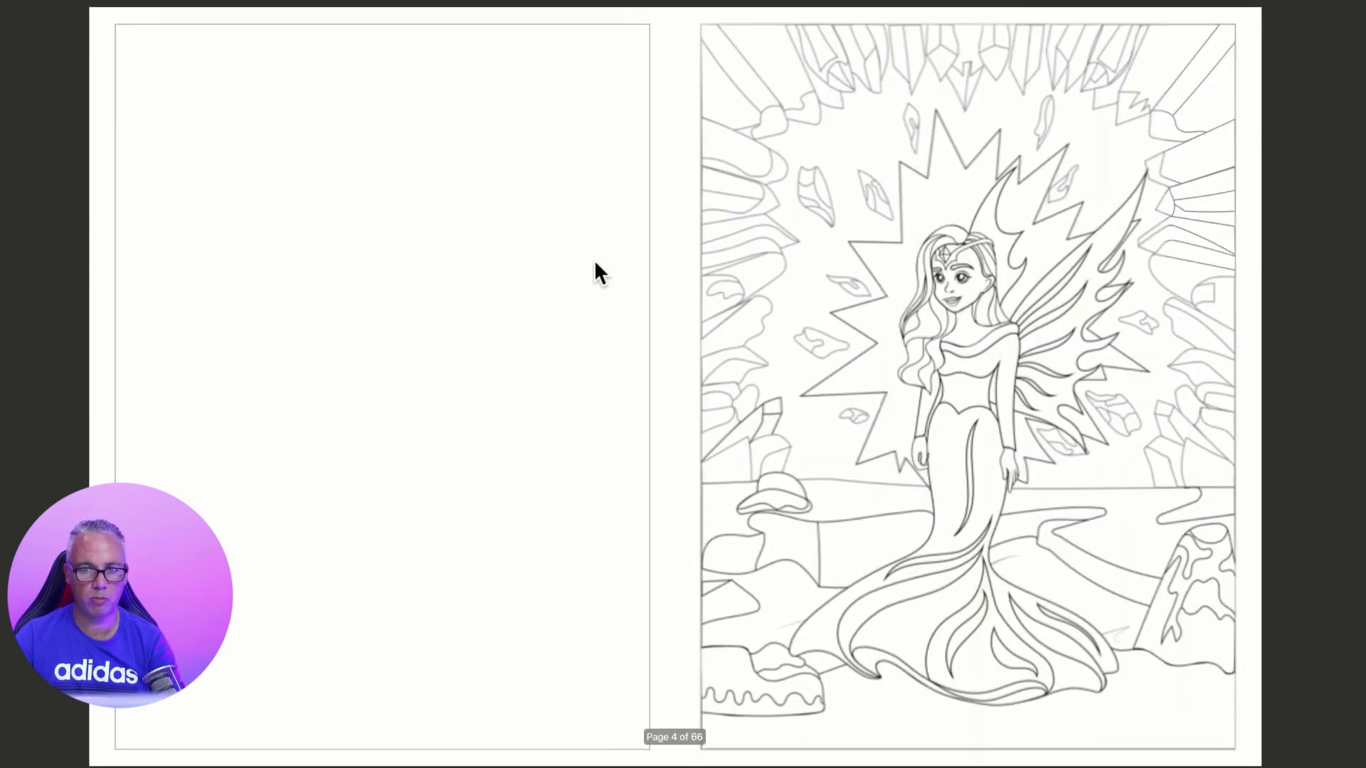
scroll(596, 263, down, 3)
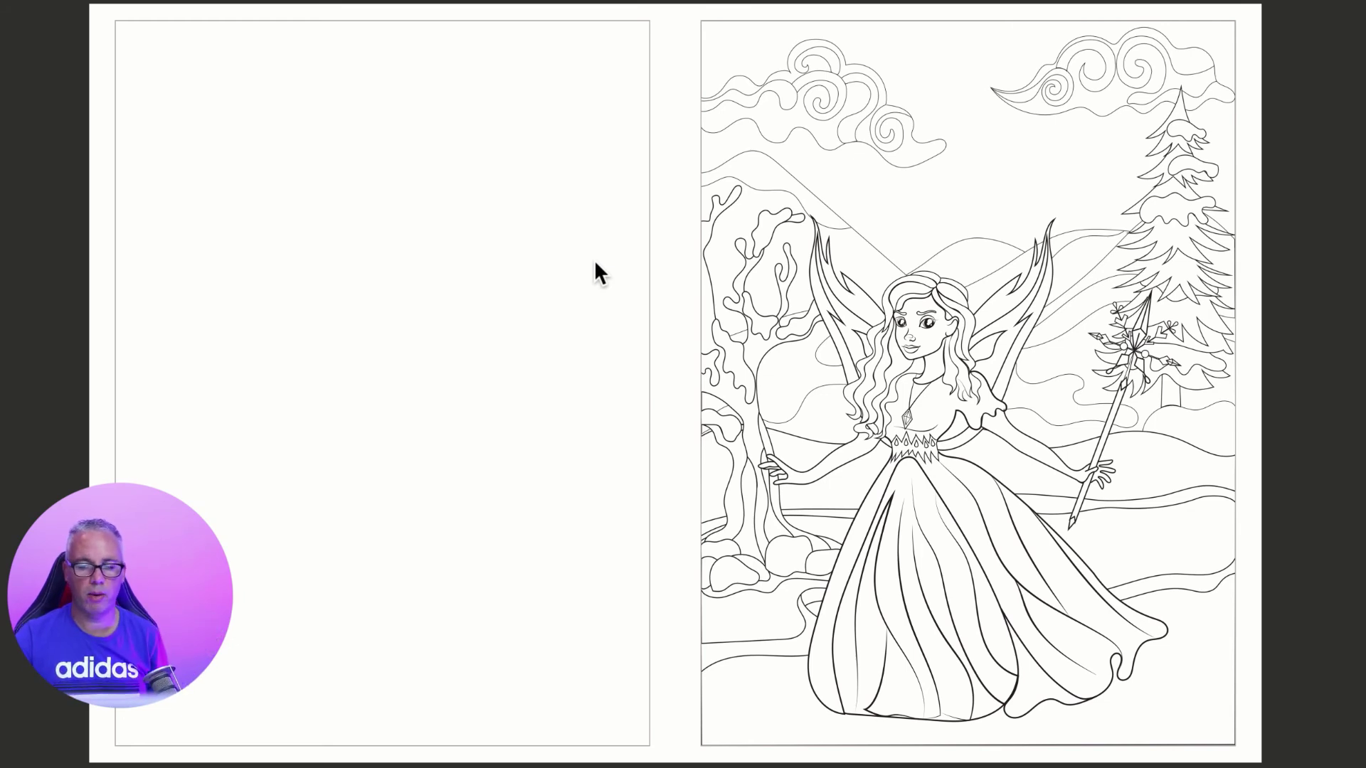
scroll(597, 265, up, 3)
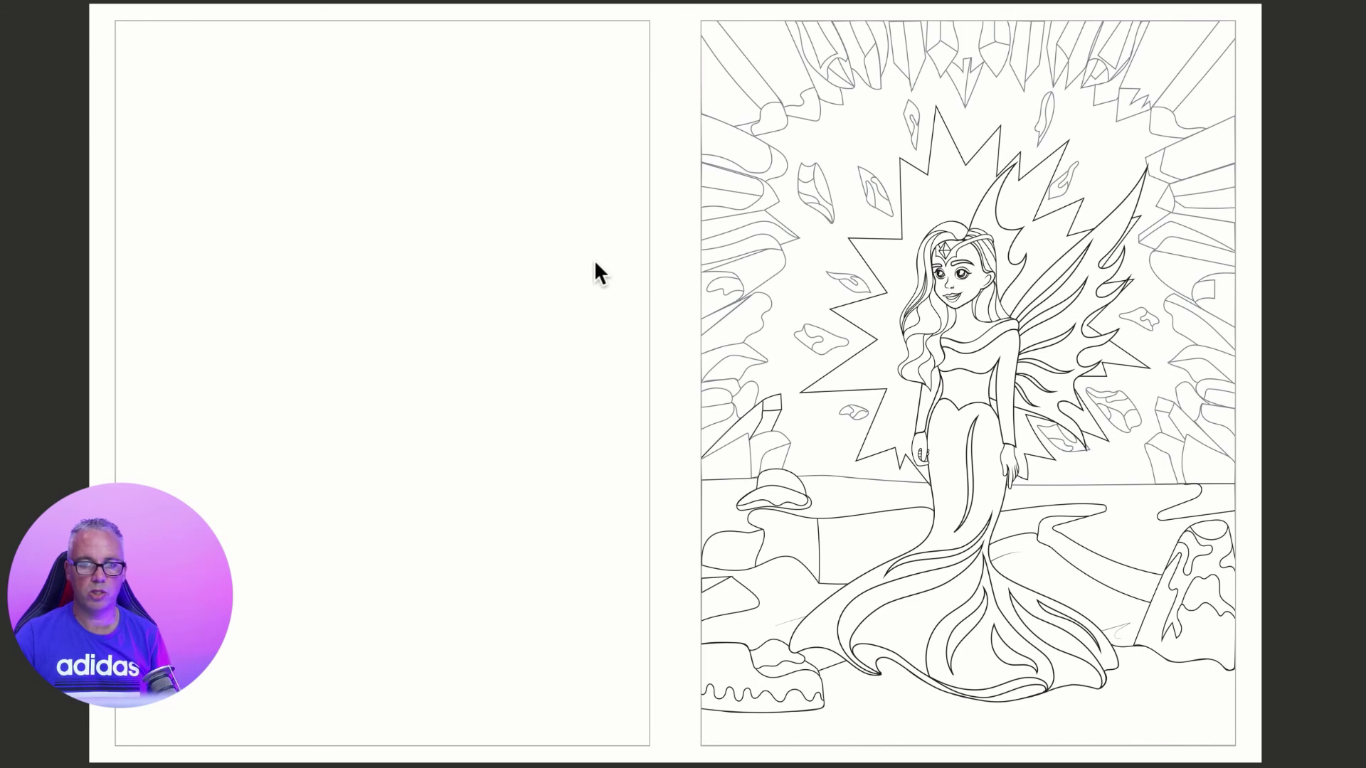
scroll(596, 264, down, 3)
scroll(596, 264, down, 3)
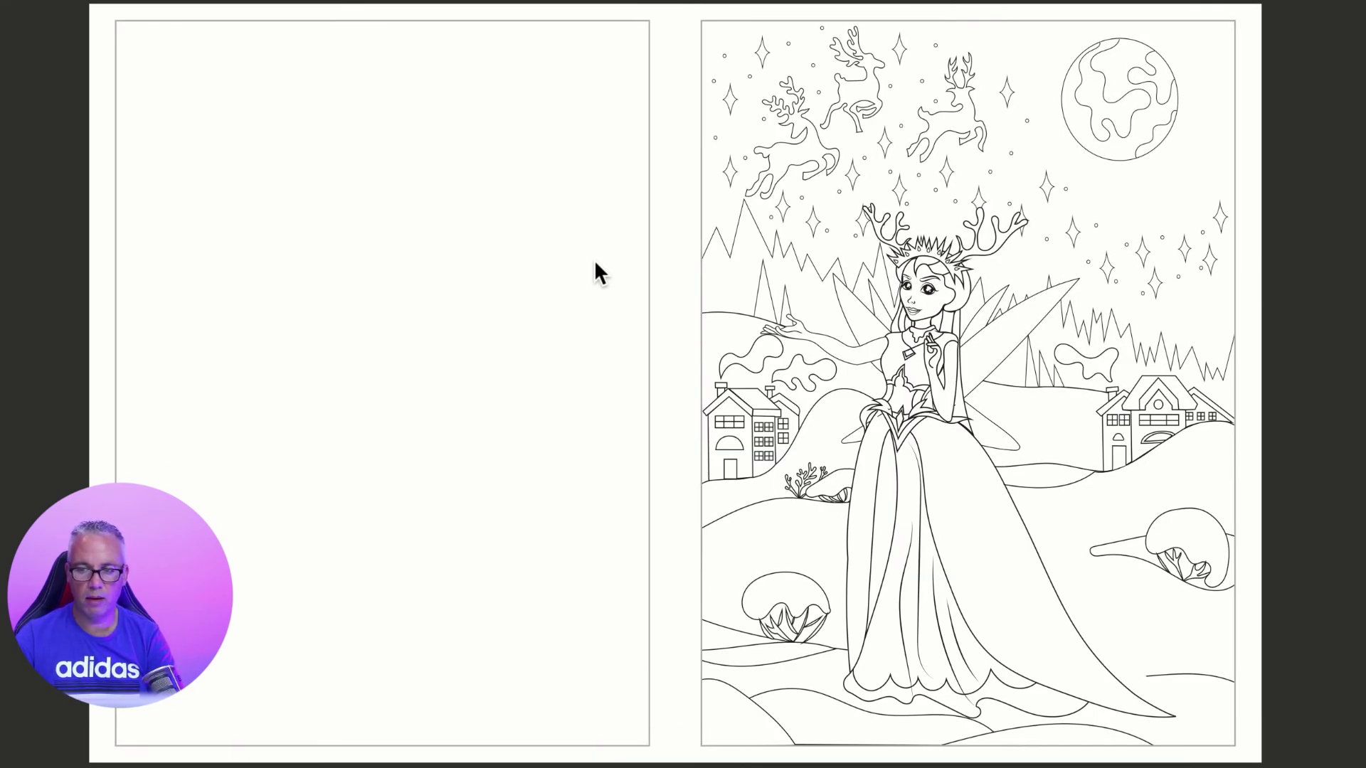
scroll(596, 273, down, 3)
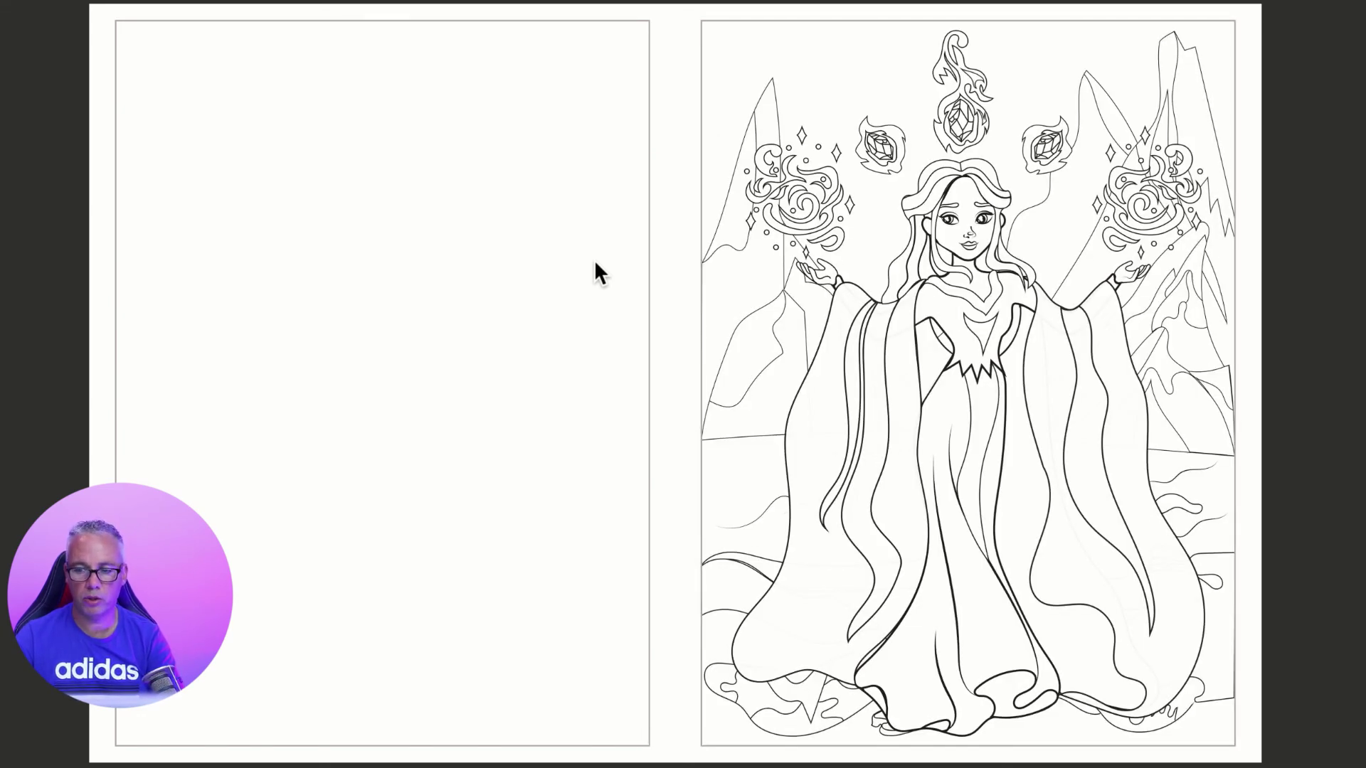
key(Right)
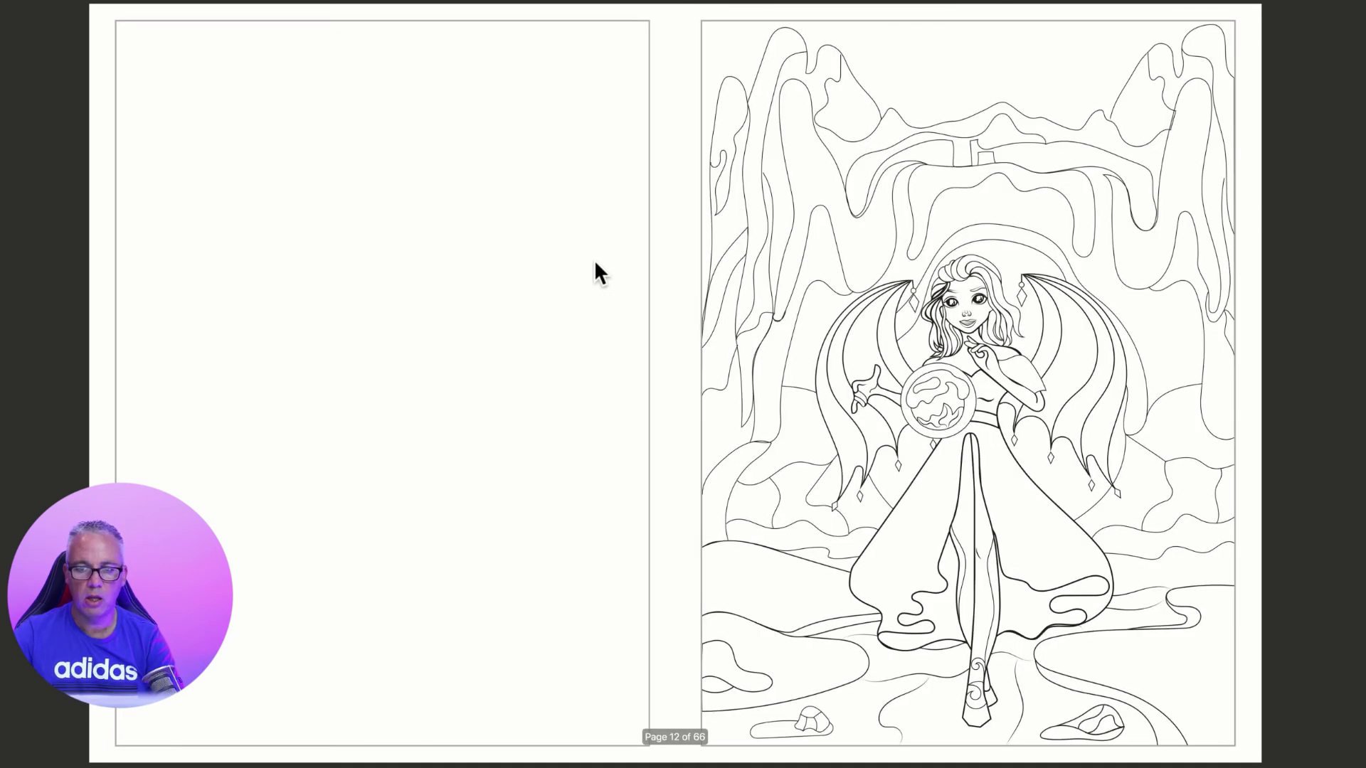
key(Right)
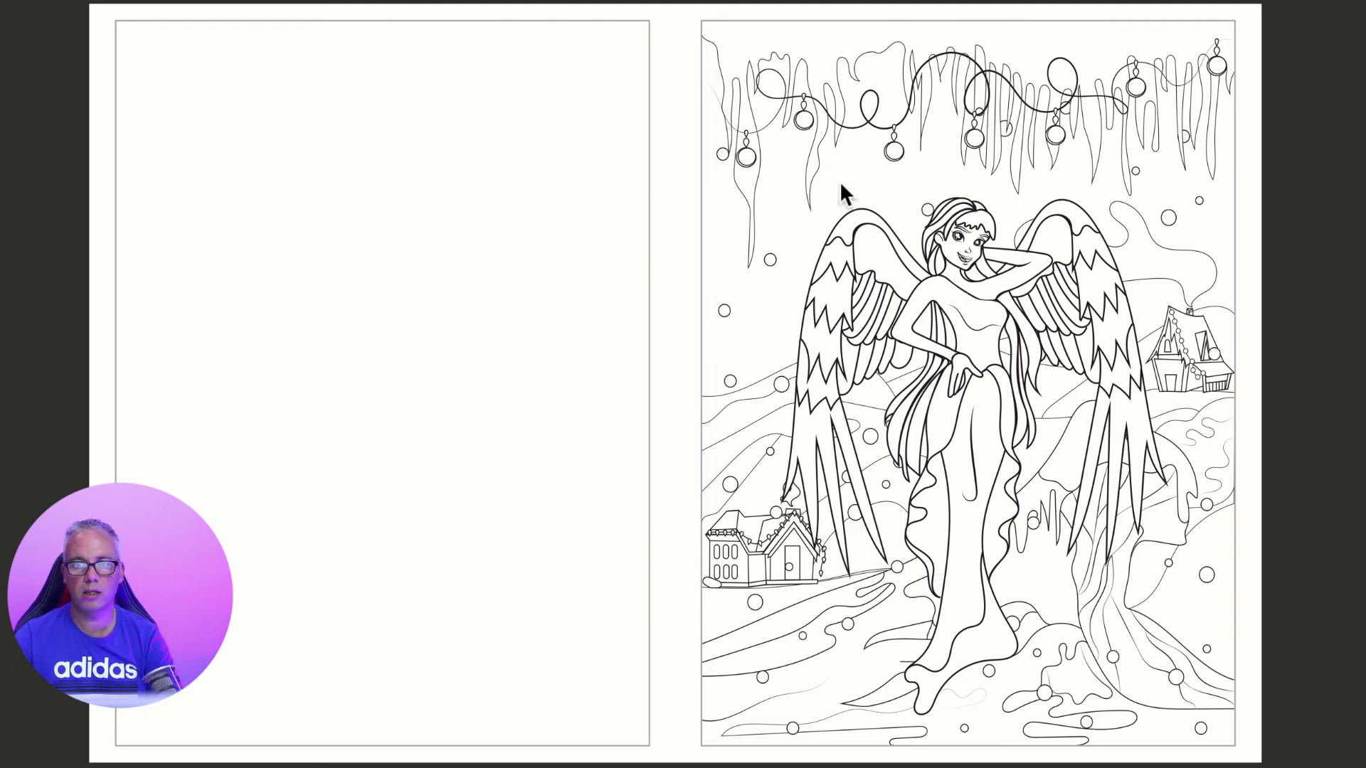
key(Right)
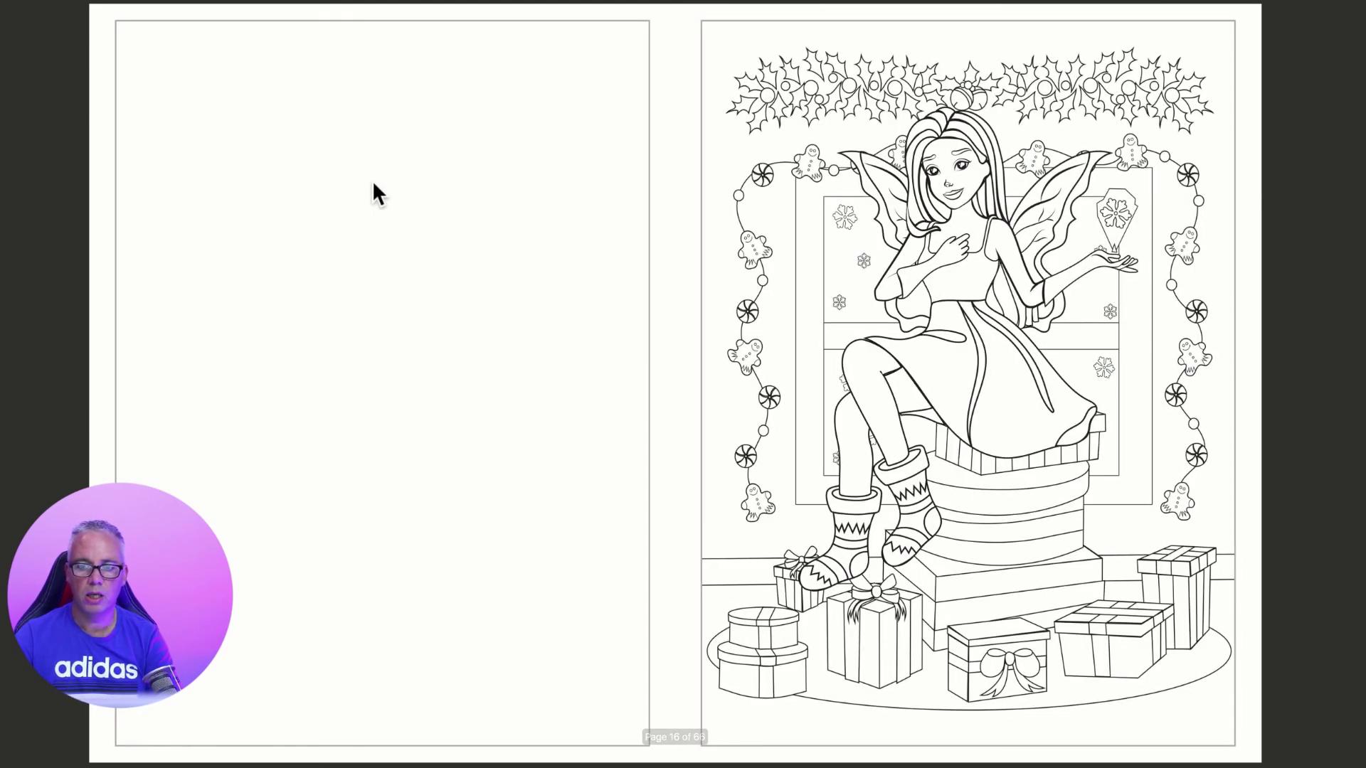
key(Right)
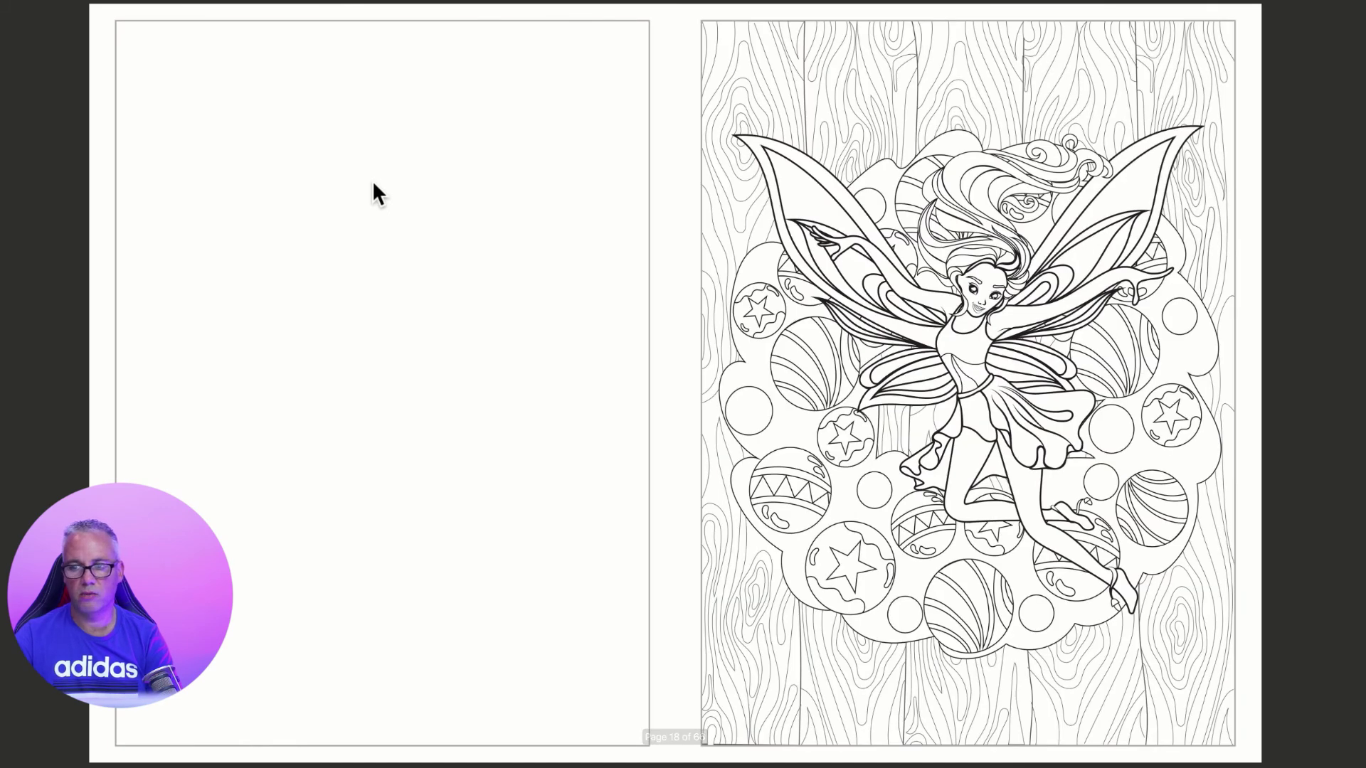
Page through the remaining two-page spreads of the exported PDF up to page 60, checking each fairy scene and its blank facing page.
key(Right)
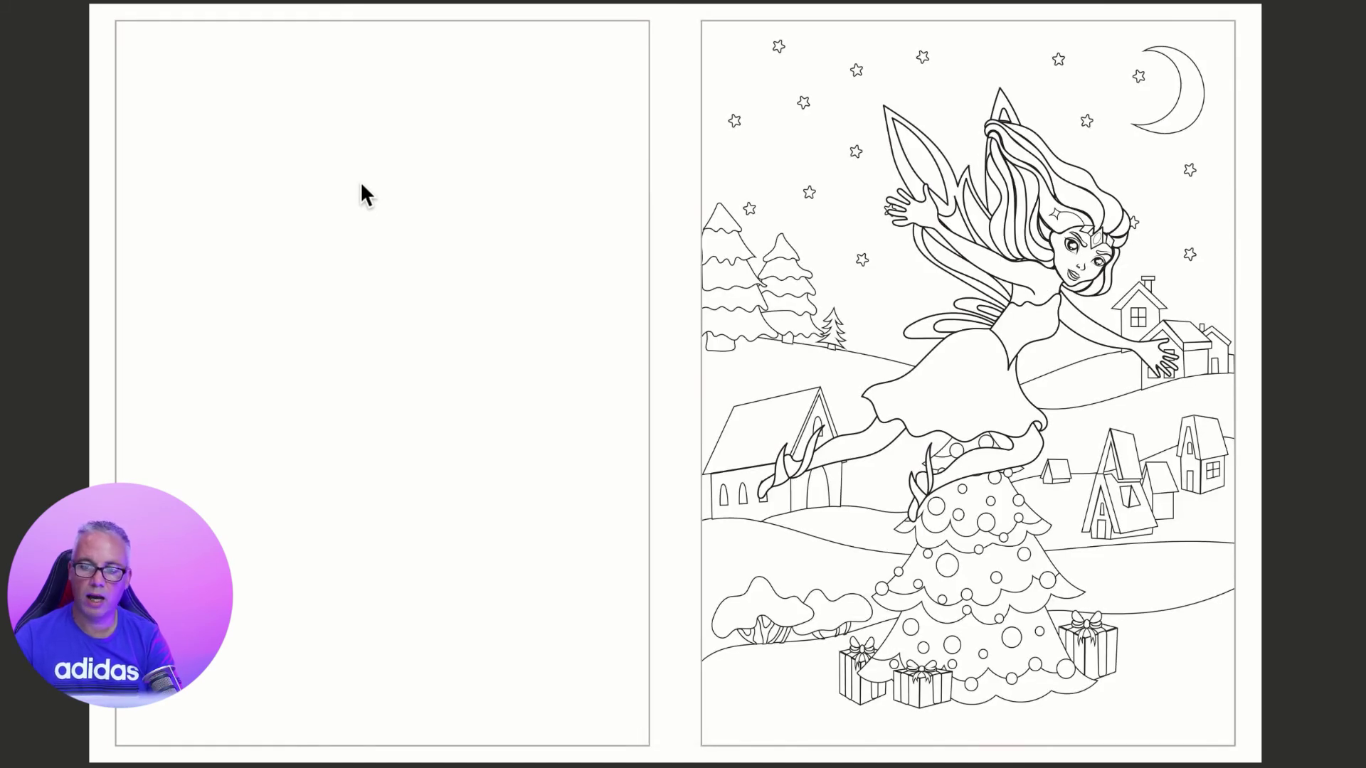
key(Right)
key(Right)
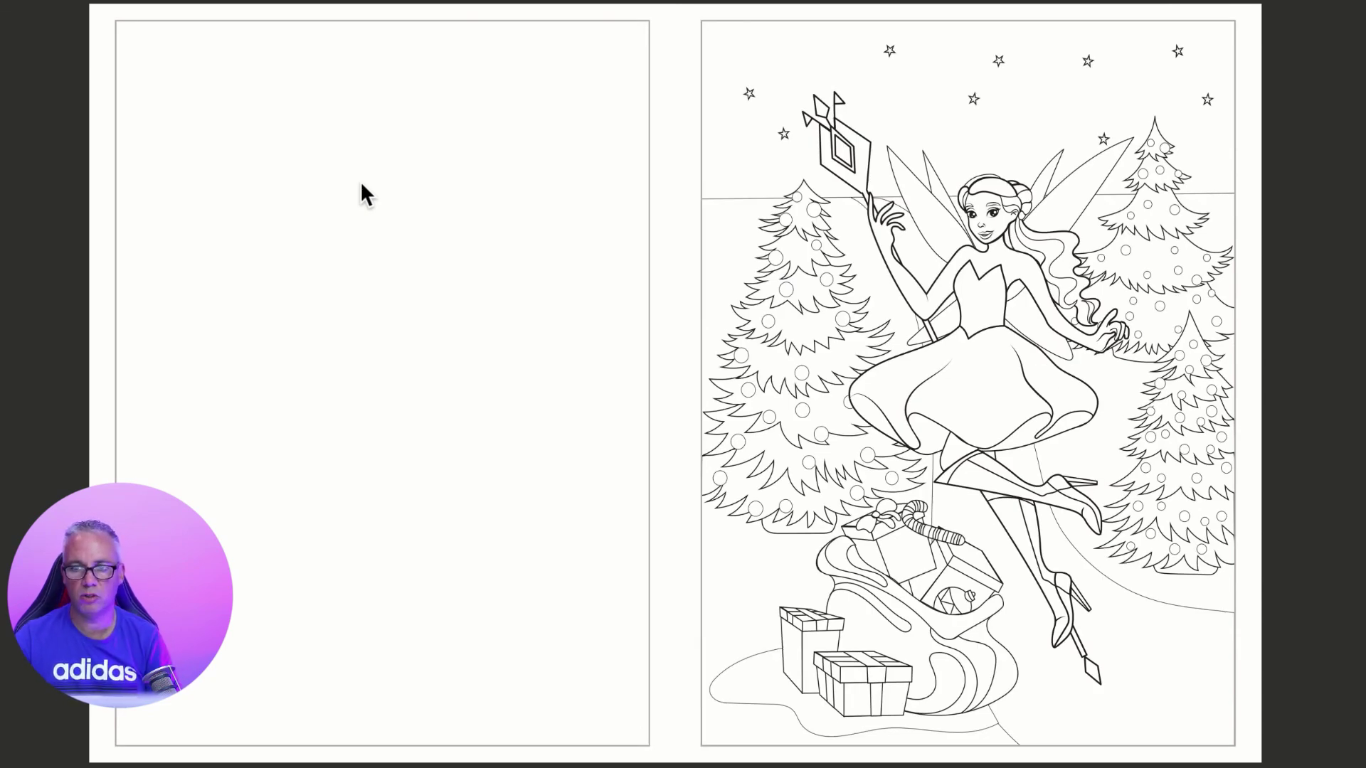
key(Right)
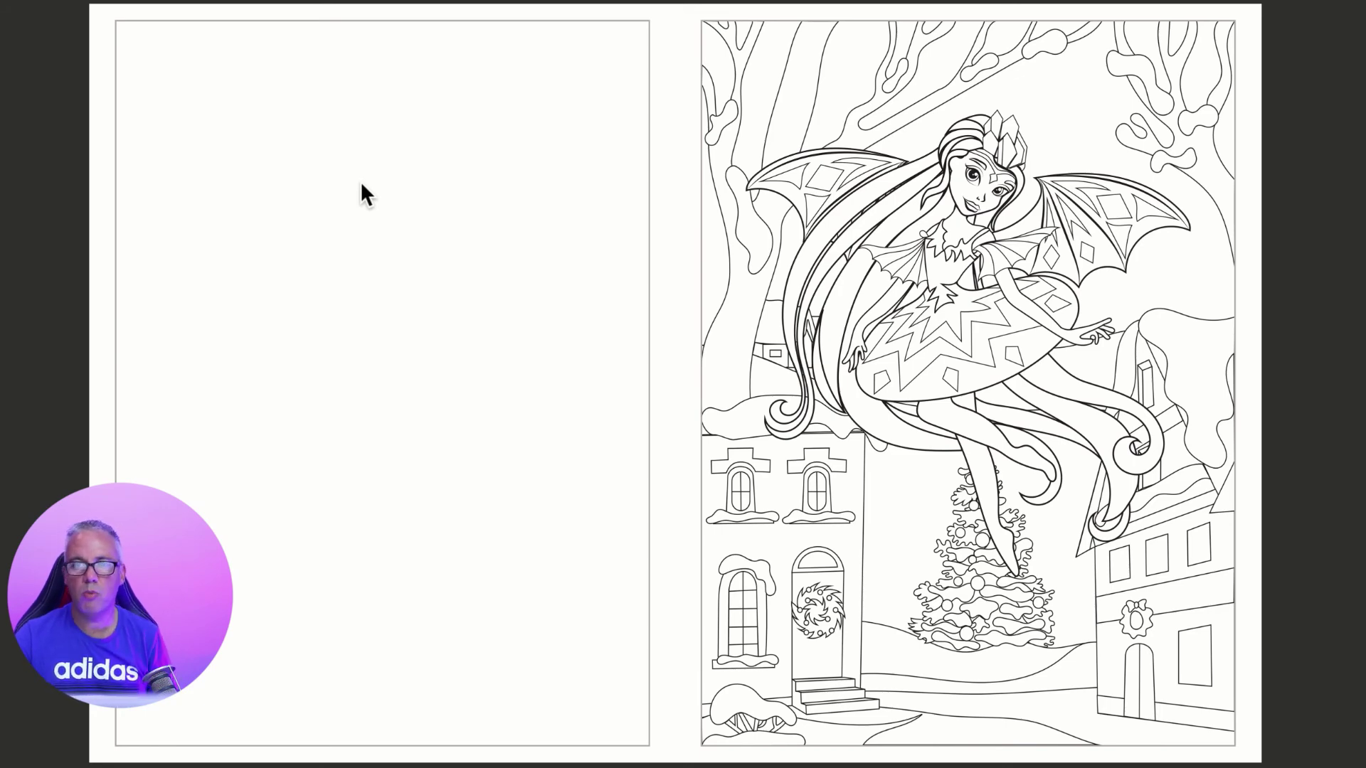
key(Right)
key(Right)
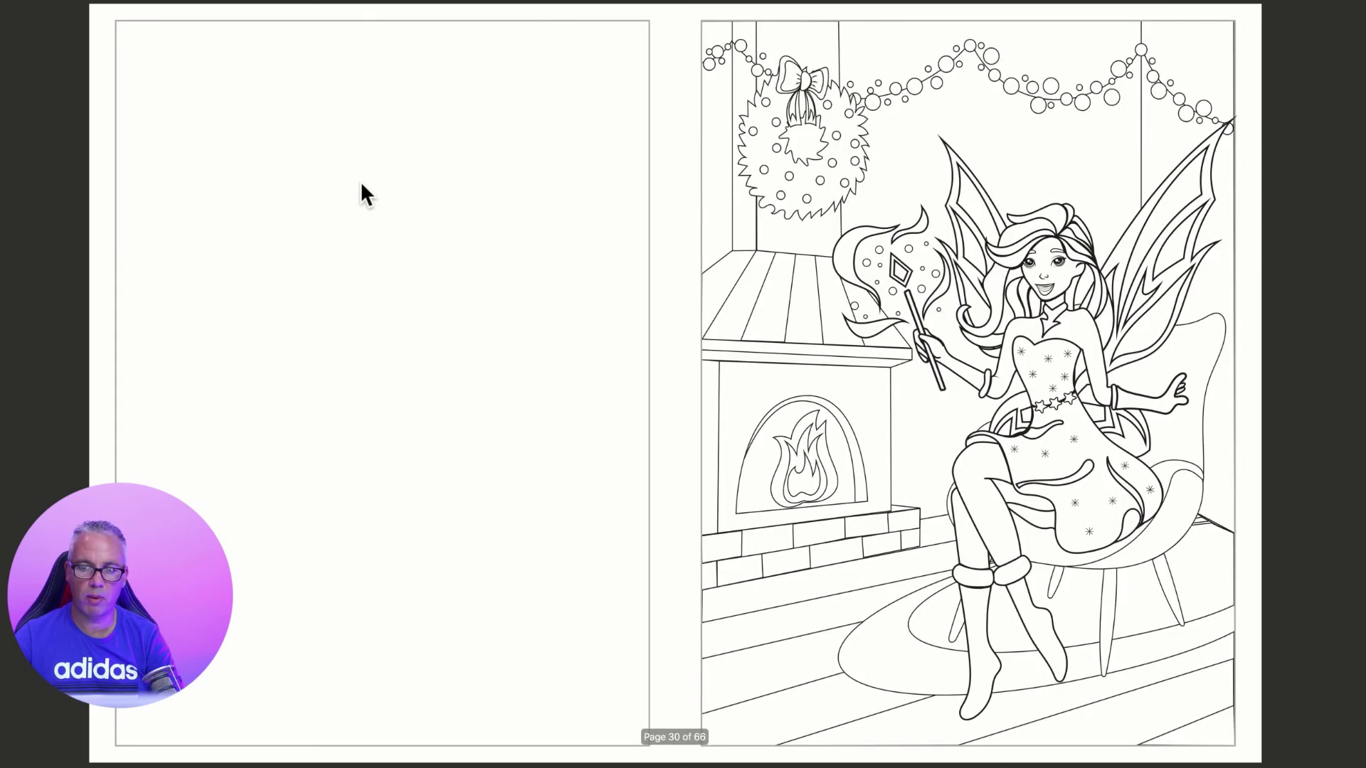
key(Right)
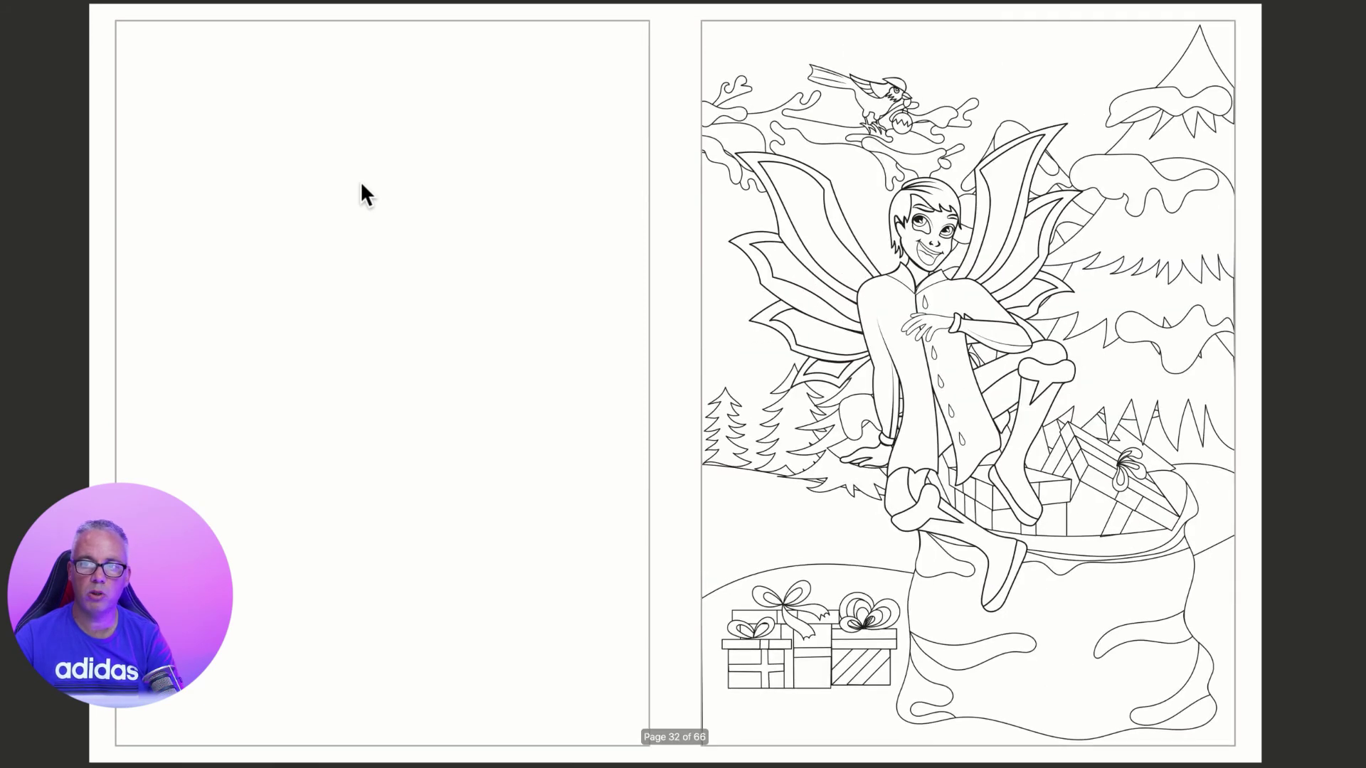
key(Right)
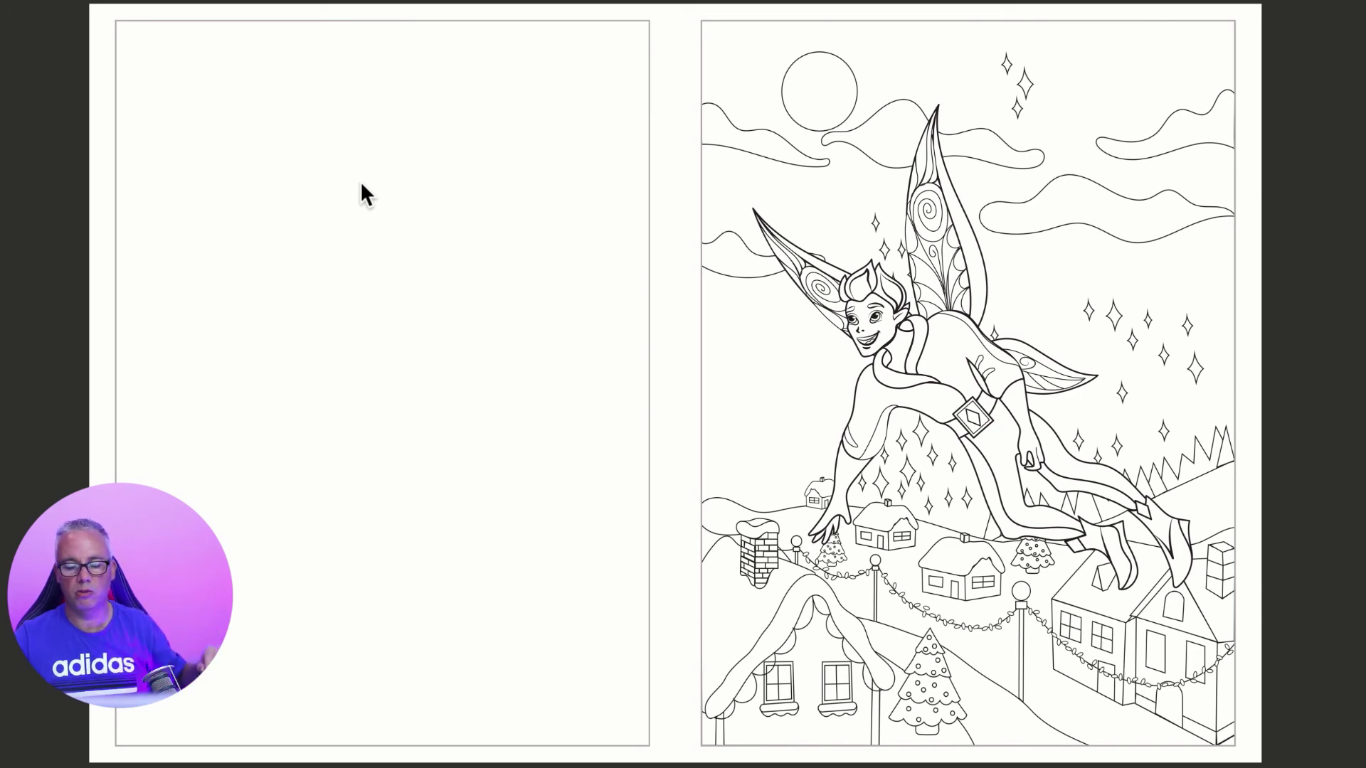
key(Right)
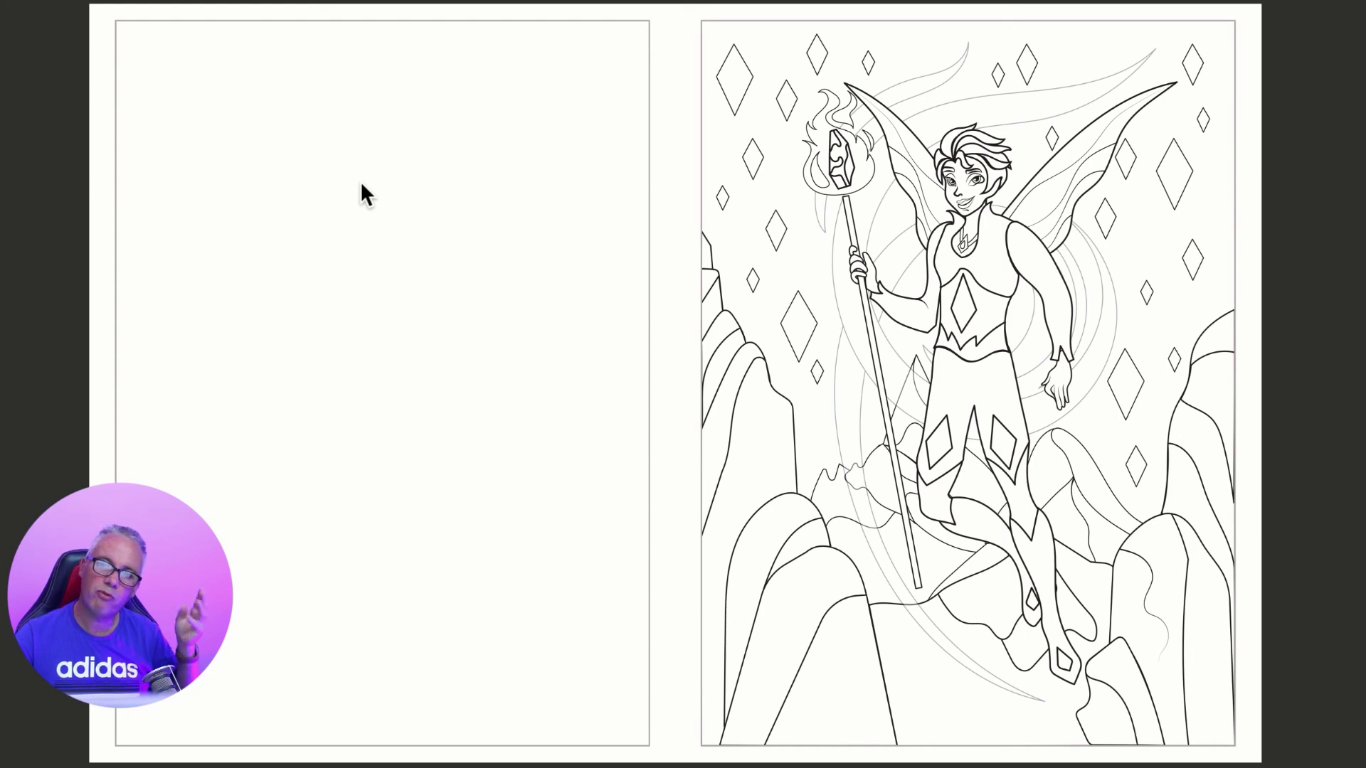
key(Right)
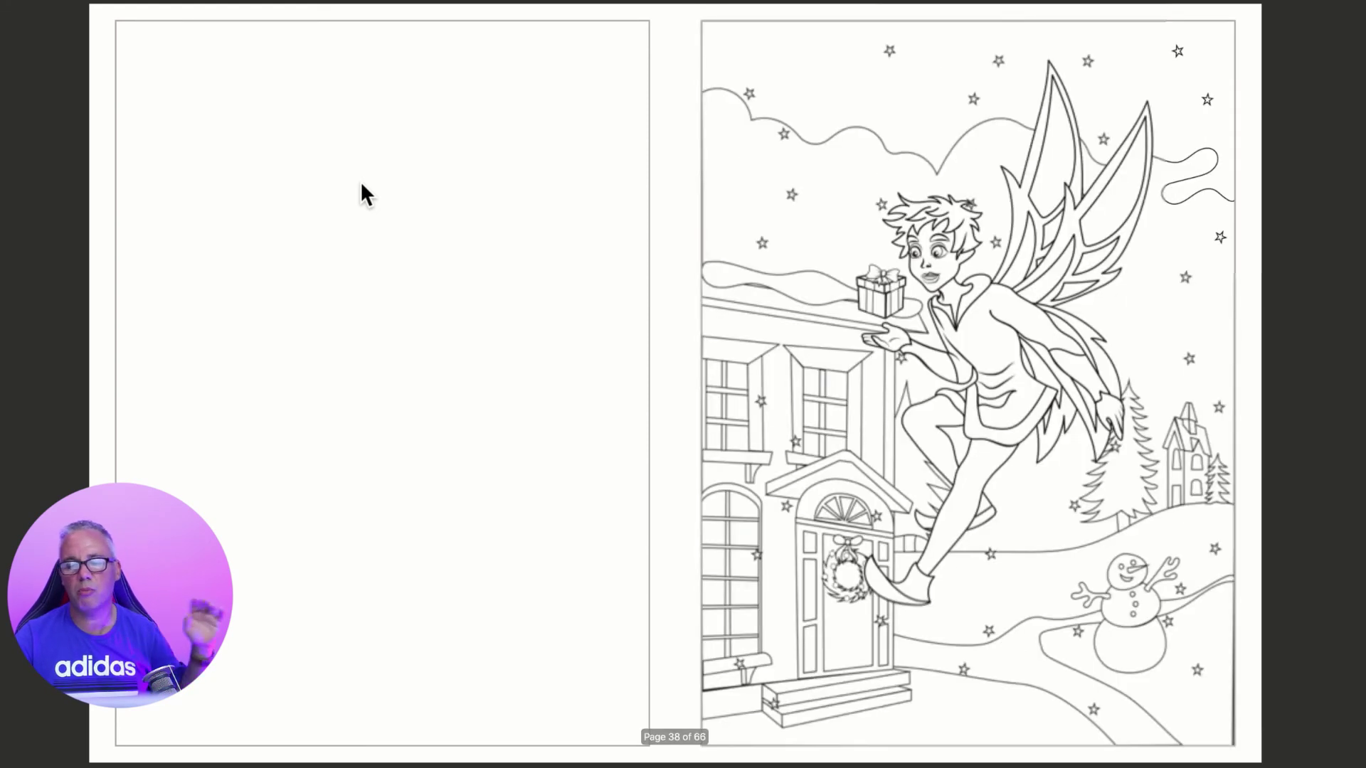
key(Right)
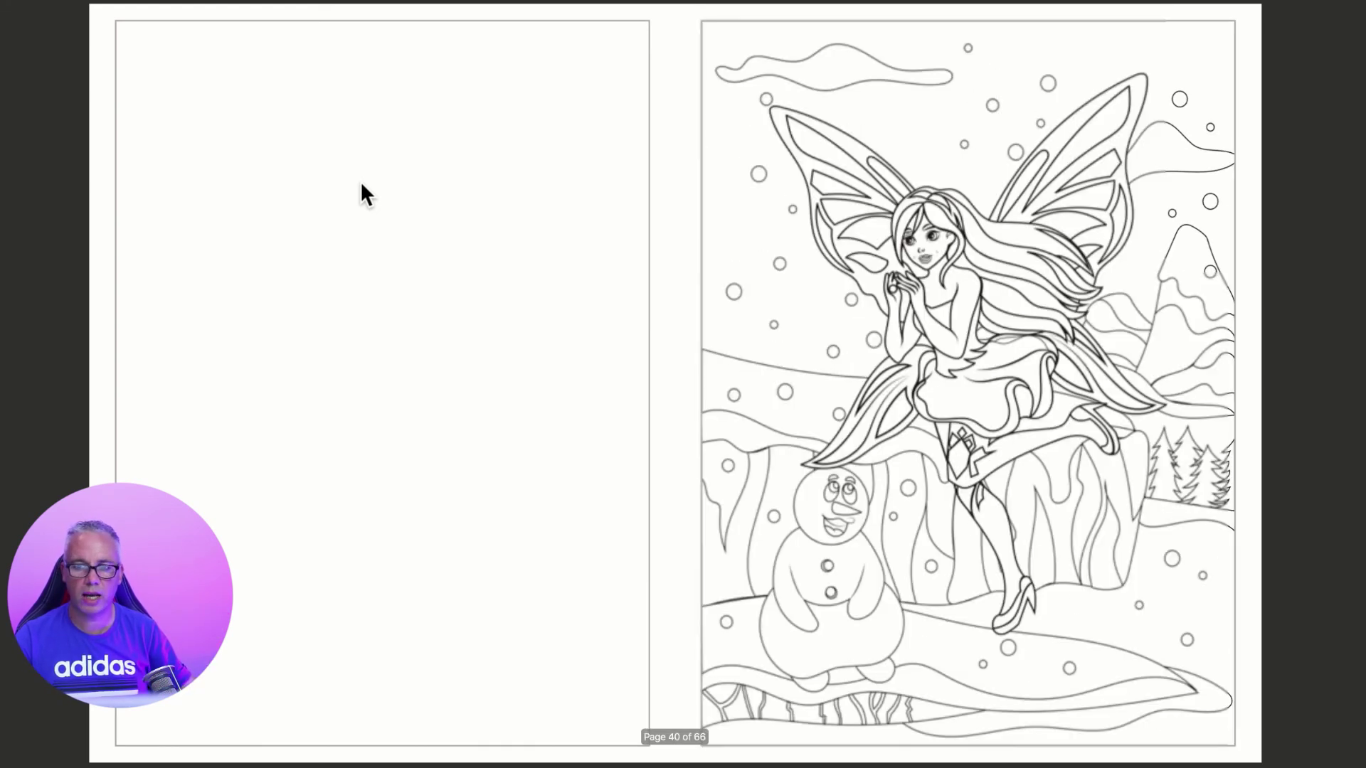
key(Right)
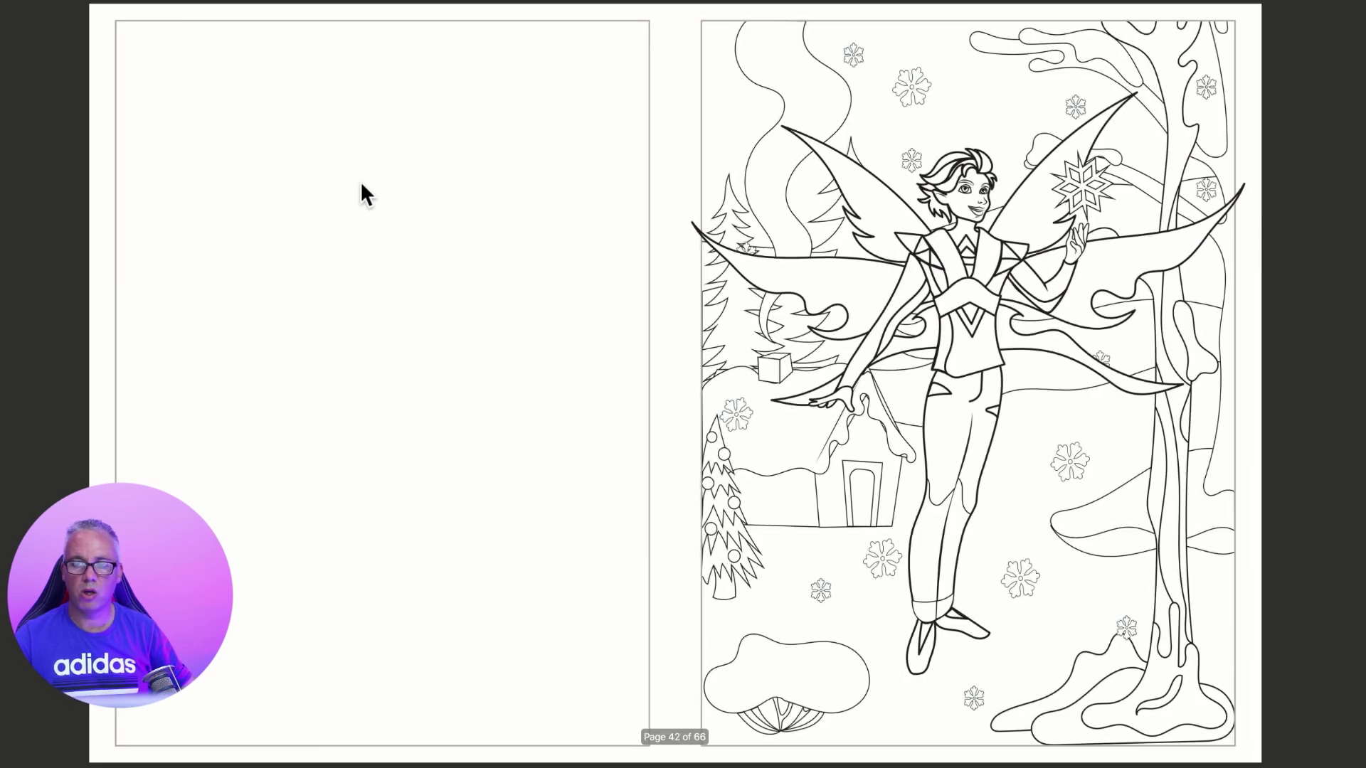
key(Right)
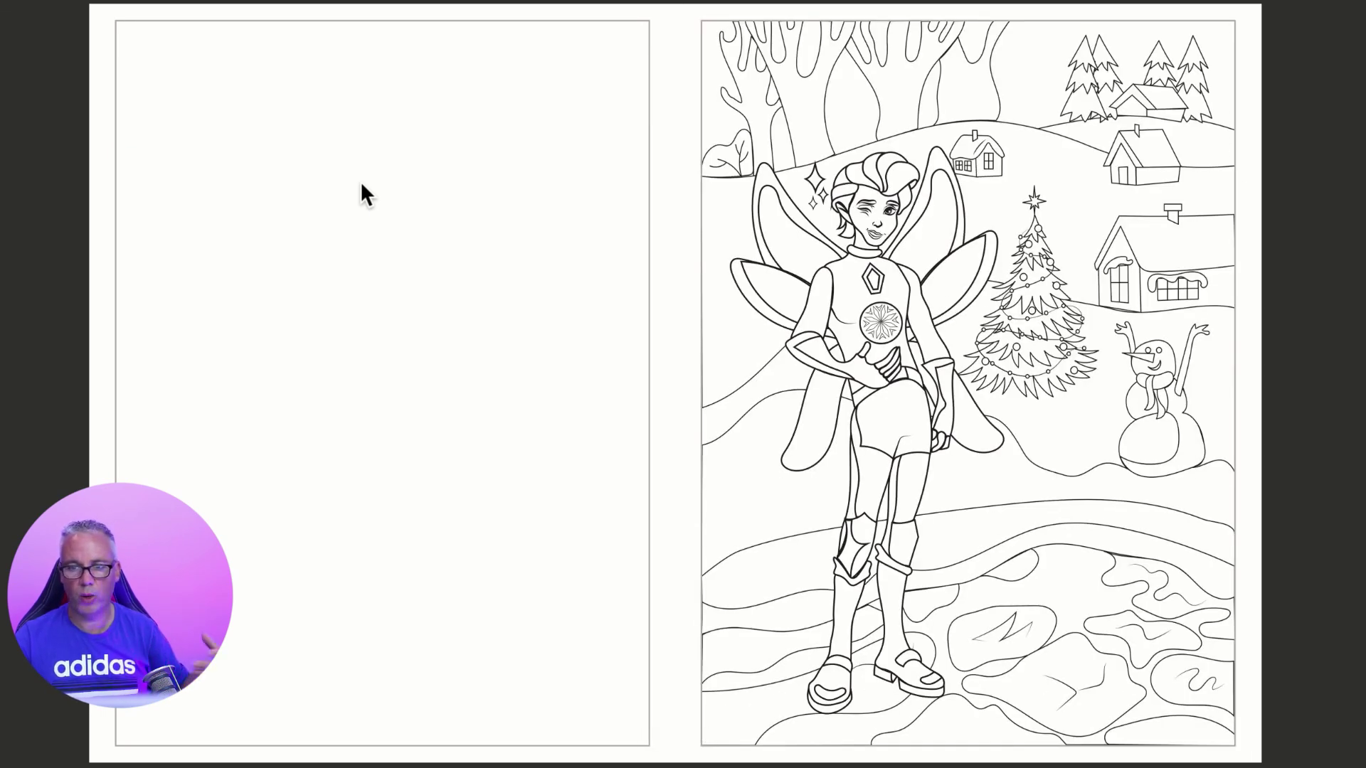
key(Right)
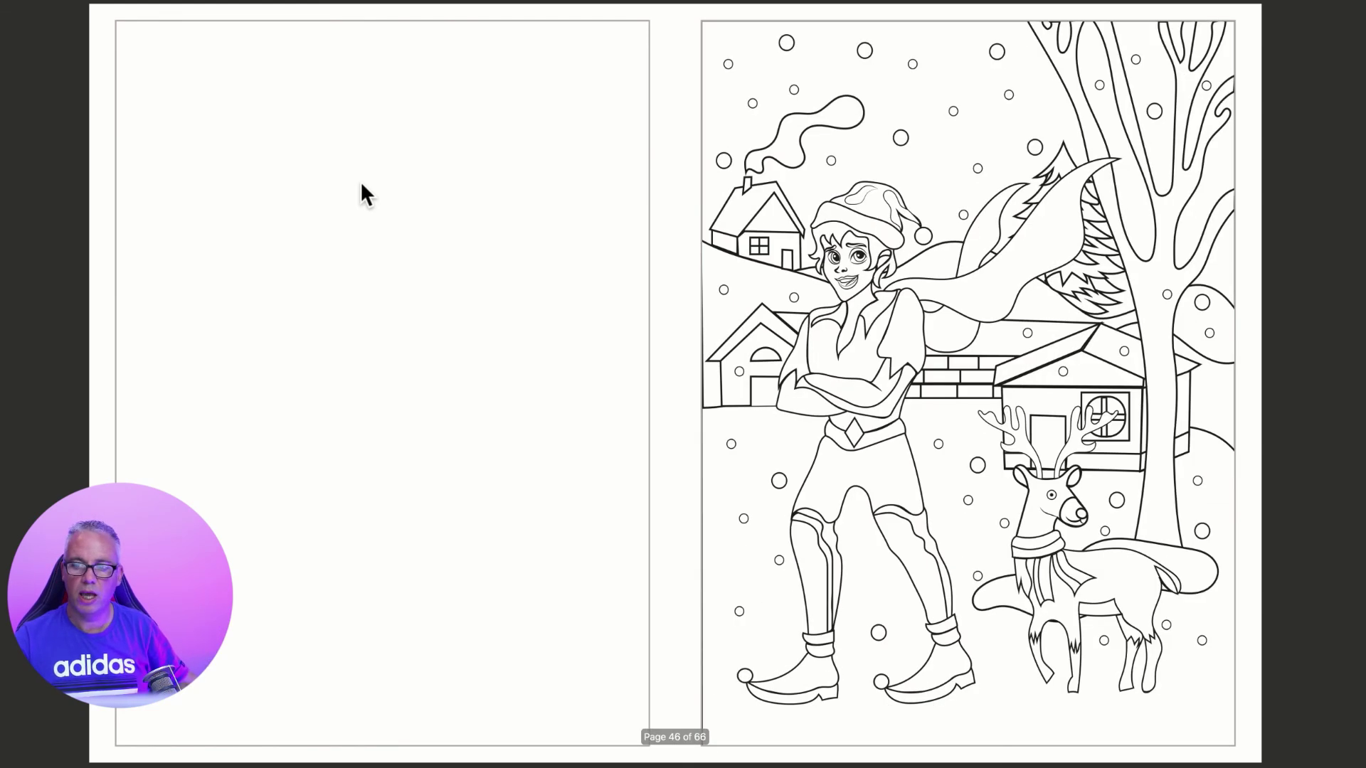
key(Right)
key(Right)
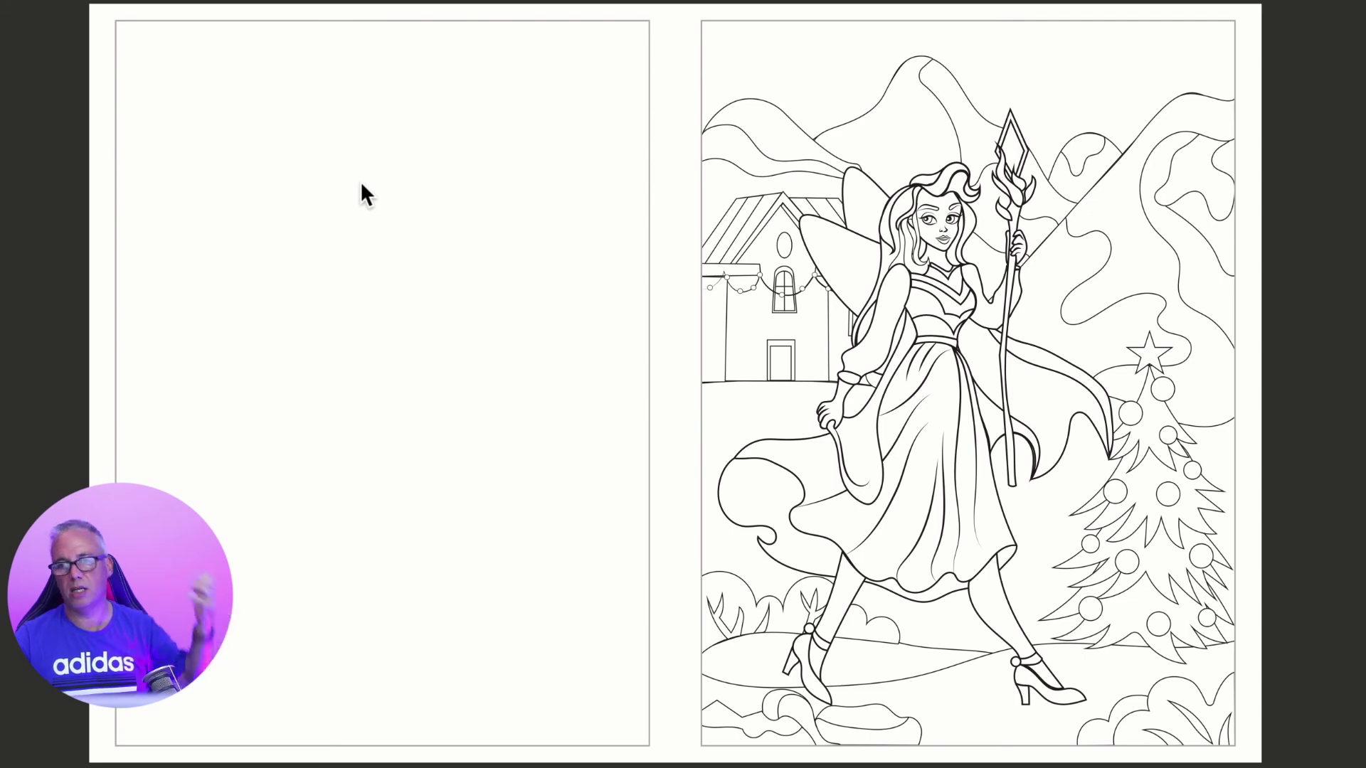
key(Right)
key(Right)
key(Right)
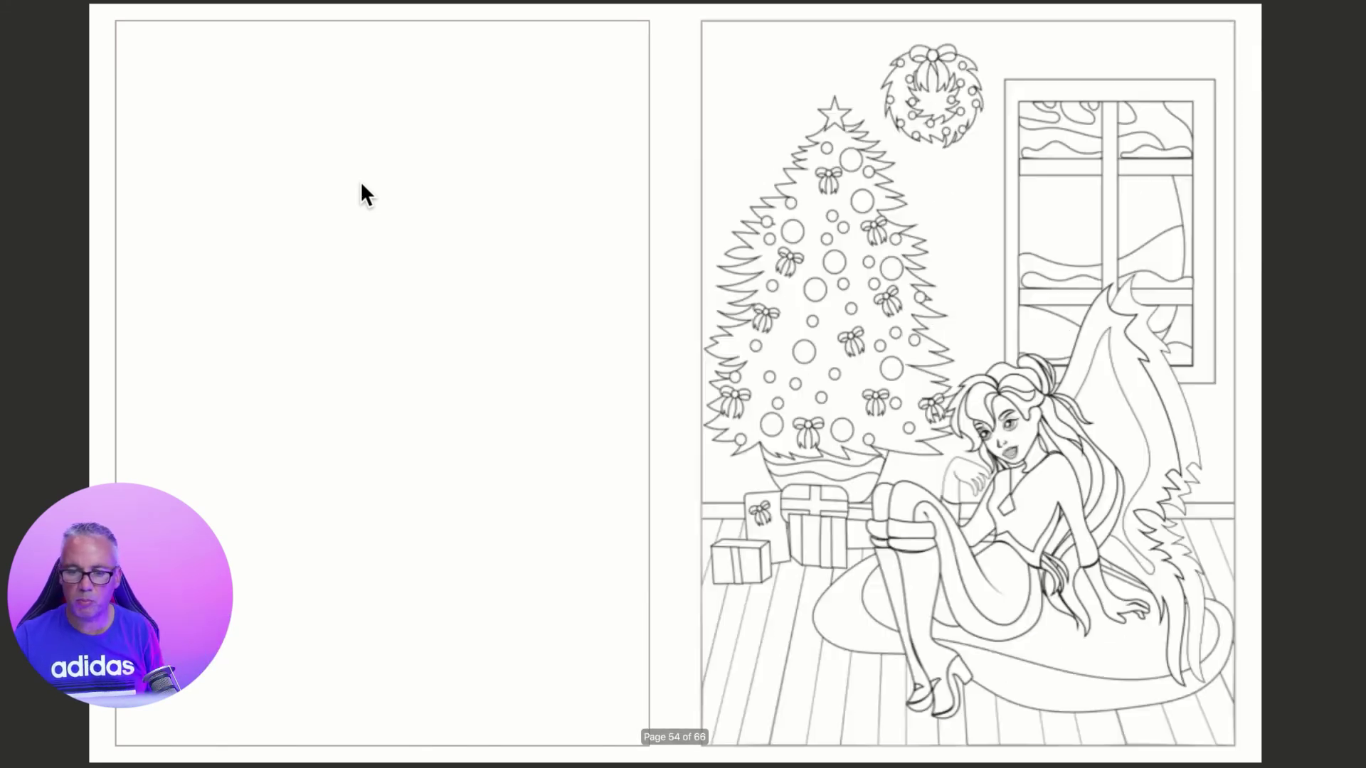
key(Right)
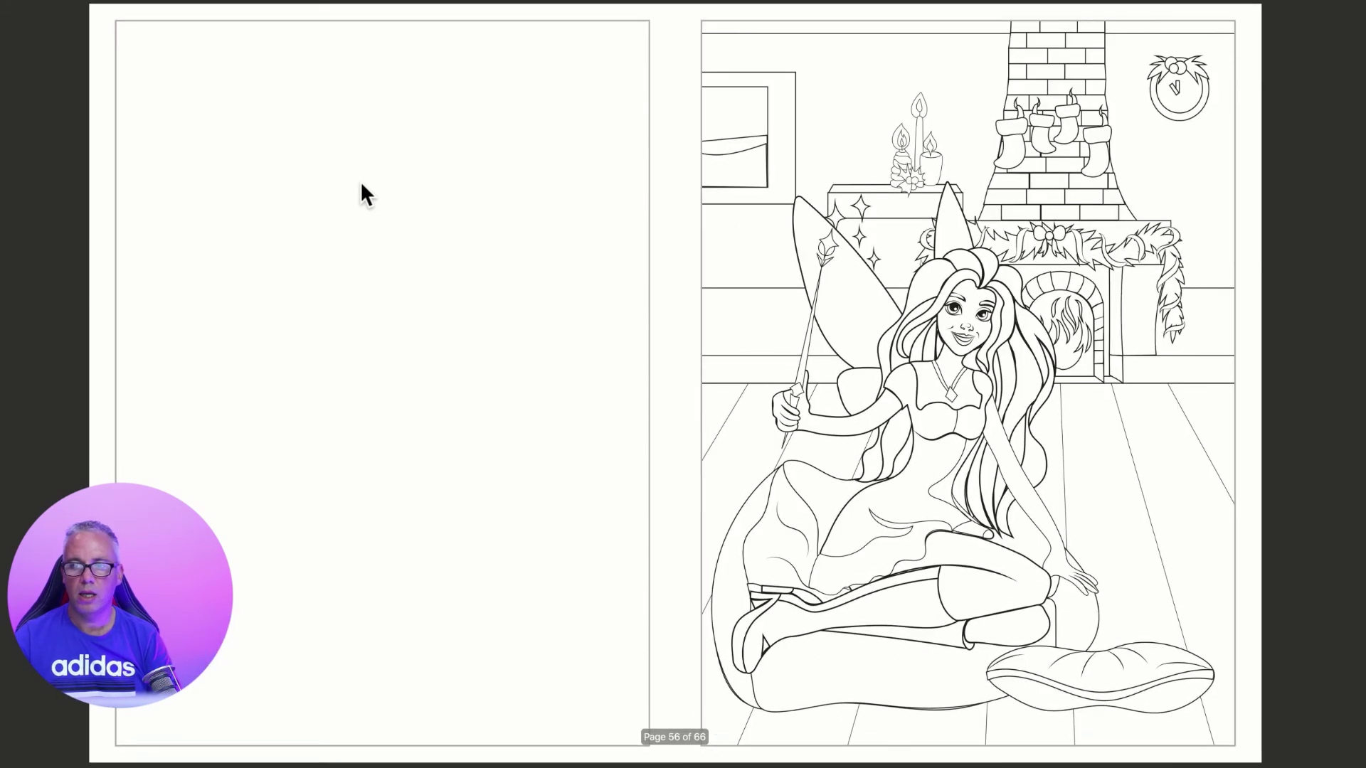
key(Right)
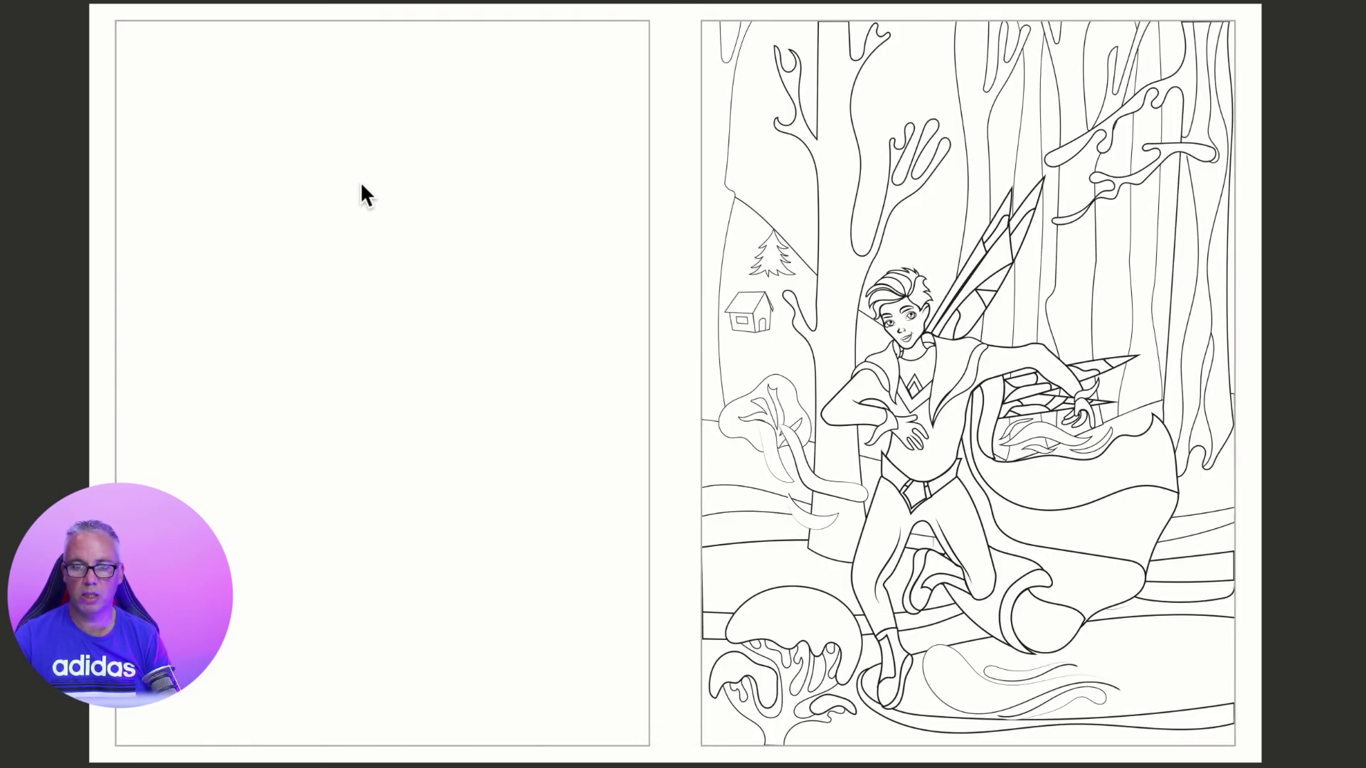
Leave the full-screen view and close "Winter fairies Tutorial.pdf" to return to the presentation.
mouse_move(198, 2)
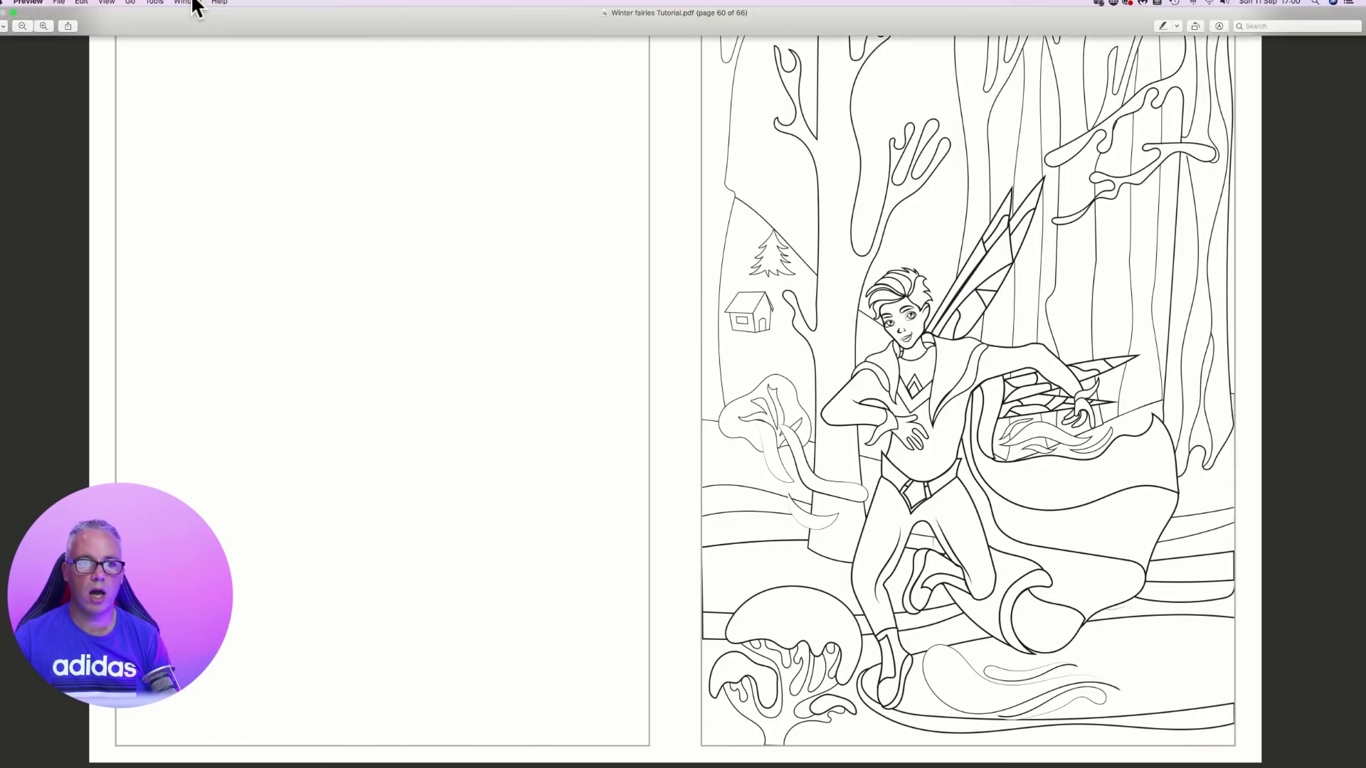
click(12, 13)
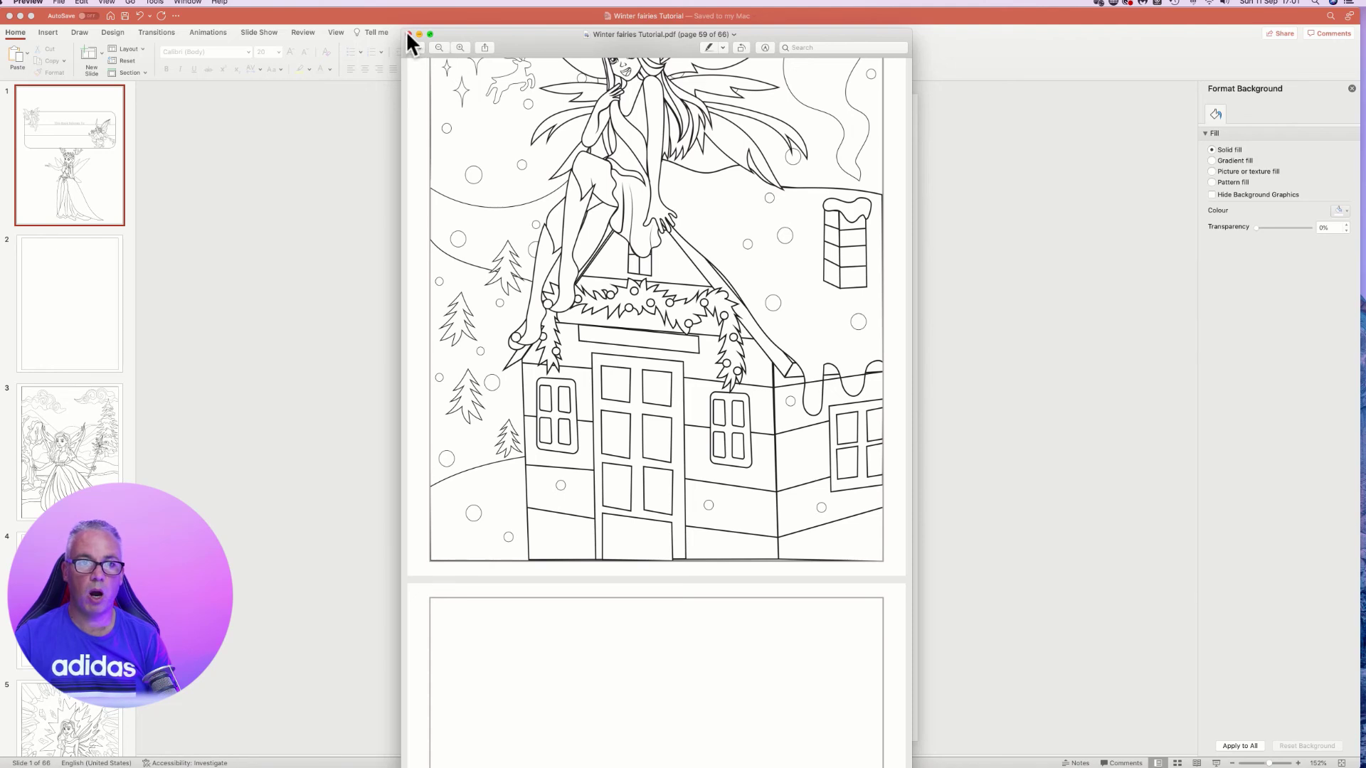
click(408, 35)
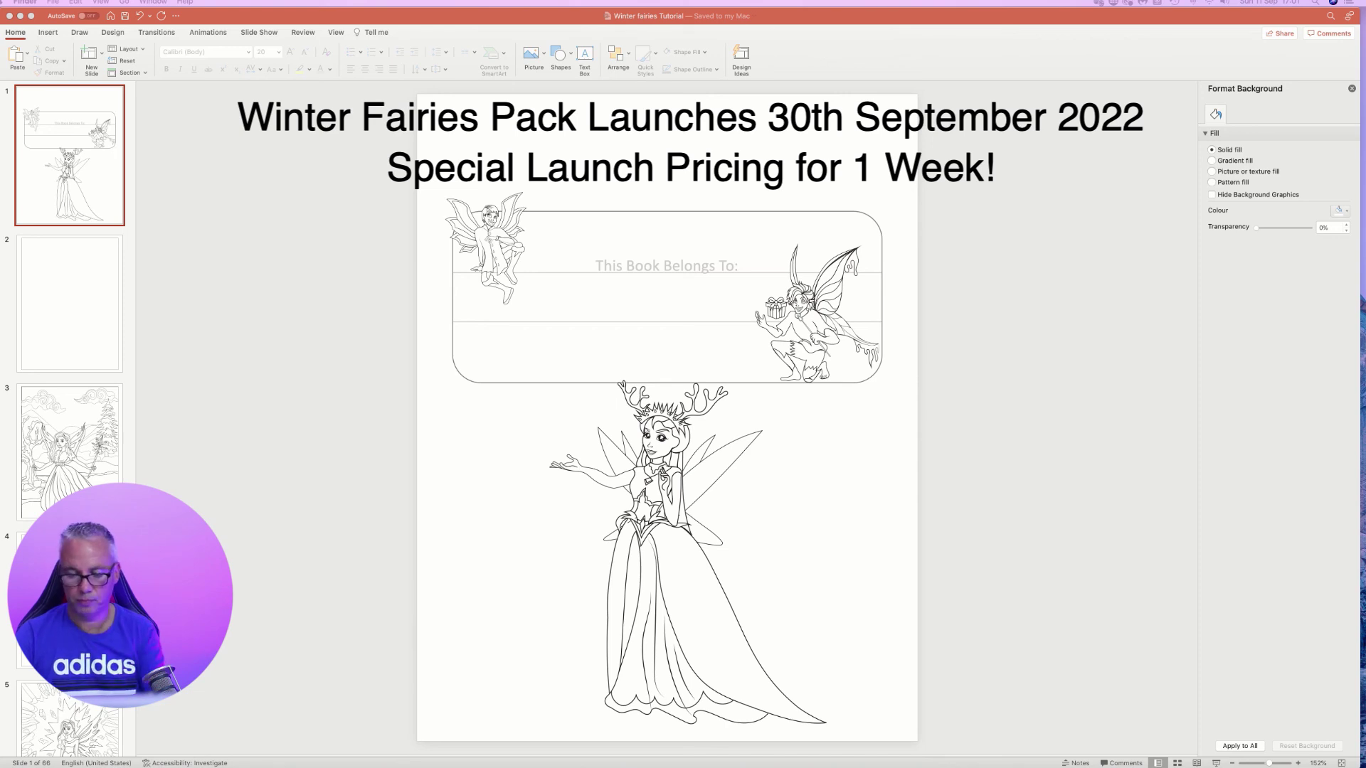
Preview the coloured images "Color Winter fairies Background and Character 1.png" through "8.png" in Quick Look, then close the preview.
key(space)
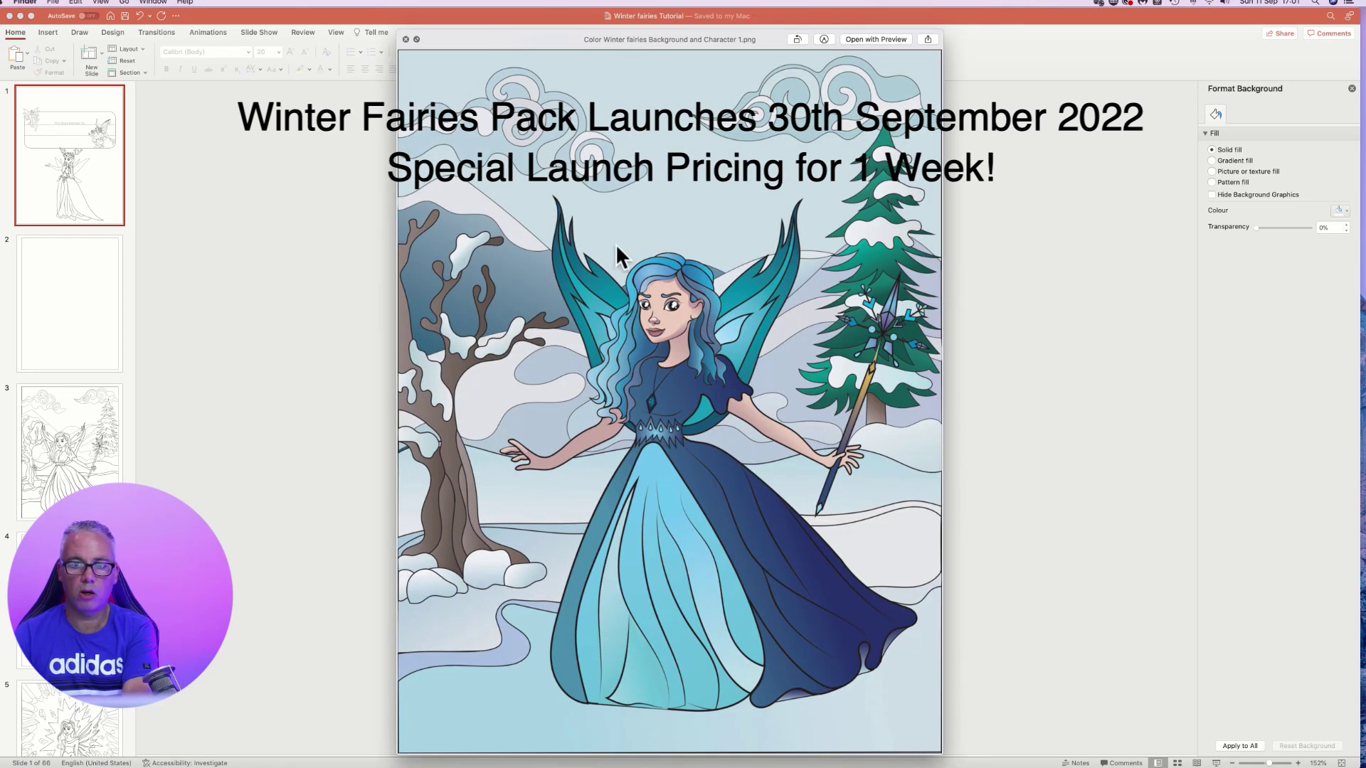
key(Down)
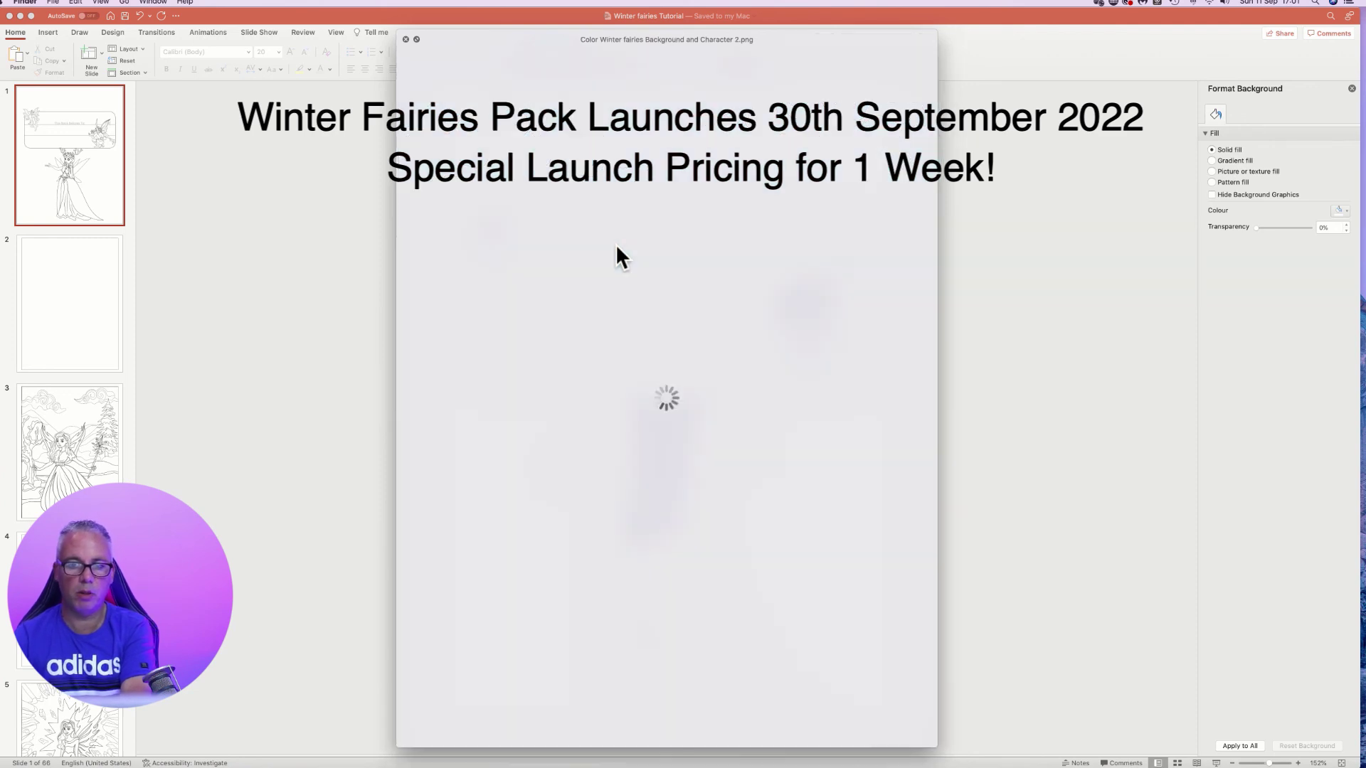
key(Down)
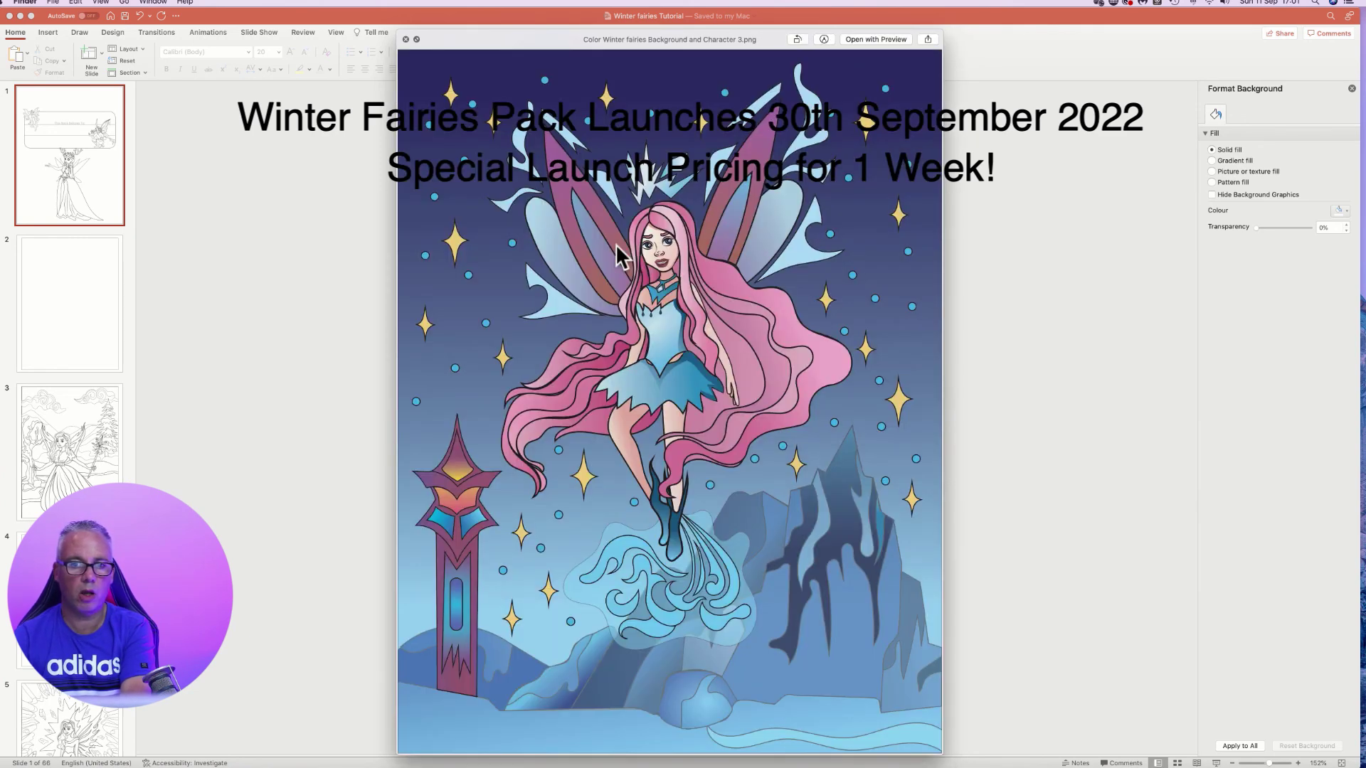
key(Down)
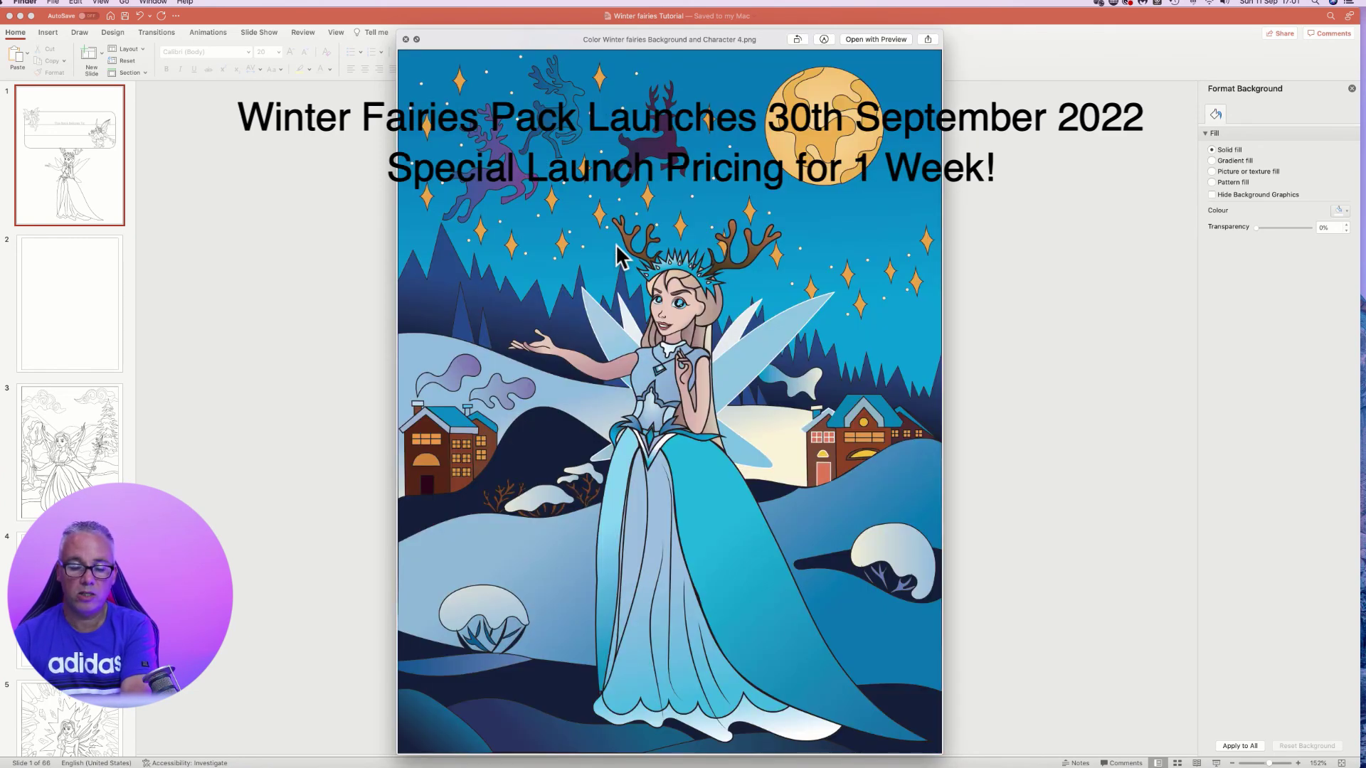
key(Down)
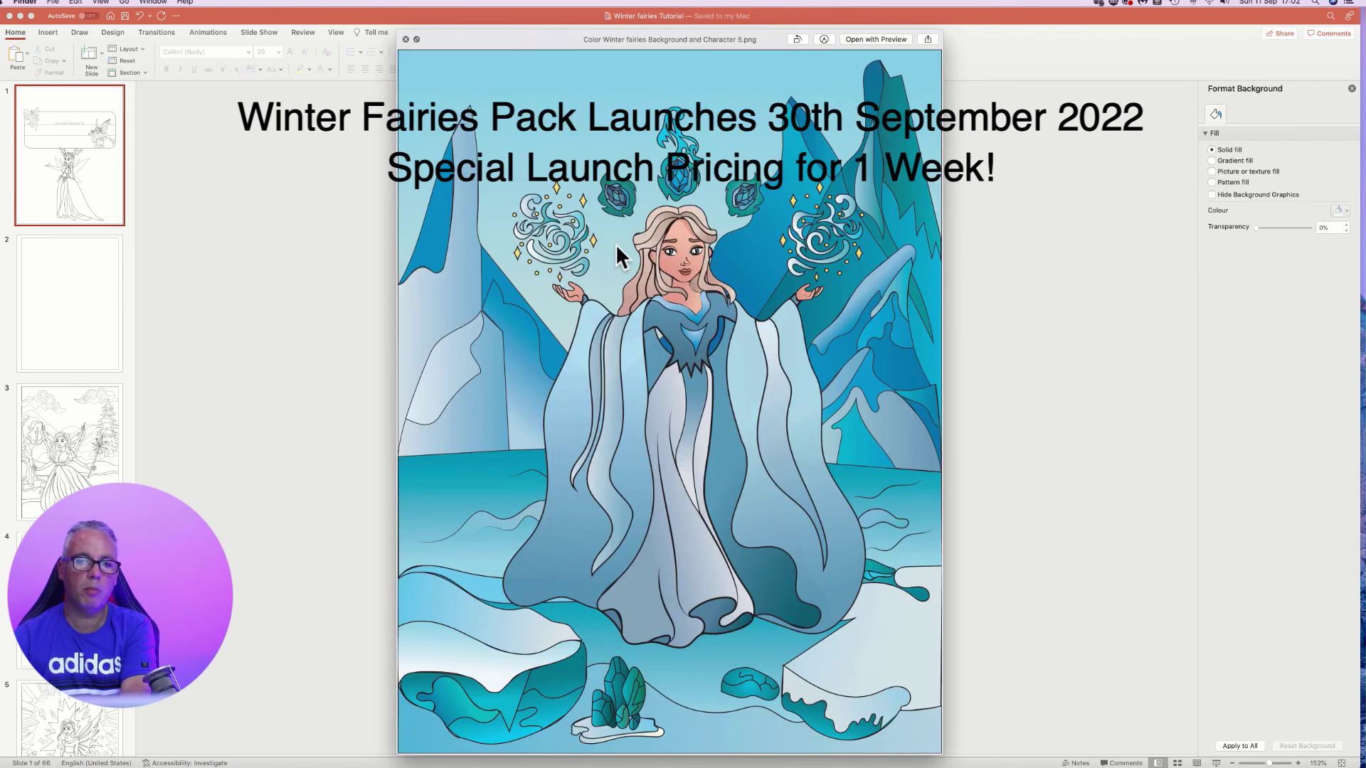
key(Down)
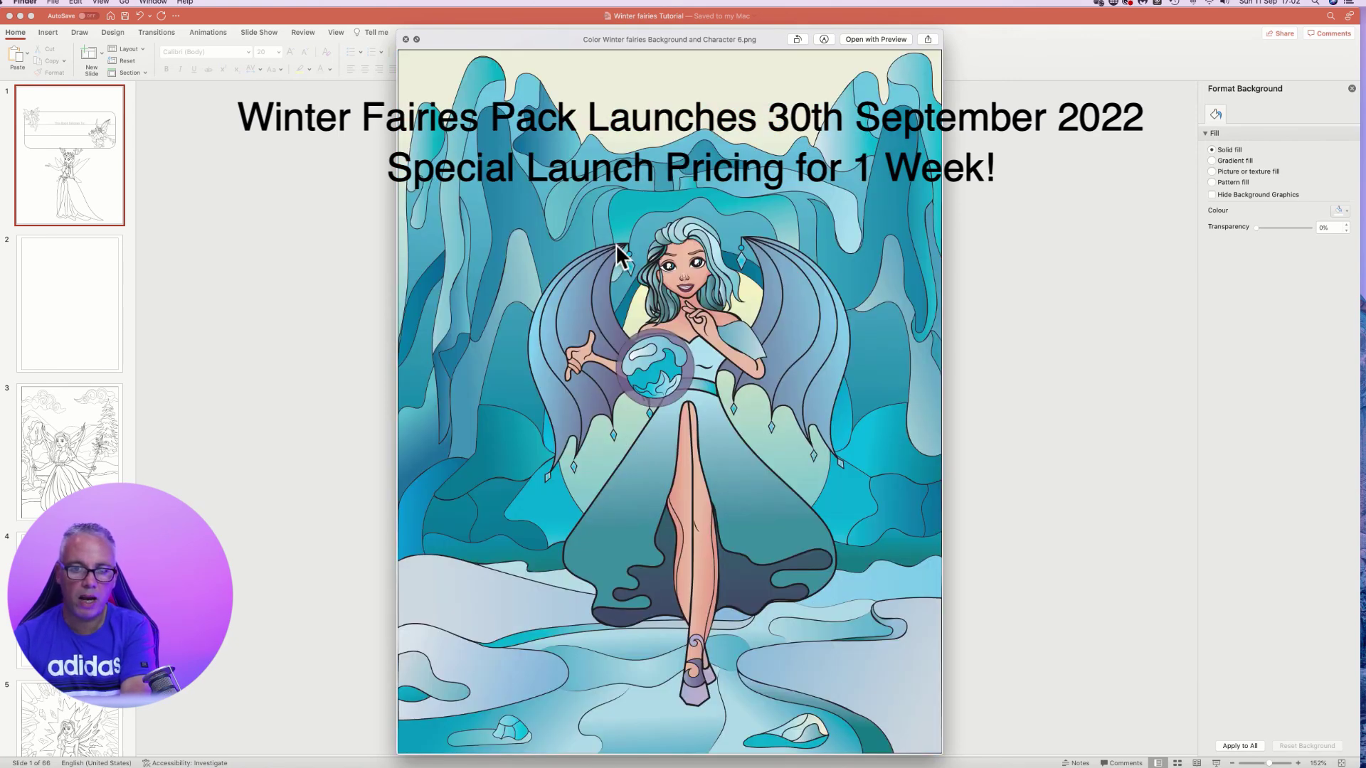
key(Down)
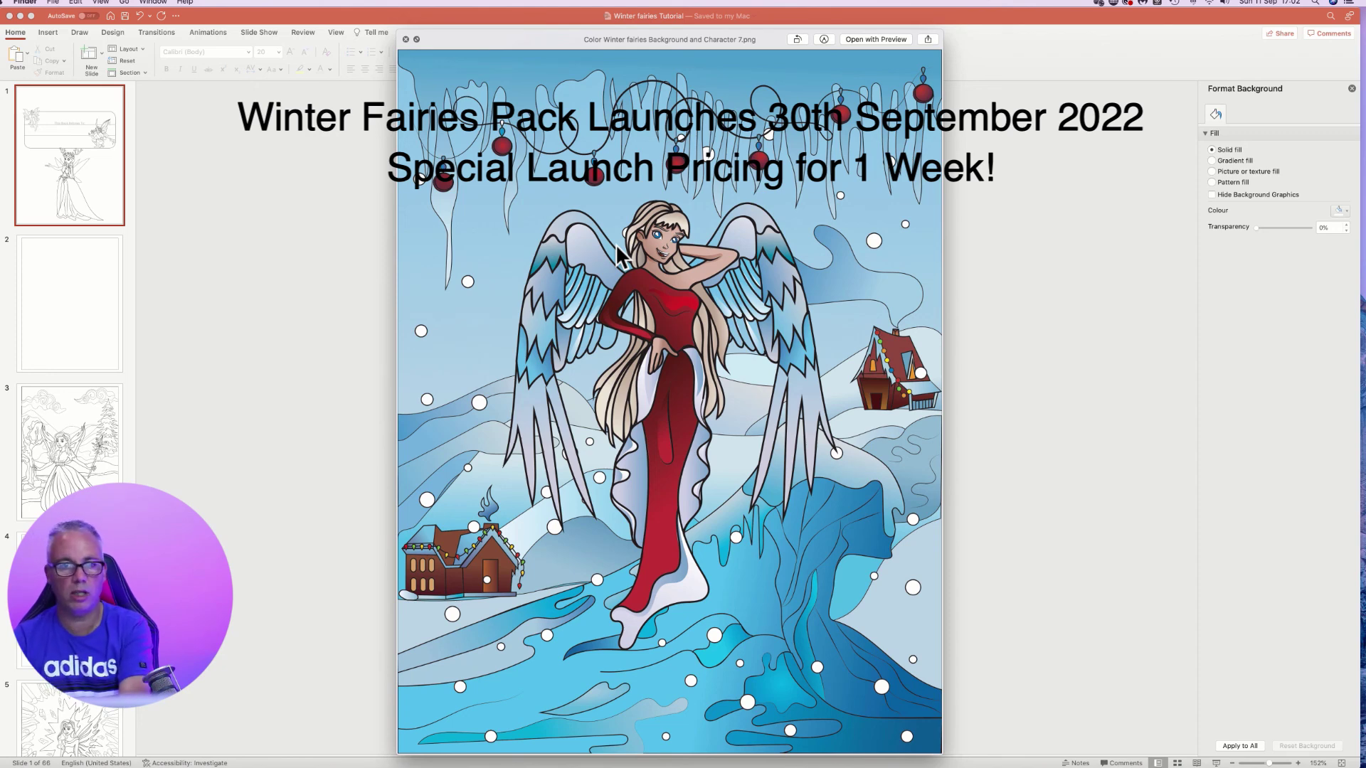
key(Down)
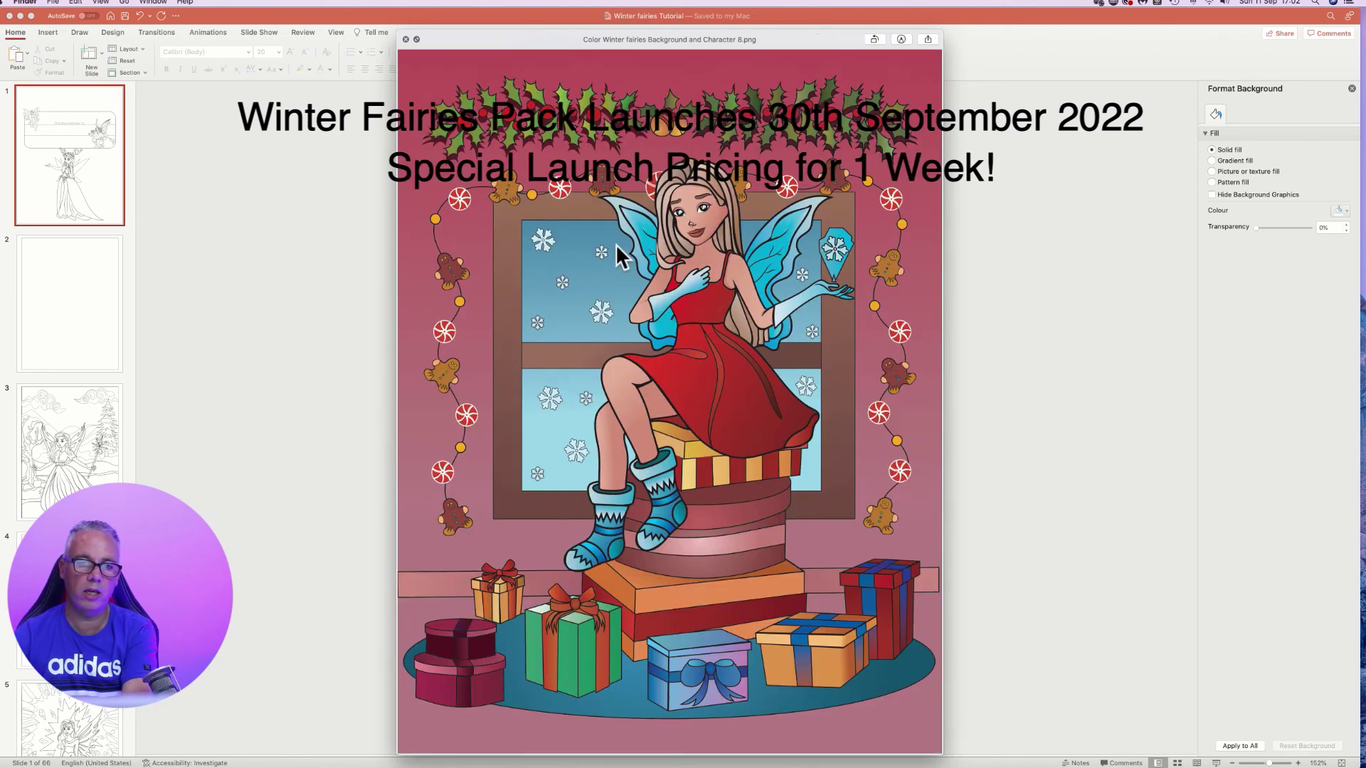
click(406, 40)
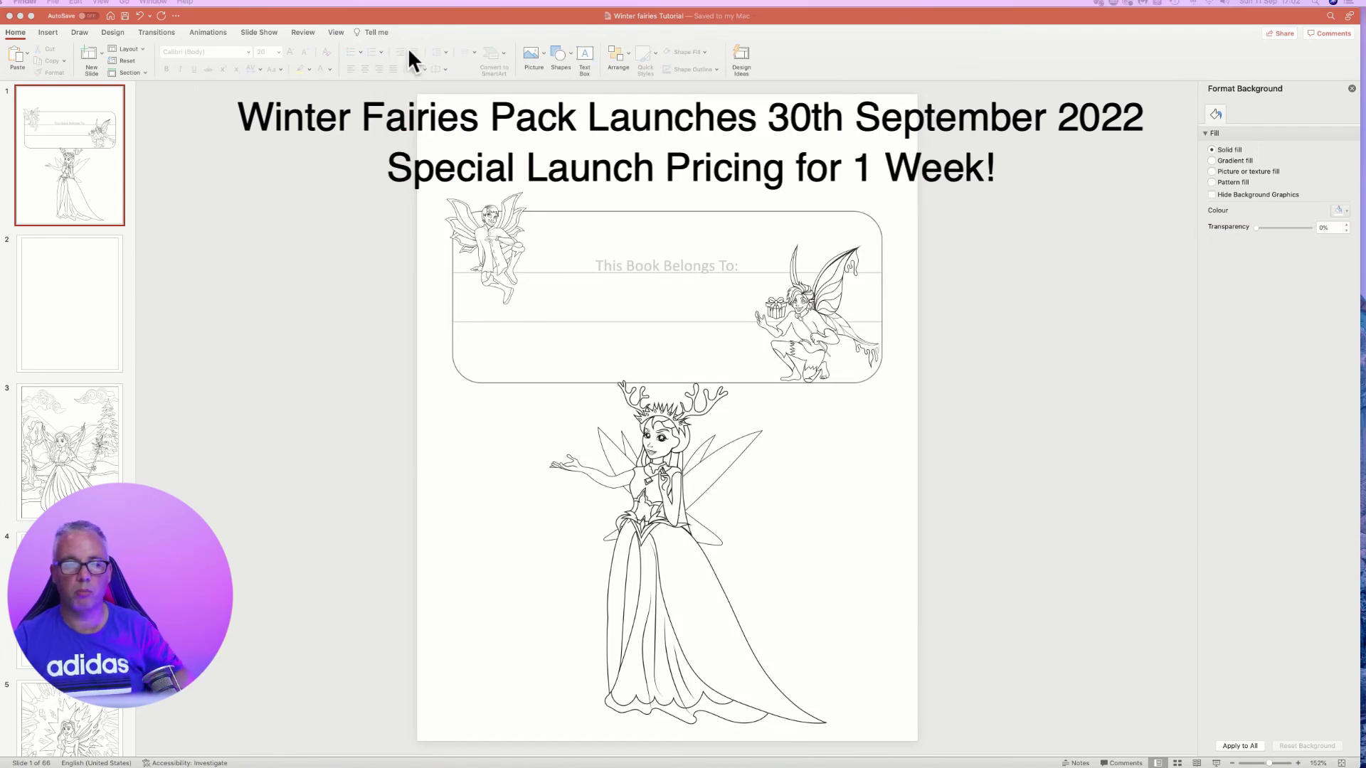